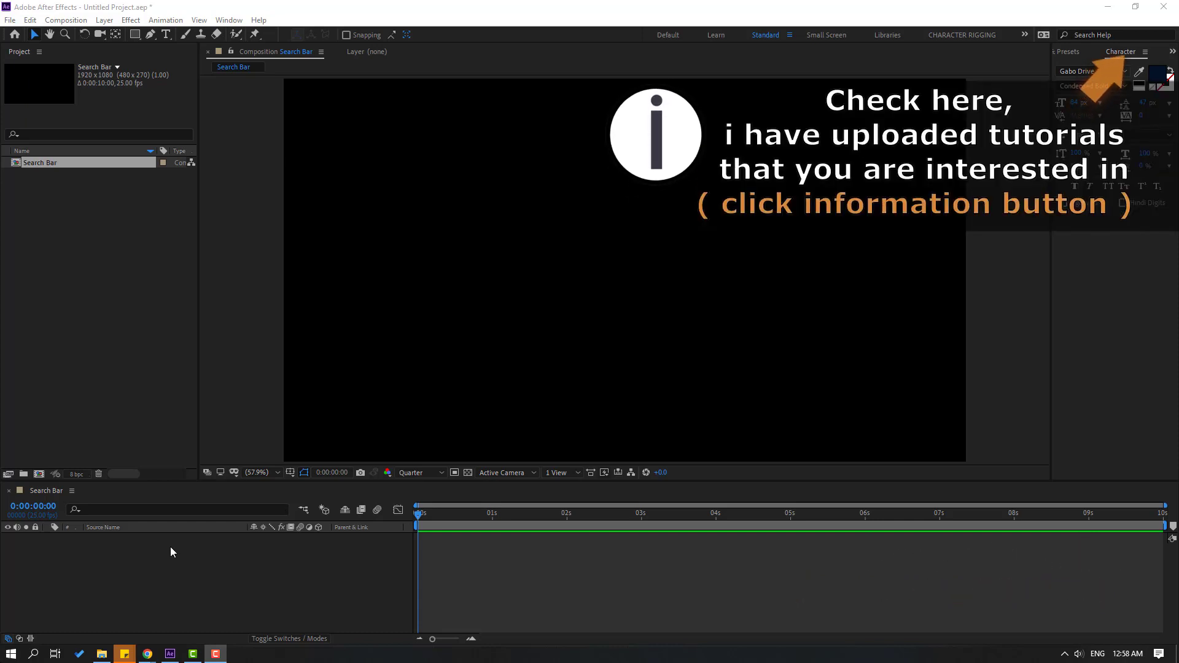
- Create a new black solid layer named BG in the Search Bar composition
{"action": "right_click", "coordinate": [141, 550]}
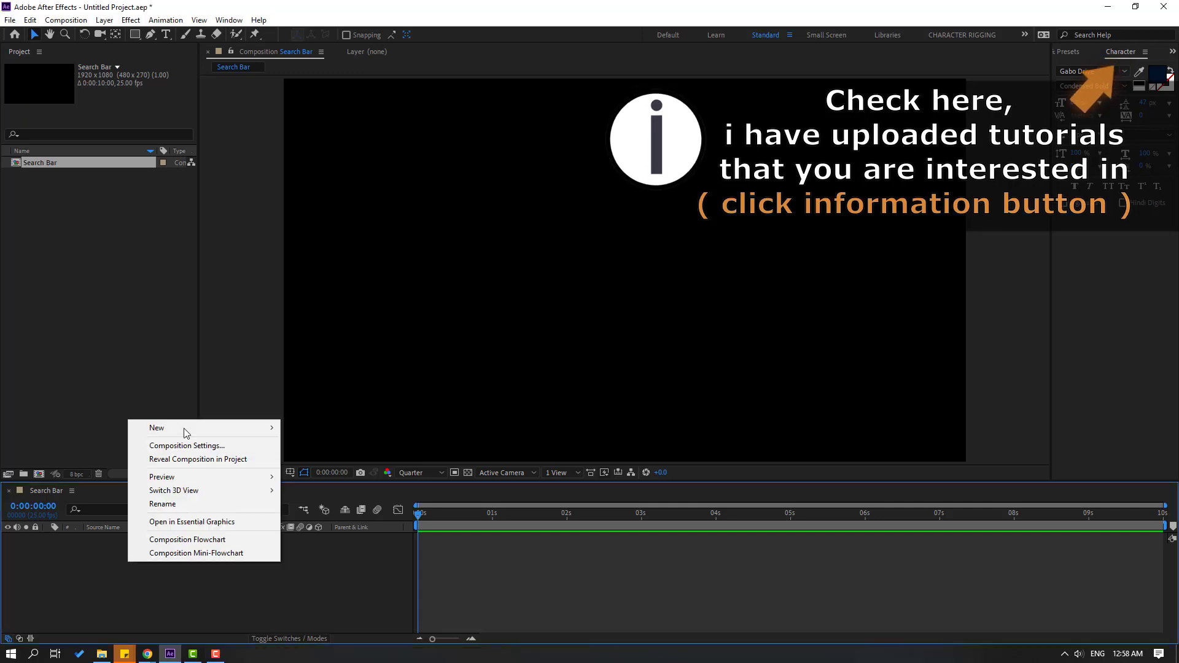
{"action": "mouse_move", "coordinate": [195, 430]}
{"action": "left_click", "coordinate": [363, 457]}
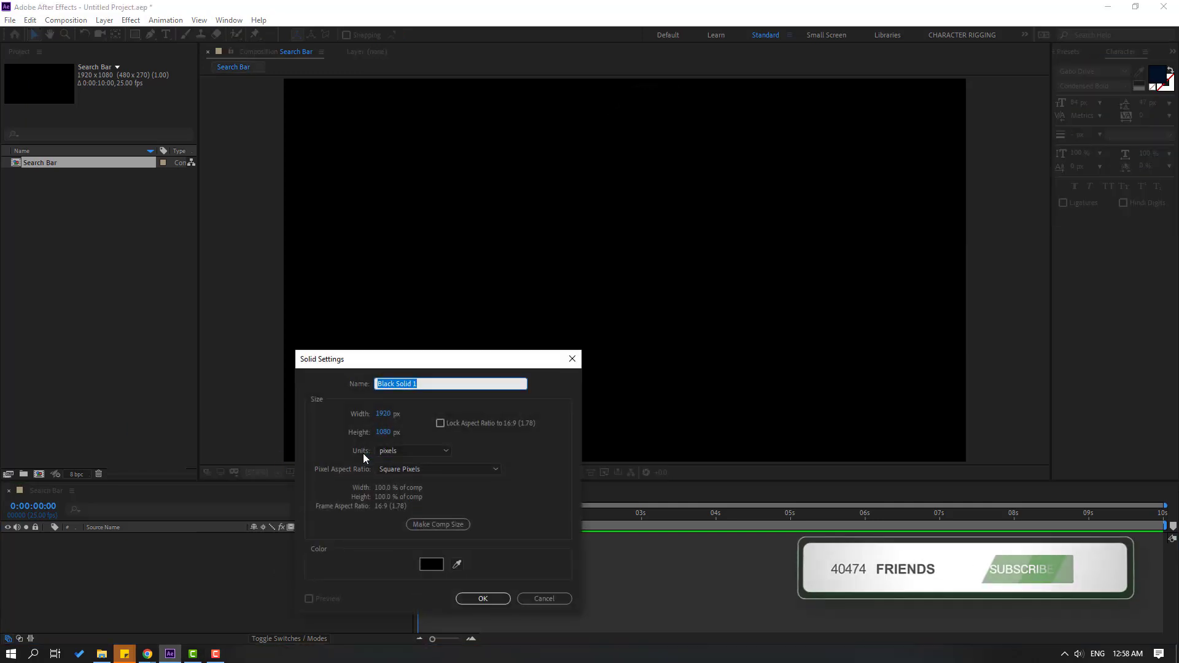
{"action": "type", "text": "BG"}
{"action": "left_click", "coordinate": [479, 597]}
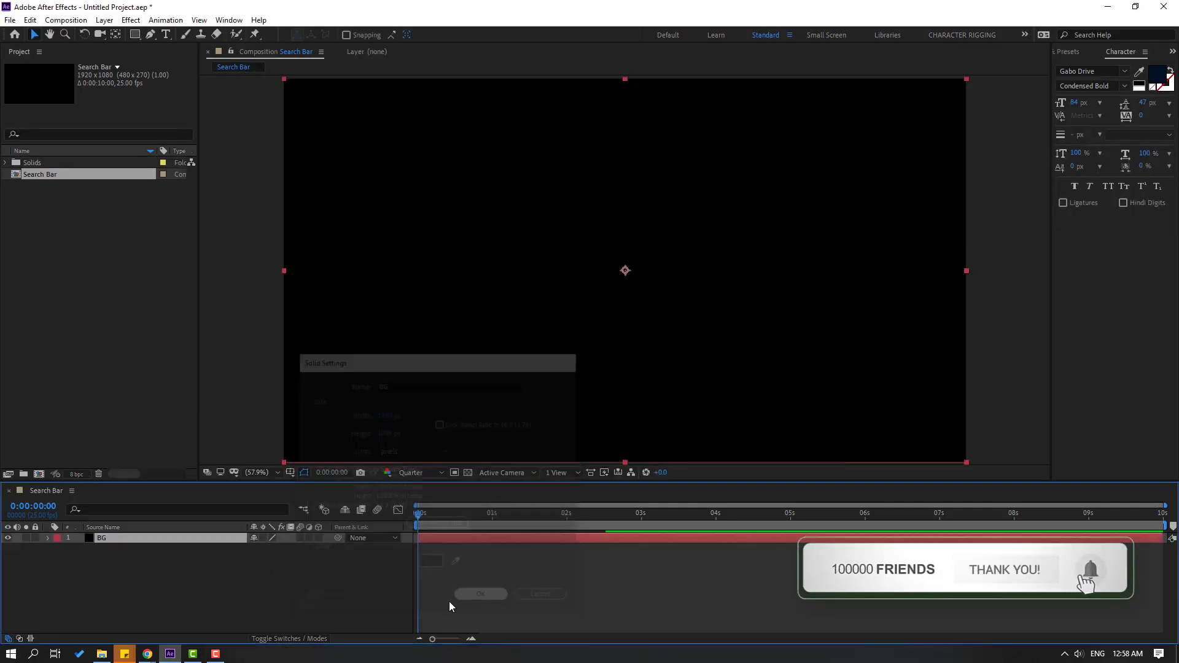
- Find the Fill effect and apply it to the BG layer
{"action": "left_click", "coordinate": [1068, 56]}
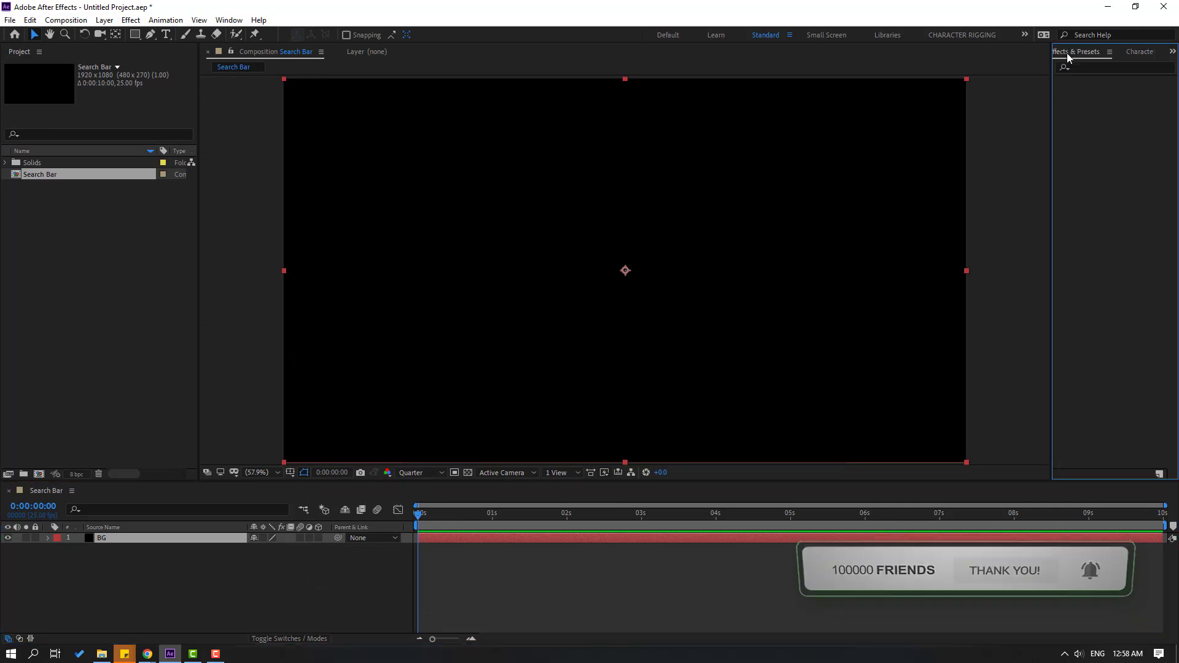
{"action": "left_click", "coordinate": [1093, 68]}
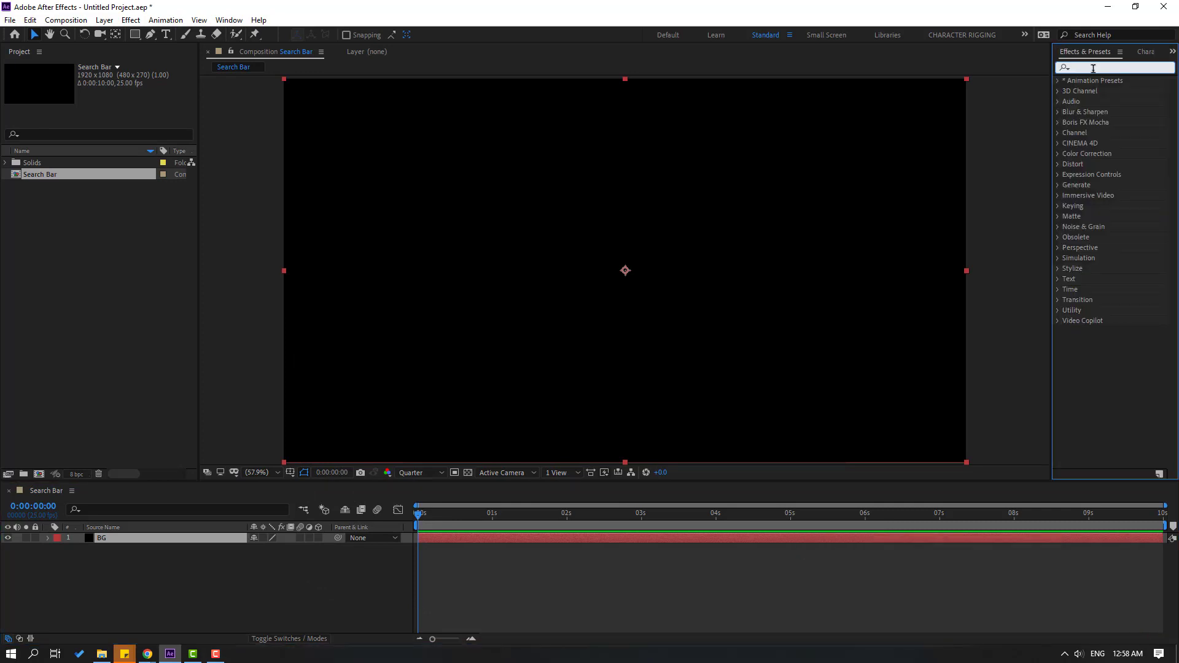
{"action": "type", "text": "fill"}
{"action": "left_click_drag", "start_coordinate": [1101, 143], "coordinate": [100, 547]}
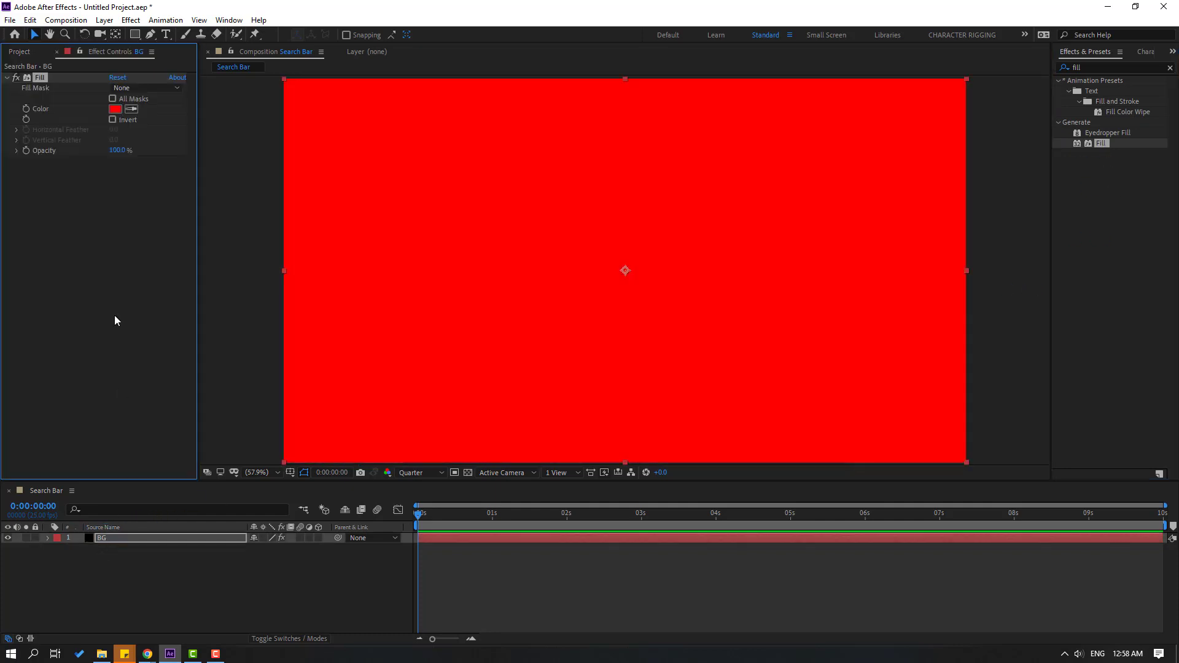
- Set the BG layer's Fill color to light gray F4F4F4 and lock the layer
{"action": "left_click", "coordinate": [116, 112]}
{"action": "left_click_drag", "start_coordinate": [487, 469], "coordinate": [461, 456]}
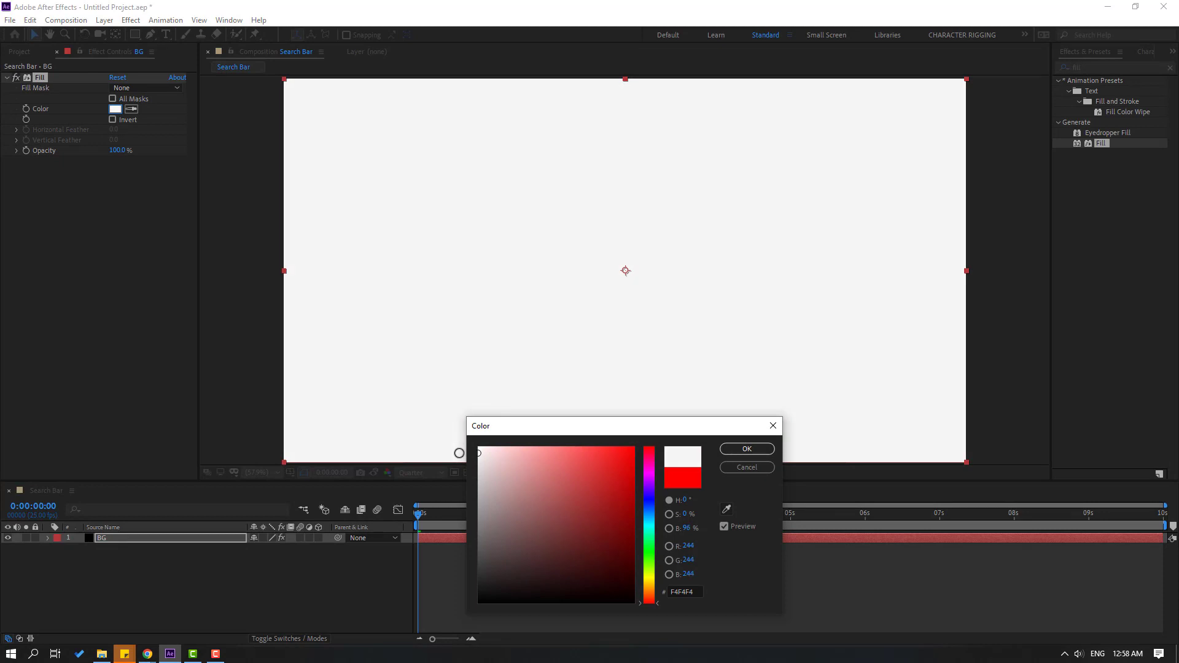
{"action": "left_click", "coordinate": [747, 451]}
{"action": "left_click", "coordinate": [38, 539]}
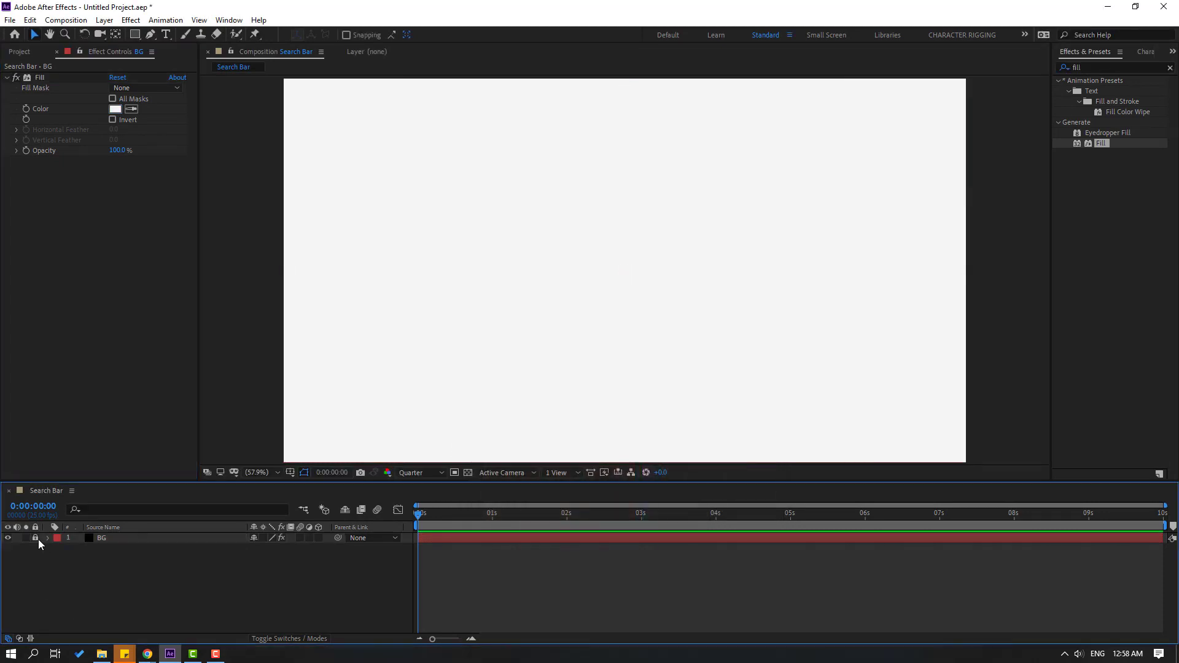
- Show the Title/Action Safe guides and draw a straight horizontal Pen line along the lower title-safe edge between the two outer vertical guides
{"action": "left_click", "coordinate": [150, 34]}
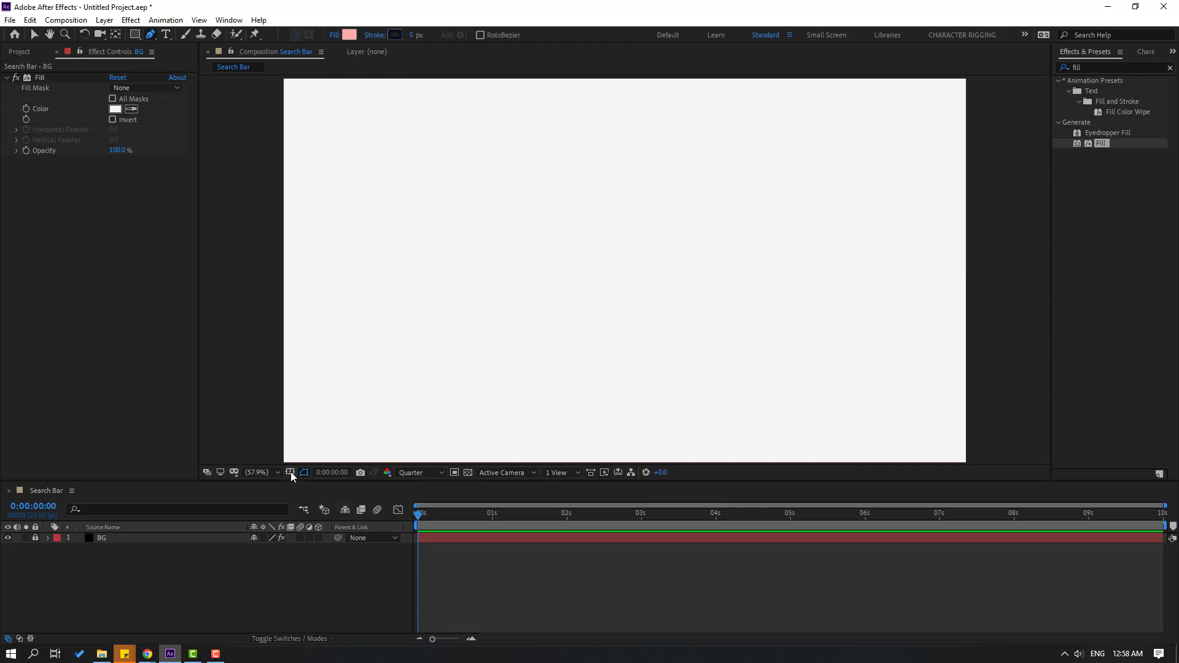
{"action": "left_click", "coordinate": [289, 472]}
{"action": "left_click", "coordinate": [354, 488]}
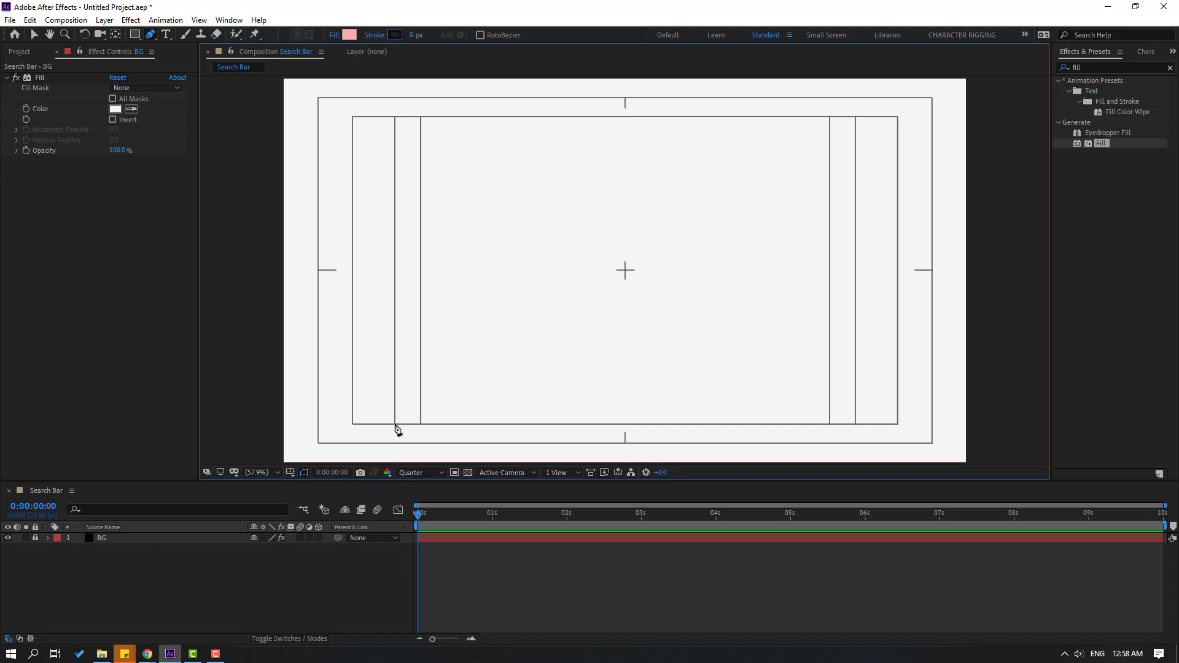
{"action": "left_click", "coordinate": [395, 424]}
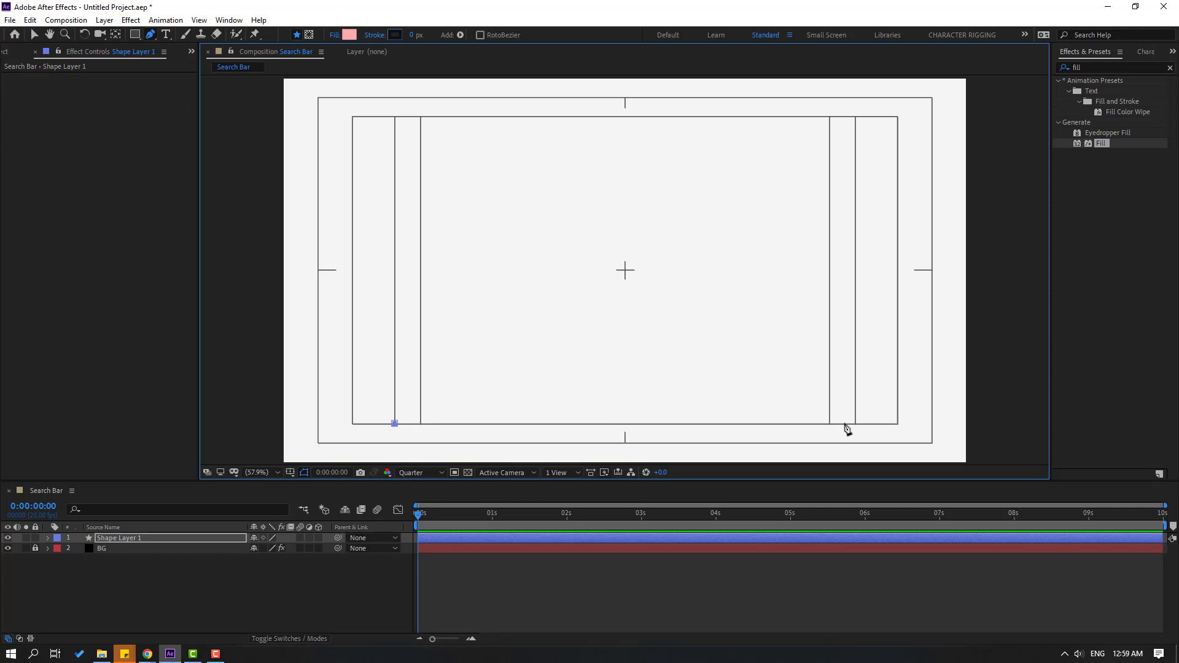
{"action": "left_click", "coordinate": [854, 424]}
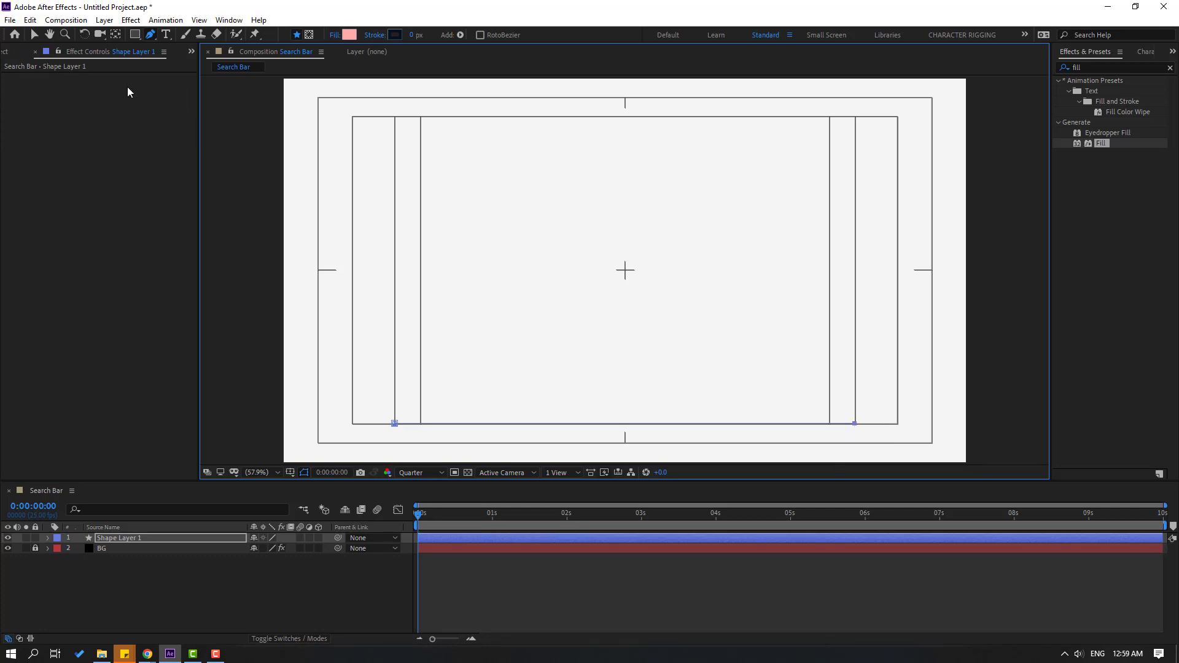
- Set the line's fill to None and its stroke width to 12 px
{"action": "left_click", "coordinate": [35, 34]}
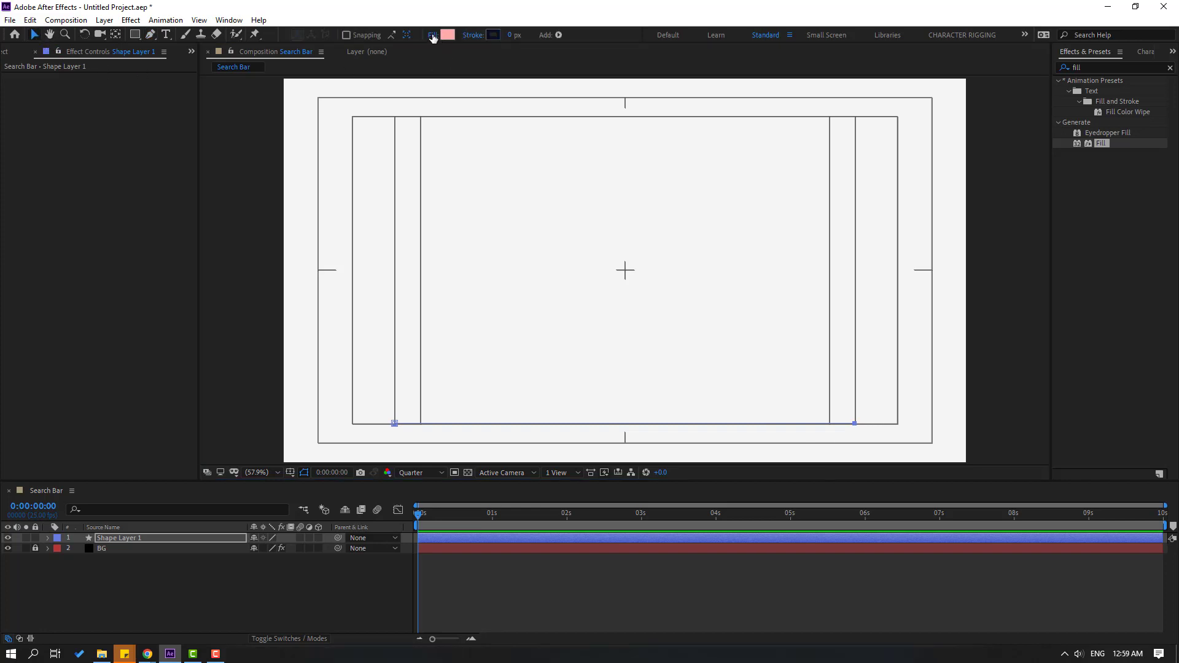
{"action": "left_click", "coordinate": [432, 35]}
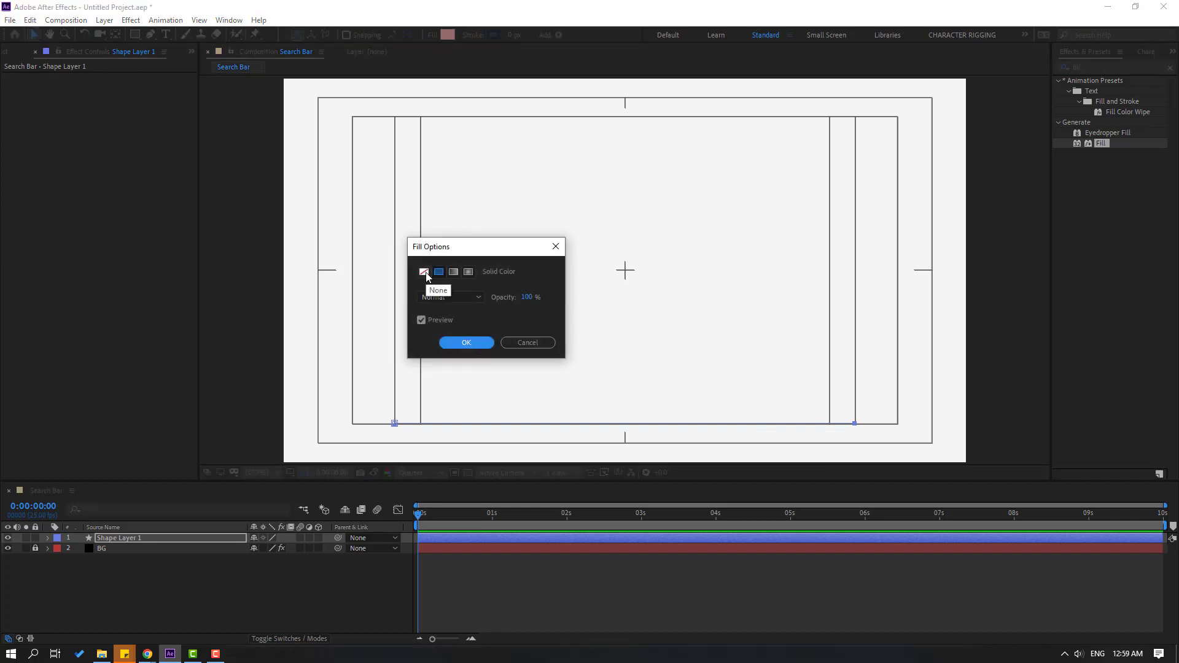
{"action": "left_click", "coordinate": [425, 273]}
{"action": "left_click", "coordinate": [467, 342]}
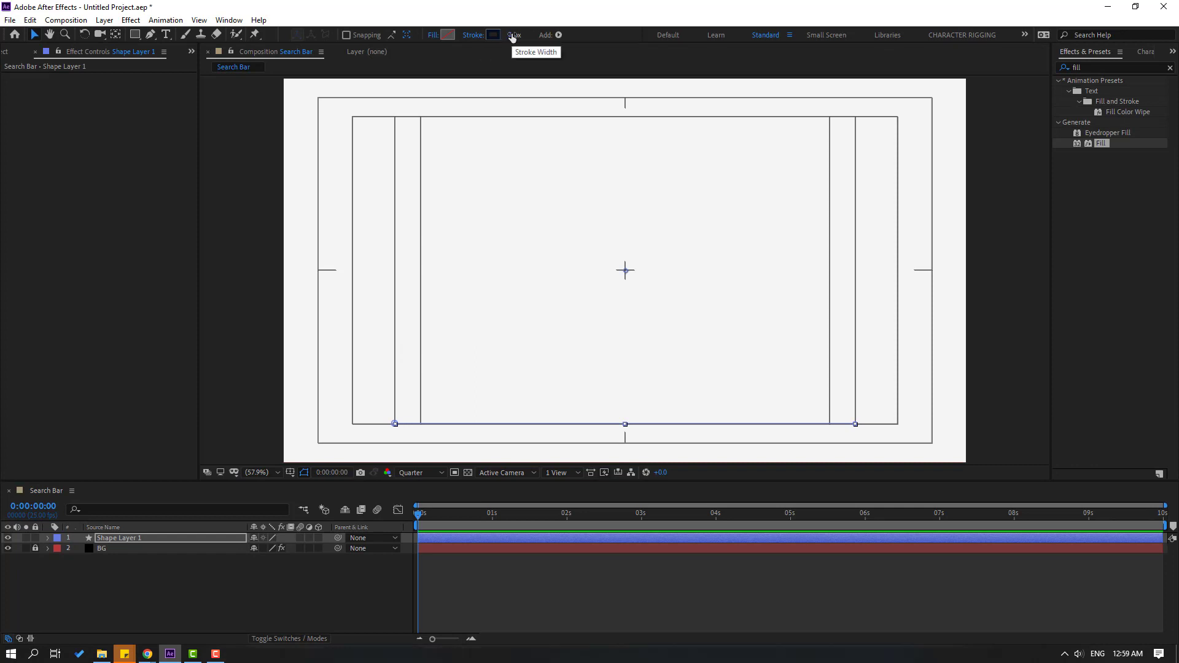
{"action": "left_click_drag", "start_coordinate": [513, 35], "coordinate": [325, 538]}
{"action": "left_click", "coordinate": [292, 597]}
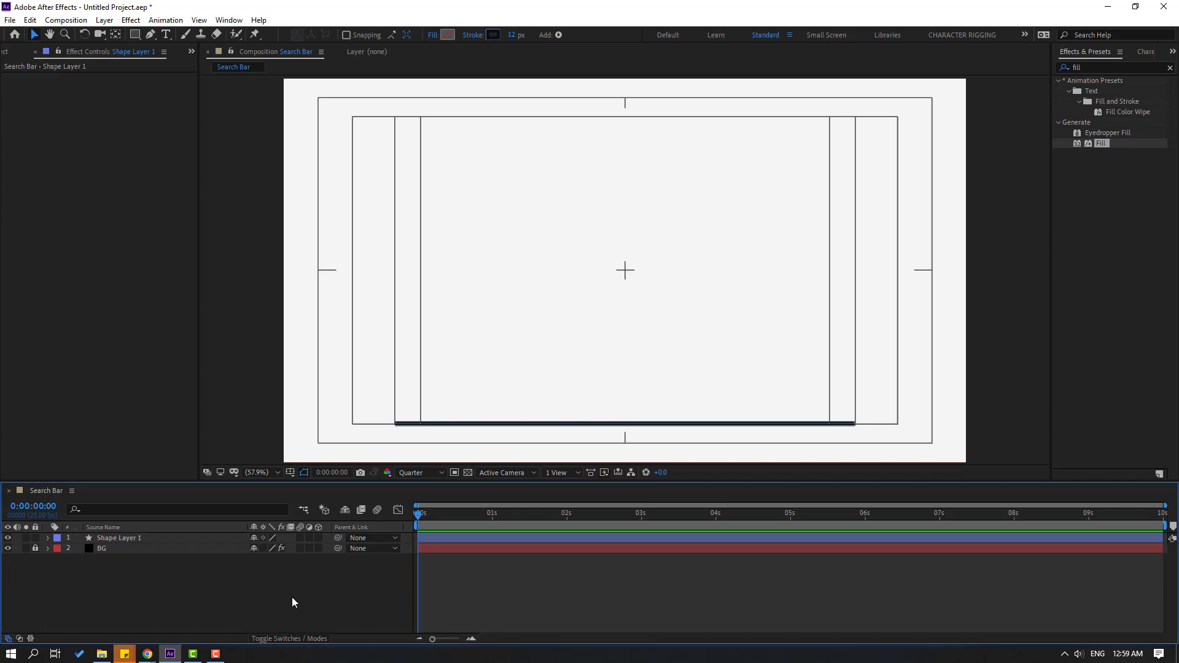
- Hide the Title/Action Safe guides and set the preview resolution to Full
{"action": "left_click", "coordinate": [290, 473]}
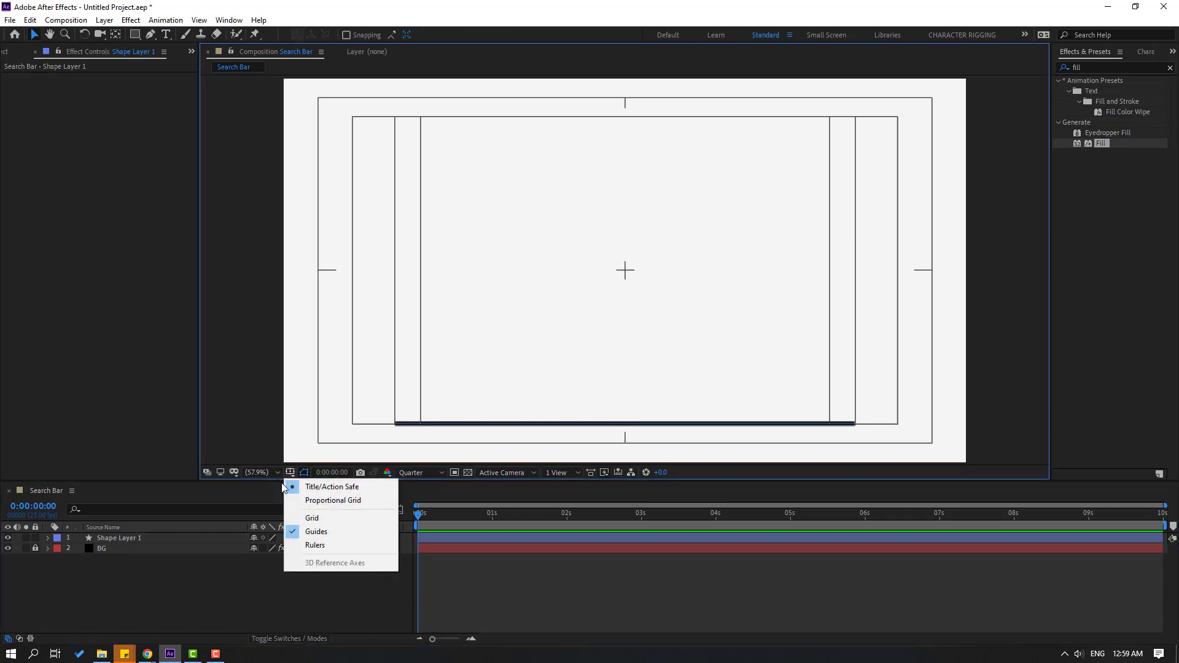
{"action": "left_click", "coordinate": [347, 488]}
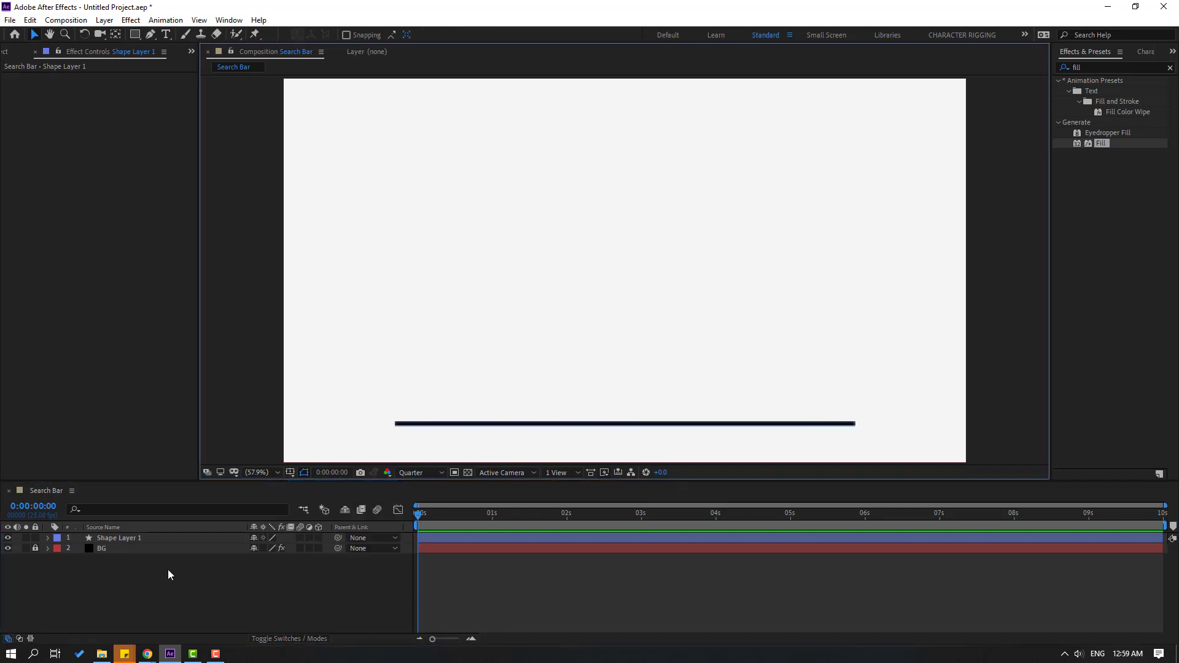
{"action": "left_click", "coordinate": [423, 473]}
{"action": "left_click", "coordinate": [415, 502]}
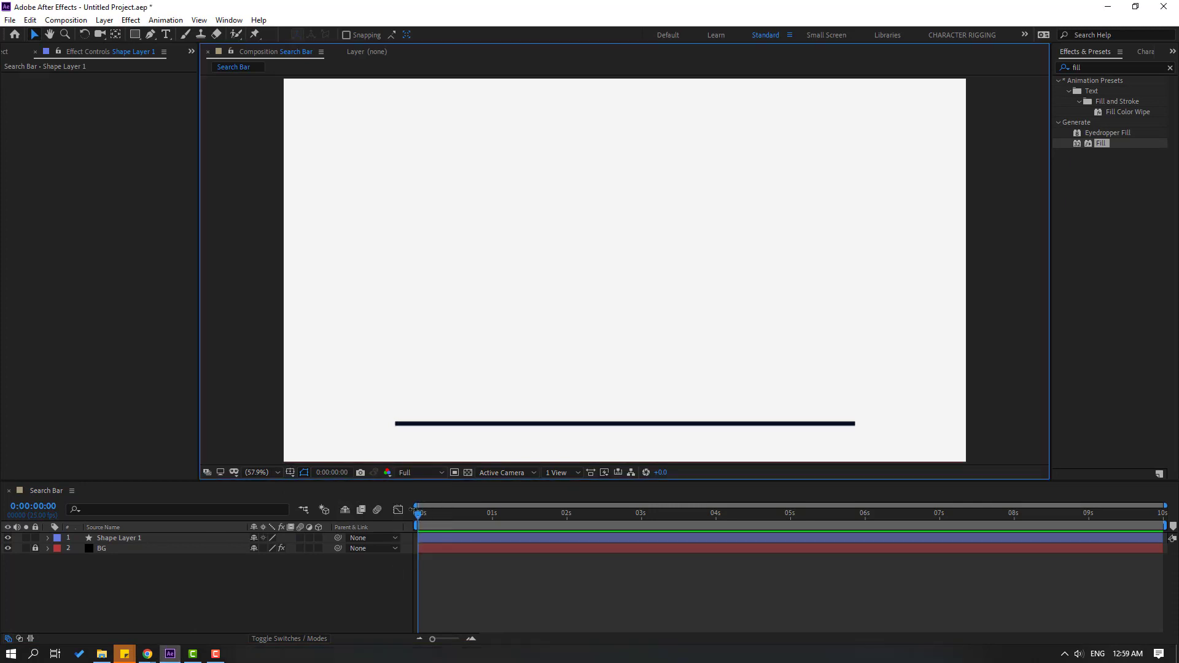
- Show the Title/Action Safe guides again and move the line's left endpoint inward along the lower title-safe edge
{"action": "left_click", "coordinate": [119, 538]}
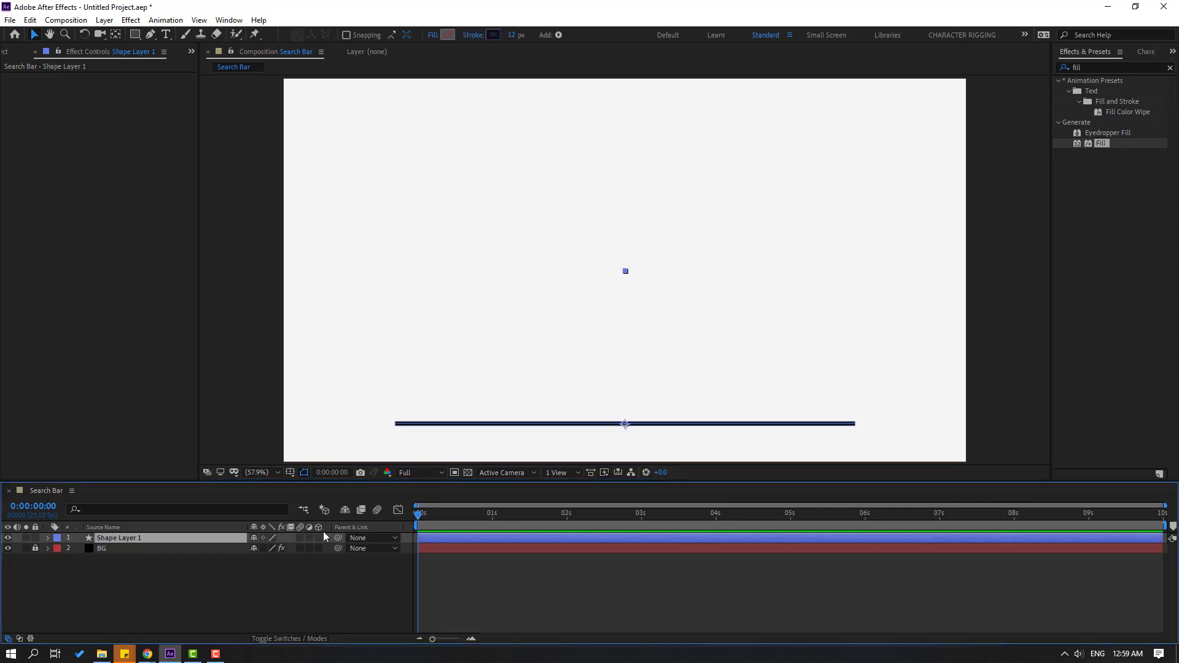
{"action": "left_click", "coordinate": [290, 473]}
{"action": "left_click", "coordinate": [350, 493]}
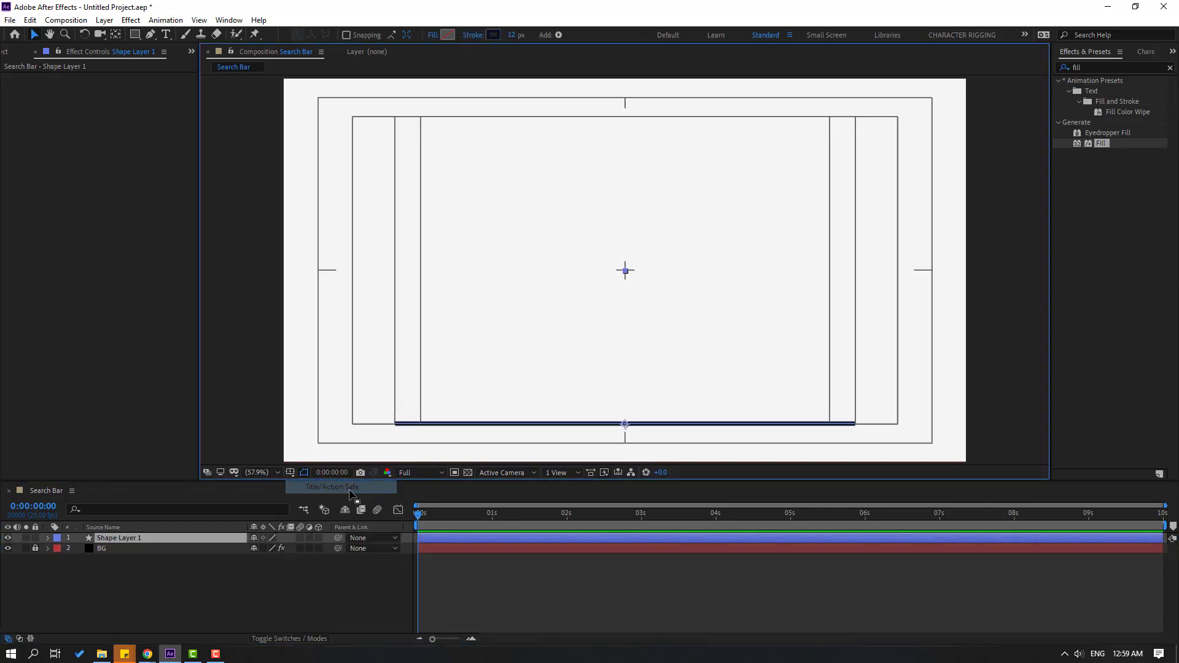
{"action": "left_click", "coordinate": [150, 35]}
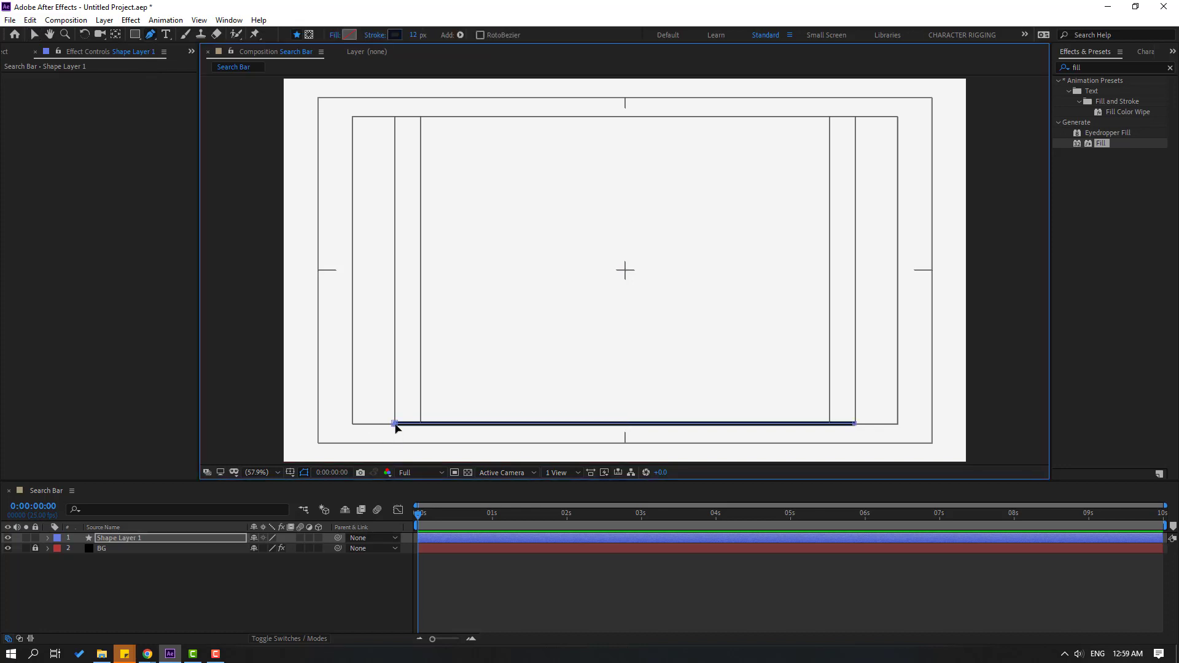
{"action": "left_click", "coordinate": [395, 425]}
{"action": "left_click_drag", "start_coordinate": [397, 426], "coordinate": [484, 427]}
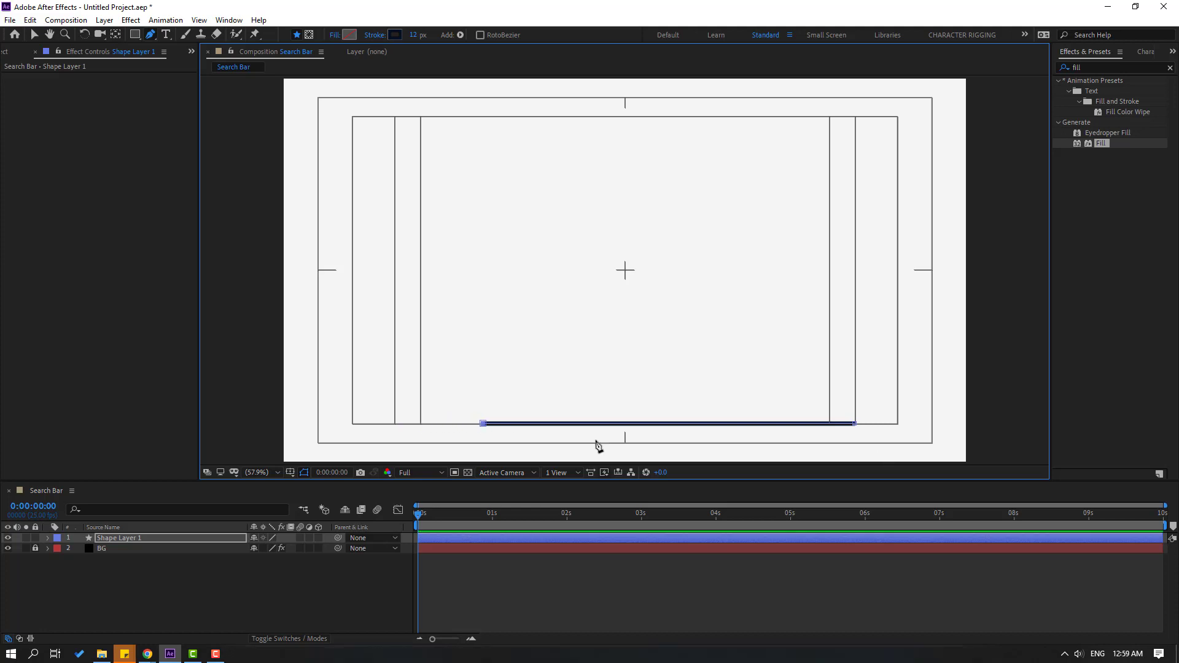
- Move the line's right endpoint inward along the lower title-safe edge to shorten the line
{"action": "left_click", "coordinate": [35, 35]}
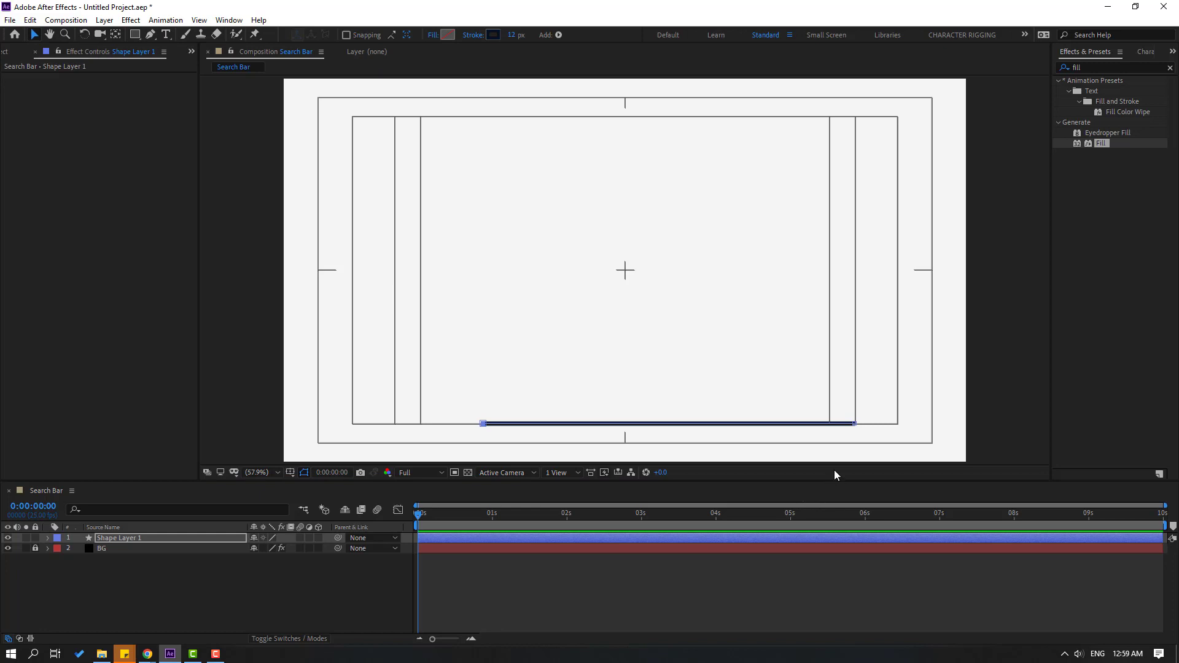
{"action": "left_click", "coordinate": [853, 423]}
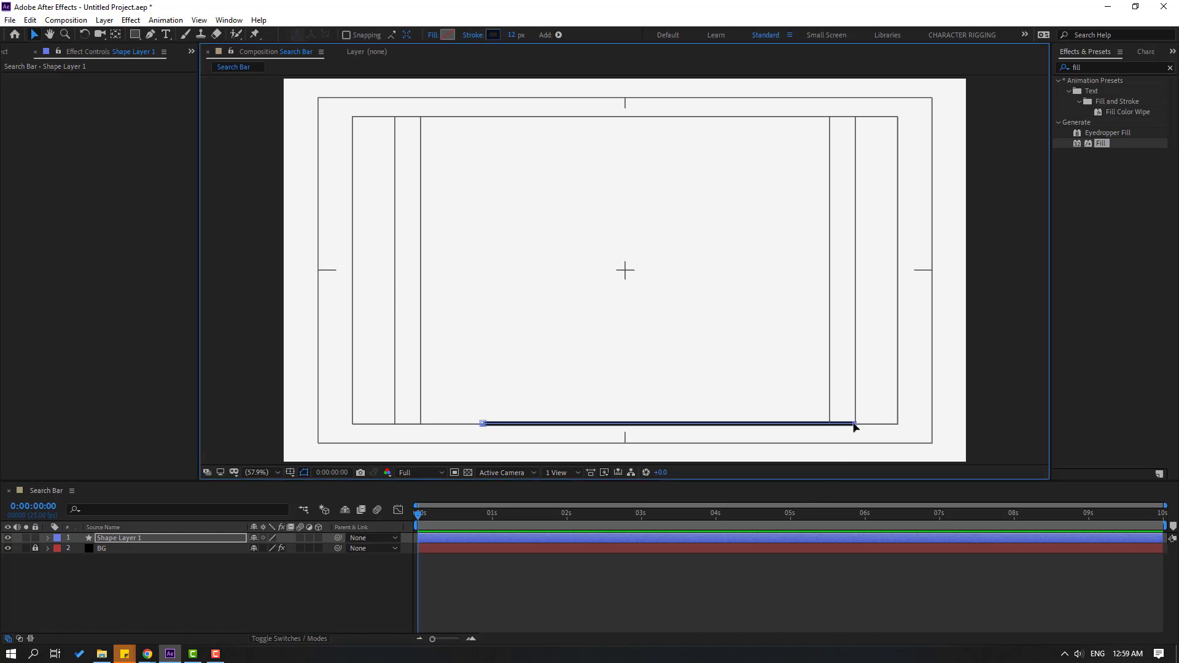
{"action": "left_click_drag", "start_coordinate": [854, 424], "coordinate": [752, 425]}
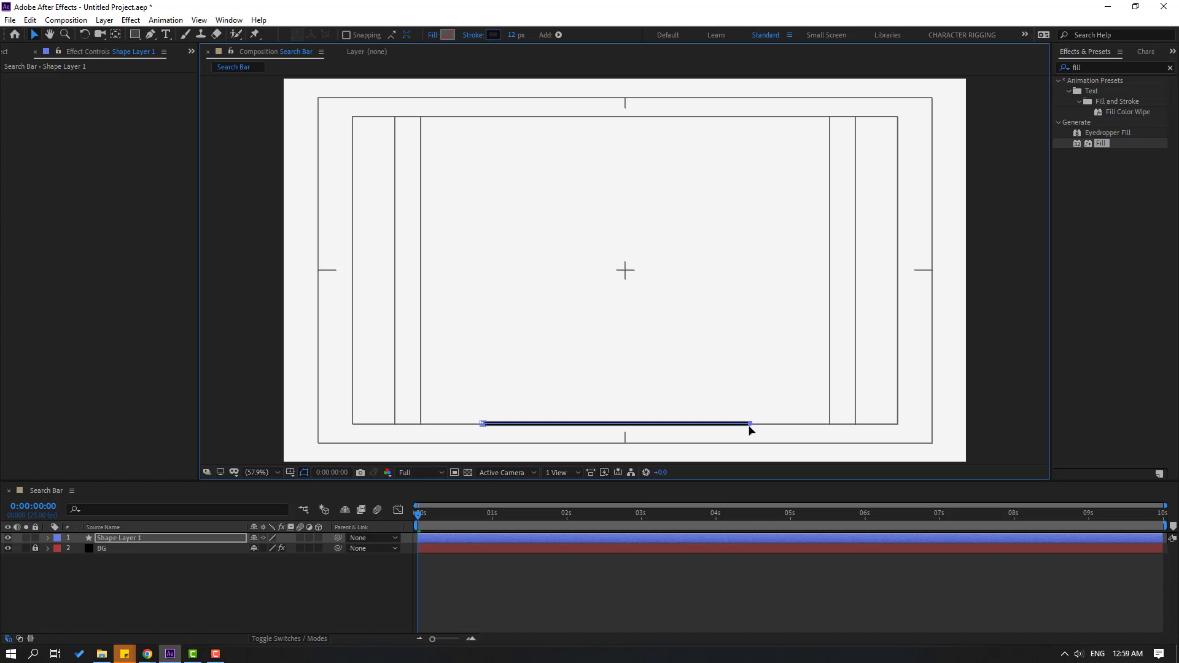
{"action": "left_click", "coordinate": [34, 35]}
{"action": "left_click", "coordinate": [112, 586]}
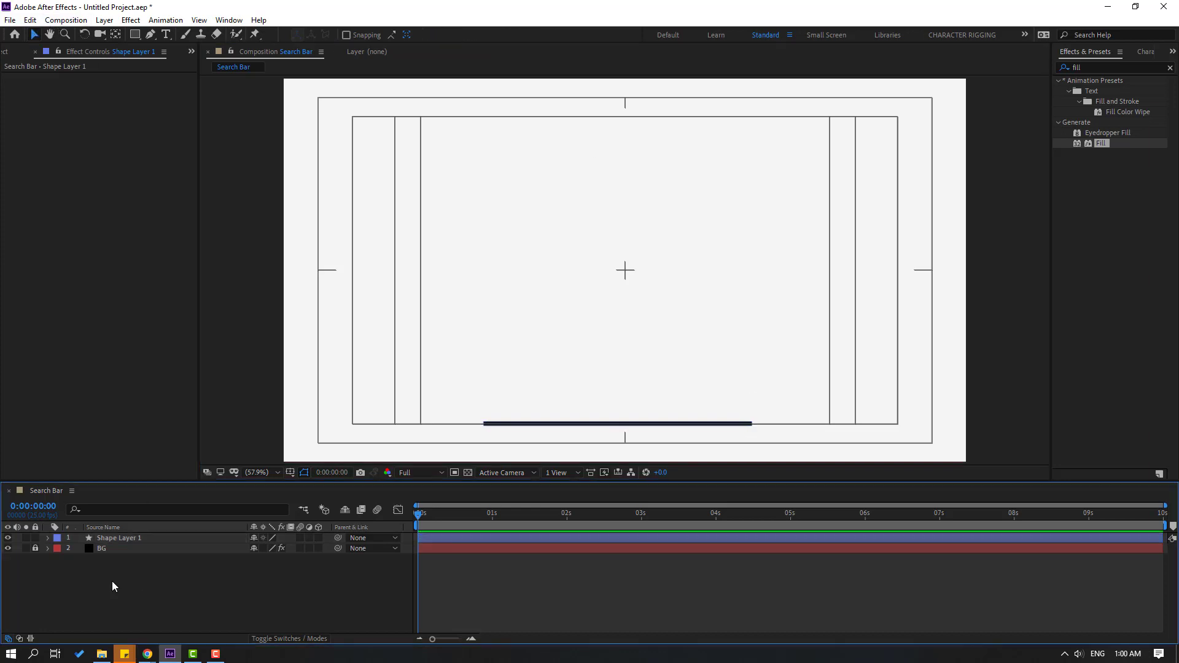
- Rename the line's shape layer as "line"
{"action": "left_click", "coordinate": [134, 538]}
{"action": "key", "text": "Return"}
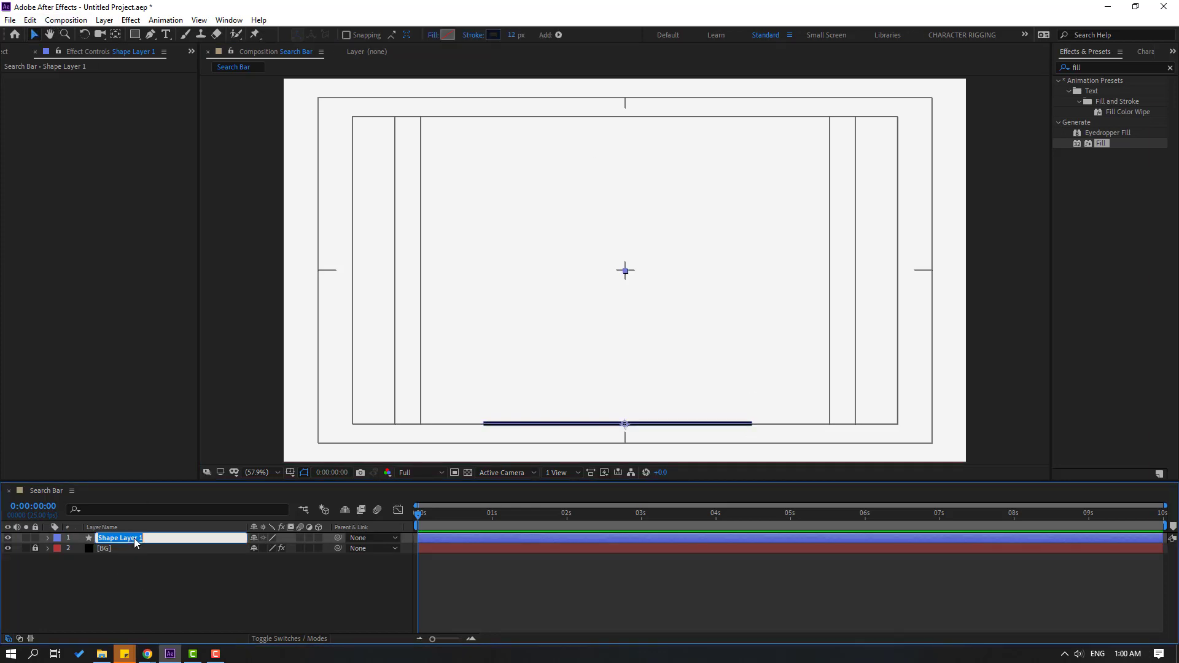
{"action": "type", "text": "line"}
{"action": "key", "text": "Return"}
{"action": "left_click", "coordinate": [129, 602]}
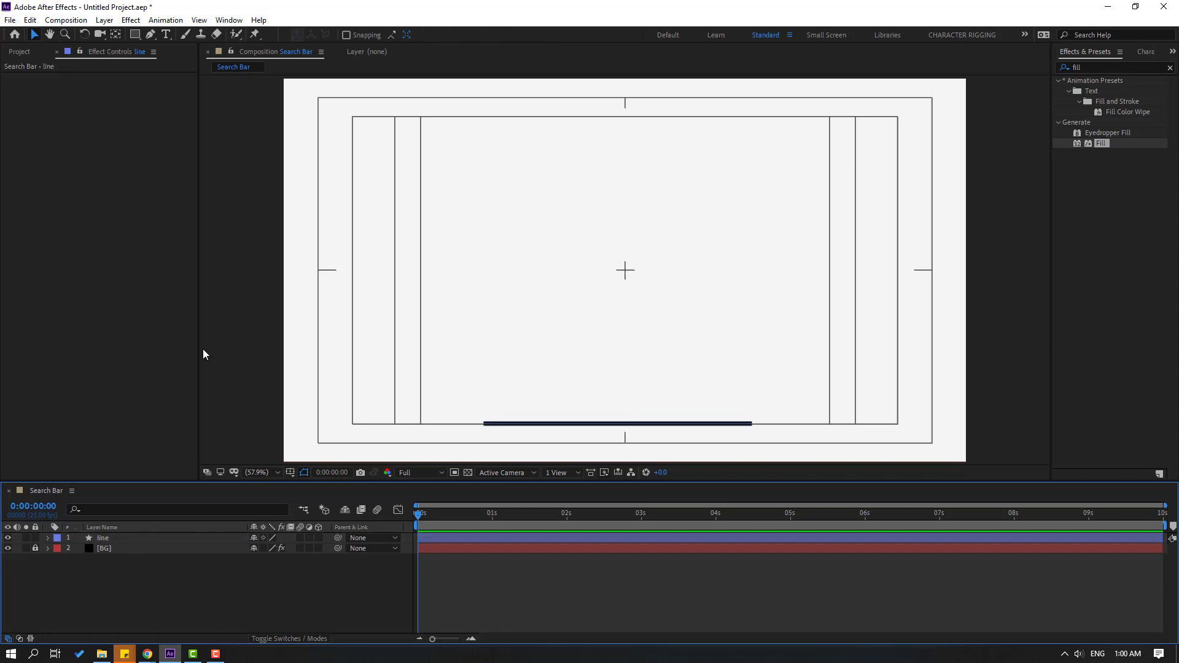
- Draw a small outlined circle with the Ellipse tool, slightly above and left of the composition's center
{"action": "left_click", "coordinate": [134, 35]}
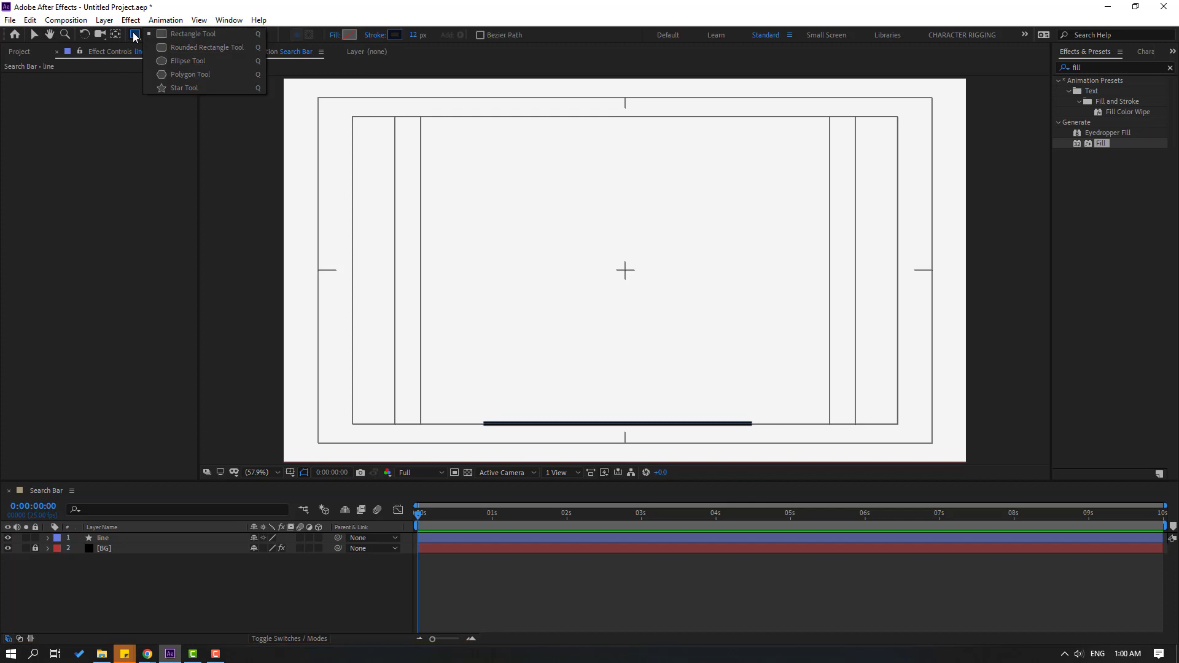
{"action": "left_click", "coordinate": [190, 61]}
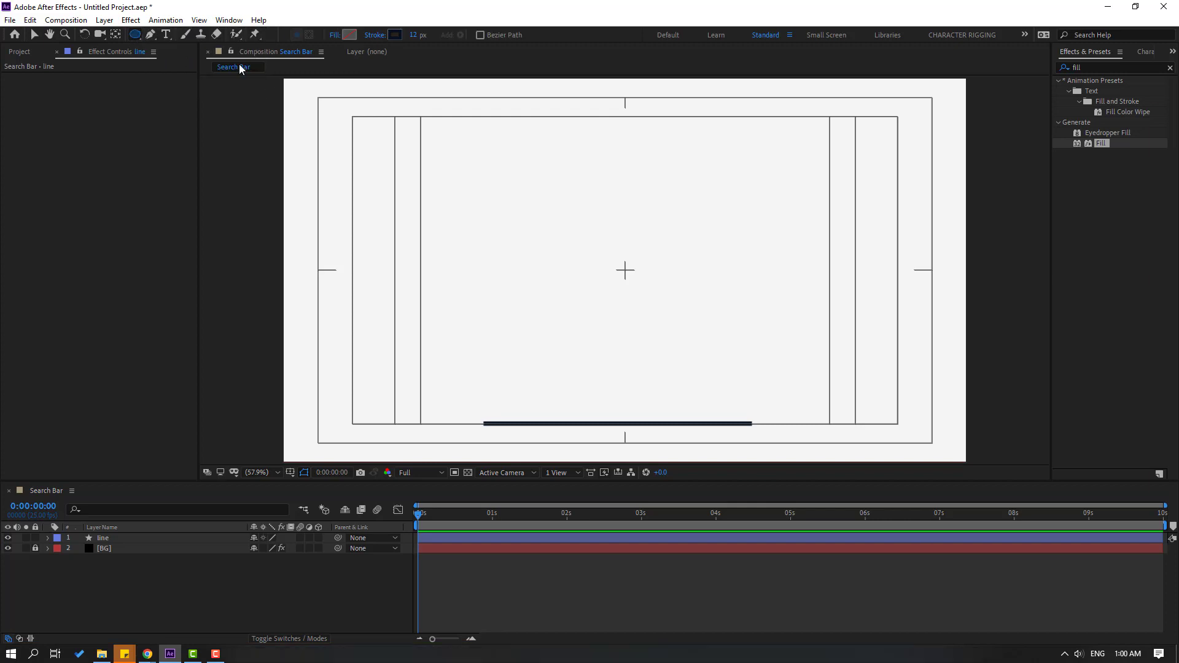
{"action": "left_click_drag", "start_coordinate": [554, 234], "coordinate": [590, 269]}
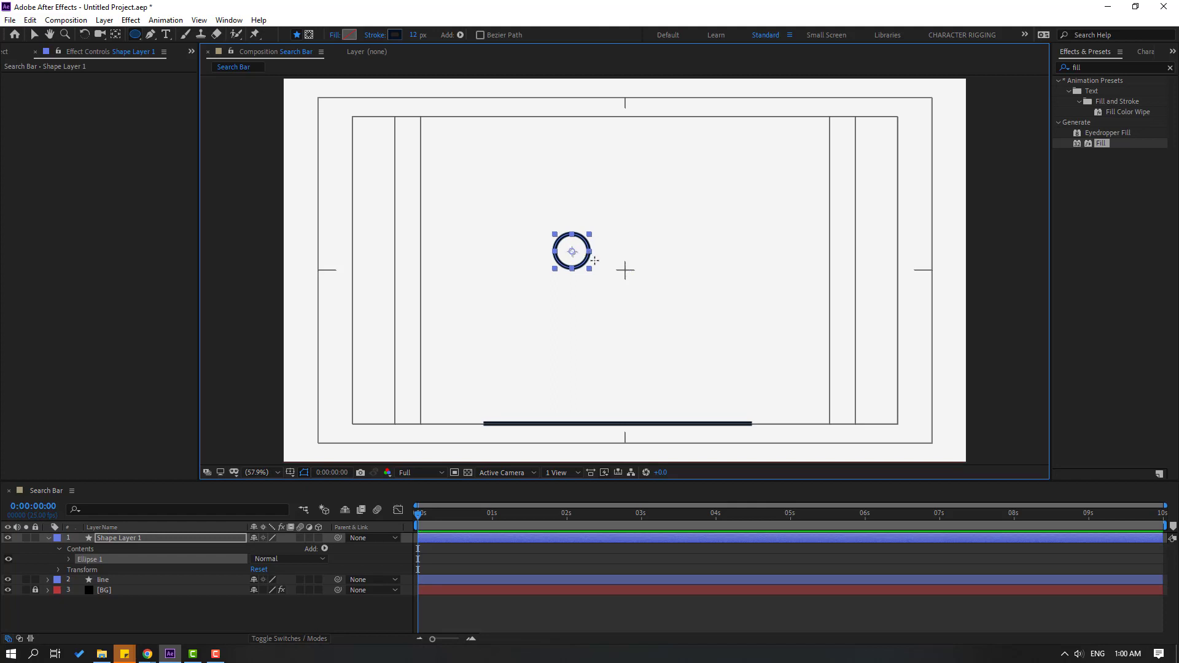
{"action": "left_click", "coordinate": [34, 35]}
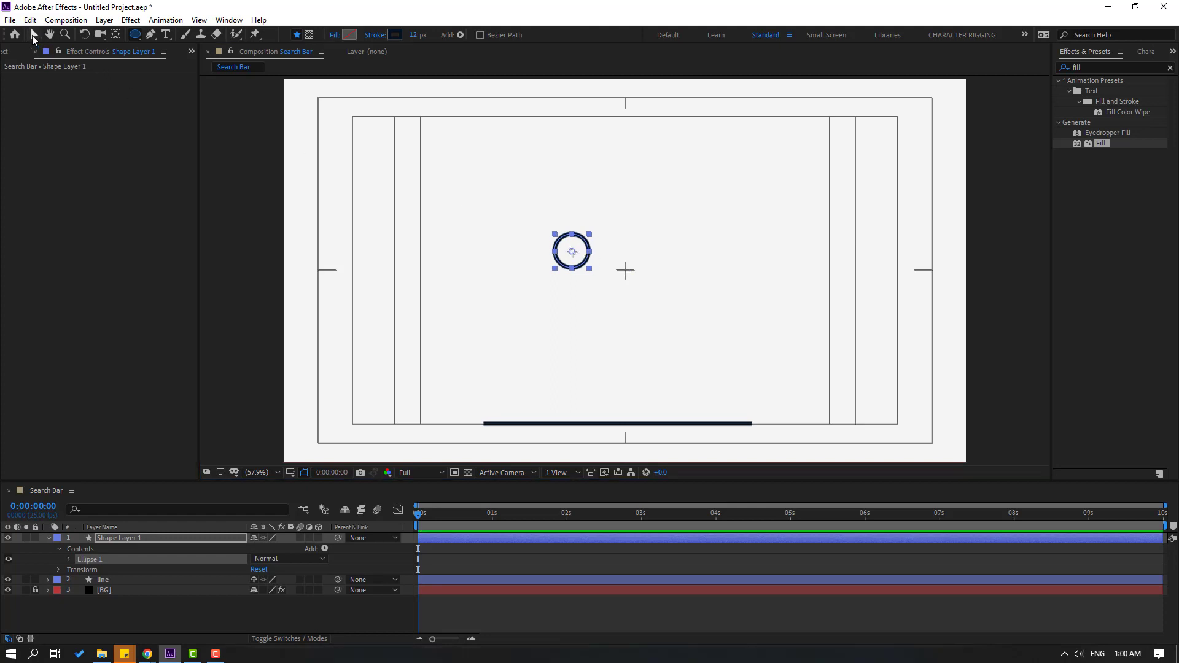
- Collapse the circle's shape layer and rename it as "cicrle"
{"action": "left_click", "coordinate": [48, 538]}
{"action": "key", "text": "Return"}
{"action": "type", "text": "c"}
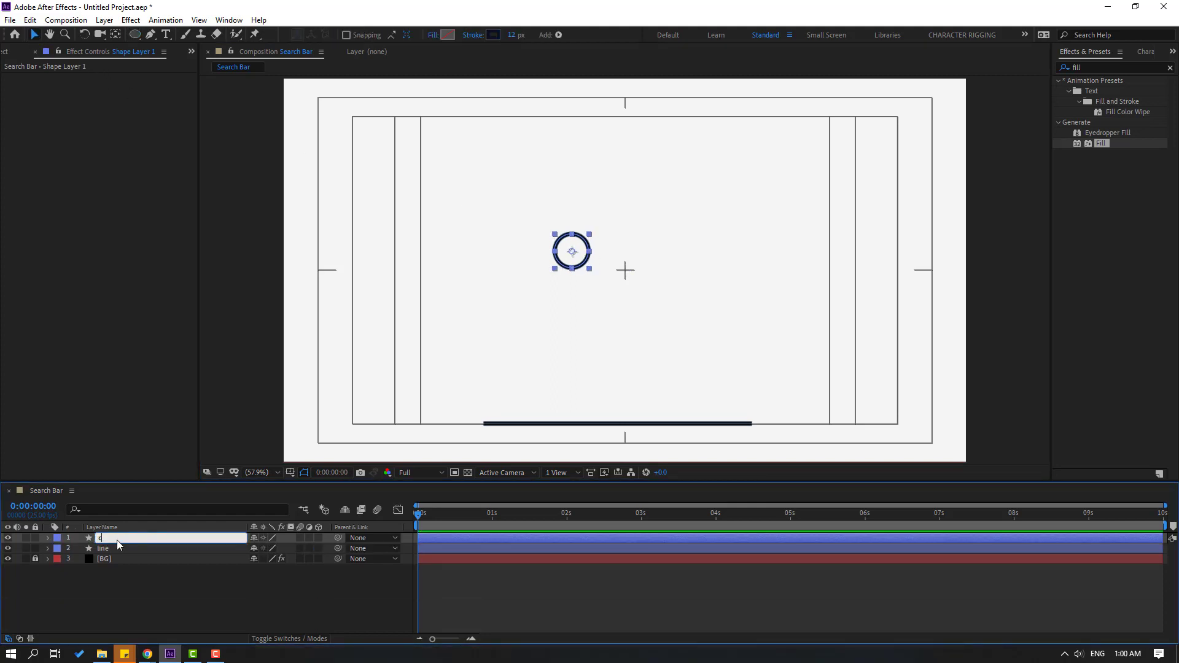
{"action": "type", "text": "ircle"}
{"action": "key", "text": "Return"}
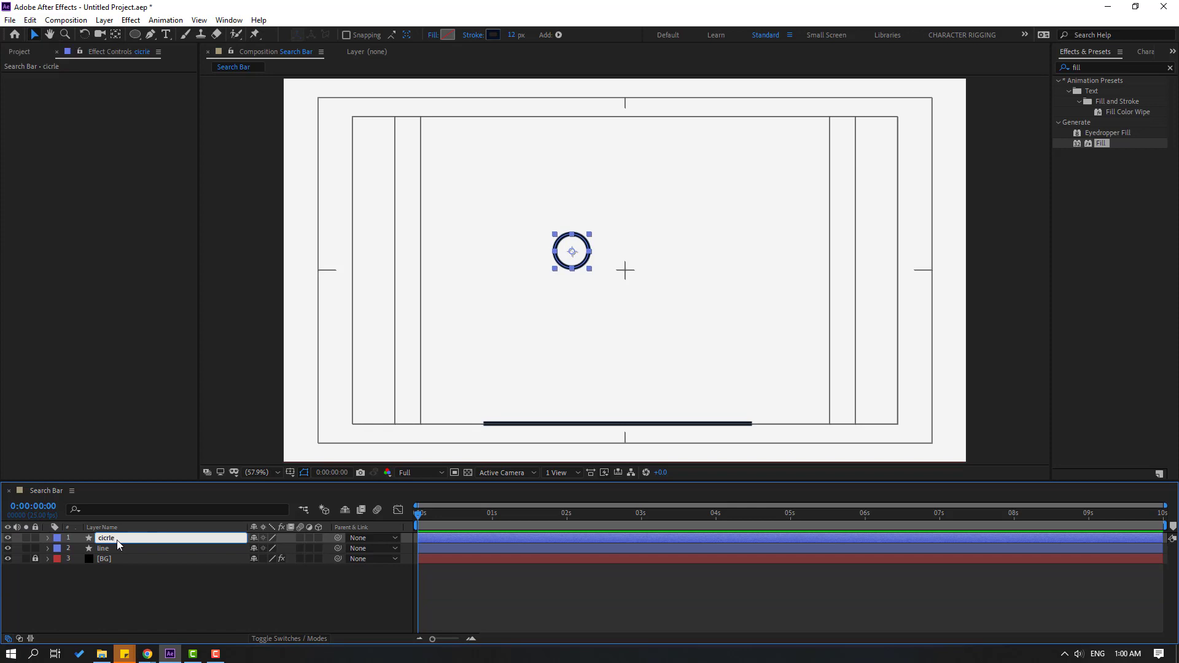
- Change the circle's fill color to yellow FFF831
{"action": "left_click", "coordinate": [449, 36]}
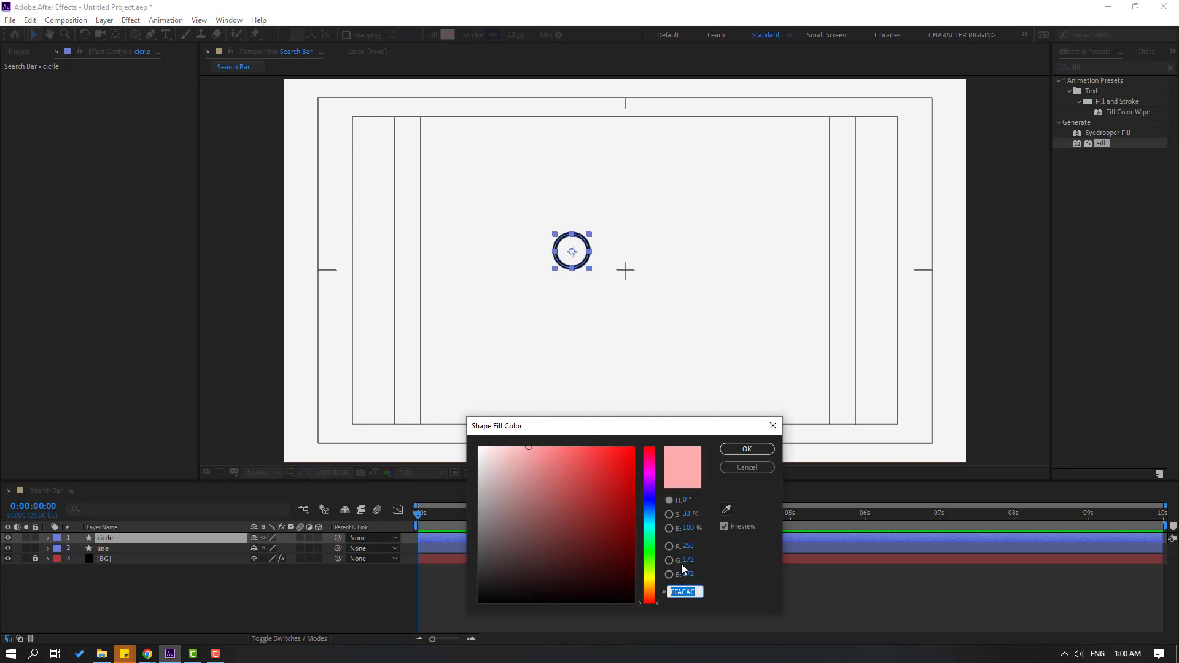
{"action": "left_click", "coordinate": [651, 580]}
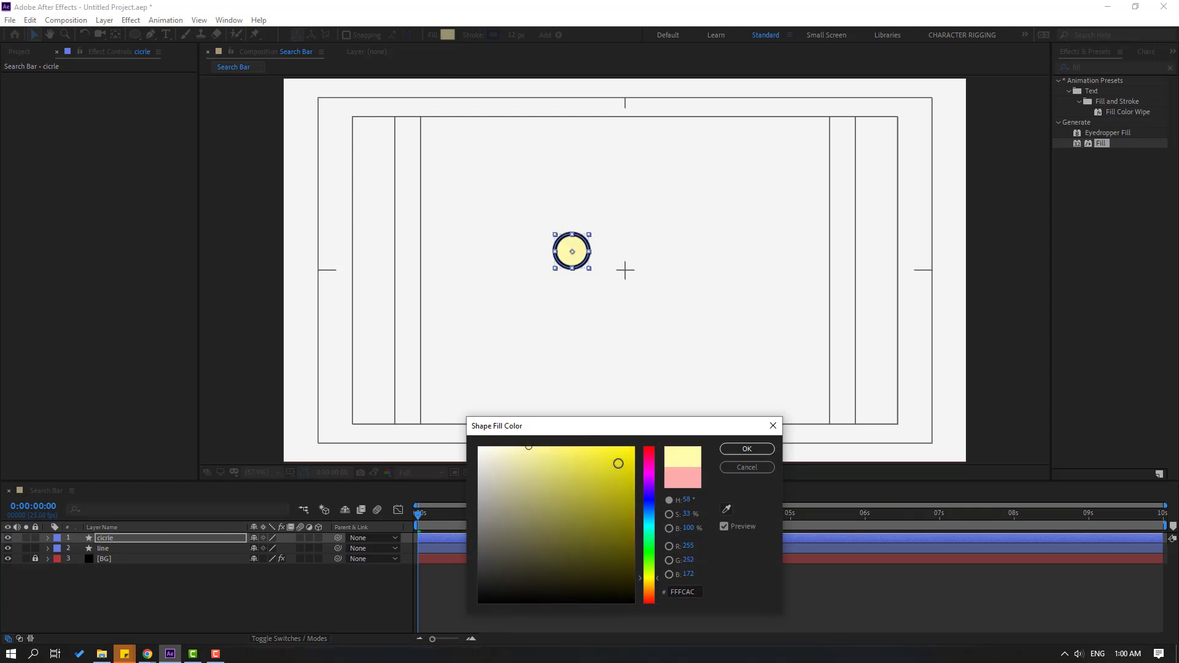
{"action": "left_click_drag", "start_coordinate": [618, 463], "coordinate": [605, 447]}
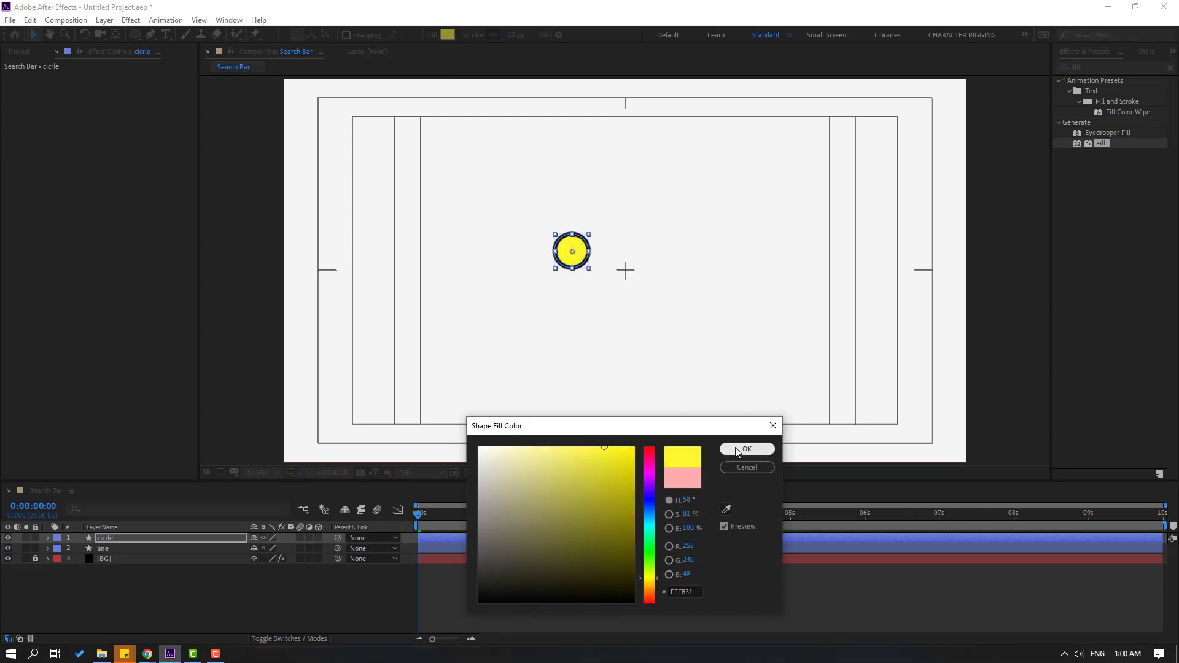
{"action": "left_click", "coordinate": [736, 450]}
{"action": "left_click", "coordinate": [80, 623]}
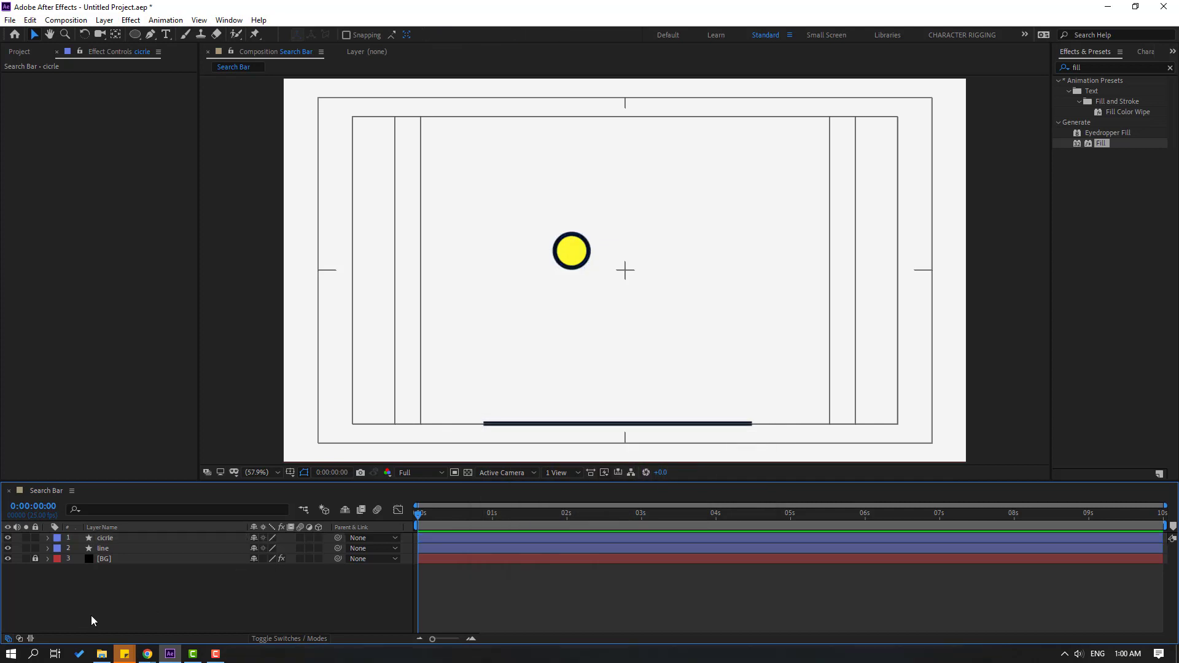
- Set the circle's stroke width to 10 px
{"action": "left_click", "coordinate": [104, 541]}
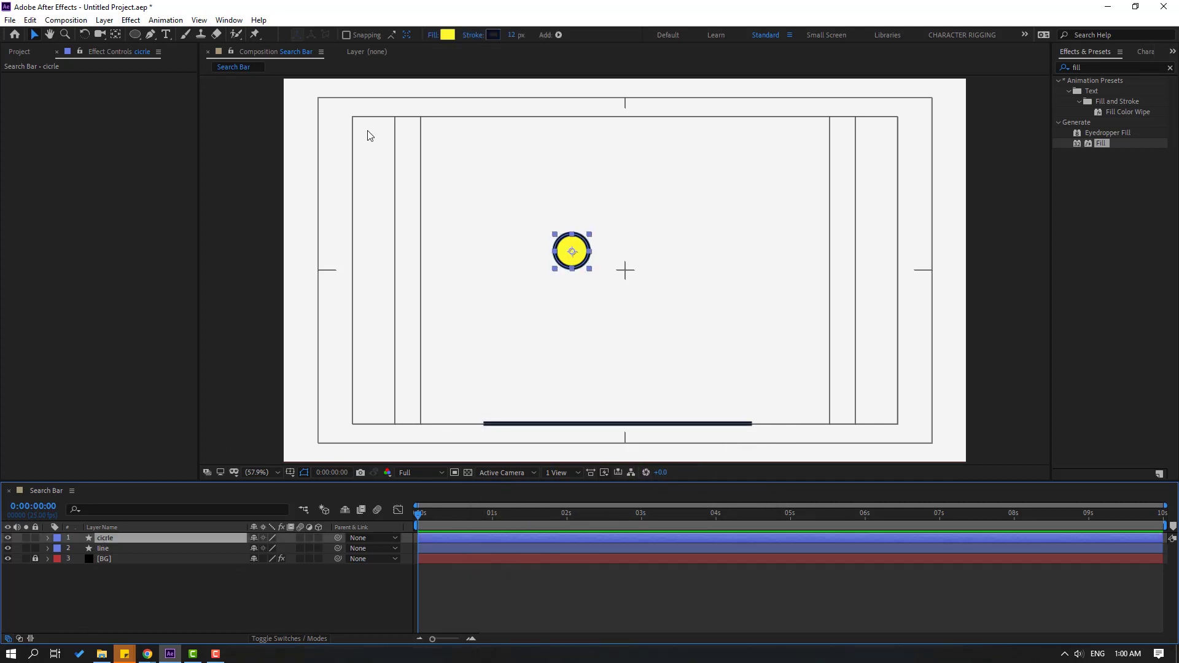
{"action": "left_click", "coordinate": [513, 35]}
{"action": "type", "text": "10"}
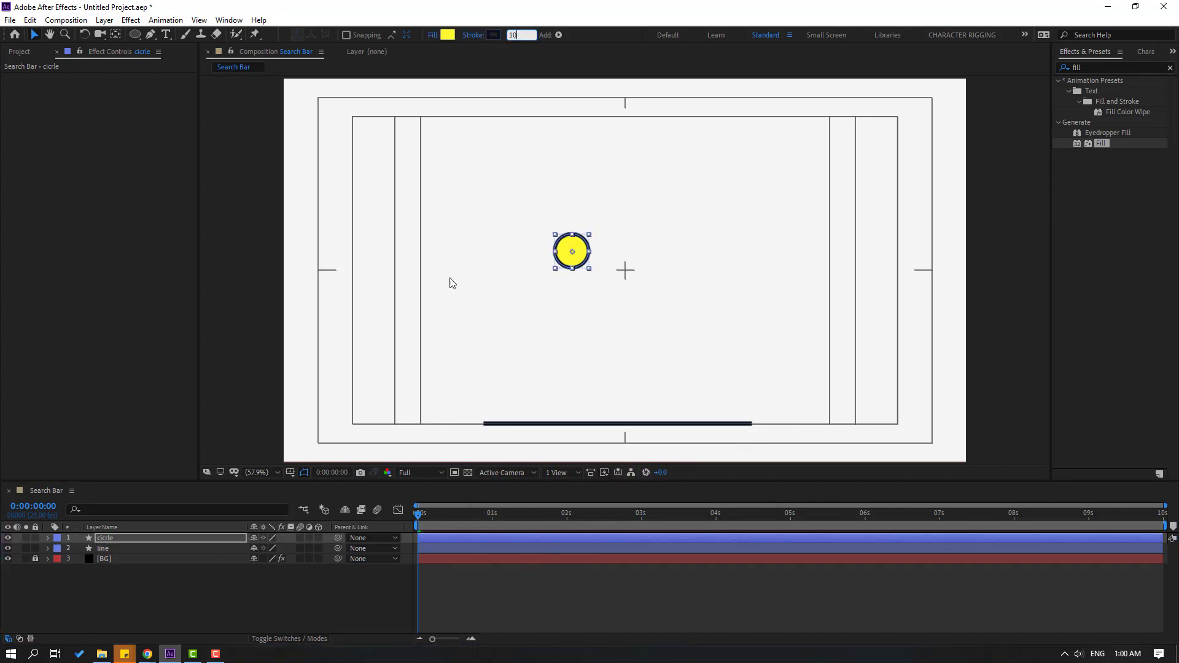
{"action": "left_click", "coordinate": [215, 604]}
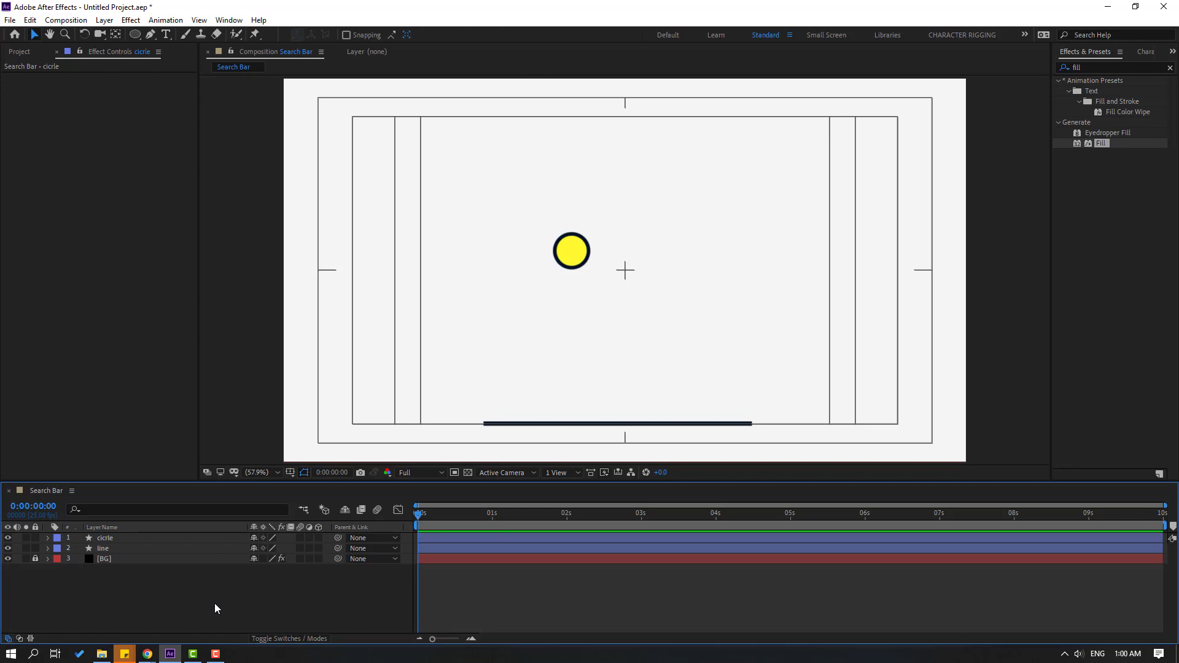
- Move the circle to the composition's center, then straight down to rest just inside the frame's lower edge, below the line
{"action": "left_click", "coordinate": [119, 540]}
{"action": "left_click_drag", "start_coordinate": [577, 262], "coordinate": [630, 277]}
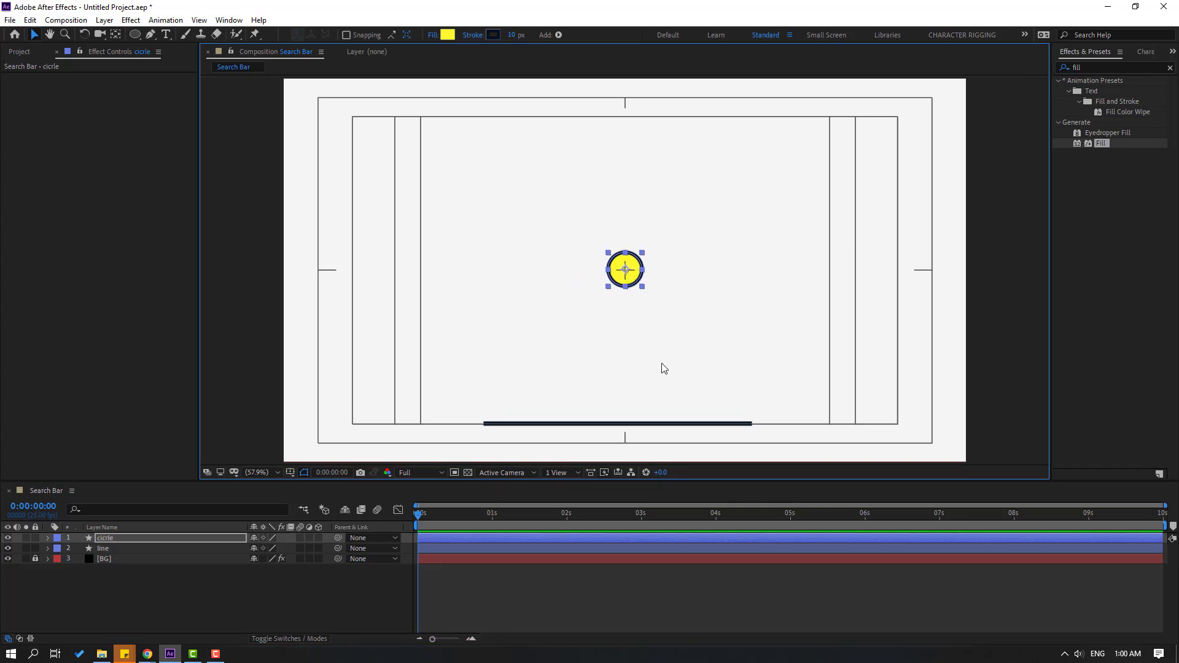
{"action": "key", "text": "shift+Down"}
{"action": "key", "text": "shift+Down"}
{"action": "key", "text": "shift+Down"}
{"action": "key", "text": "shift+Down"}
{"action": "key", "text": "shift+Down"}
{"action": "key", "text": "shift+Down"}
{"action": "key", "text": "shift+Down"}
{"action": "key", "text": "shift+Down"}
{"action": "key", "text": "shift+Down"}
{"action": "key", "text": "shift+Down"}
{"action": "key", "text": "shift+Down"}
{"action": "key", "text": "shift+Down"}
{"action": "key", "text": "shift+Down"}
{"action": "key", "text": "shift+Down"}
{"action": "key", "text": "shift+Down"}
{"action": "key", "text": "shift+Down"}
{"action": "key", "text": "shift+Down"}
{"action": "key", "text": "shift+Down"}
{"action": "key", "text": "shift+Down"}
{"action": "key", "text": "shift+Down"}
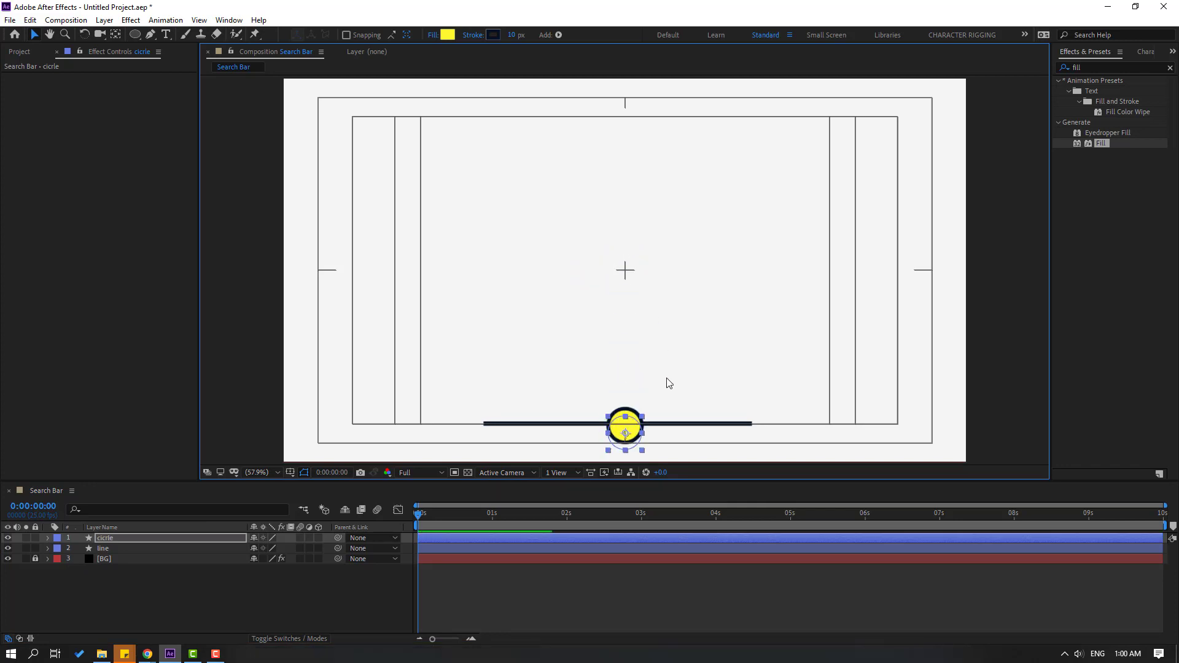
{"action": "key", "text": "shift+Down"}
{"action": "key", "text": "shift+Down"}
- Start keyframing the circle's Position at 0:00:00:00, then raise it to a Y value of 196.5 at 0:00:00:10
{"action": "key", "text": "p"}
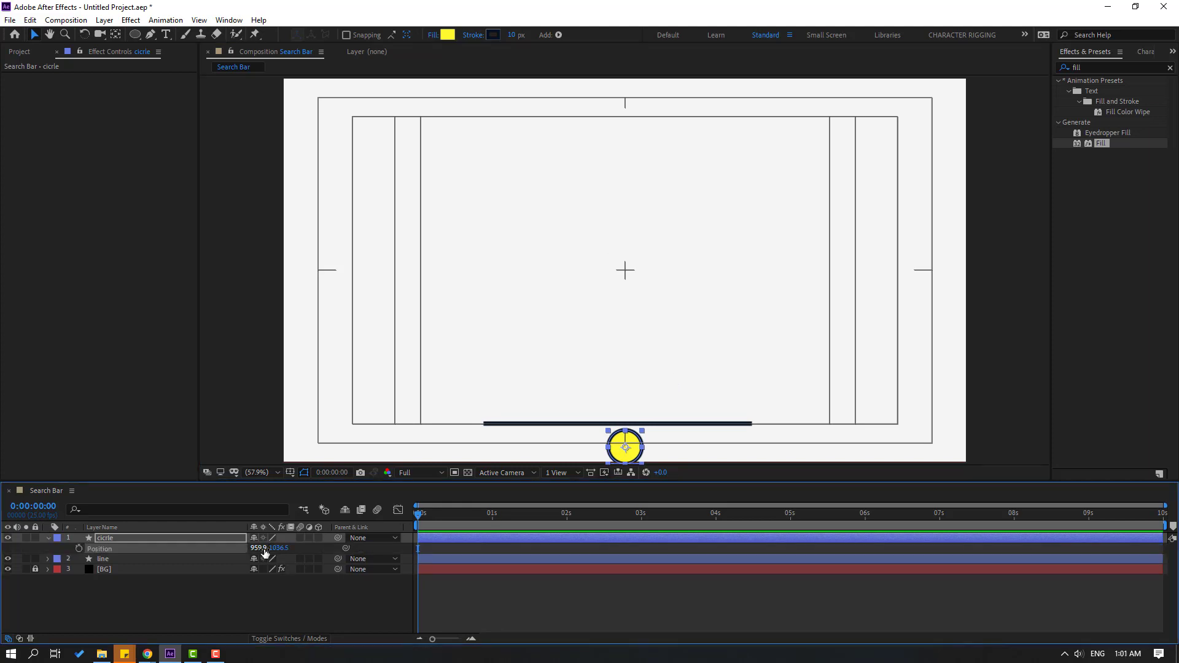
{"action": "left_click", "coordinate": [79, 549]}
{"action": "left_click", "coordinate": [333, 477]}
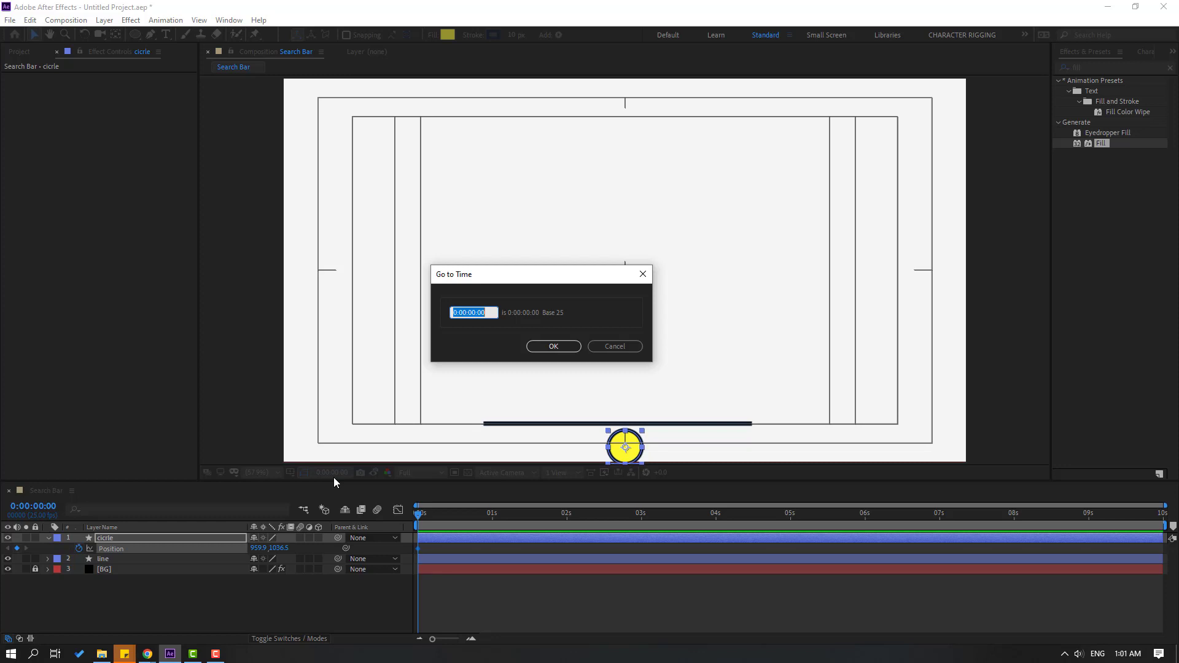
{"action": "type", "text": "+10"}
{"action": "left_click", "coordinate": [553, 345]}
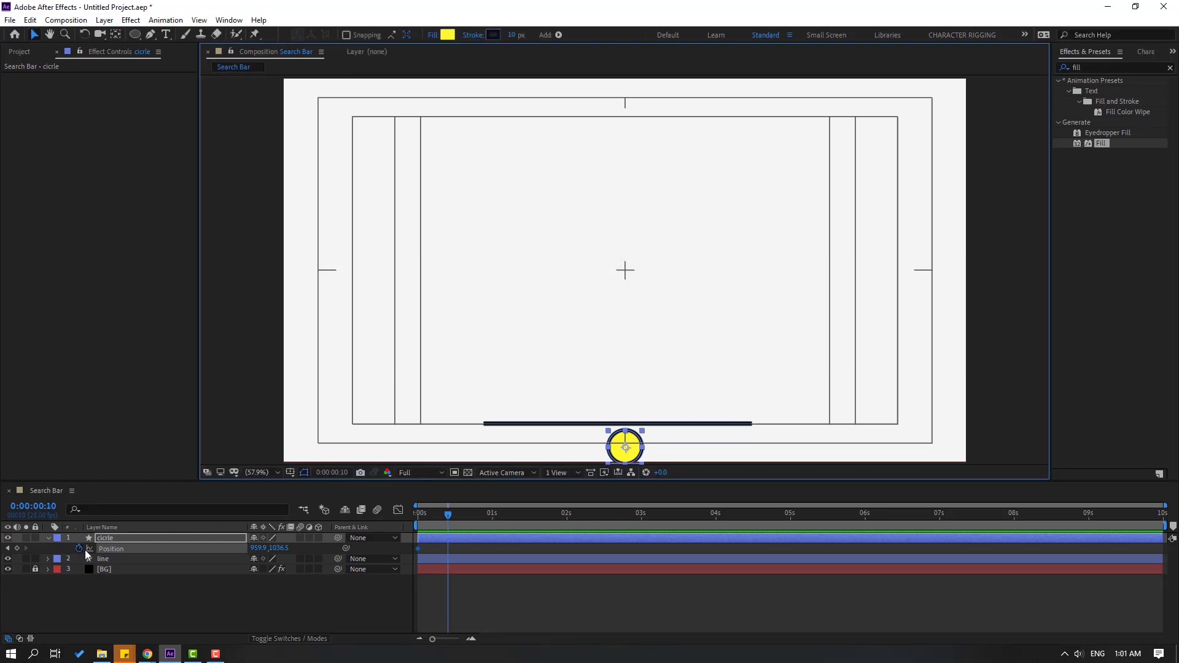
{"action": "left_click_drag", "start_coordinate": [279, 550], "coordinate": [241, 533]}
- Keyframe the circle's Y position at 702.5 at 0:00:00:20 and at 394.5 at 0:00:01:05
{"action": "key", "text": "shift+Page_Down"}
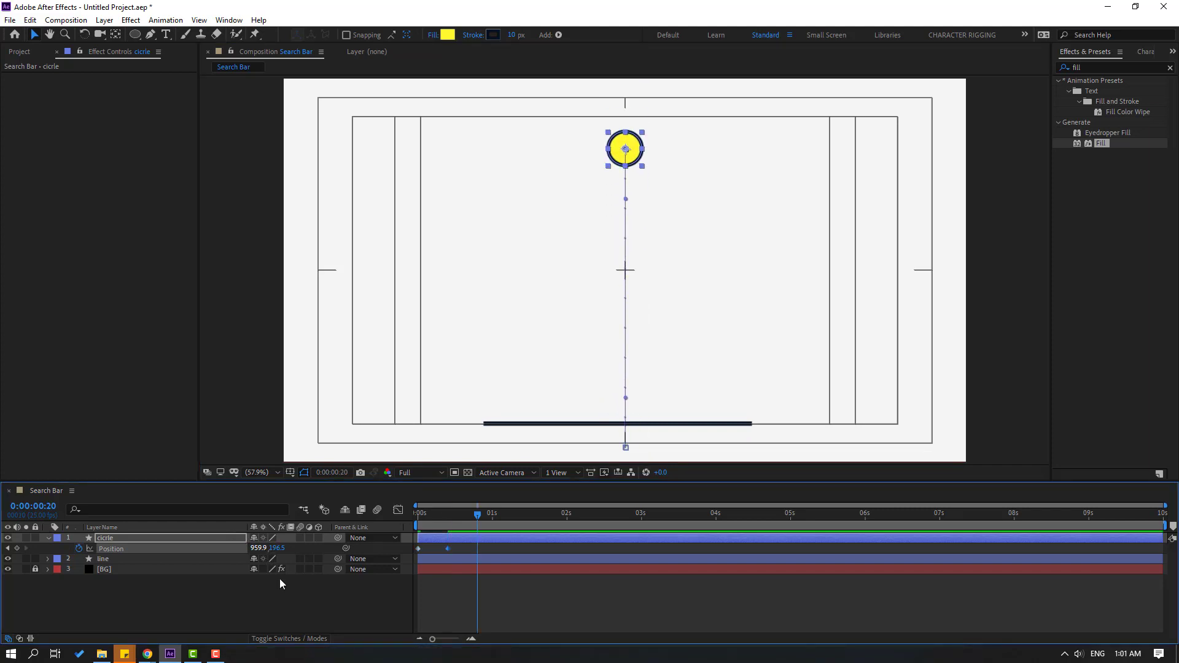
{"action": "left_click_drag", "start_coordinate": [278, 549], "coordinate": [588, 549]}
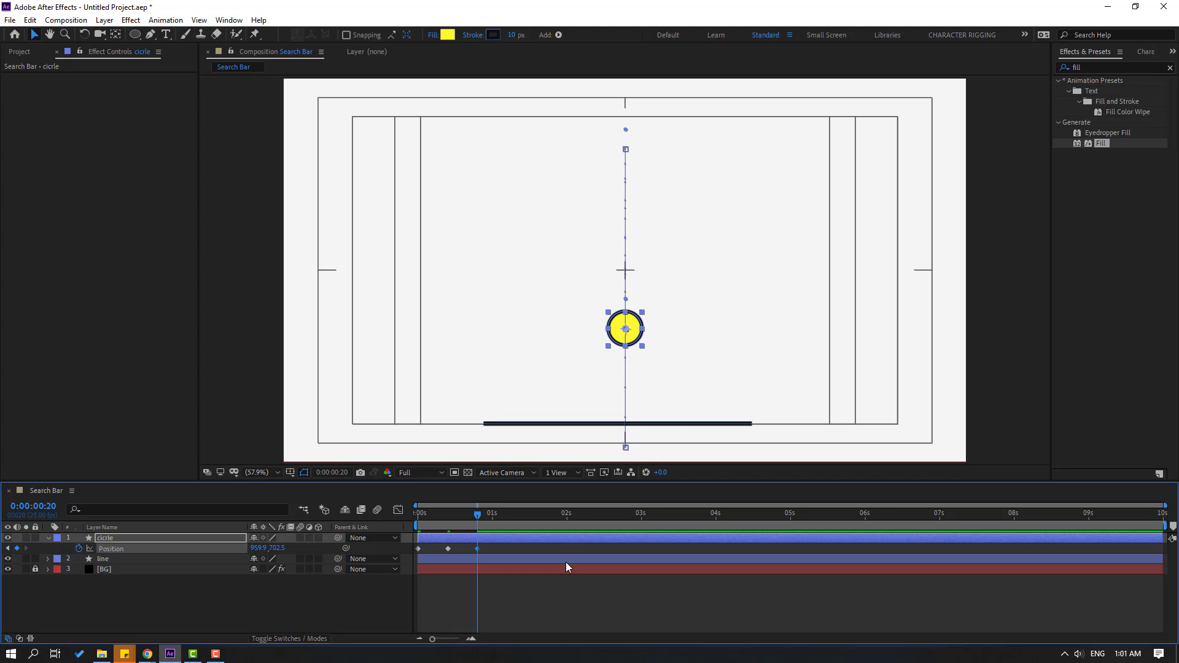
{"action": "key", "text": "shift+Page_Down"}
{"action": "left_click_drag", "start_coordinate": [280, 549], "coordinate": [91, 548]}
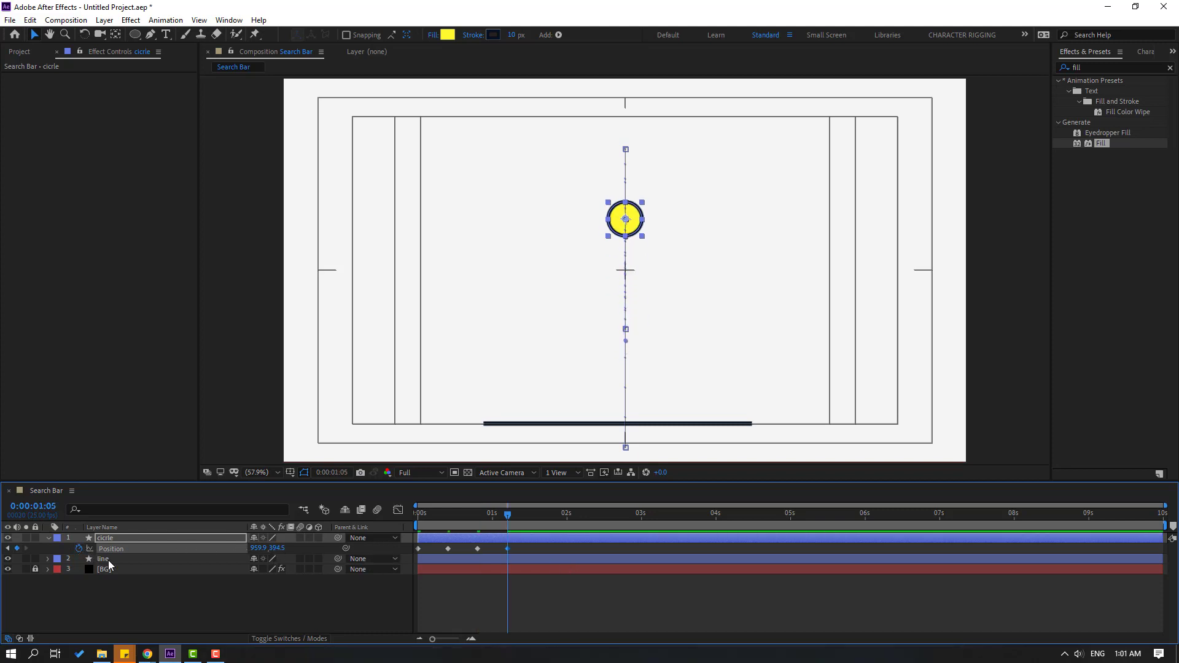
- Add diminishing bounce Position keyframes every 10 frames: Y 597.5 at 0:00:01:15, slightly above center at 0:00:02:00, and 534.5 at 0:00:02:10
{"action": "key", "text": "shift+Page_Down"}
{"action": "left_click_drag", "start_coordinate": [277, 548], "coordinate": [404, 544]}
{"action": "key", "text": "shift+Page_Down"}
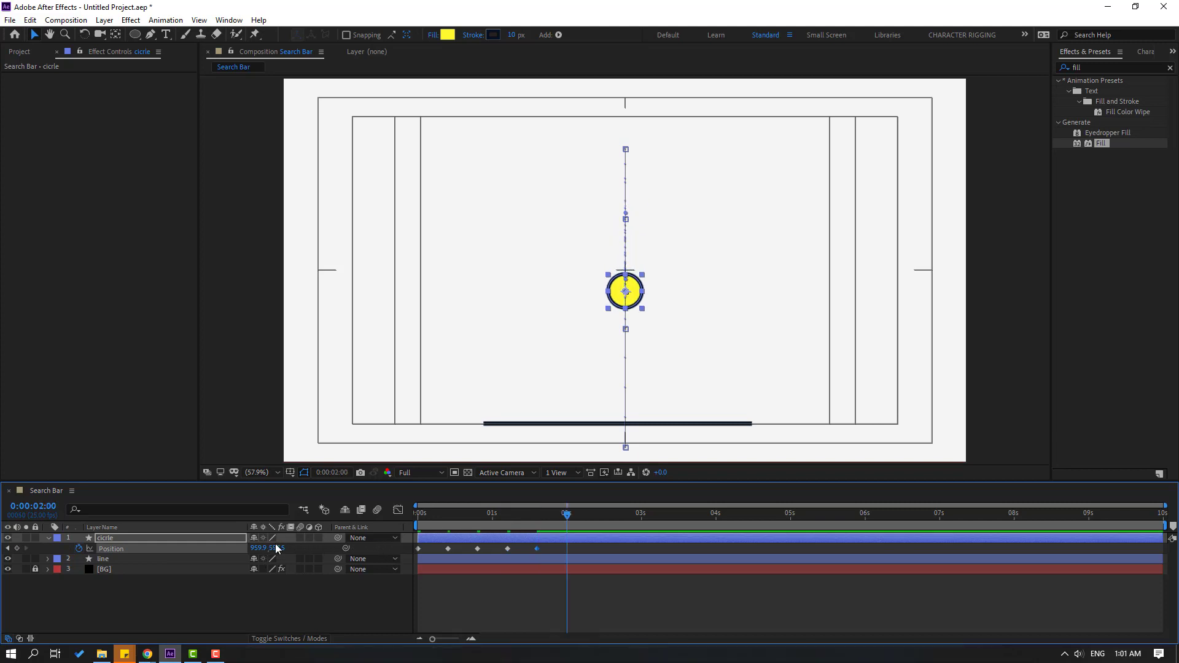
{"action": "mouse_move", "coordinate": [277, 548]}
{"action": "left_mouse_down"}
{"action": "mouse_move", "coordinate": [214, 551]}
{"action": "mouse_move", "coordinate": [295, 553]}
{"action": "left_mouse_up"}
{"action": "key", "text": "shift+Page_Down"}
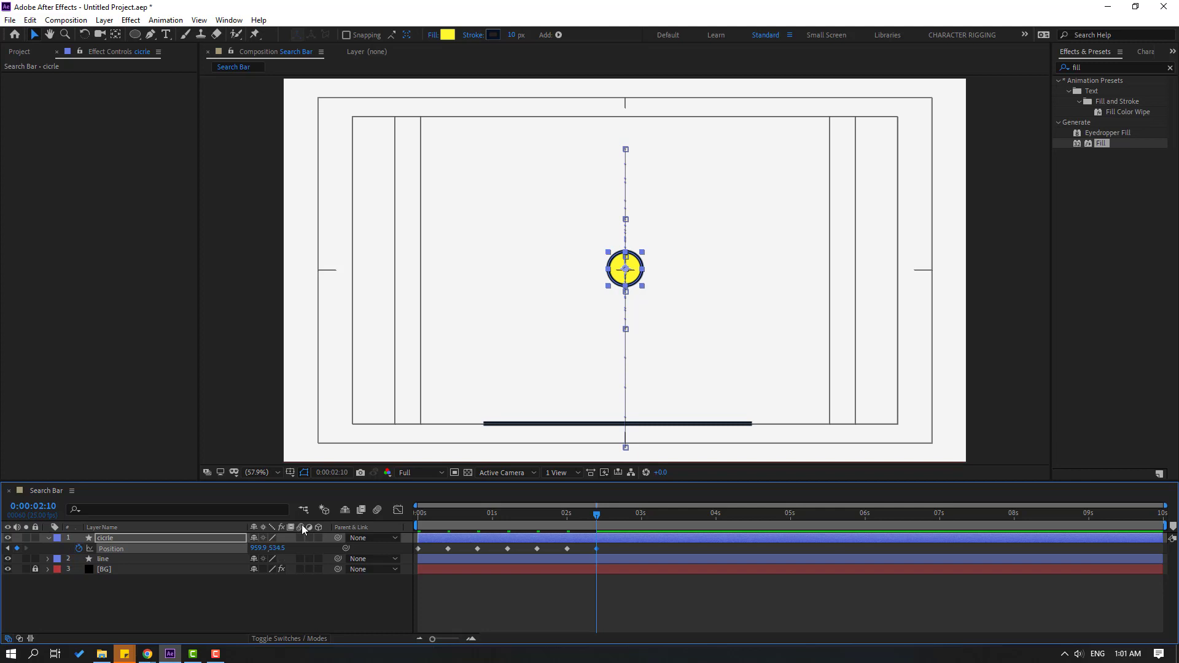
- Apply Easy Ease to all of the circle's Position keyframes and preview the bounce
{"action": "left_click_drag", "start_coordinate": [603, 552], "coordinate": [419, 549]}
{"action": "right_click", "coordinate": [418, 548]}
{"action": "mouse_move", "coordinate": [429, 544]}
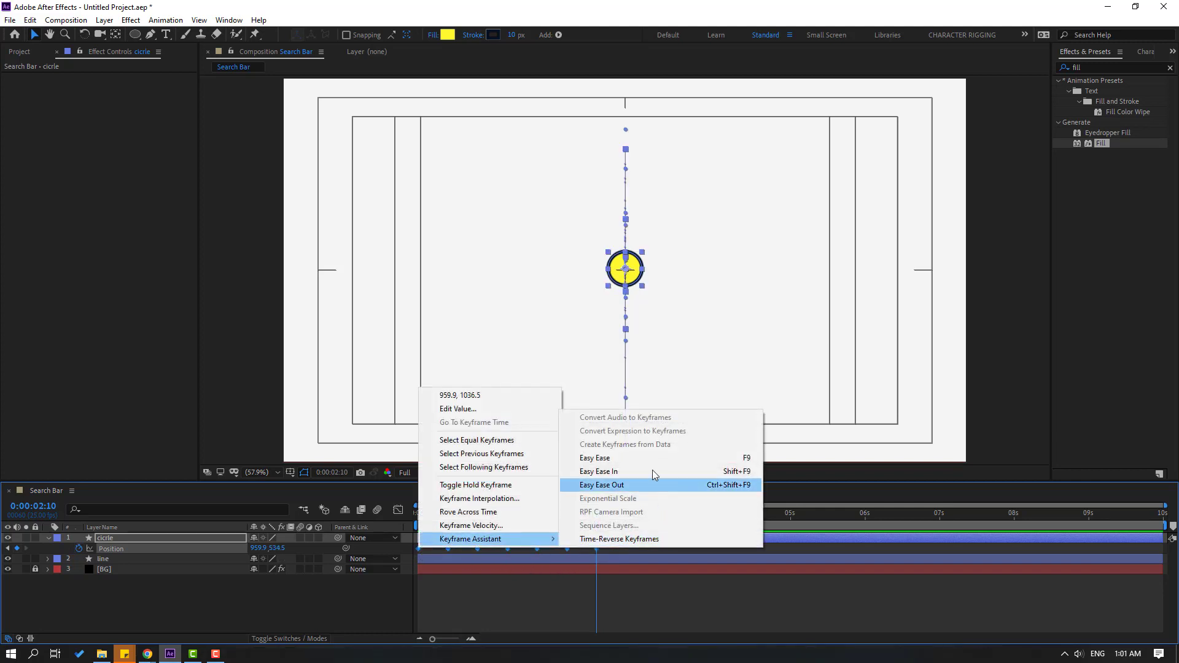
{"action": "left_click", "coordinate": [714, 460]}
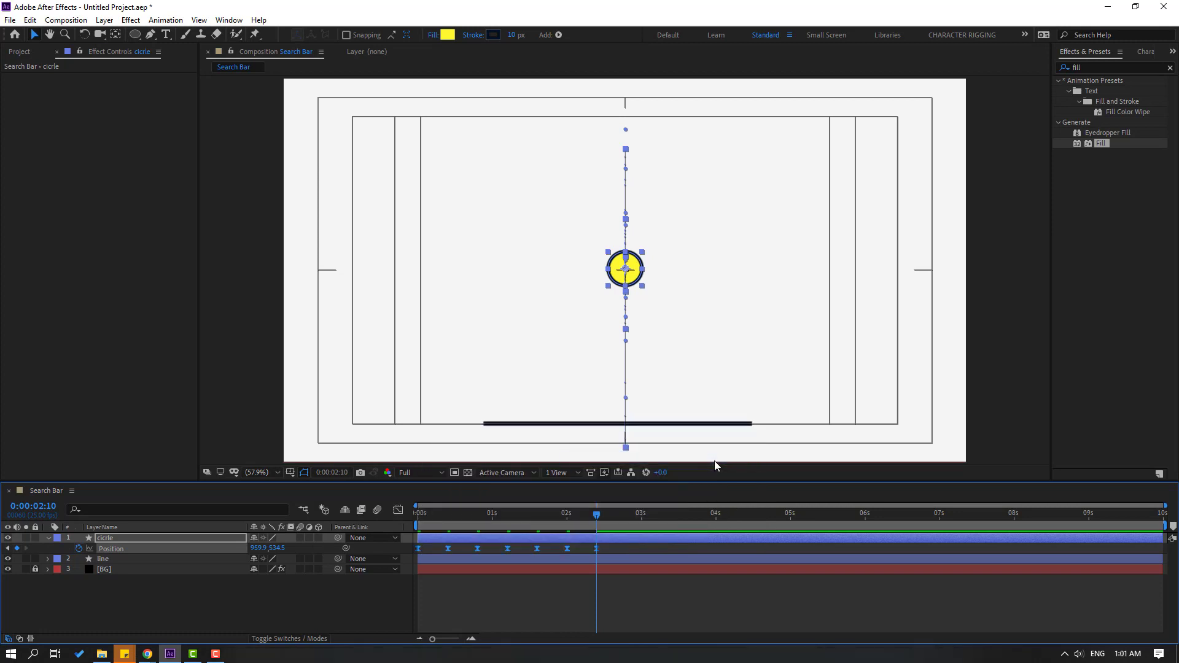
{"action": "key", "text": "space"}
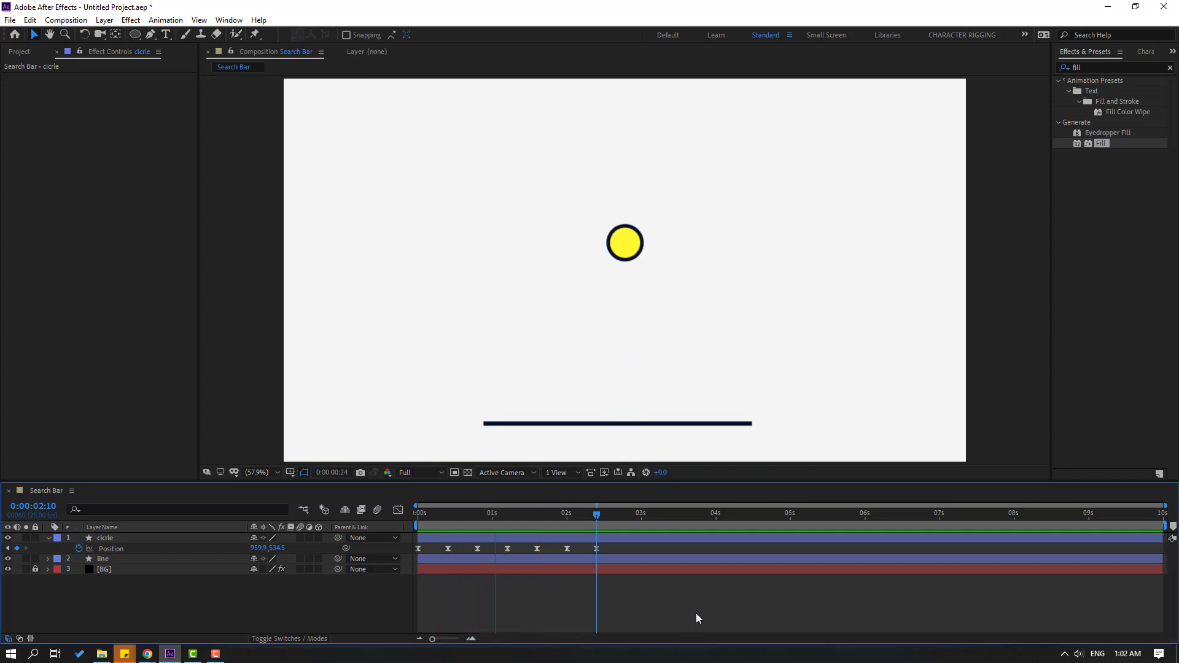
{"action": "key", "text": "space"}
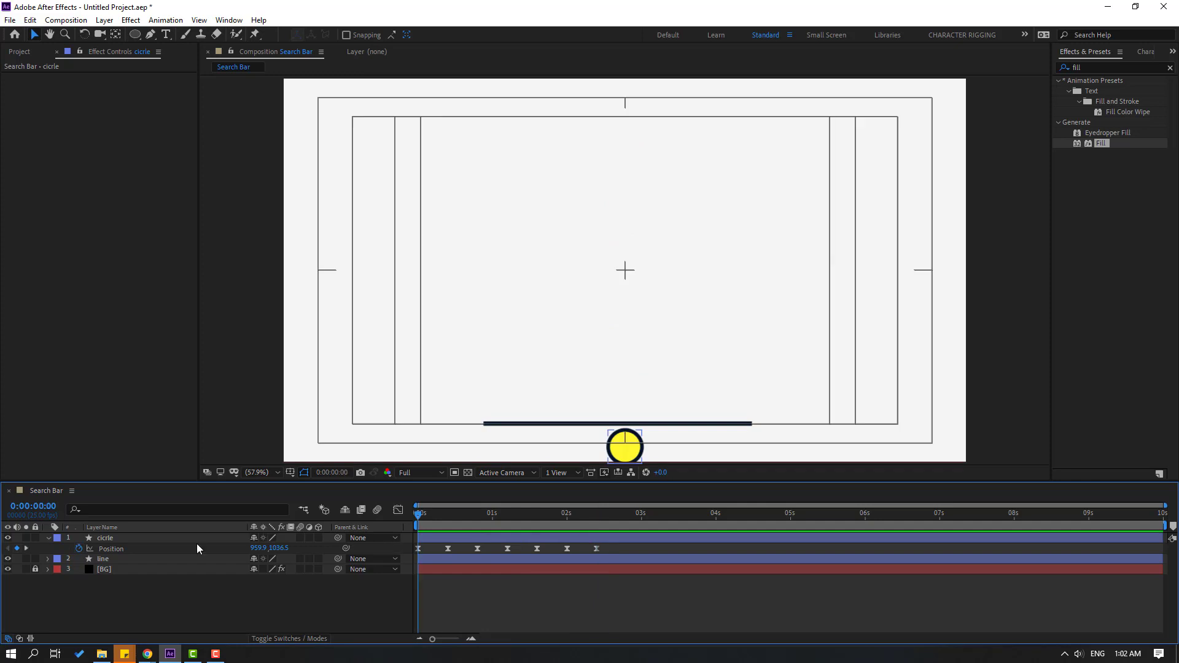
- Reveal the circle's Scale alongside Position and keyframe its horizontal scale at 40% at 0:00:00:00, keeping the vertical scale at 100%
{"action": "left_click", "coordinate": [104, 539]}
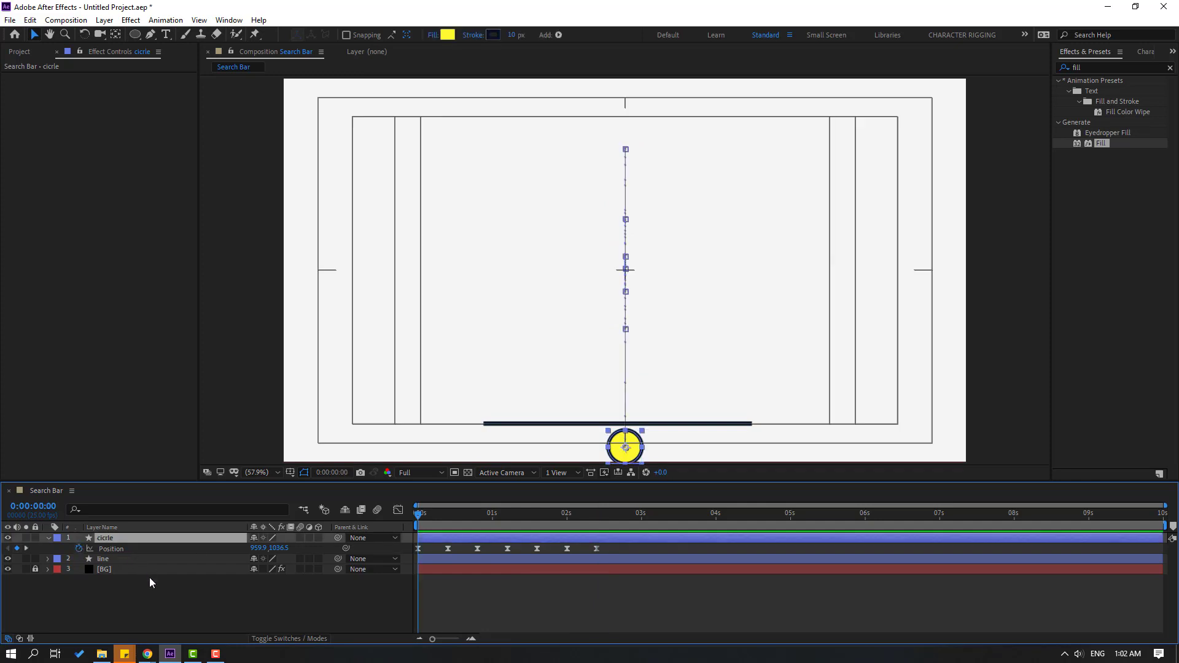
{"action": "key", "text": "shift+s"}
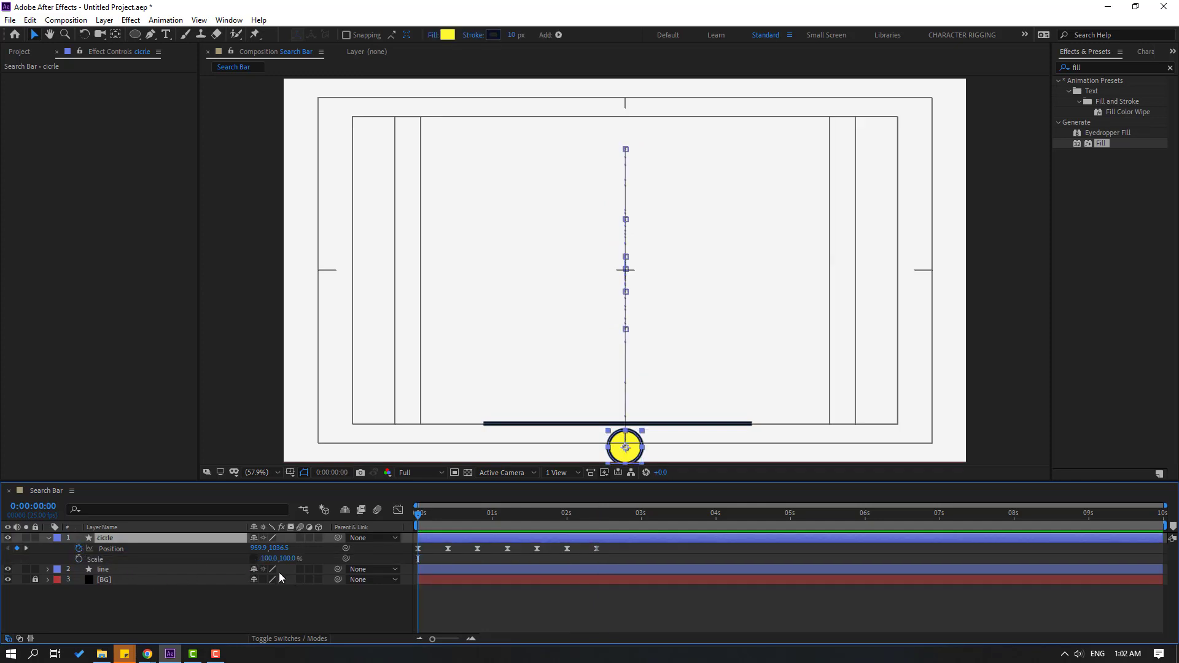
{"action": "left_click_drag", "start_coordinate": [268, 558], "coordinate": [239, 569]}
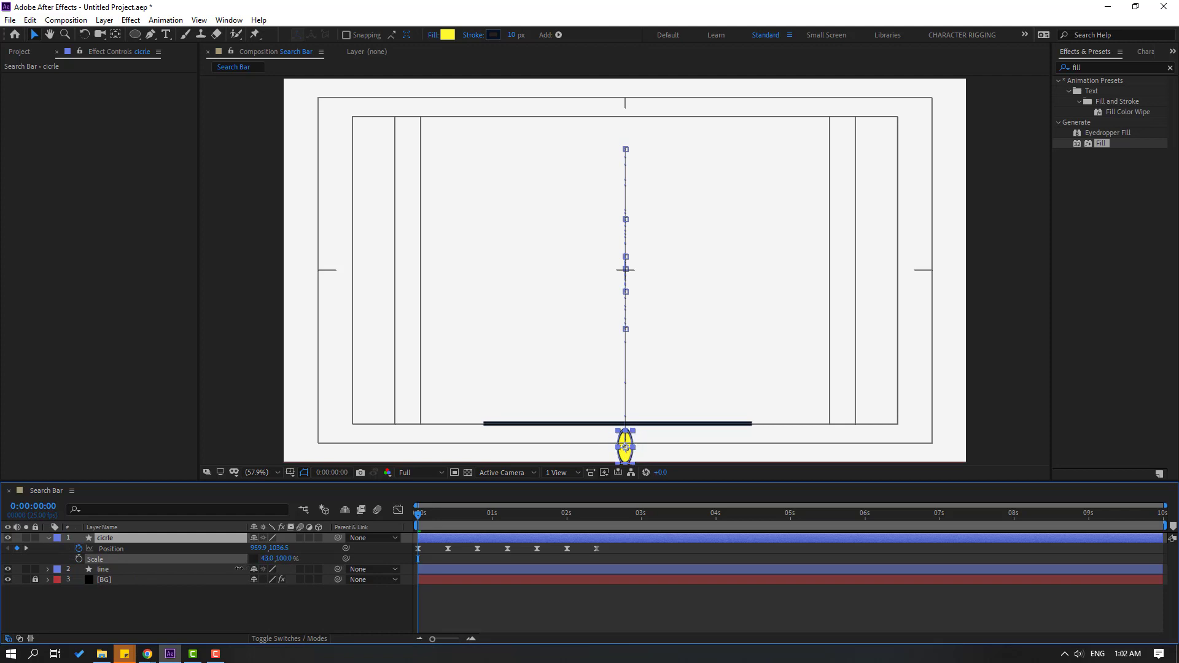
{"action": "left_click", "coordinate": [265, 558]}
{"action": "type", "text": "40"}
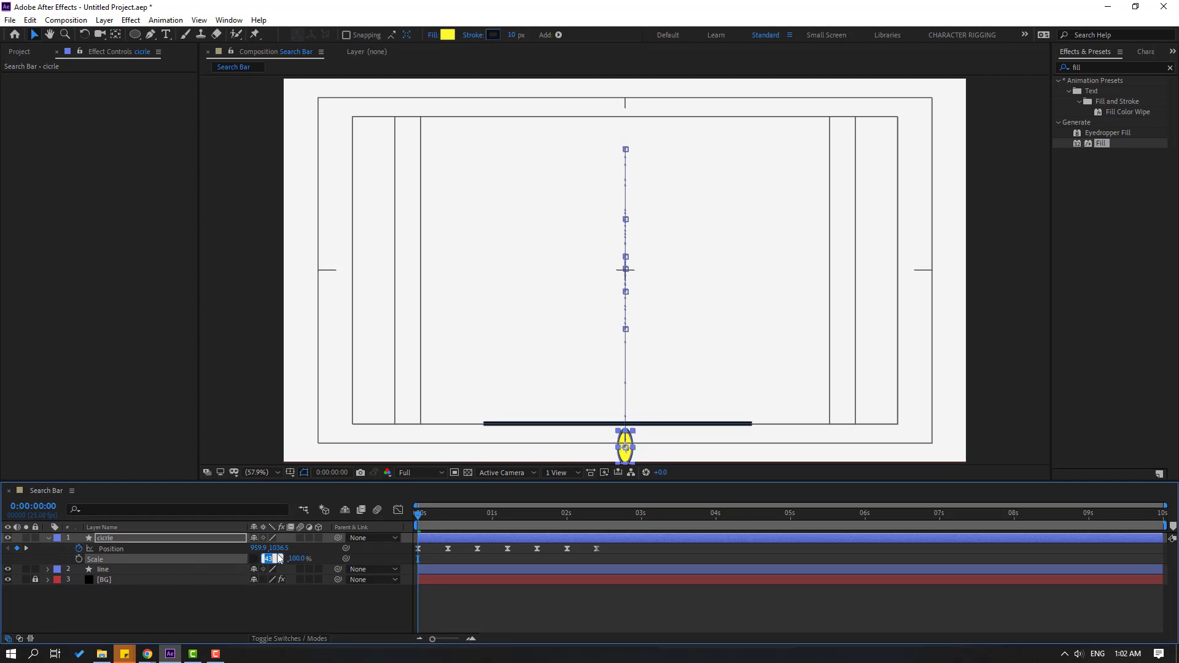
{"action": "key", "text": "Return"}
- Set the circle's horizontal scale to 100% at 0:00:00:10
{"action": "left_click_drag", "start_coordinate": [425, 516], "coordinate": [449, 514]}
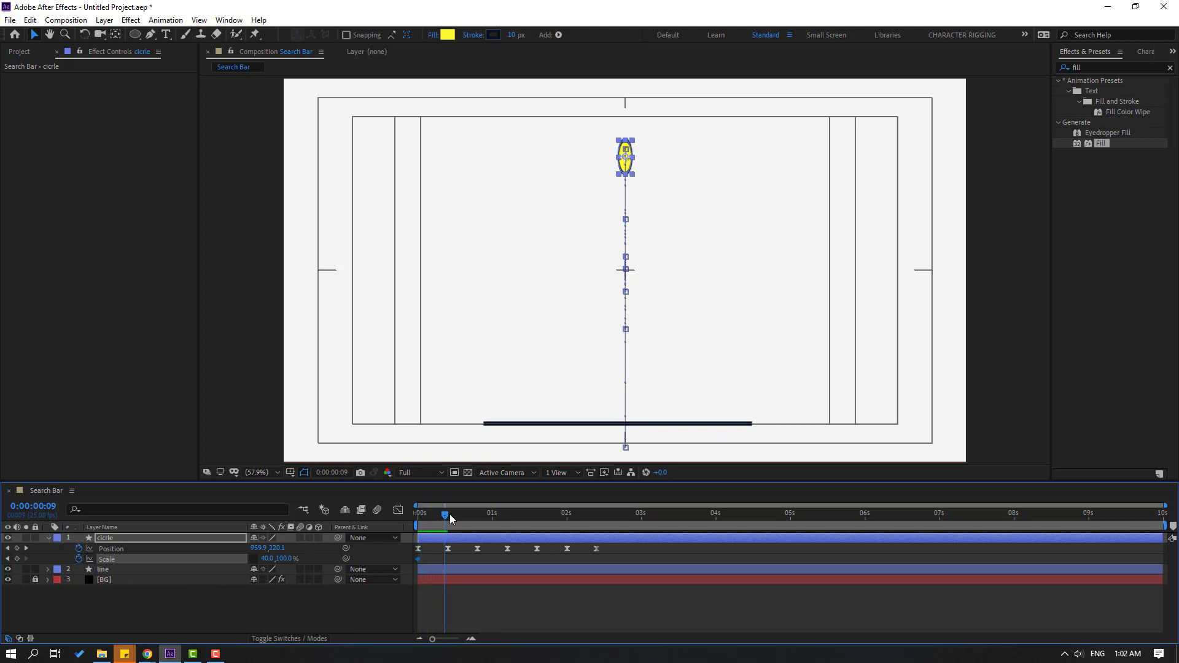
{"action": "left_click", "coordinate": [268, 560]}
{"action": "type", "text": "100"}
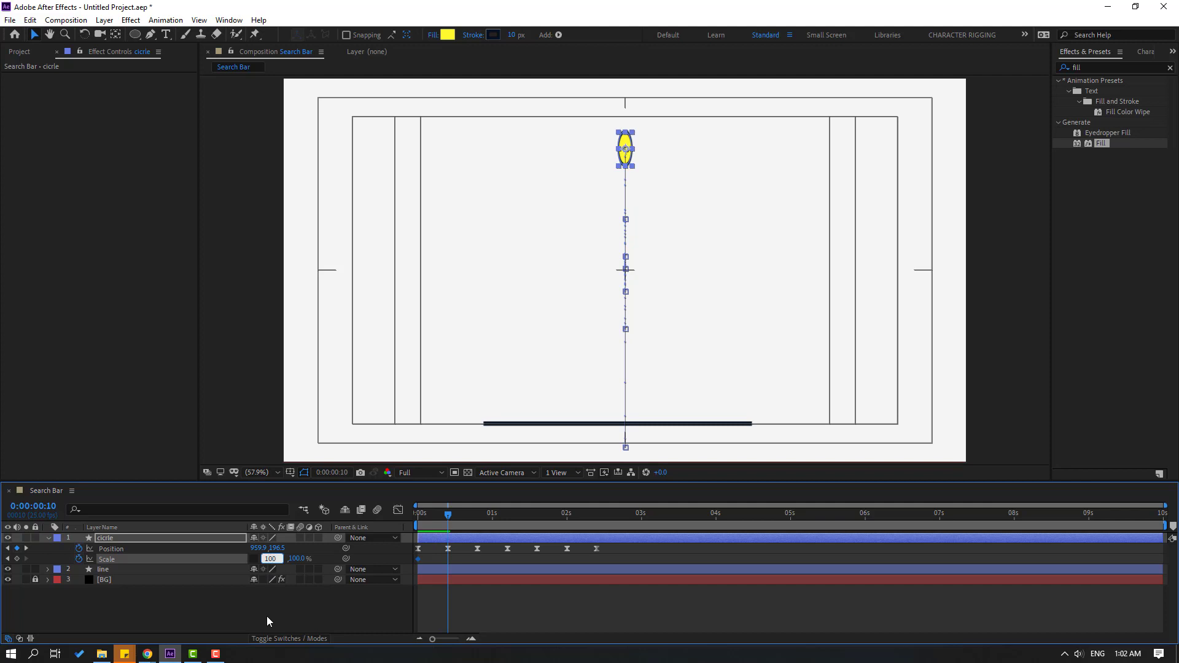
{"action": "key", "text": "Return"}
- Apply Easy Ease to both of the circle's Scale keyframes and preview the animation
{"action": "left_click", "coordinate": [436, 561]}
{"action": "left_click", "coordinate": [418, 559]}
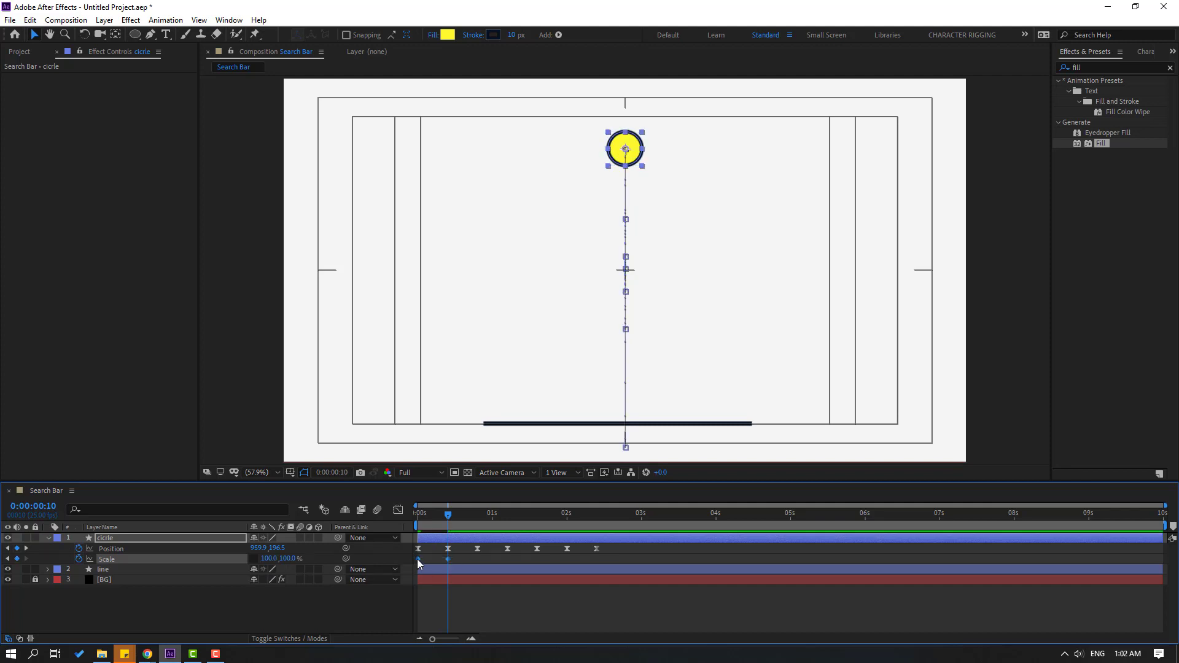
{"action": "right_click", "coordinate": [417, 559]}
{"action": "mouse_move", "coordinate": [491, 549]}
{"action": "left_click", "coordinate": [593, 470]}
{"action": "left_click", "coordinate": [478, 620]}
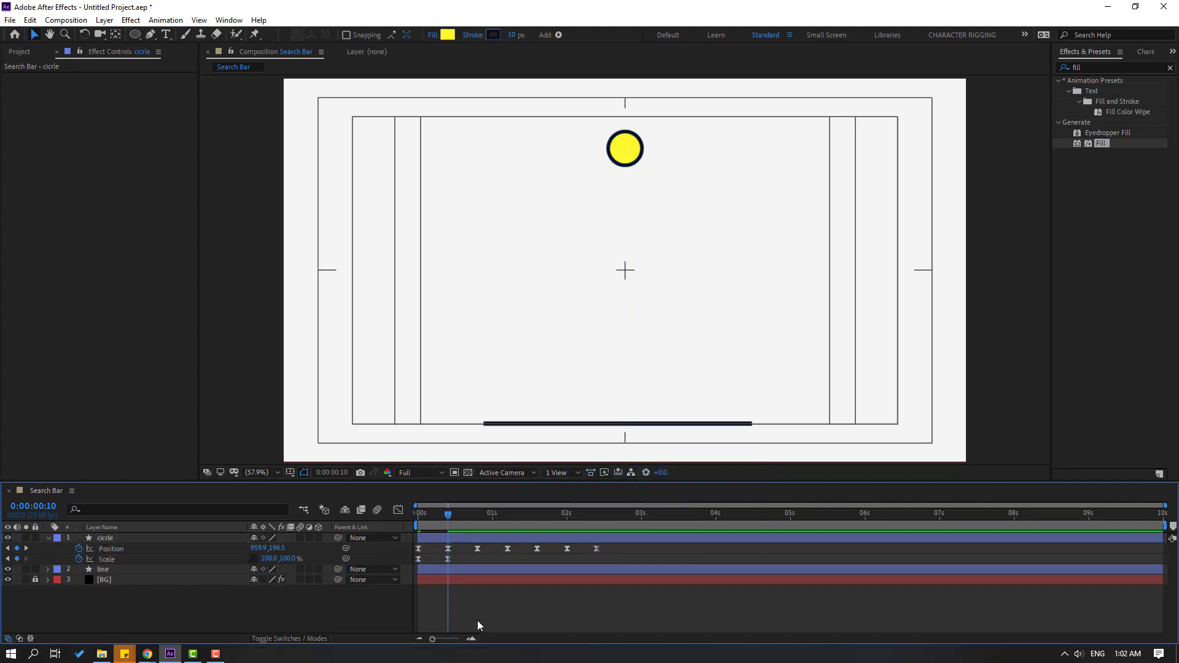
{"action": "key", "text": "space"}
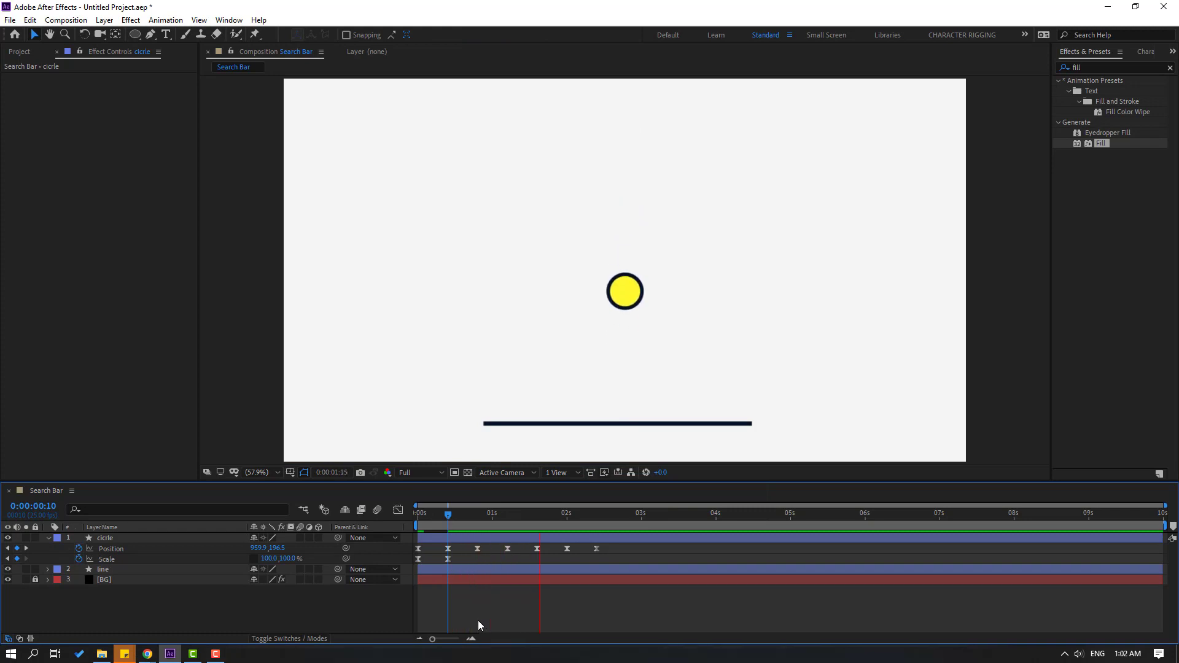
{"action": "key", "text": "space"}
{"action": "key", "text": "apostrophe"}
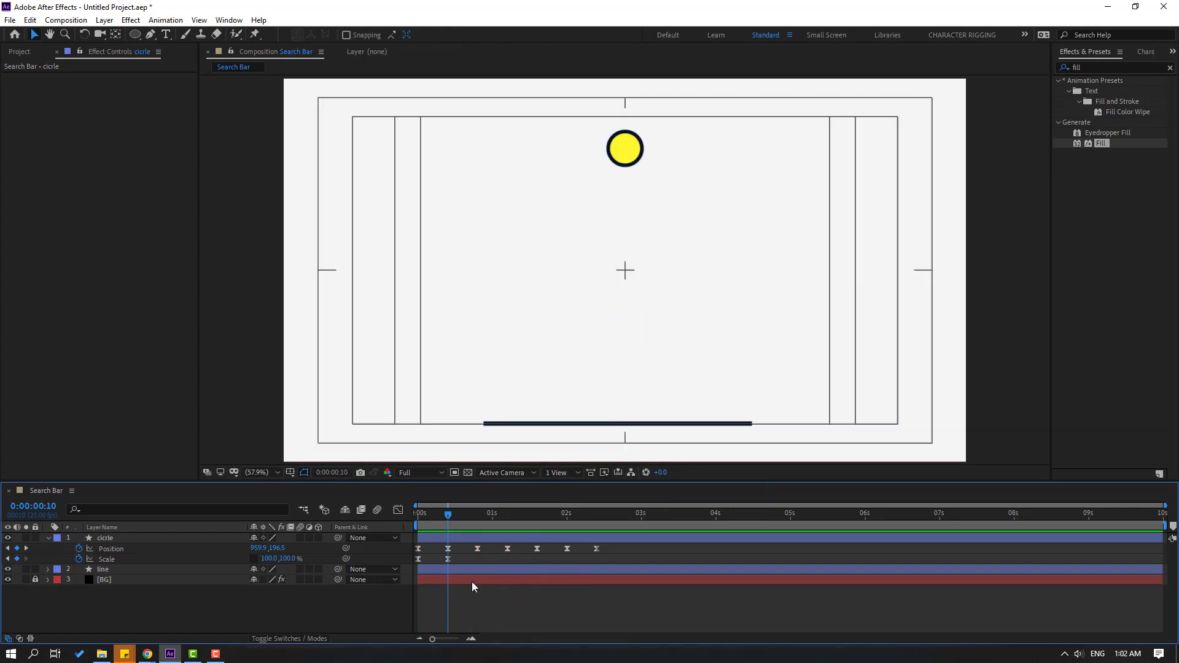
- Change the circle's Y position at the 0:00:00:20 keyframe to 642.5 and preview the bounce
{"action": "left_click", "coordinate": [478, 549]}
{"action": "left_click_drag", "start_coordinate": [462, 511], "coordinate": [478, 518]}
{"action": "left_click_drag", "start_coordinate": [279, 554], "coordinate": [244, 560]}
{"action": "key", "text": "space"}
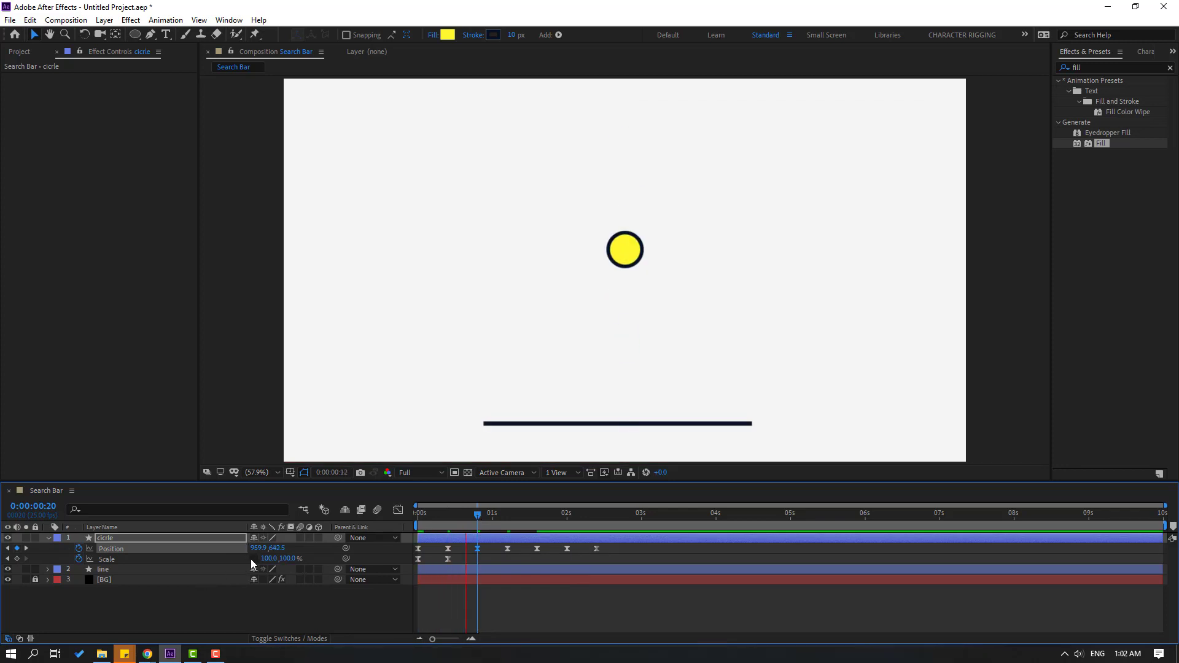
{"action": "key", "text": "space"}
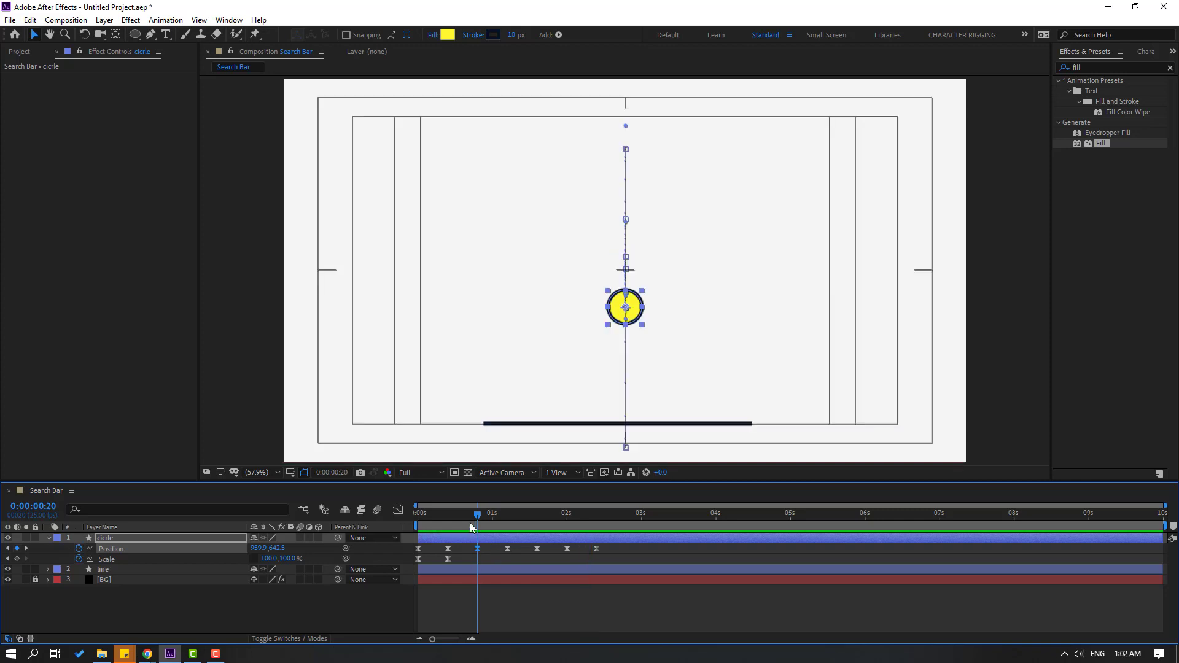
- Lower the circle slightly at the 0:00:01:05 position keyframe and set its Y position at 0:00:01:15 to 573.5
{"action": "left_click_drag", "start_coordinate": [473, 516], "coordinate": [506, 516]}
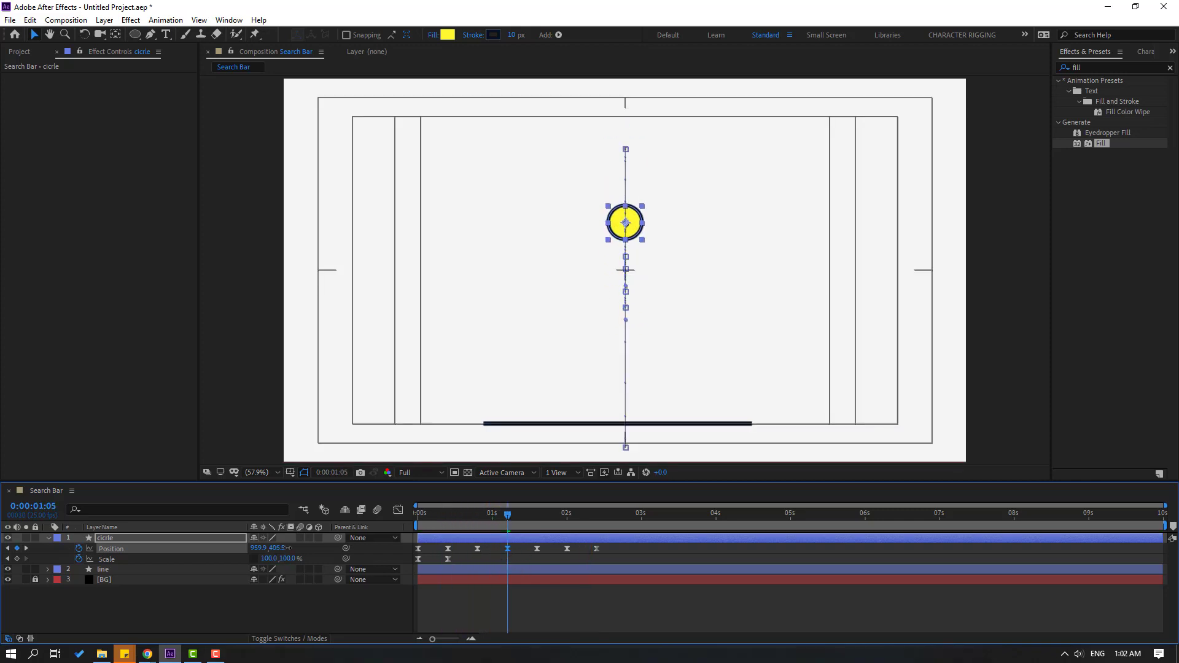
{"action": "left_click_drag", "start_coordinate": [507, 516], "coordinate": [539, 516]}
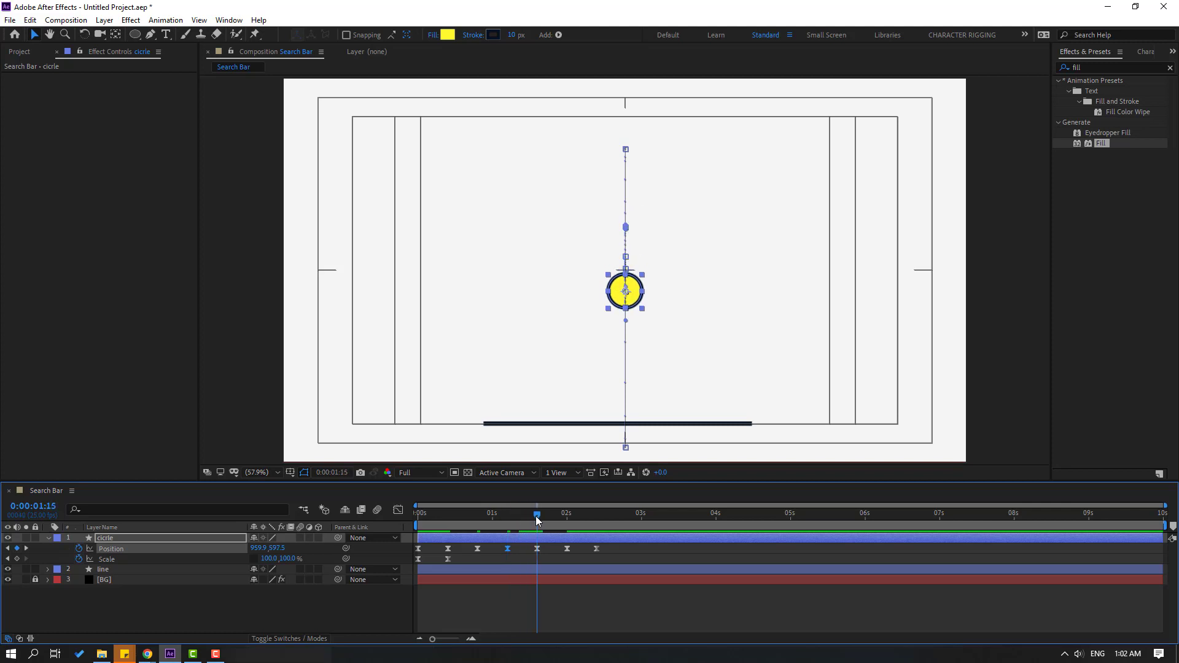
{"action": "left_click", "coordinate": [538, 549]}
{"action": "left_click", "coordinate": [278, 563]}
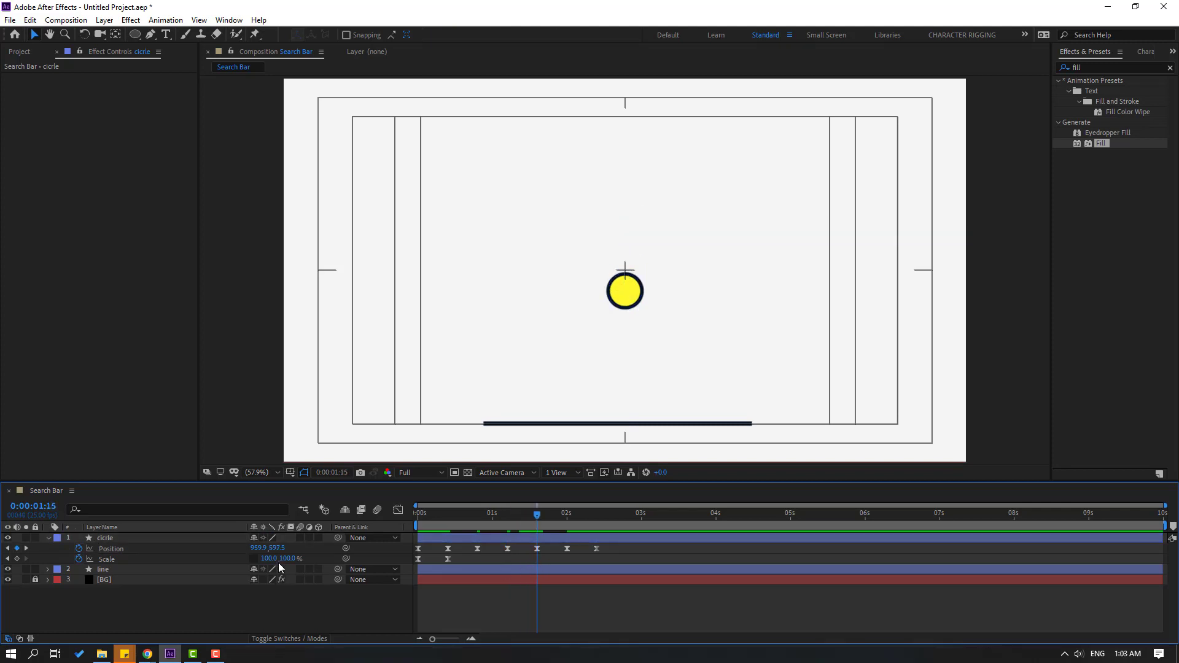
{"action": "left_click", "coordinate": [278, 552]}
{"action": "key", "text": "space"}
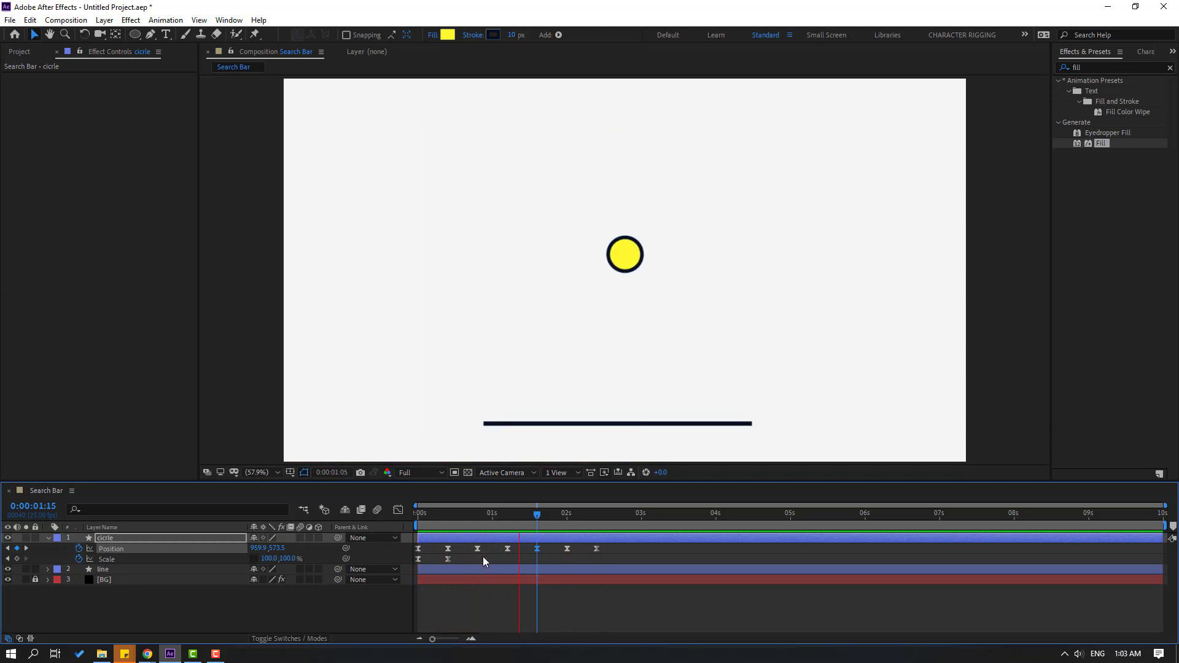
{"action": "key", "text": "space"}
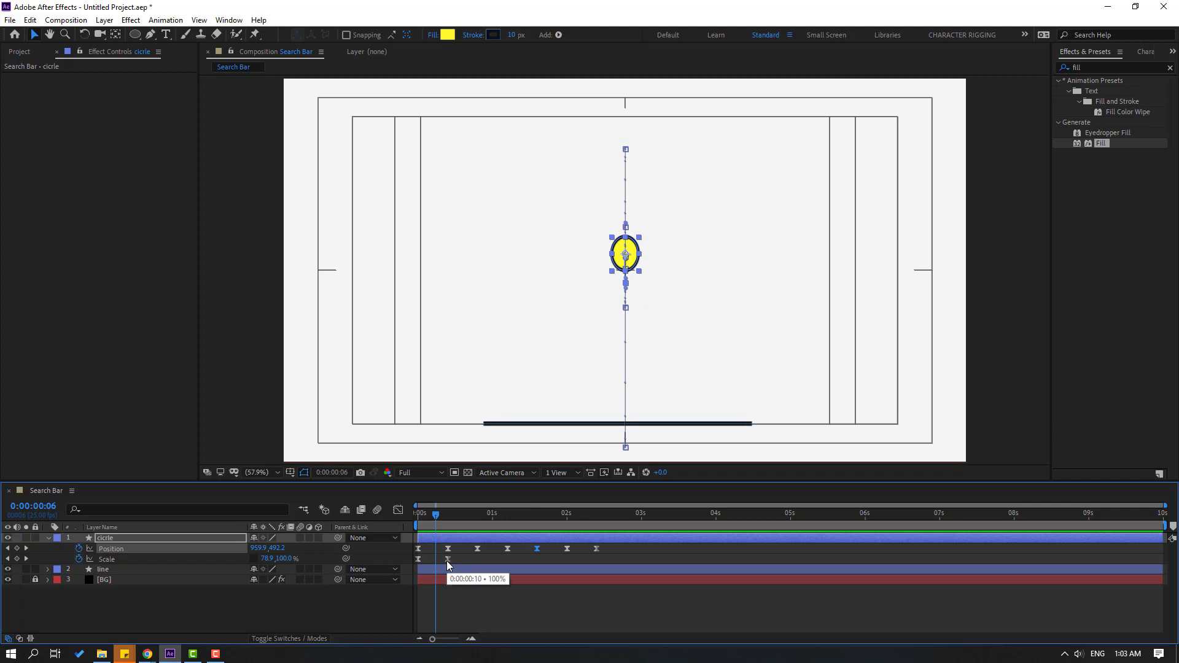
- Move the circle's second Scale keyframe to about 0:00:00:18 and preview the animation
{"action": "left_click_drag", "start_coordinate": [447, 561], "coordinate": [466, 565]}
{"action": "key", "text": "space"}
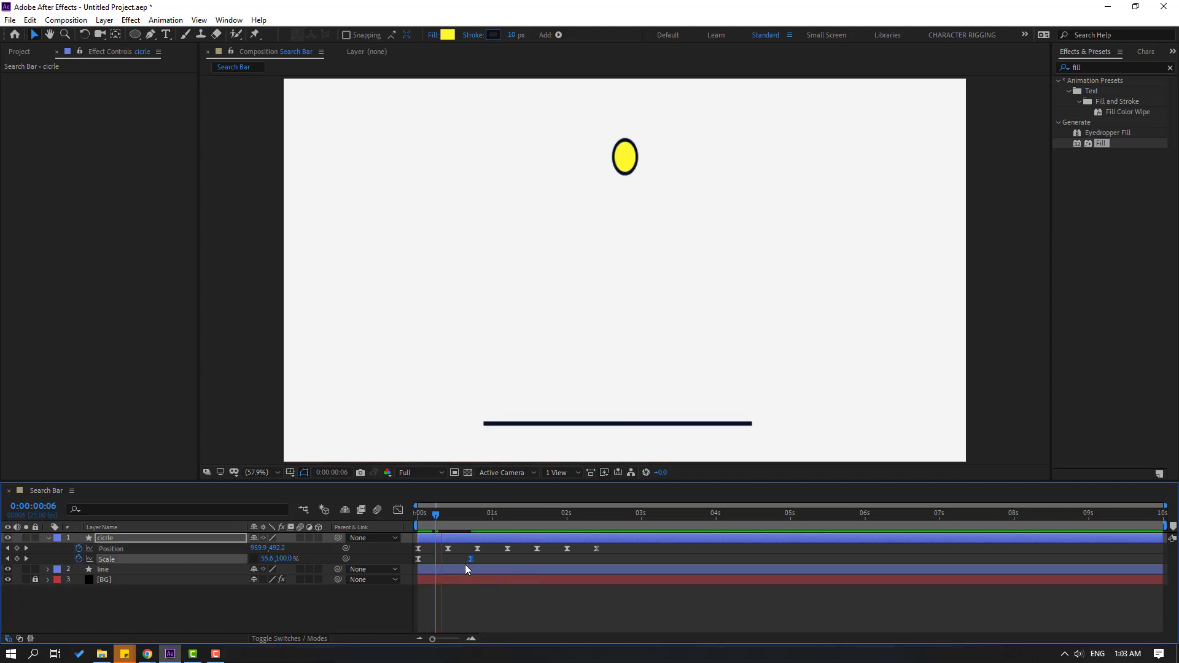
{"action": "key", "text": "space"}
{"action": "key", "text": "Home"}
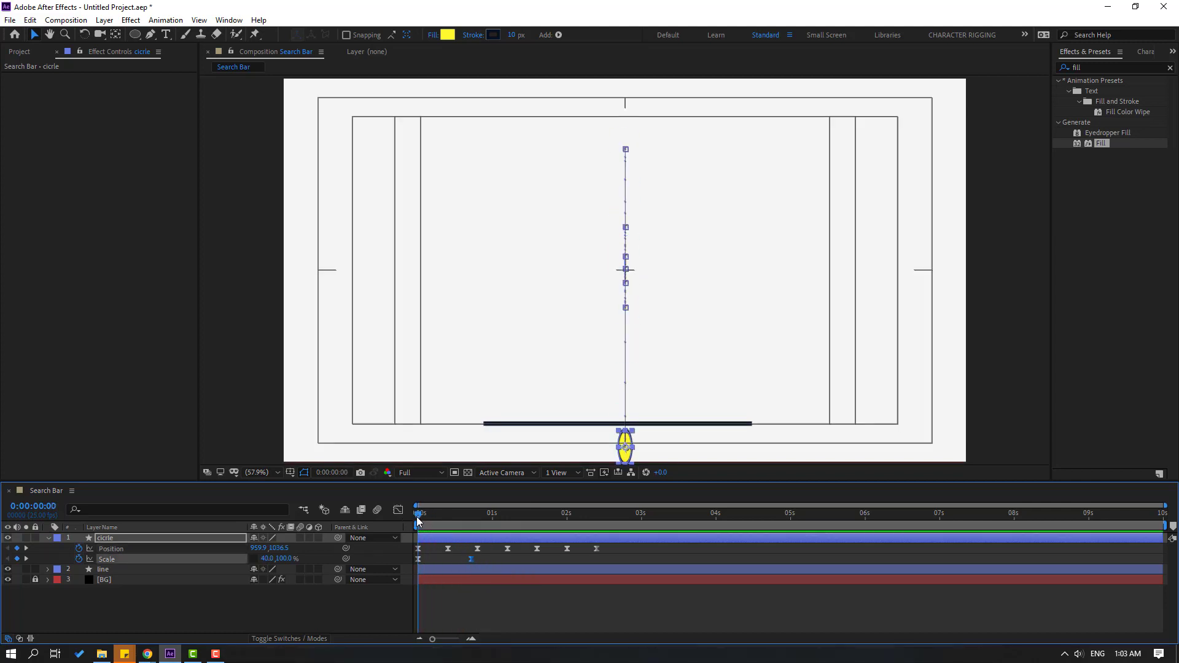
{"action": "left_click_drag", "start_coordinate": [418, 521], "coordinate": [427, 517]}
{"action": "key", "text": "space"}
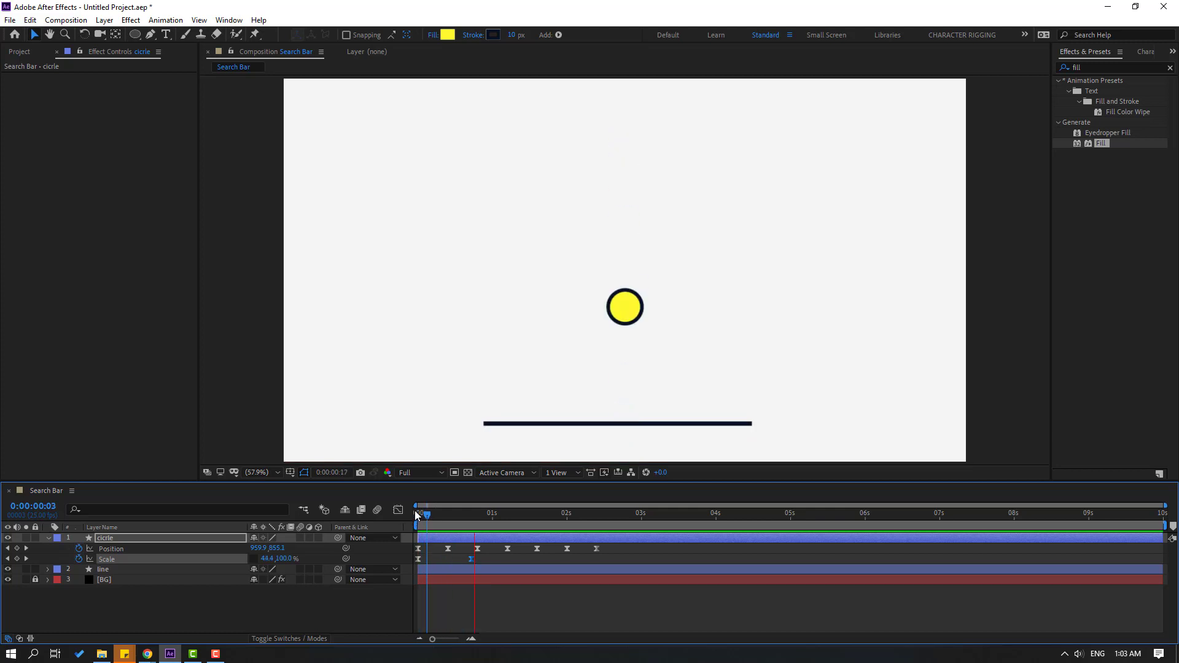
{"action": "key", "text": "space"}
- At 0:00:02:20, draw a small horizontal rounded rectangle above the circle as a new shape layer
{"action": "left_click_drag", "start_coordinate": [443, 520], "coordinate": [626, 519]}
{"action": "left_click", "coordinate": [264, 614]}
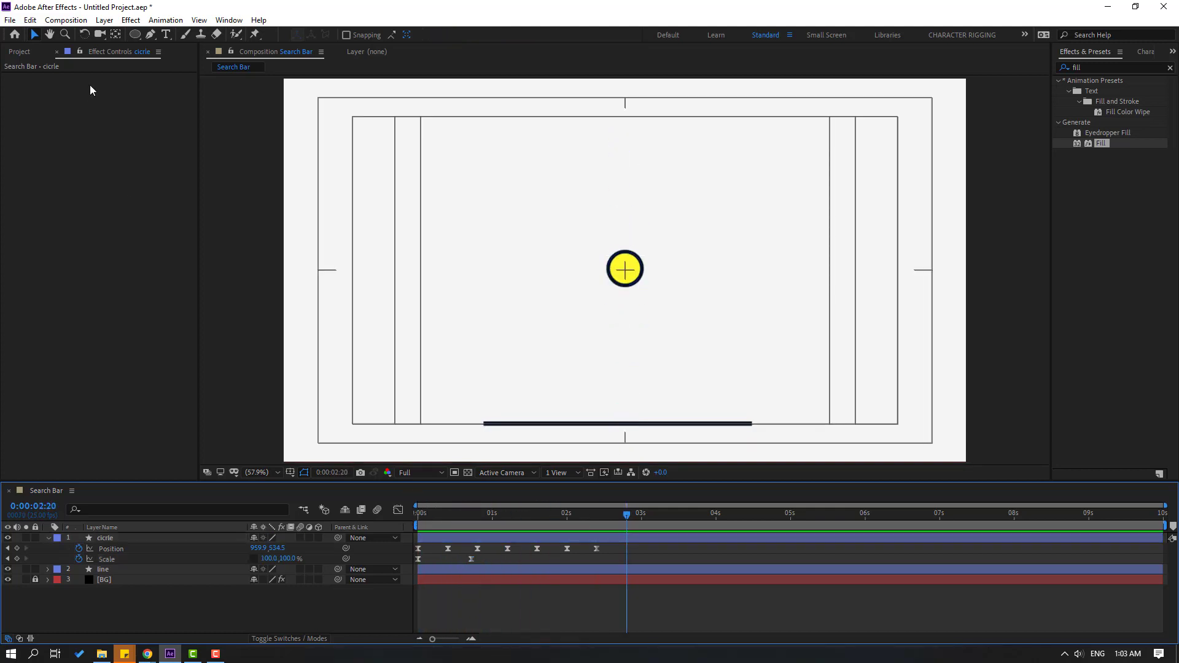
{"action": "left_click", "coordinate": [139, 37]}
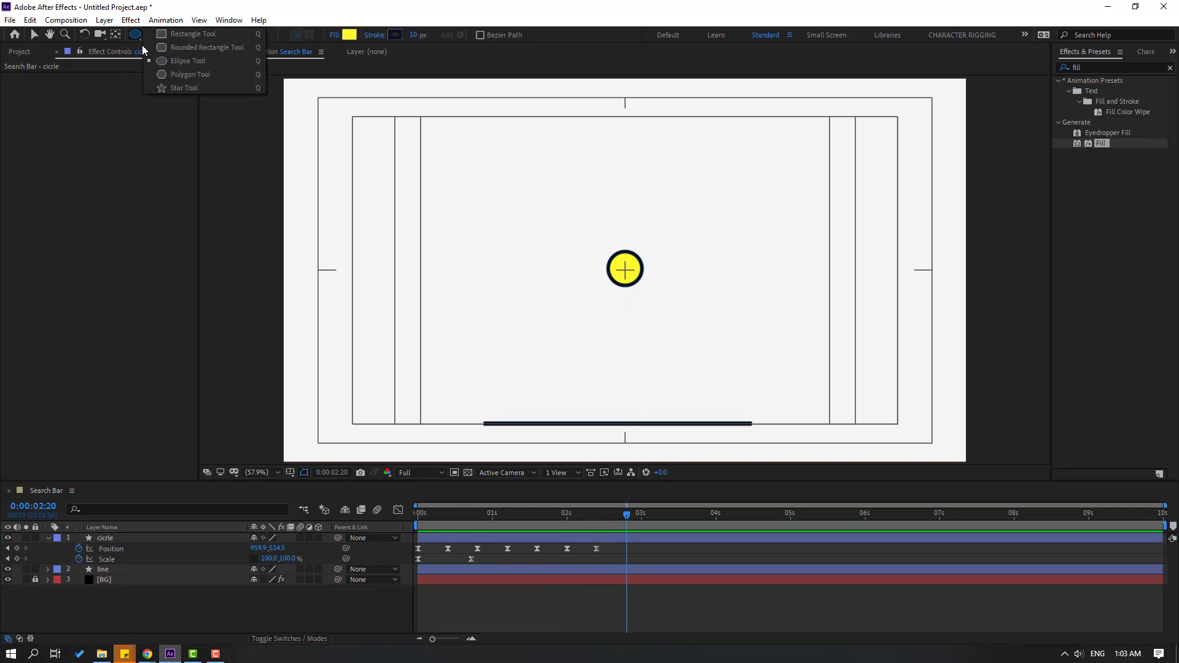
{"action": "left_click", "coordinate": [218, 47]}
{"action": "left_click_drag", "start_coordinate": [562, 213], "coordinate": [620, 219]}
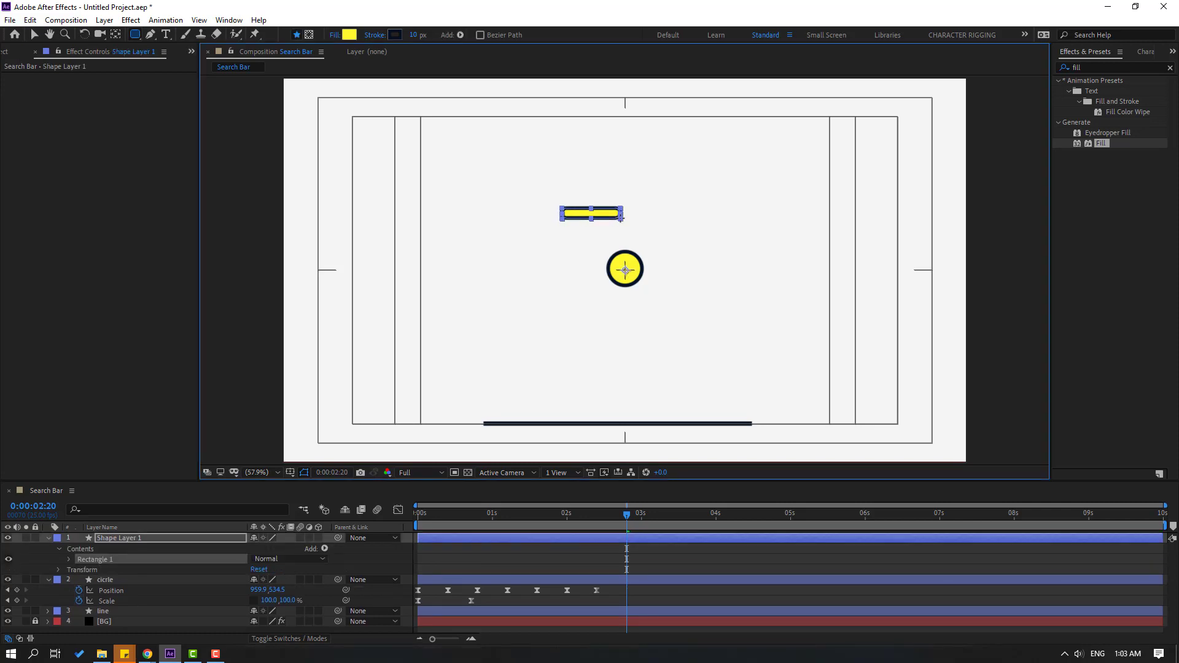
- Change the rounded rectangle's fill color to light blue 52D0FF
{"action": "left_click", "coordinate": [35, 33]}
{"action": "key", "text": "period"}
{"action": "key", "text": "period"}
{"action": "key", "text": "period"}
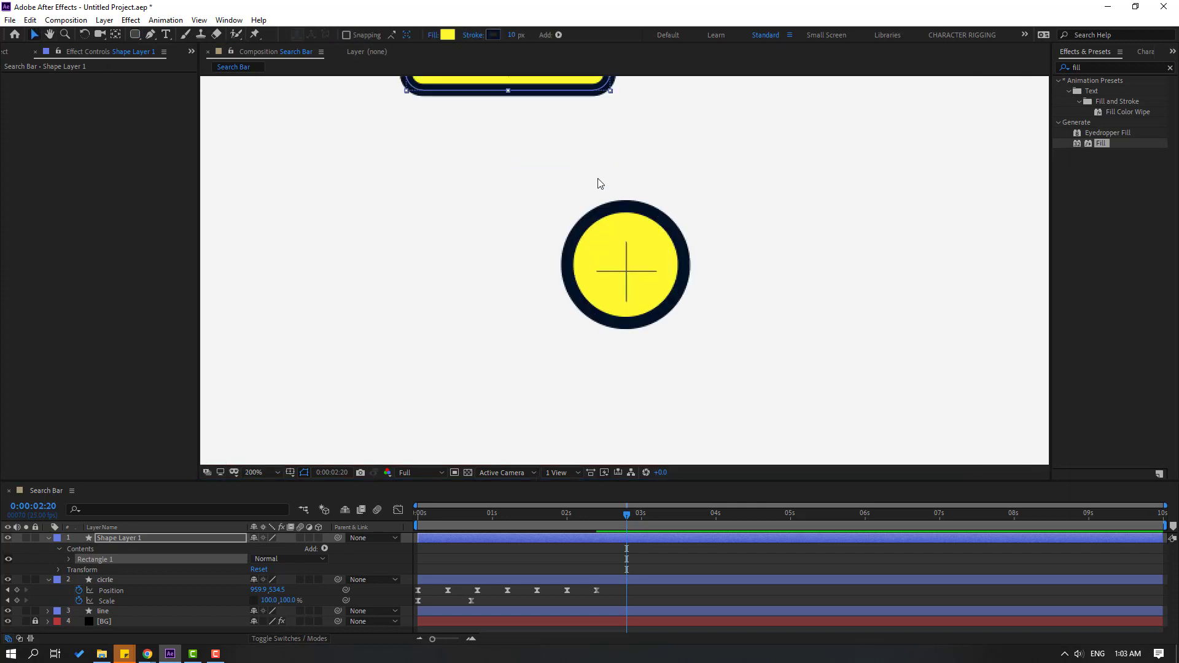
{"action": "left_click", "coordinate": [447, 35]}
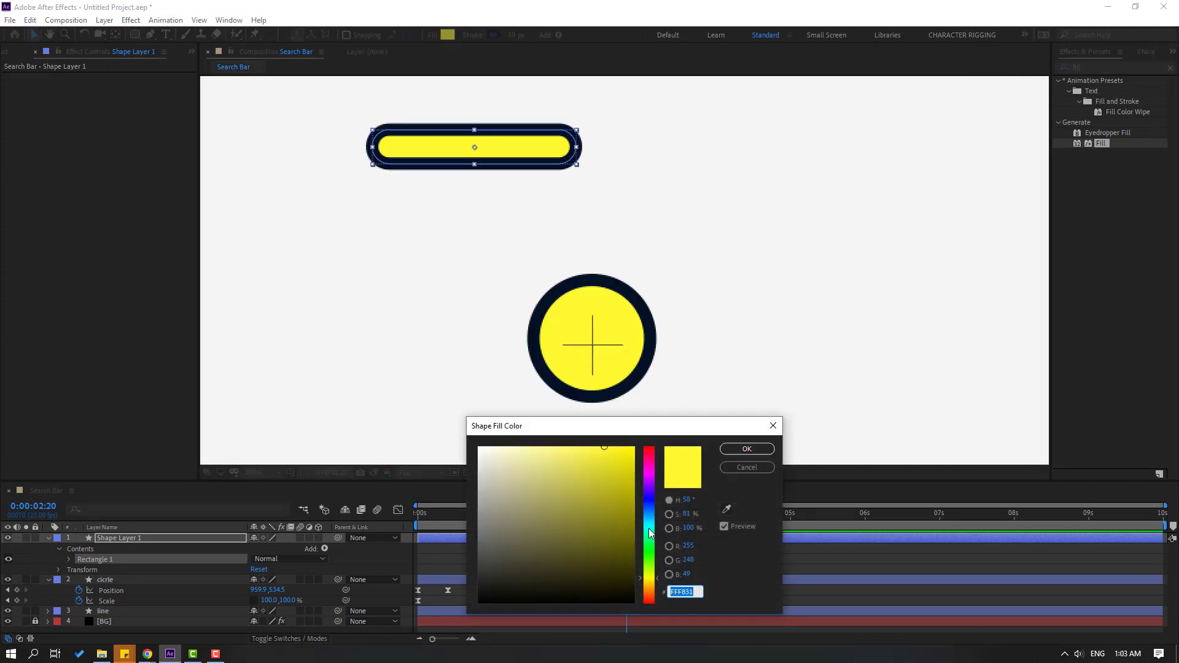
{"action": "left_click_drag", "start_coordinate": [649, 534], "coordinate": [649, 518]}
{"action": "mouse_move", "coordinate": [608, 460]}
{"action": "left_mouse_down"}
{"action": "mouse_move", "coordinate": [561, 448]}
{"action": "mouse_move", "coordinate": [582, 436]}
{"action": "left_mouse_up"}
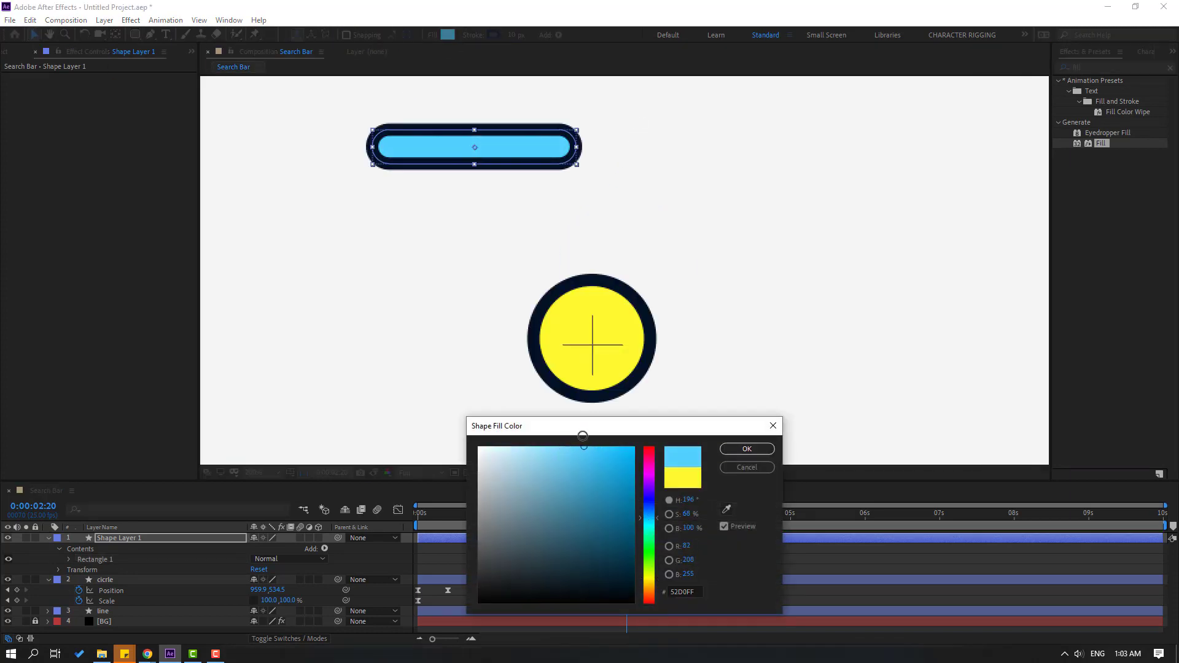
{"action": "left_click", "coordinate": [747, 449]}
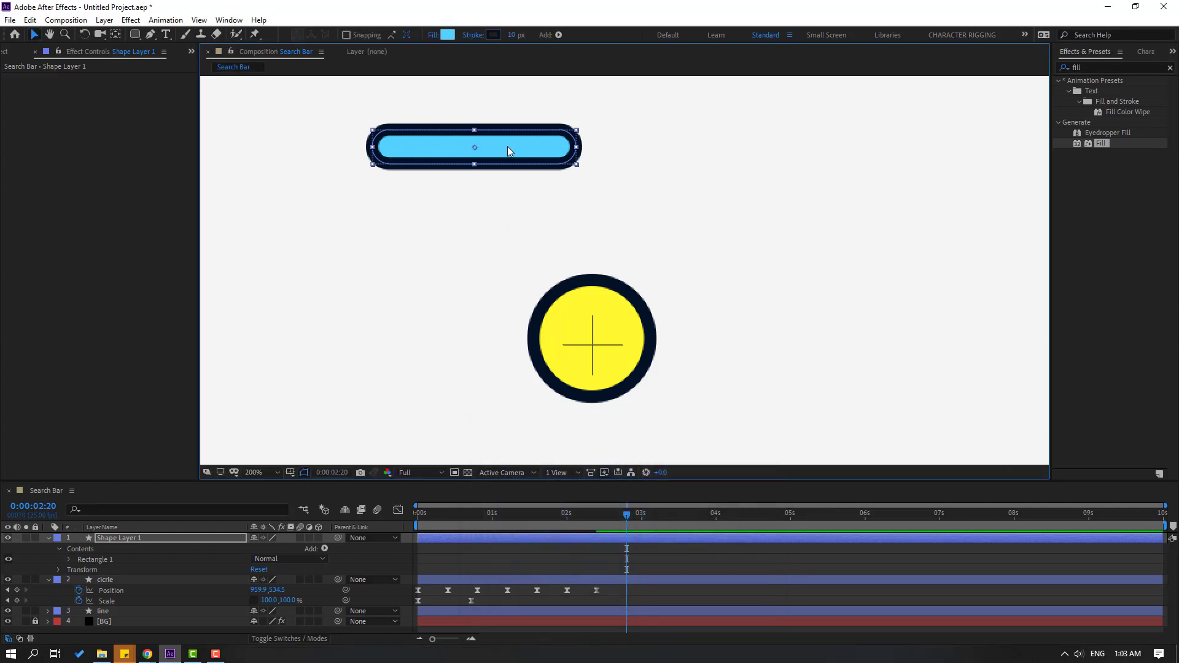
- Move the blue bar's anchor point to its left end
{"action": "left_click_drag", "start_coordinate": [514, 158], "coordinate": [397, 155]}
{"action": "left_click", "coordinate": [116, 35]}
{"action": "left_click", "coordinate": [38, 37]}
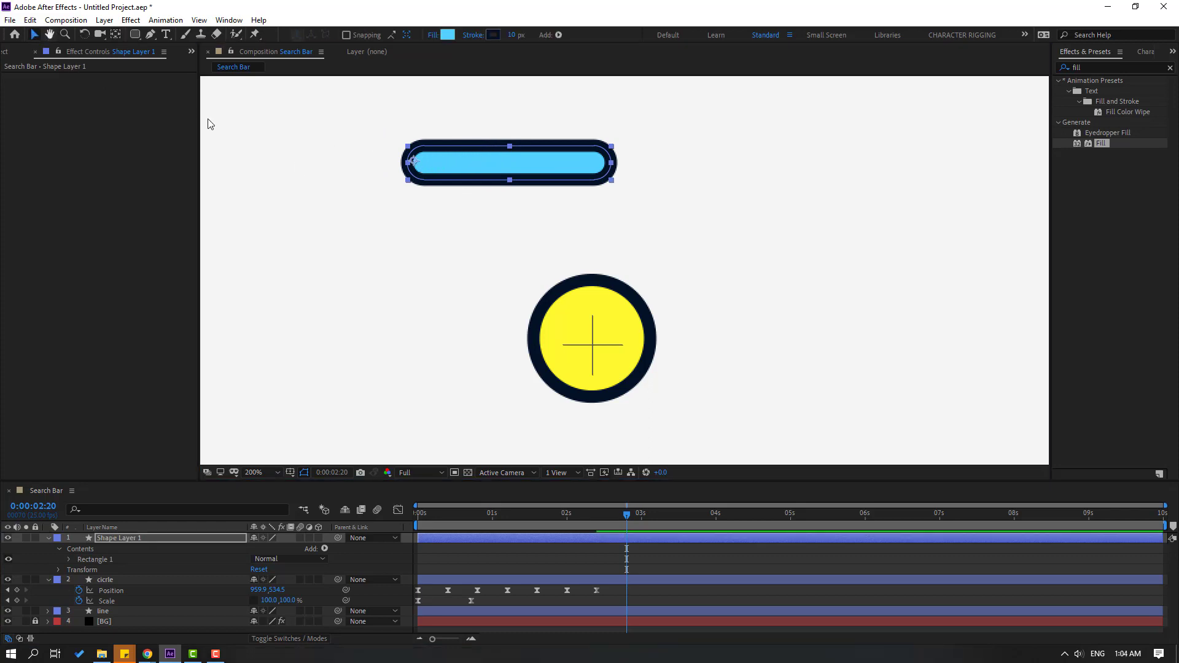
- Attach the blue bar to the circle's lower-right edge as a handle, rotated 23° and scaled to 66.5, 90.1%
{"action": "left_click_drag", "start_coordinate": [549, 167], "coordinate": [743, 264]}
{"action": "key", "text": "r"}
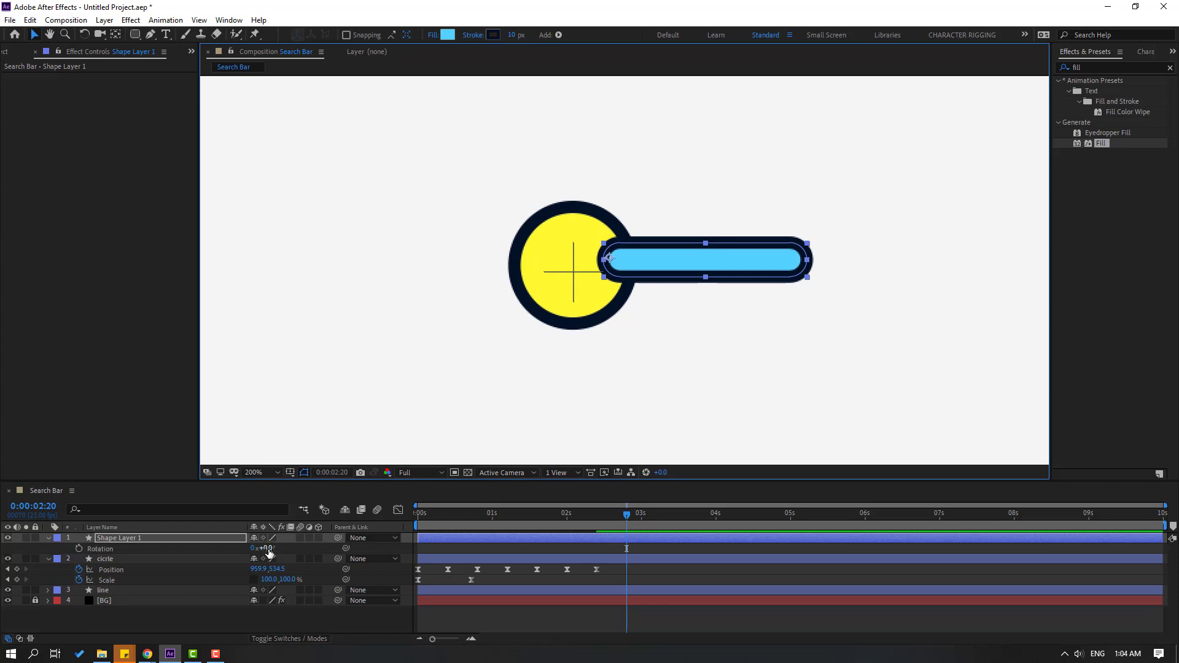
{"action": "left_click_drag", "start_coordinate": [268, 553], "coordinate": [283, 553]}
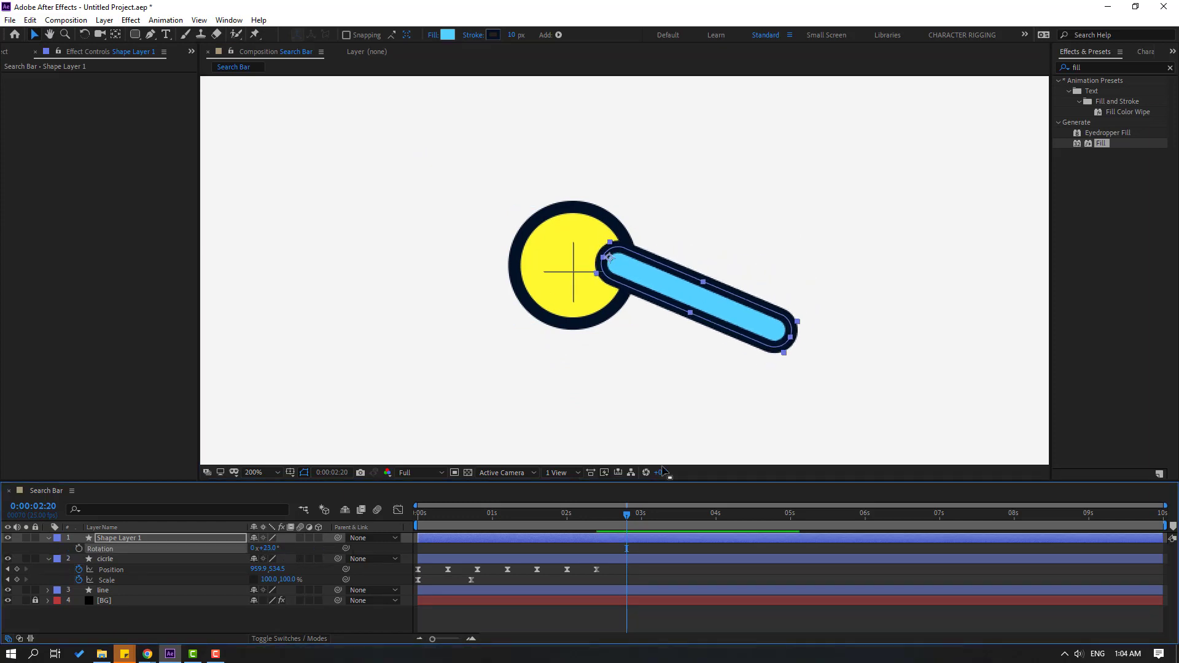
{"action": "left_click_drag", "start_coordinate": [784, 352], "coordinate": [712, 324]}
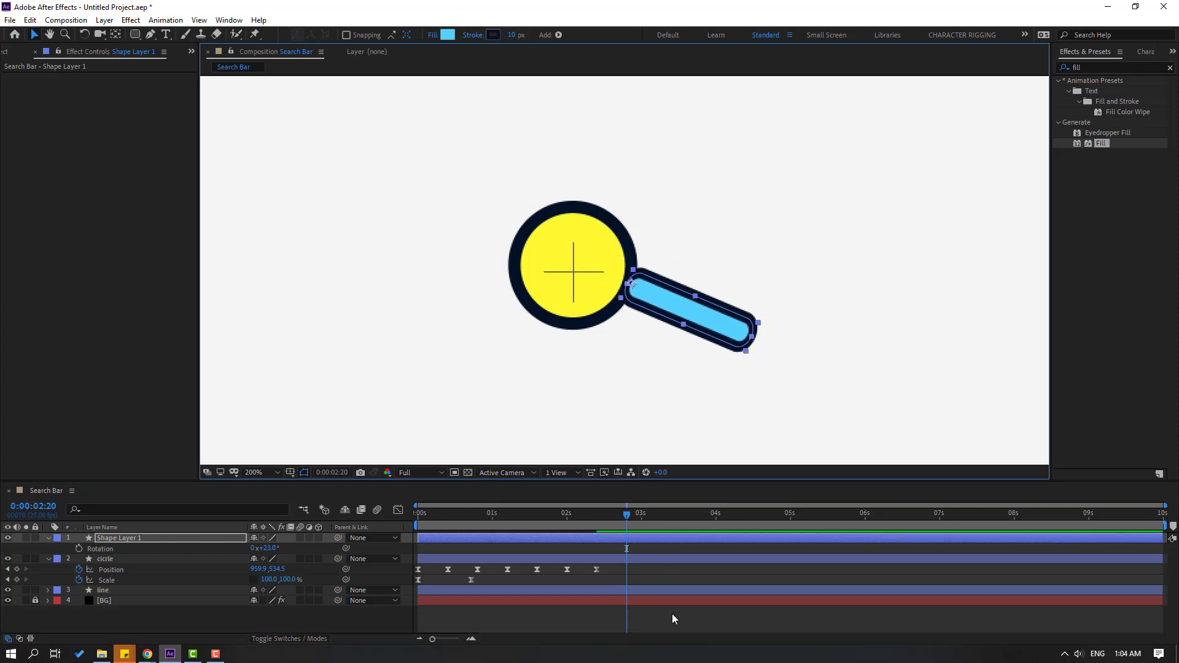
{"action": "scroll", "coordinate": [424, 329], "scroll_direction": "down", "scroll_amount": 4}
{"action": "scroll", "coordinate": [436, 340], "scroll_direction": "up", "scroll_amount": 6}
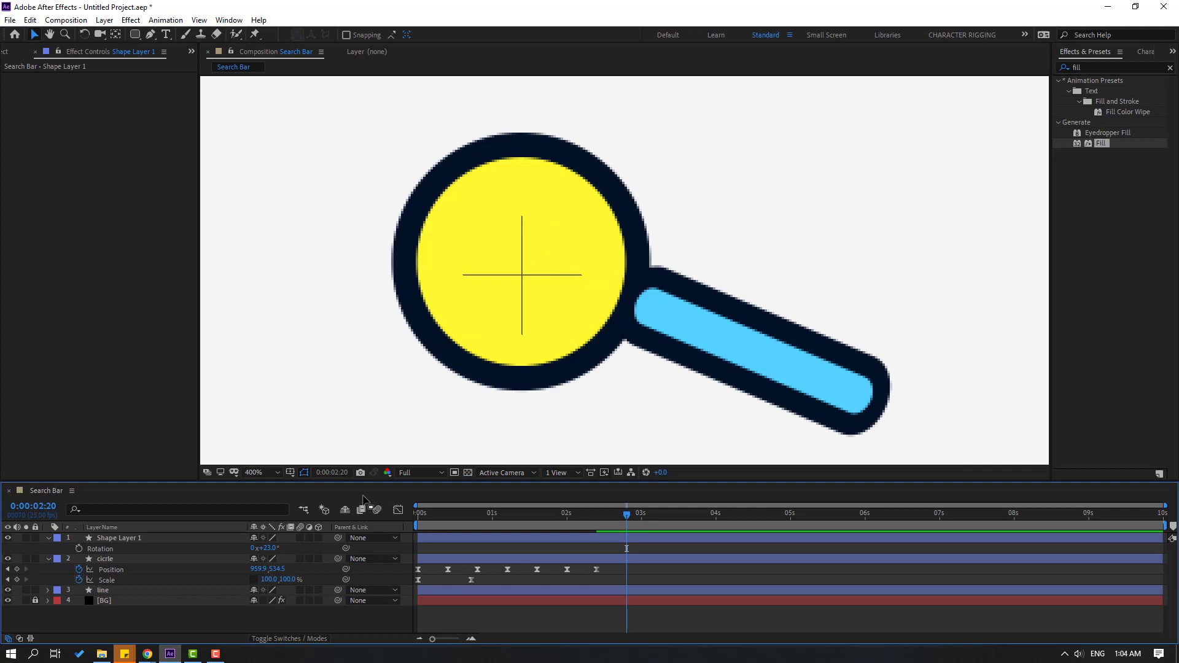
- Shorten the handle's rectangle path to a width of 116.9 and move it back against the circle's edge
{"action": "left_click", "coordinate": [111, 541]}
{"action": "left_click", "coordinate": [49, 539]}
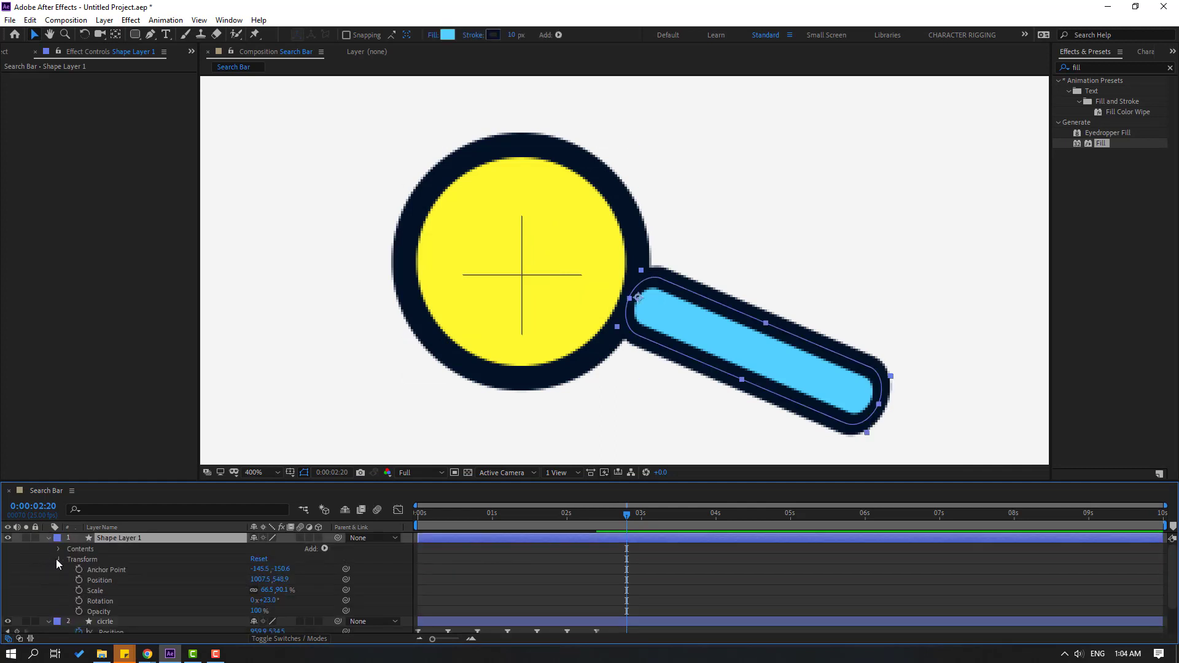
{"action": "left_click", "coordinate": [56, 559]}
{"action": "left_click", "coordinate": [58, 549]}
{"action": "left_click", "coordinate": [66, 560]}
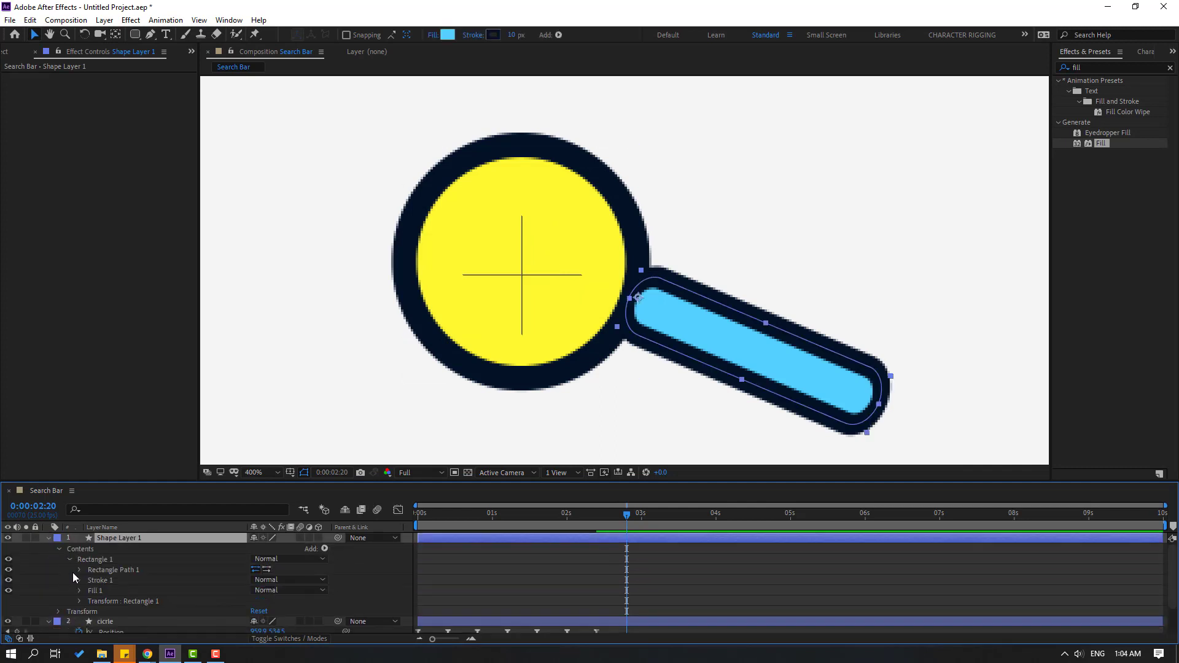
{"action": "left_click", "coordinate": [78, 570]}
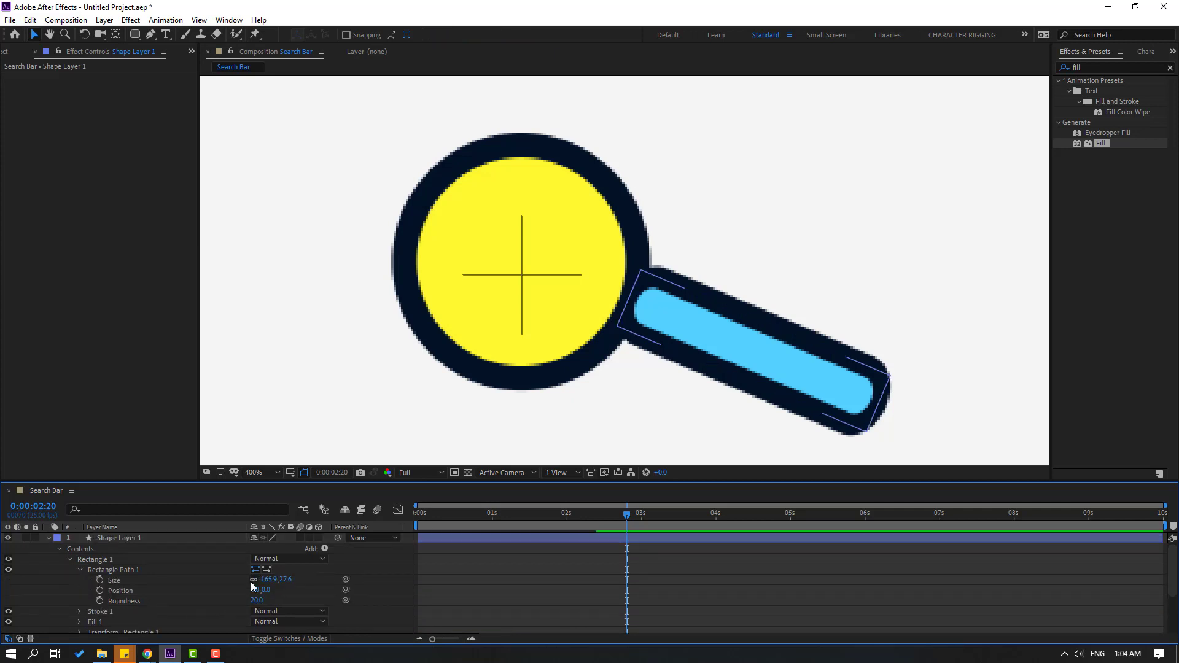
{"action": "left_click_drag", "start_coordinate": [265, 579], "coordinate": [235, 580]}
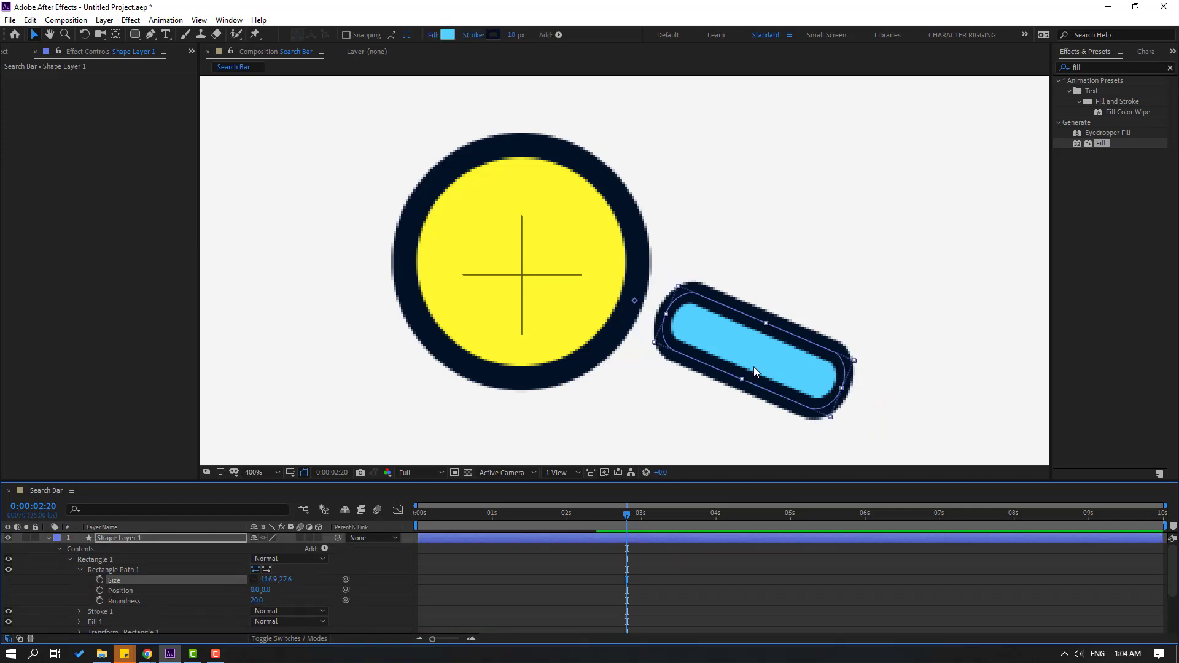
{"action": "left_click_drag", "start_coordinate": [750, 362], "coordinate": [732, 355]}
- Set the handle layer's horizontal scale to 100% with the proportions linked
{"action": "key", "text": "s"}
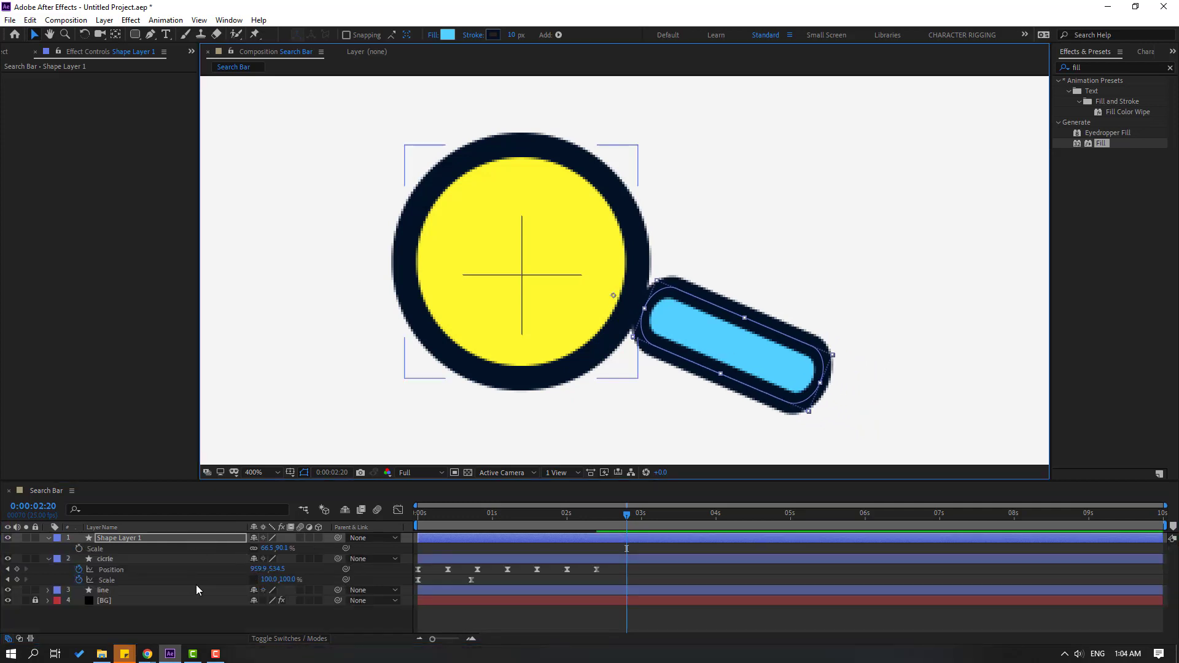
{"action": "left_click", "coordinate": [266, 549]}
{"action": "type", "text": "100"}
{"action": "key", "text": "Return"}
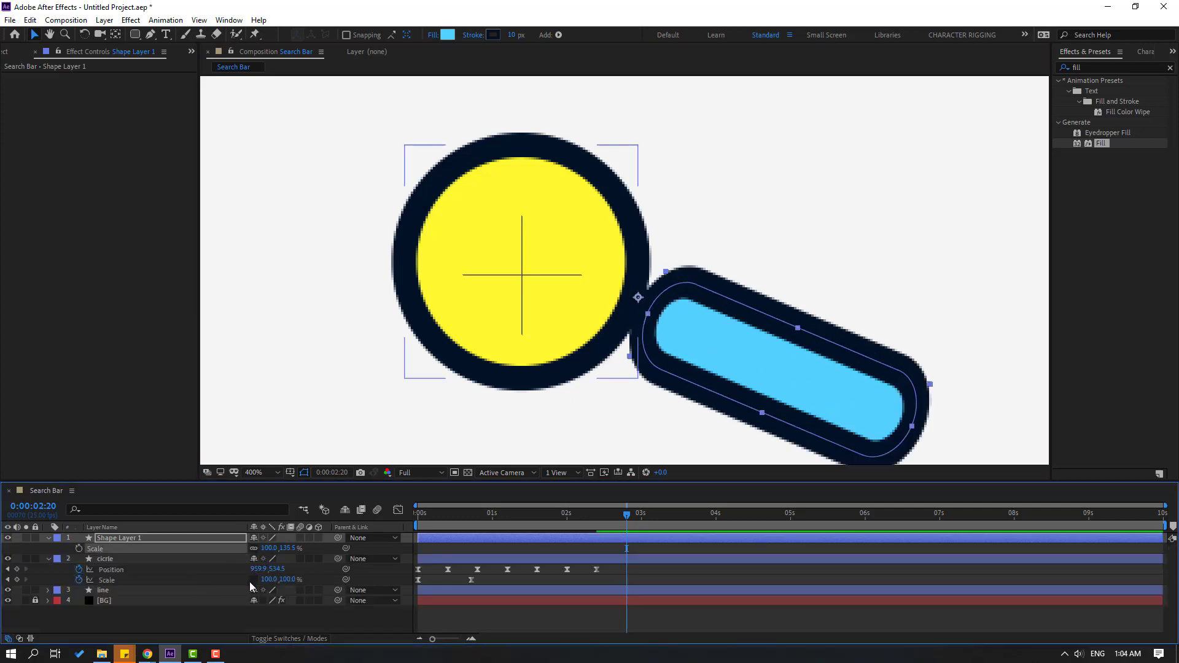
- Set the handle's rectangle path size to 62.9 by 19.6 and move it against the circle's lower-right edge
{"action": "left_click", "coordinate": [48, 538]}
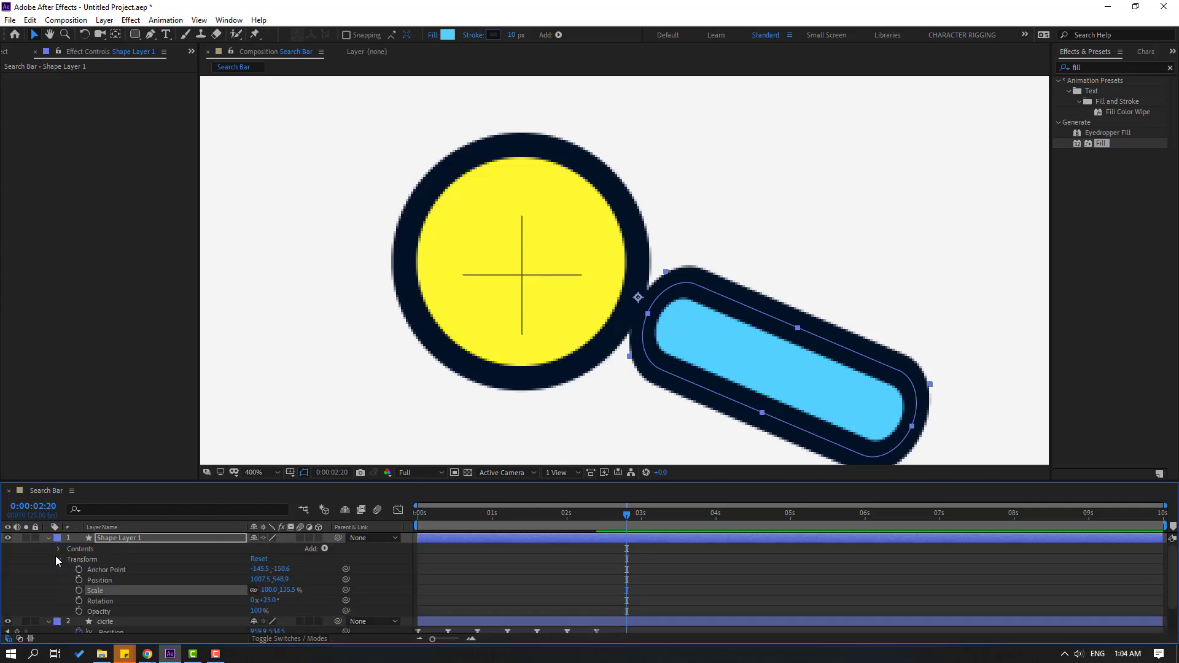
{"action": "left_click", "coordinate": [57, 559]}
{"action": "left_click", "coordinate": [57, 550]}
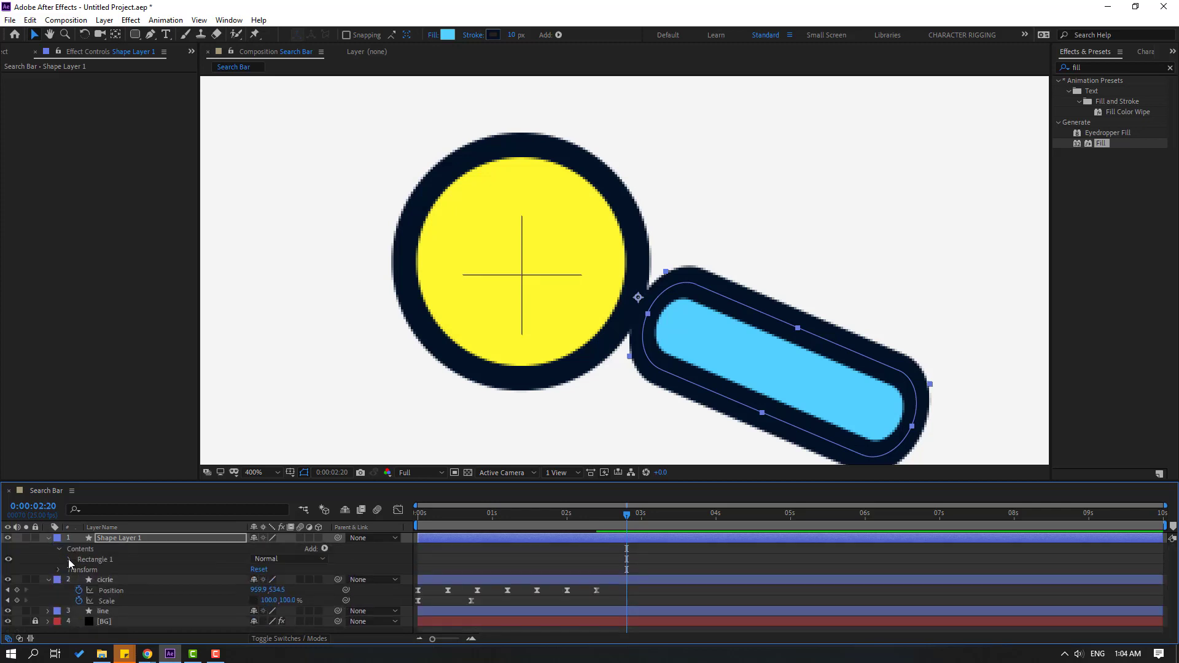
{"action": "left_click", "coordinate": [68, 559]}
{"action": "left_click", "coordinate": [79, 570]}
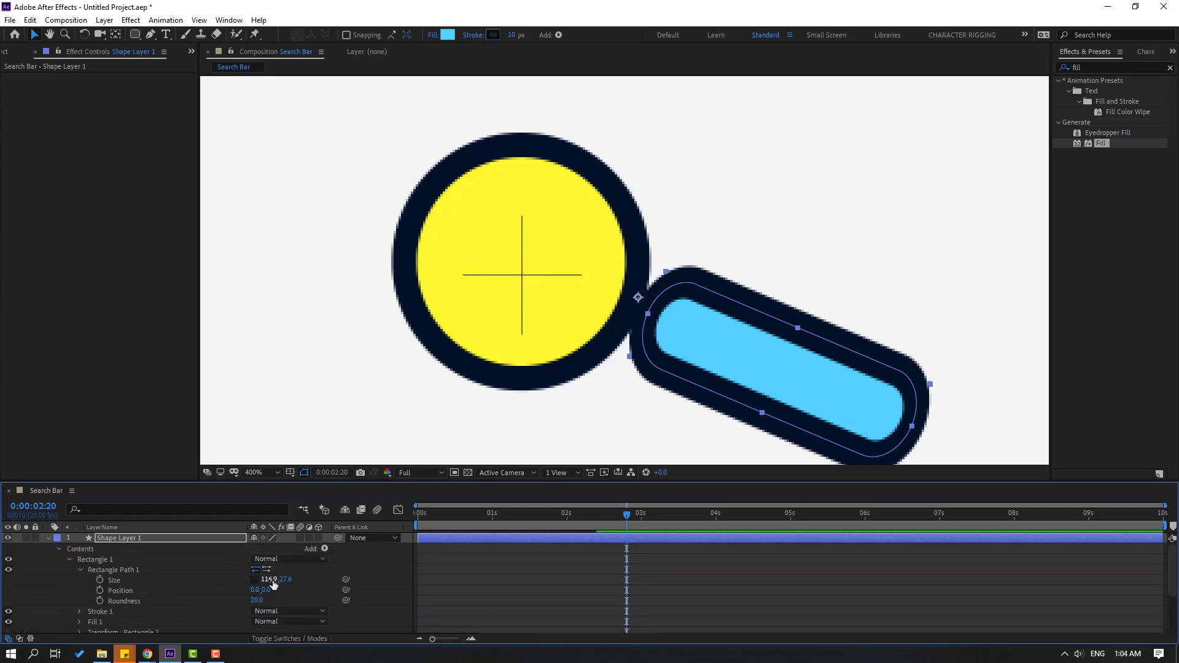
{"action": "left_click_drag", "start_coordinate": [273, 583], "coordinate": [253, 580]}
{"action": "left_click_drag", "start_coordinate": [730, 377], "coordinate": [660, 347]}
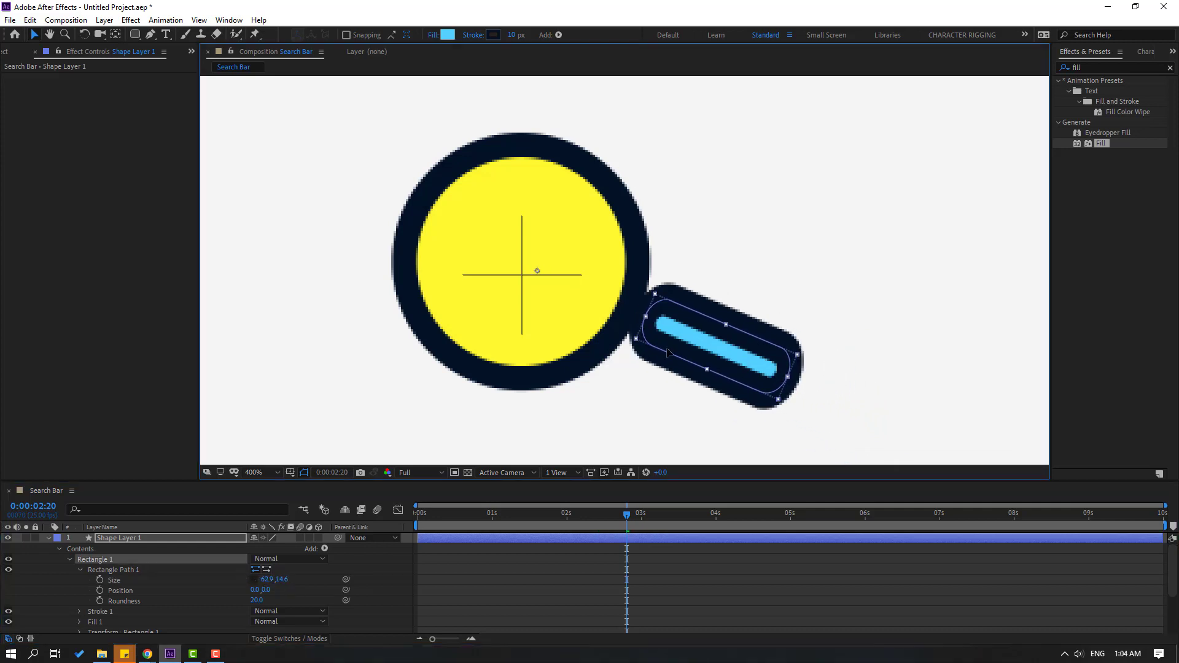
{"action": "left_click_drag", "start_coordinate": [286, 579], "coordinate": [291, 579]}
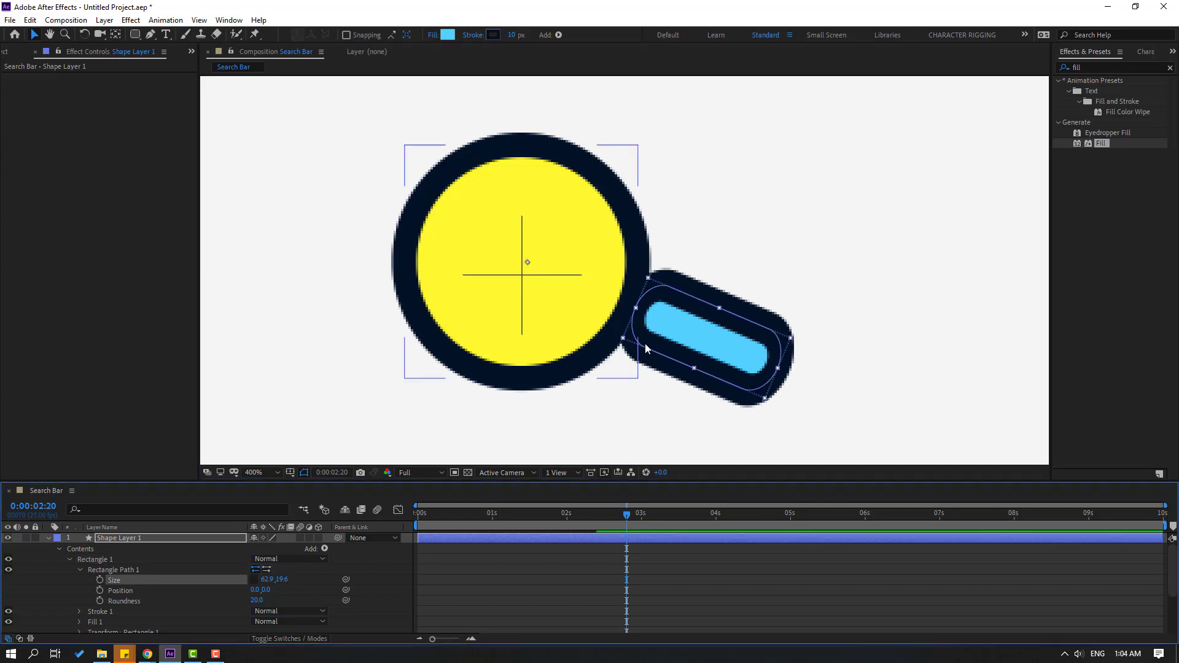
{"action": "left_click_drag", "start_coordinate": [668, 314], "coordinate": [661, 313]}
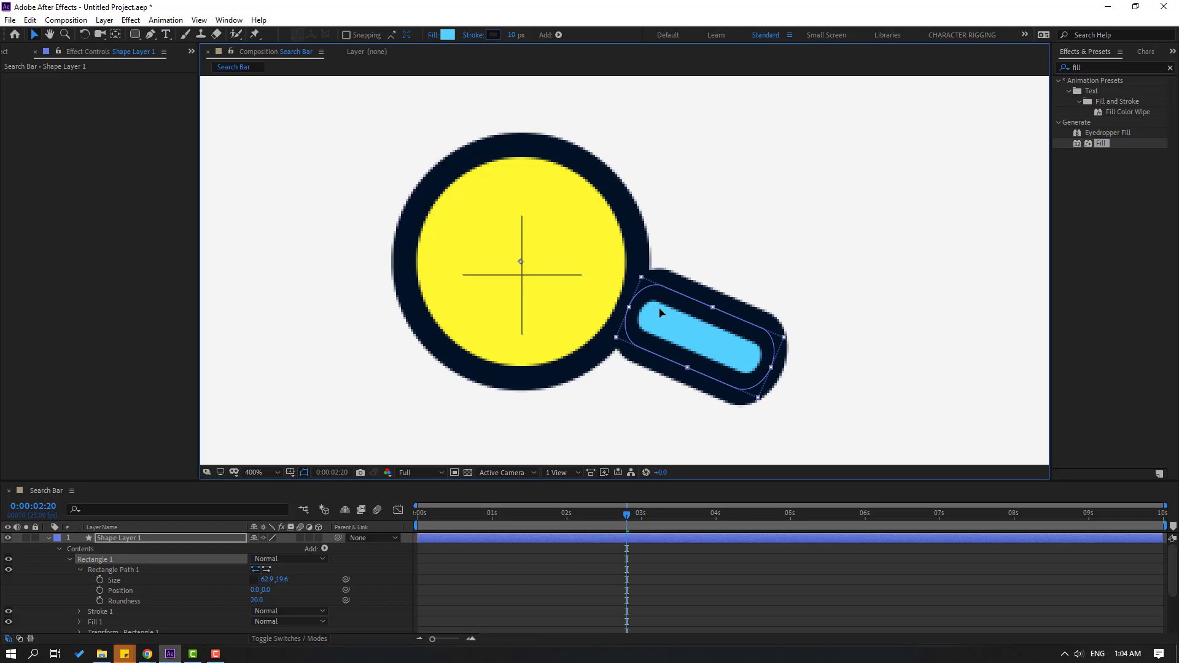
- Collapse the handle's Shape Layer 1 and move it below the cicrle layer in the layer order
{"action": "scroll", "coordinate": [524, 355], "scroll_direction": "down", "scroll_amount": 3}
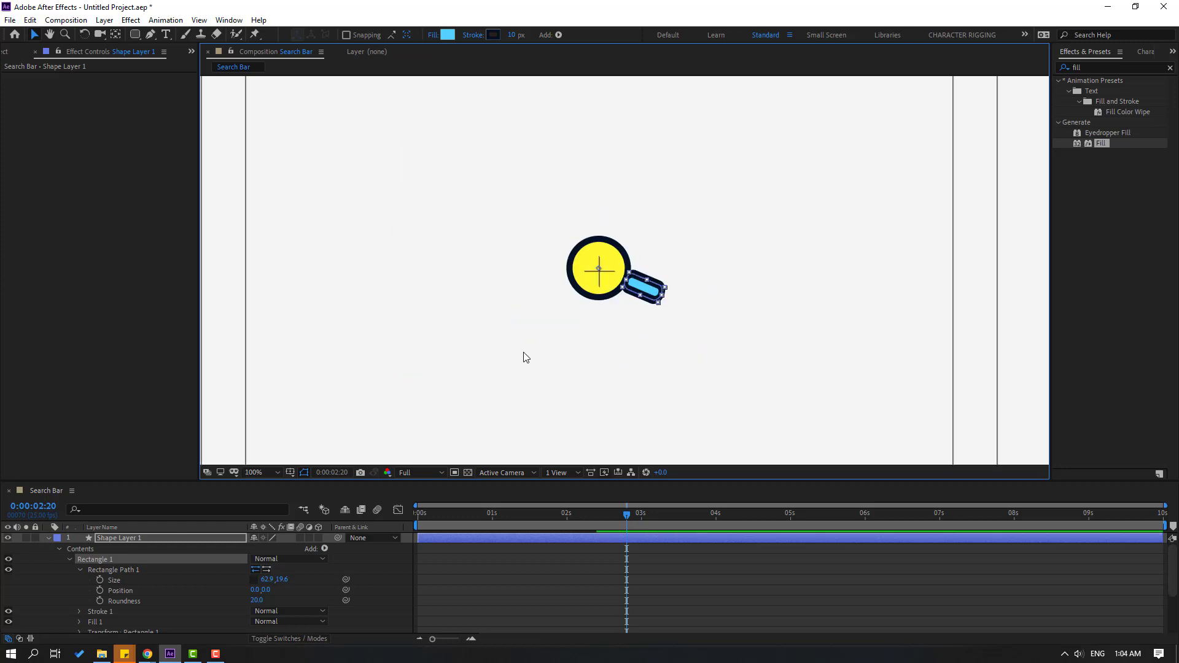
{"action": "scroll", "coordinate": [524, 355], "scroll_direction": "up", "scroll_amount": 1}
{"action": "left_click", "coordinate": [48, 538]}
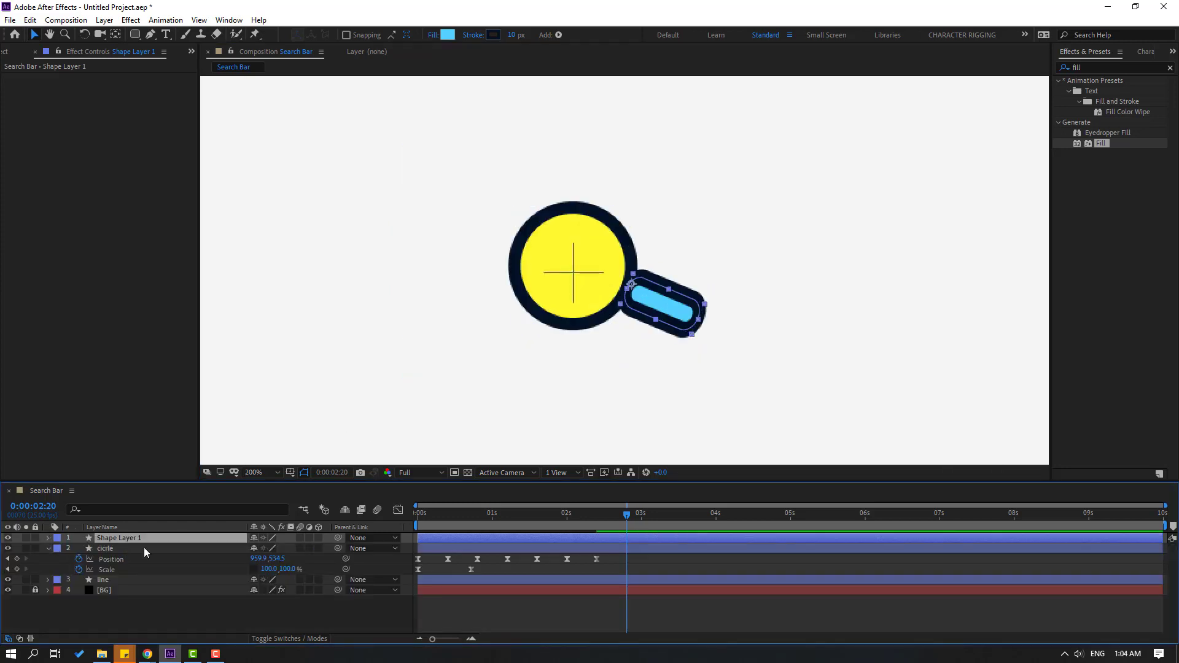
{"action": "left_click_drag", "start_coordinate": [124, 540], "coordinate": [137, 561]}
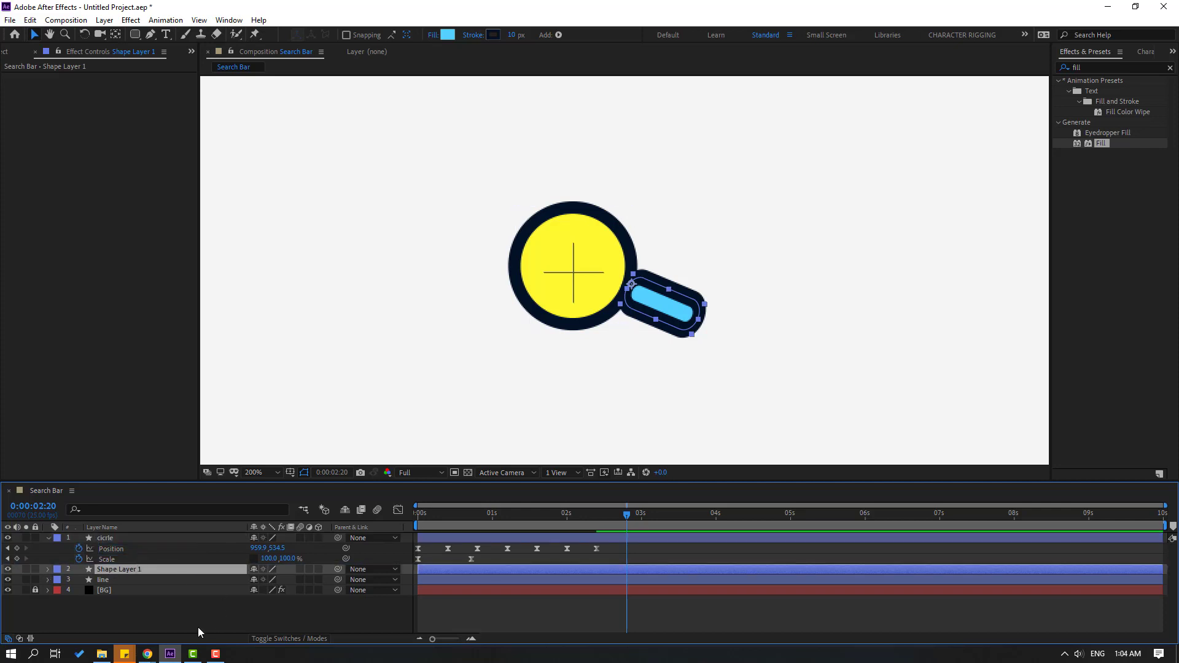
- Move the handle closer to the circle so its end tucks under the edge, and show the layer mode columns
{"action": "left_click_drag", "start_coordinate": [651, 294], "coordinate": [643, 291]}
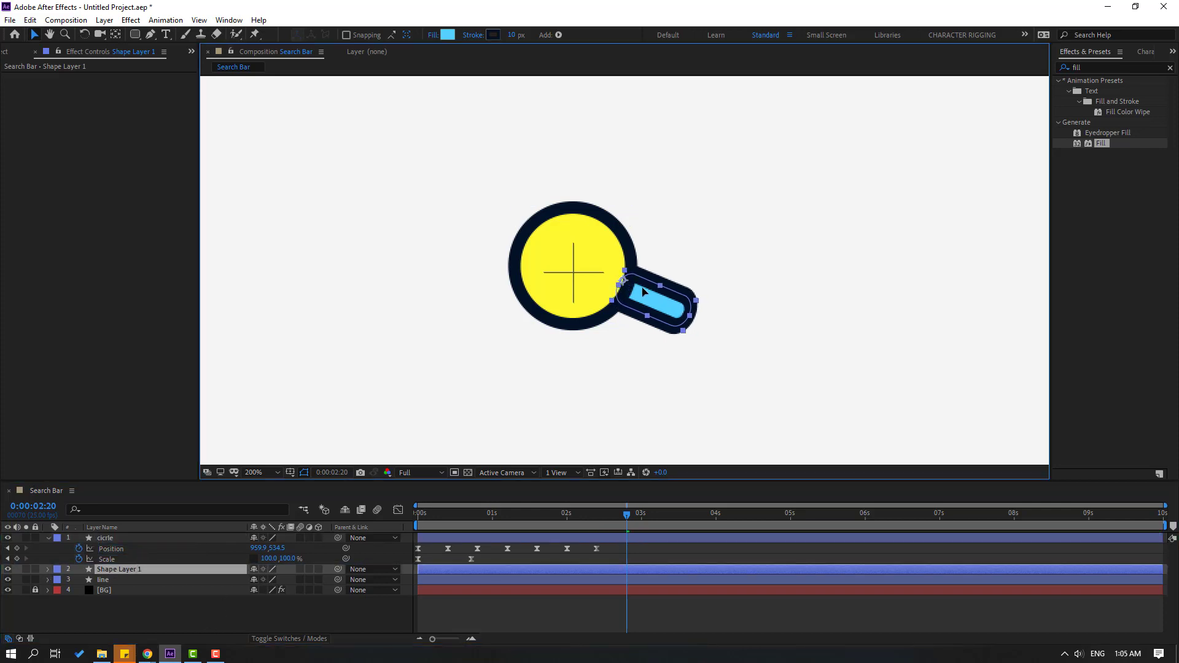
{"action": "left_click", "coordinate": [316, 640]}
{"action": "key", "text": "F2"}
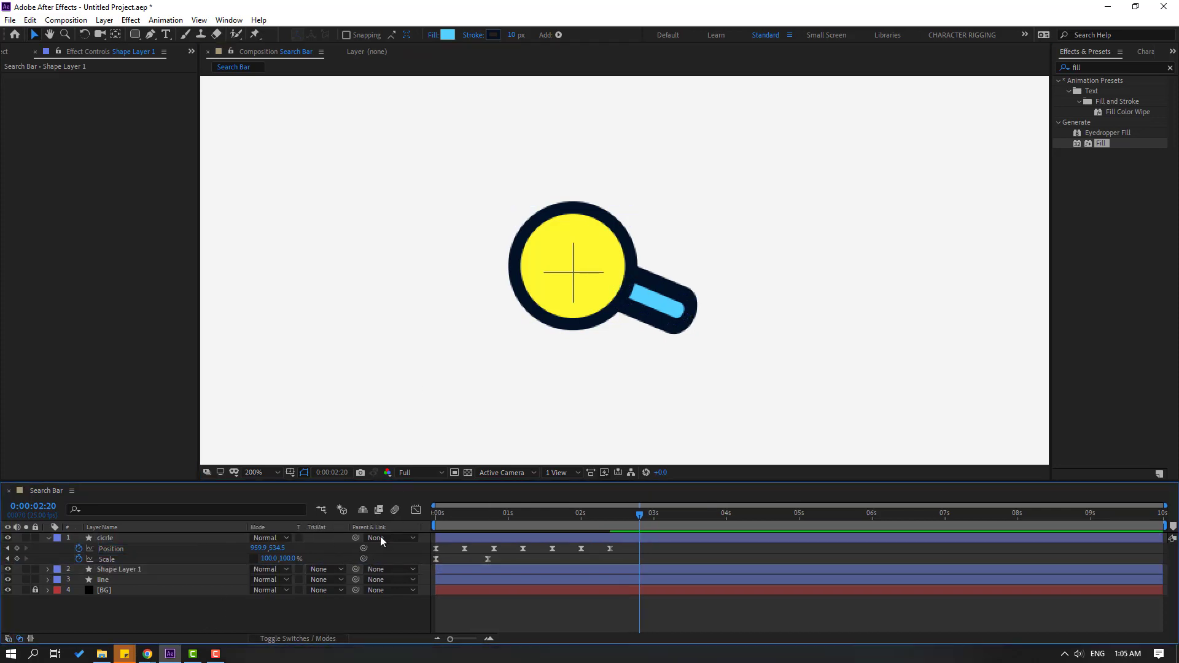
{"action": "key", "text": "comma"}
{"action": "key", "text": "comma"}
{"action": "key", "text": "comma"}
{"action": "key", "text": "period"}
{"action": "key", "text": "period"}
{"action": "key", "text": "period"}
{"action": "key", "text": "comma"}
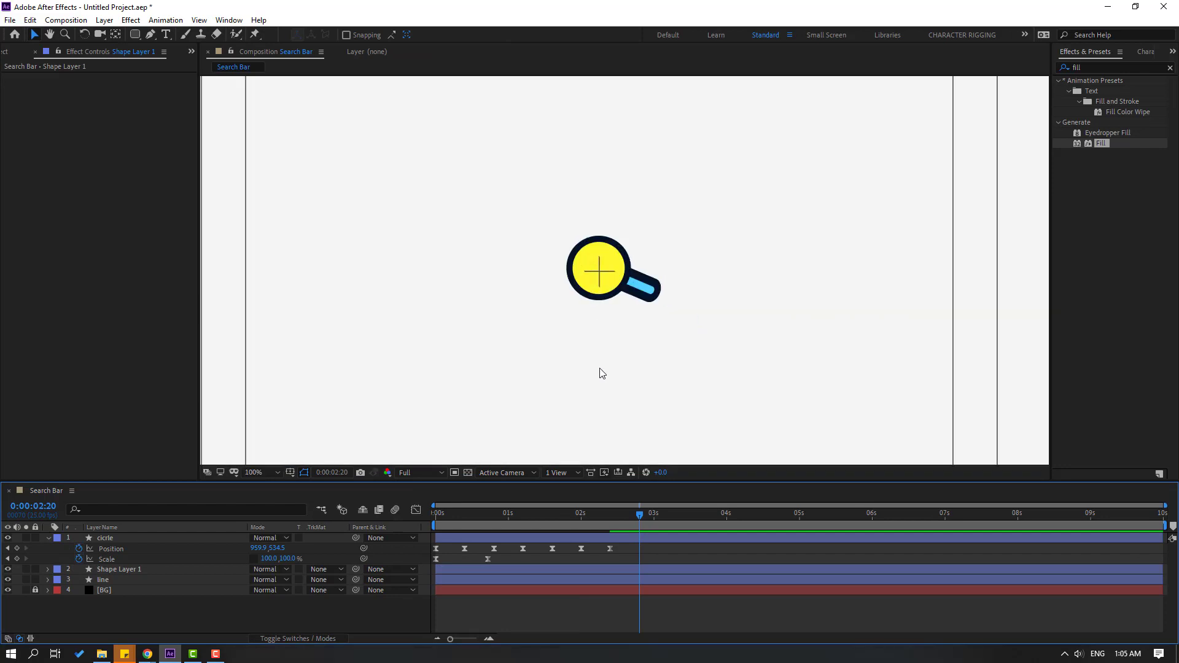
{"action": "key", "text": "period"}
- Set the handle's stroke width to 7 px and nudge the handle slightly down and outward from the circle
{"action": "left_click", "coordinate": [121, 540]}
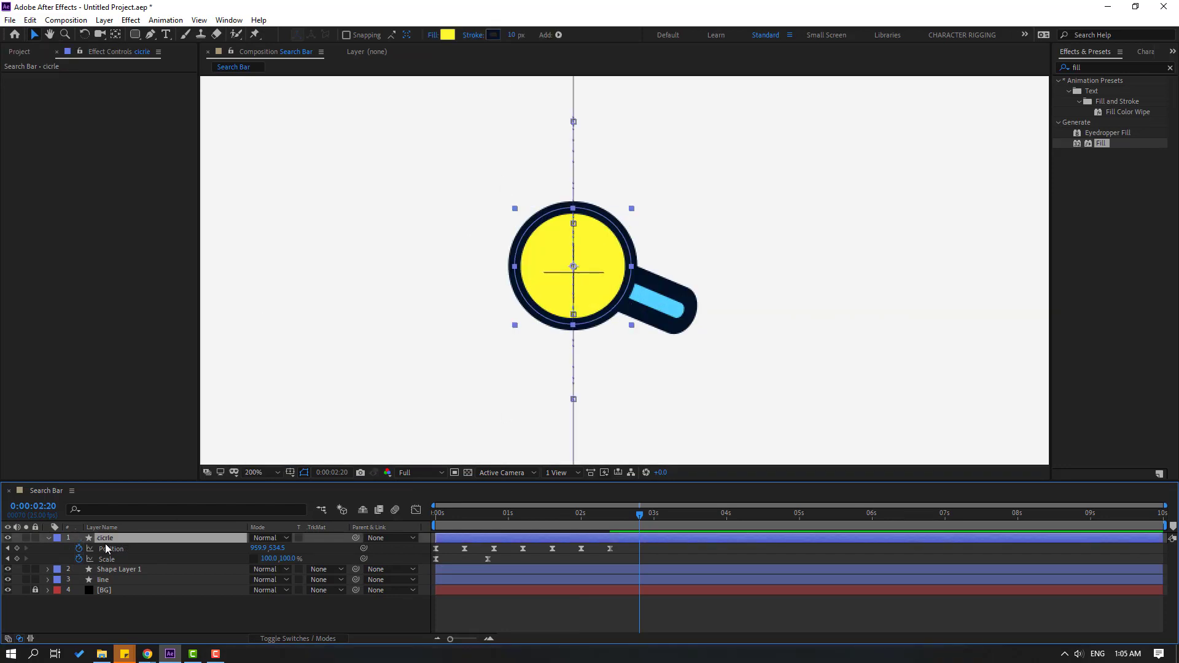
{"action": "left_click", "coordinate": [108, 570]}
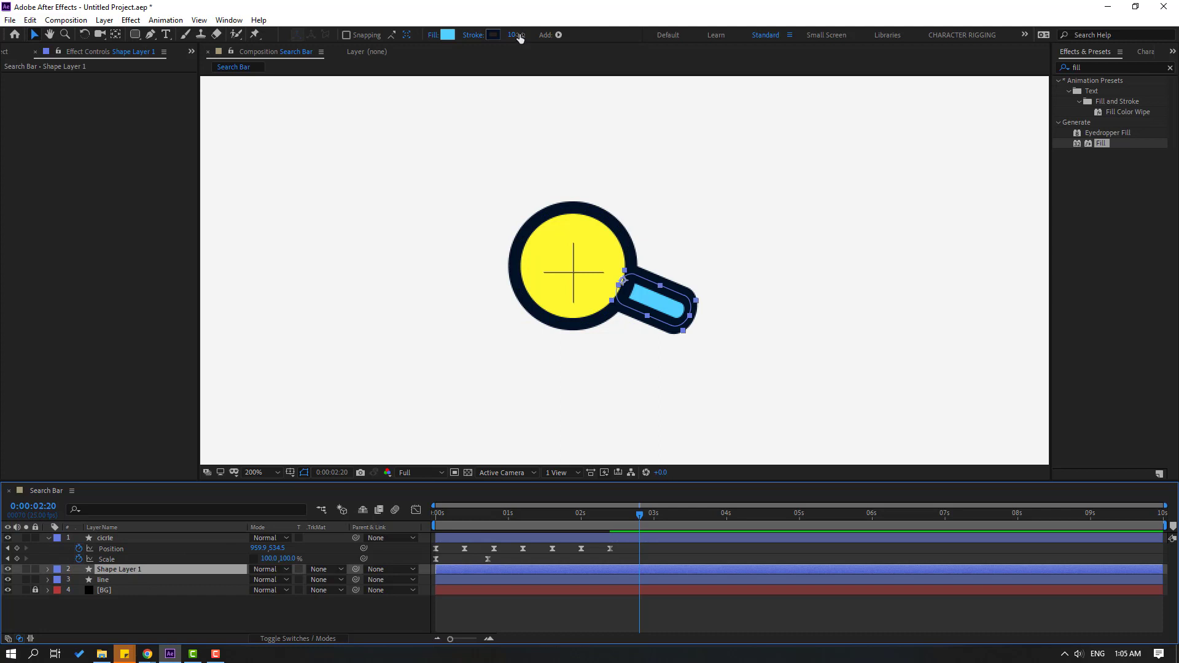
{"action": "left_click_drag", "start_coordinate": [519, 37], "coordinate": [514, 35]}
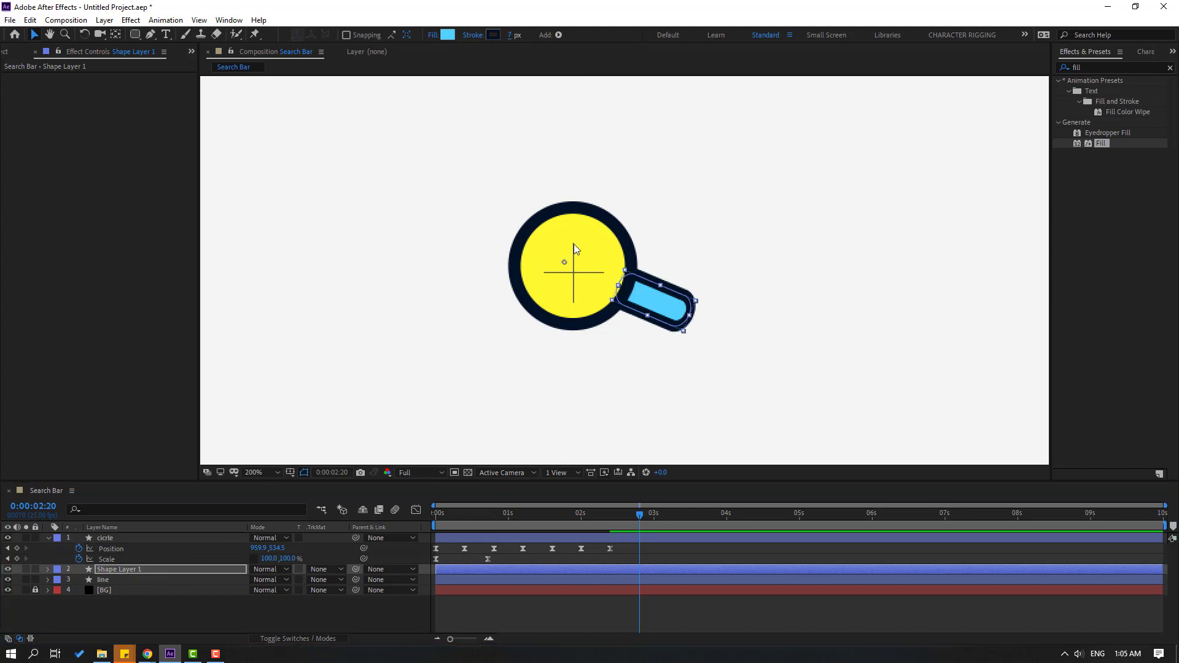
{"action": "left_click_drag", "start_coordinate": [661, 302], "coordinate": [667, 306]}
{"action": "left_click", "coordinate": [511, 629]}
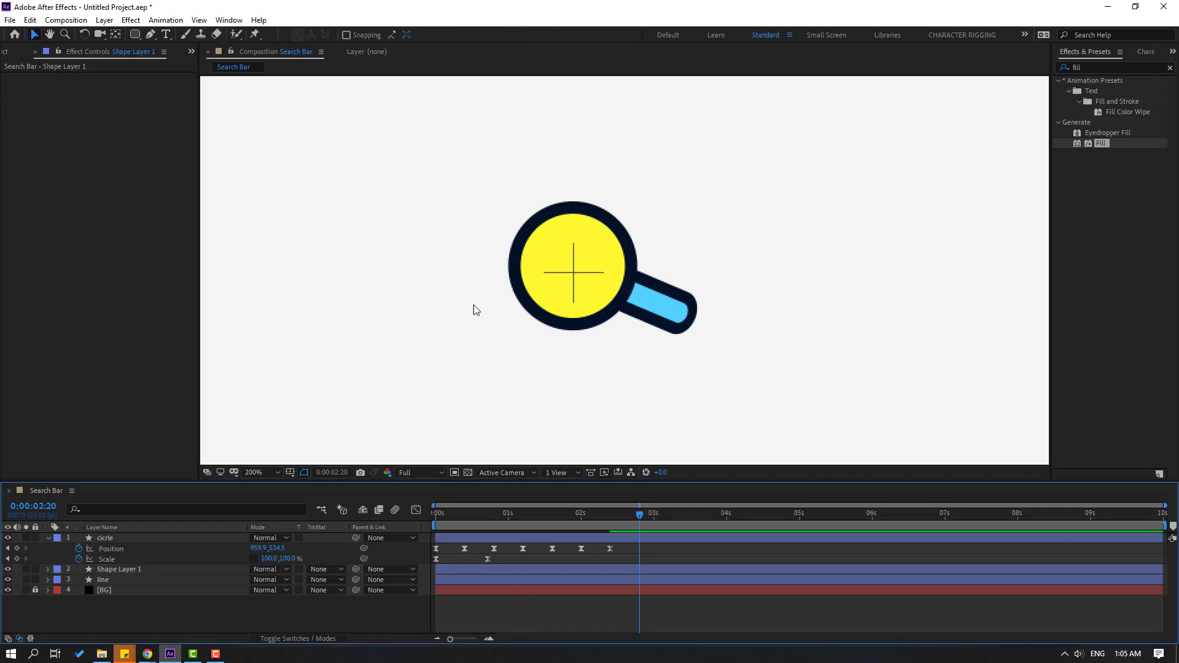
{"action": "scroll", "coordinate": [479, 313], "scroll_direction": "down", "scroll_amount": 4}
{"action": "scroll", "coordinate": [489, 314], "scroll_direction": "up", "scroll_amount": 2}
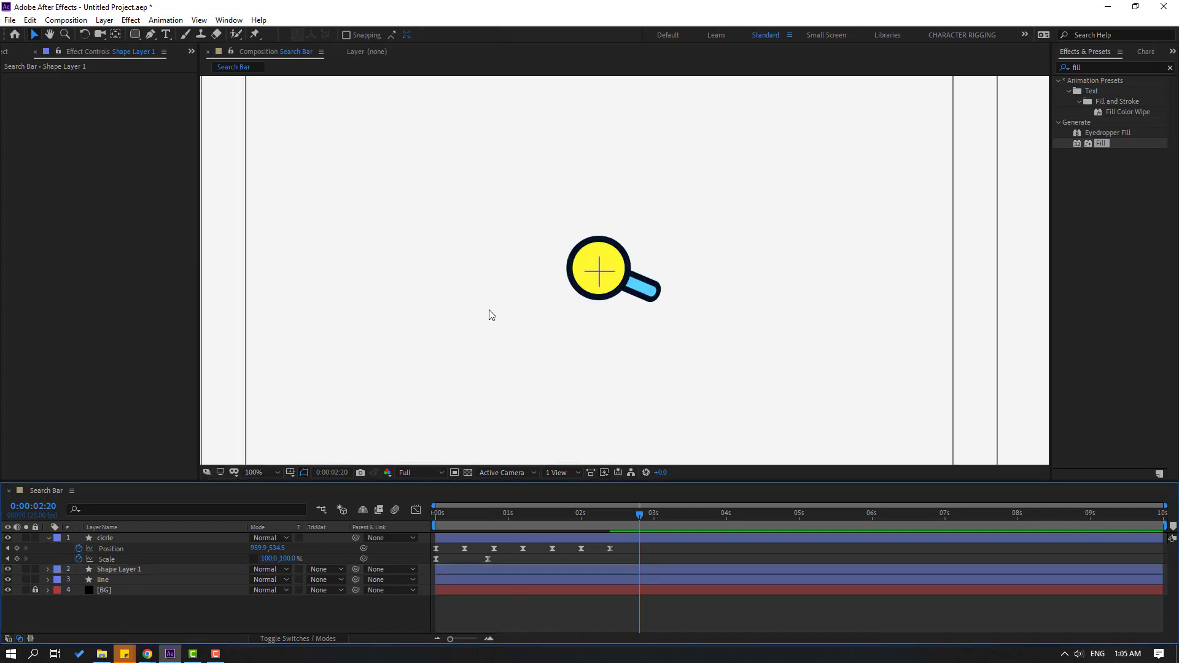
- Collapse the cicrle layer and parent Shape Layer 1 to cicrle
{"action": "key", "text": "period"}
{"action": "left_click", "coordinate": [47, 539]}
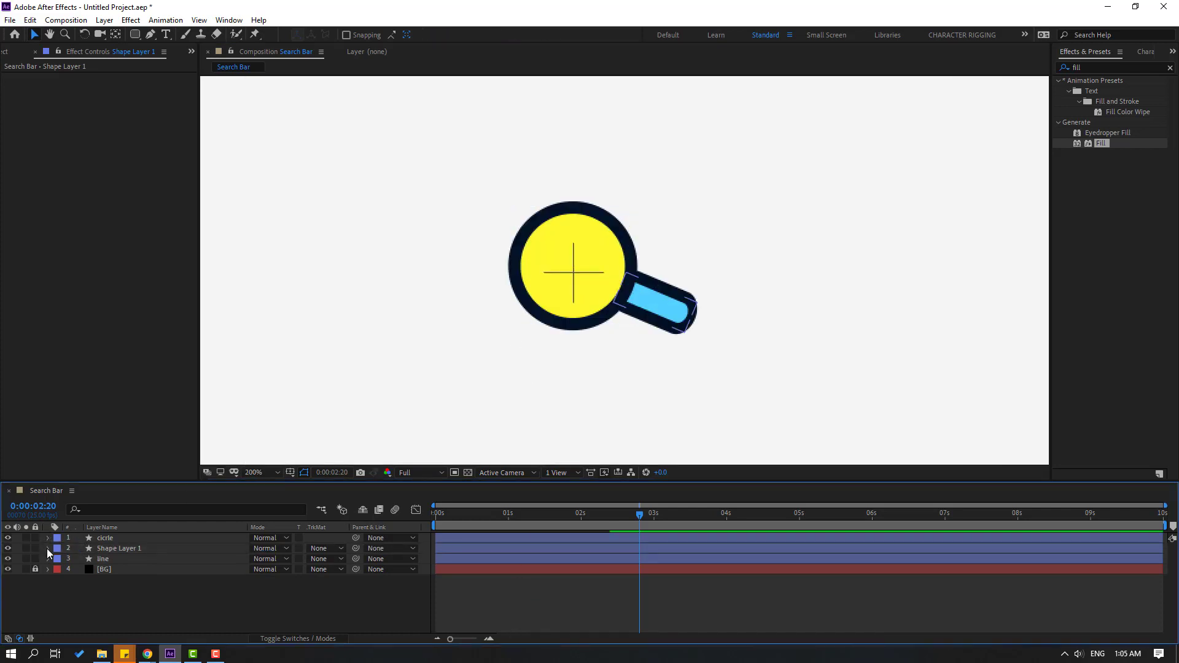
{"action": "left_click", "coordinate": [119, 549]}
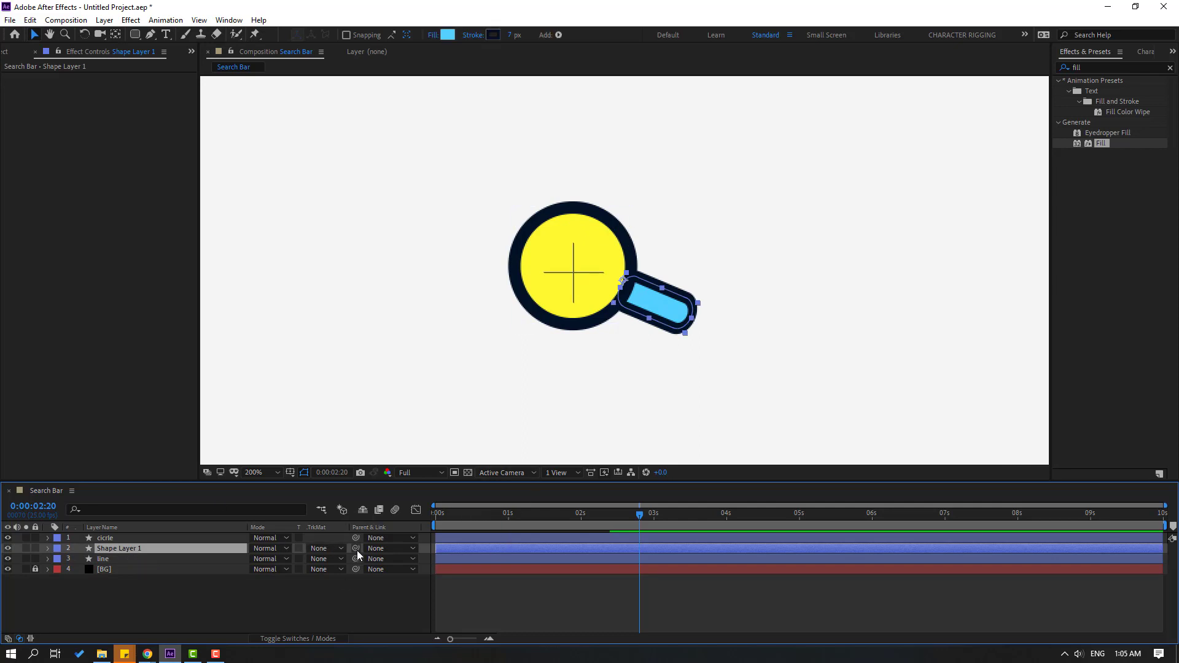
{"action": "left_click_drag", "start_coordinate": [356, 548], "coordinate": [113, 537]}
- Shift Shape Layer 1 in time so that it starts at about 0:00:00:08
{"action": "scroll", "coordinate": [587, 260], "scroll_direction": "down", "scroll_amount": 1}
{"action": "left_click_drag", "start_coordinate": [618, 513], "coordinate": [466, 518]}
{"action": "scroll", "coordinate": [620, 314], "scroll_direction": "down", "scroll_amount": 1}
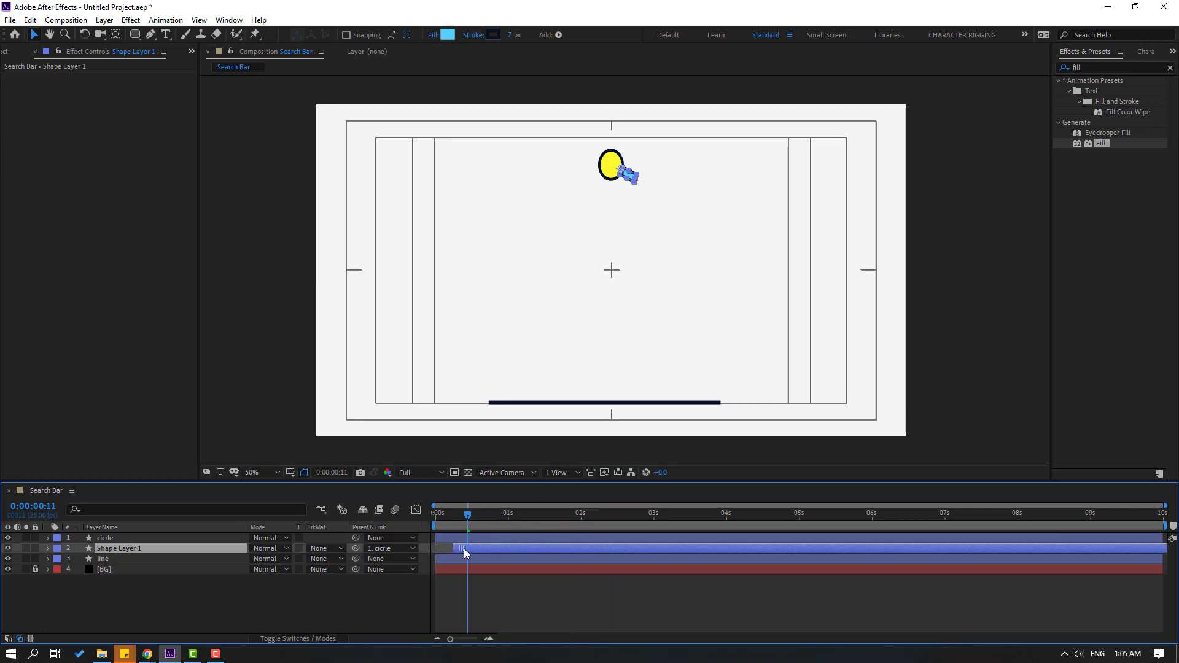
- Enable Size keyframes on the handle's rectangle path and move the first keyframe to 0:00:00:23
{"action": "left_click", "coordinate": [48, 548]}
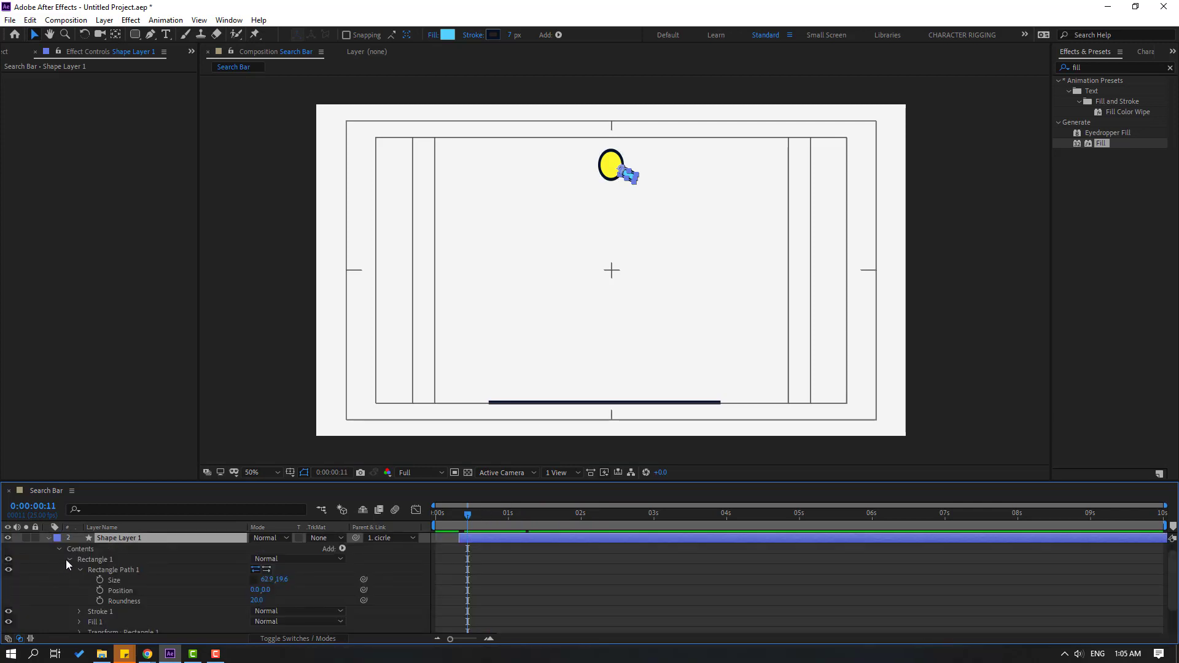
{"action": "left_click", "coordinate": [99, 580]}
{"action": "left_click_drag", "start_coordinate": [468, 580], "coordinate": [490, 581]}
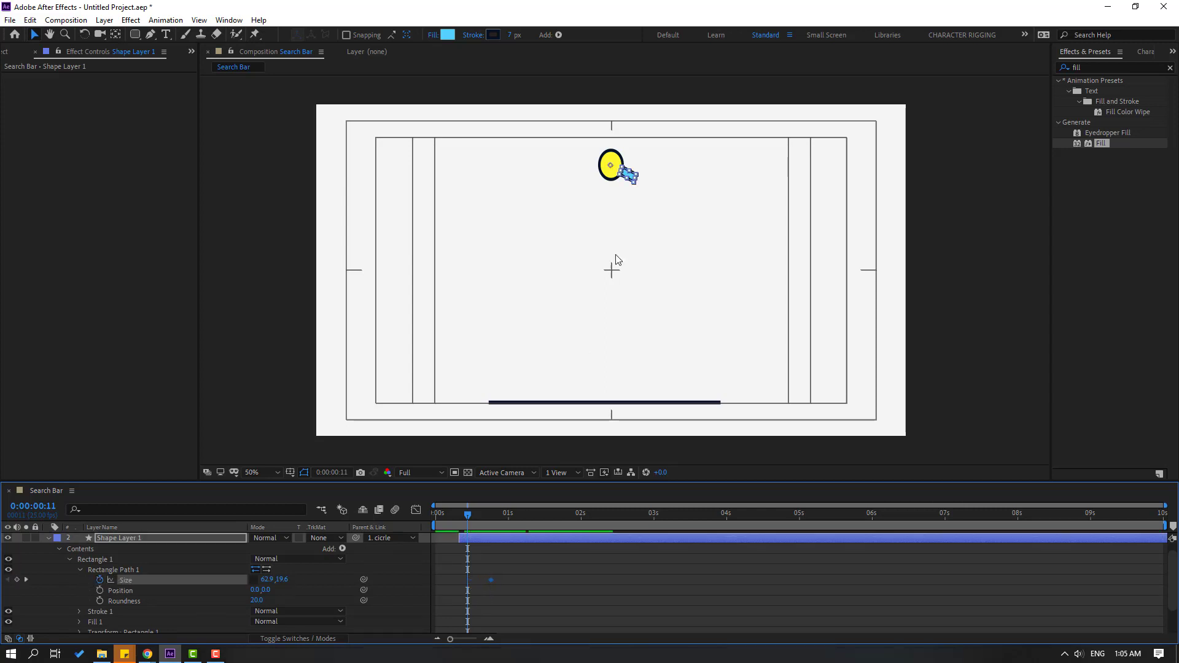
{"action": "scroll", "coordinate": [617, 261], "scroll_direction": "up", "scroll_amount": 2}
{"action": "scroll", "coordinate": [679, 234], "scroll_direction": "up", "scroll_amount": 2}
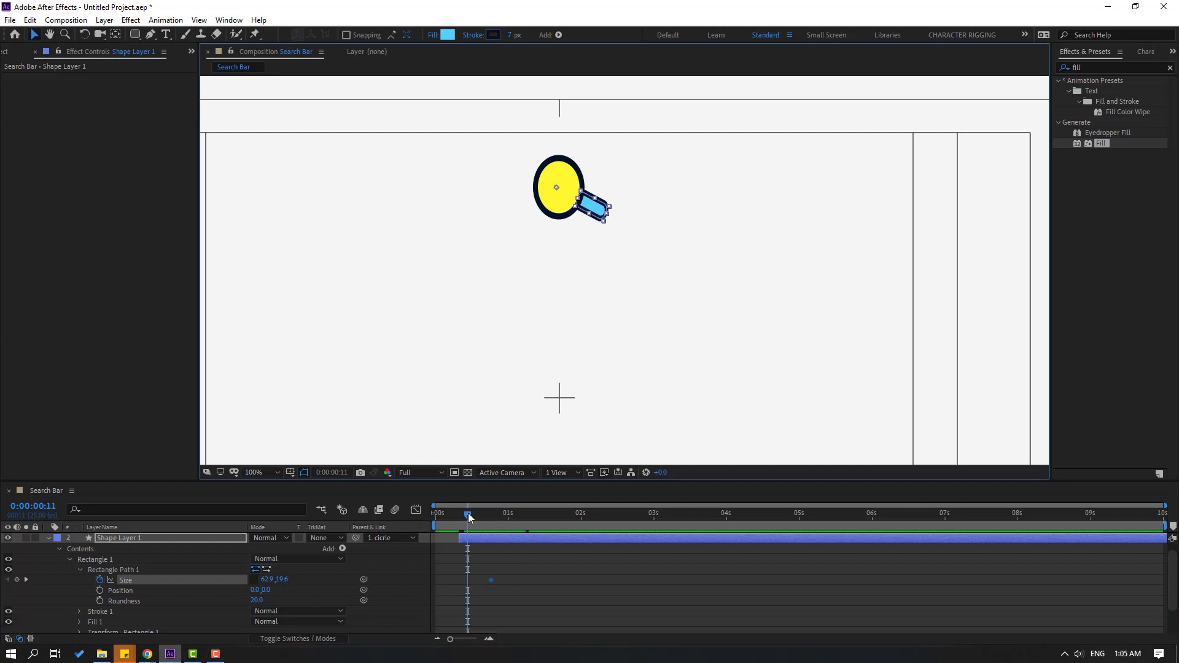
{"action": "left_click_drag", "start_coordinate": [468, 514], "coordinate": [485, 514]}
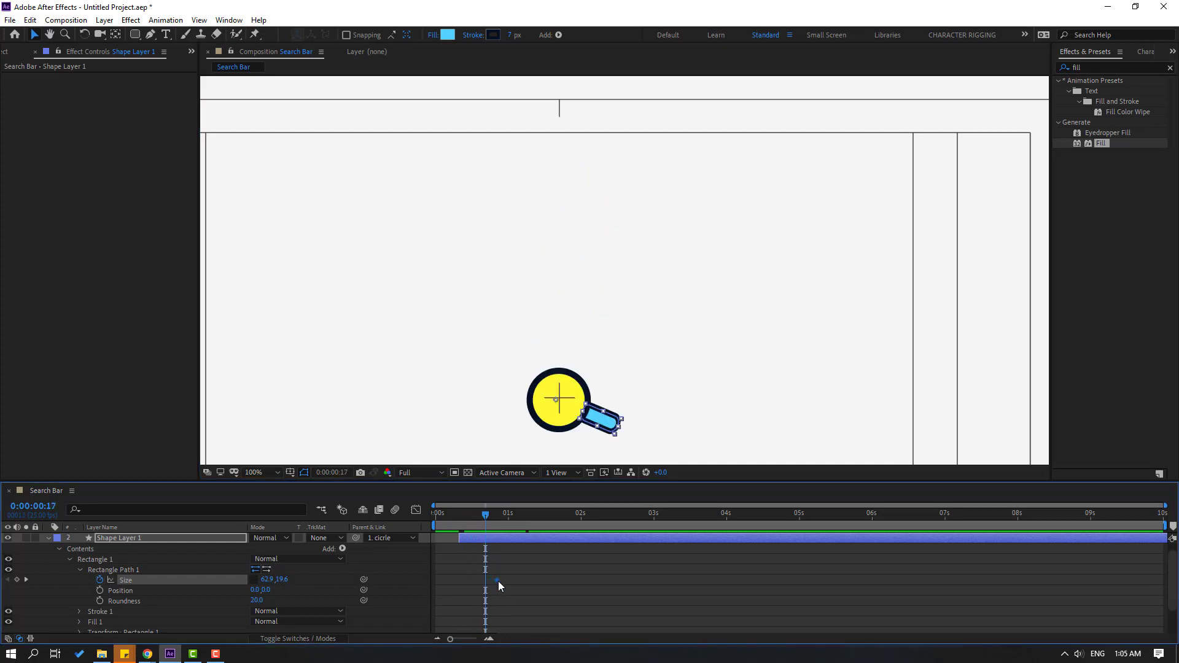
{"action": "left_click_drag", "start_coordinate": [499, 581], "coordinate": [504, 581]}
- Keyframe the rectangle path's size at 0.0, 19.6 around 0:00:00:14 and at 0.0, 0.0 on 0:00:00:12
{"action": "scroll", "coordinate": [684, 293], "scroll_direction": "down", "scroll_amount": 3}
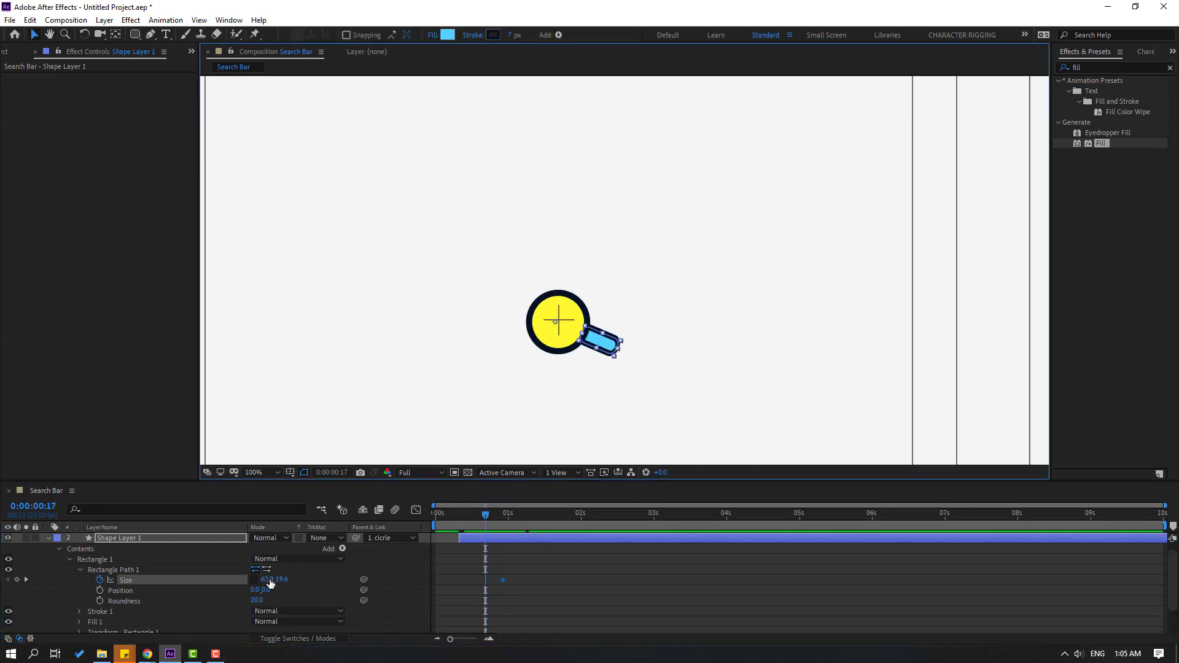
{"action": "mouse_move", "coordinate": [270, 582]}
{"action": "left_mouse_down"}
{"action": "mouse_move", "coordinate": [258, 584]}
{"action": "mouse_move", "coordinate": [276, 593]}
{"action": "left_mouse_up"}
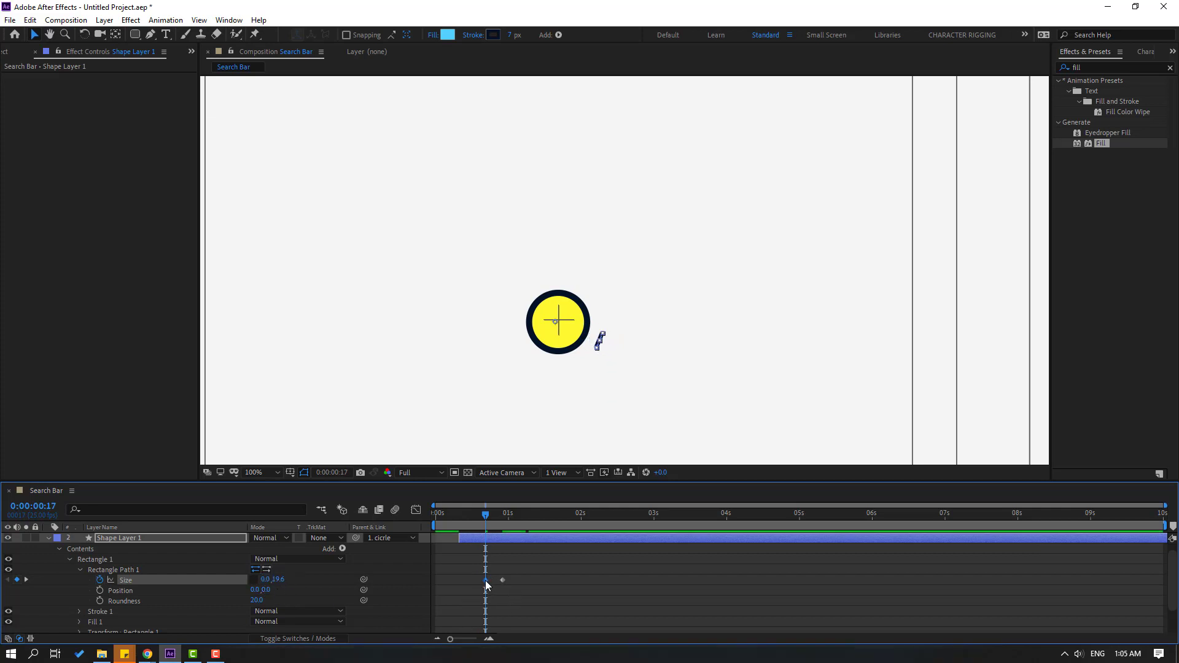
{"action": "left_click_drag", "start_coordinate": [485, 581], "coordinate": [478, 583]}
{"action": "left_click_drag", "start_coordinate": [481, 517], "coordinate": [472, 522]}
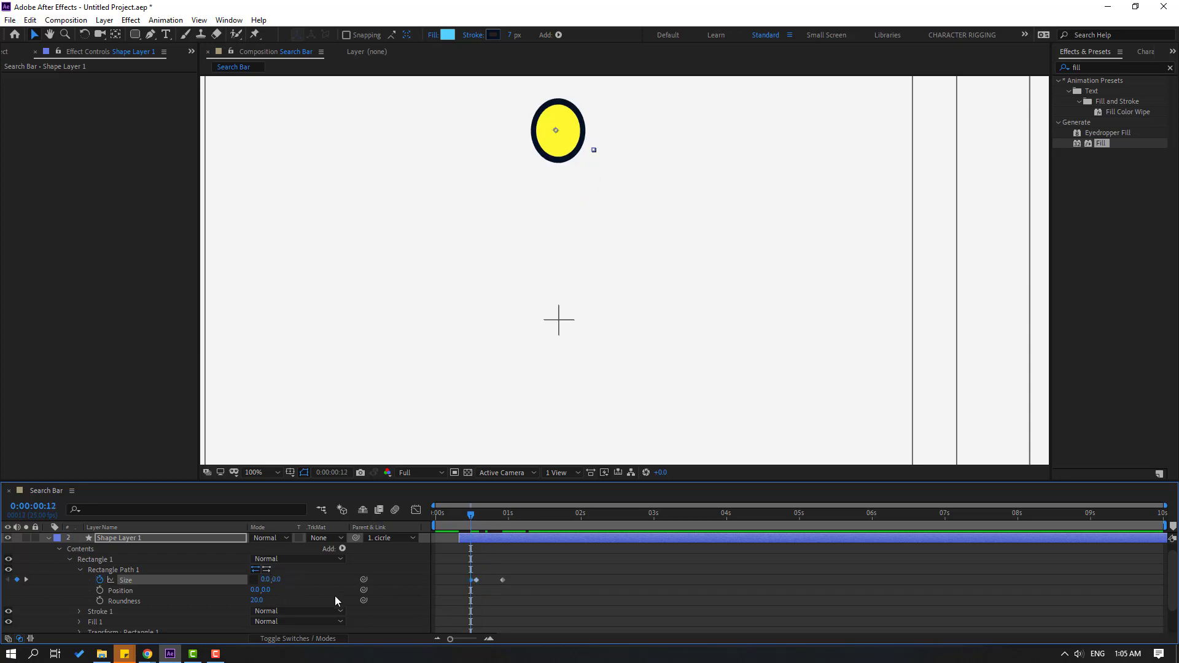
- Apply Easy Ease to all of the handle's Size keyframes and preview the animation
{"action": "left_click_drag", "start_coordinate": [534, 570], "coordinate": [466, 587]}
{"action": "right_click", "coordinate": [475, 580]}
{"action": "mouse_move", "coordinate": [541, 639]}
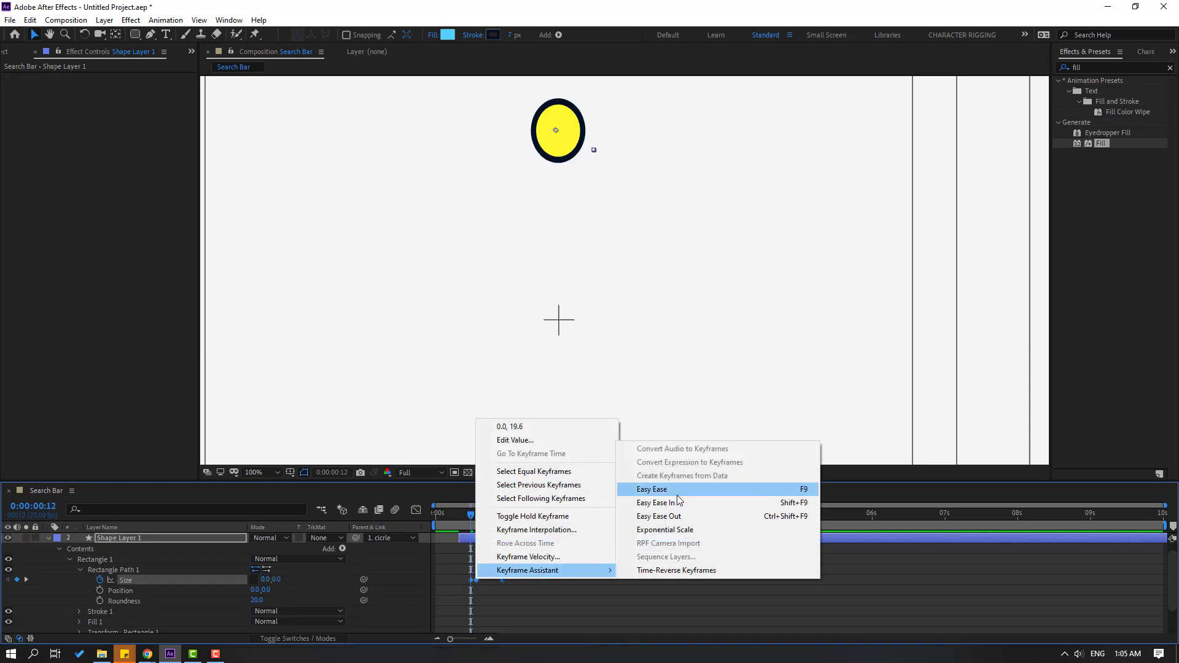
{"action": "left_click", "coordinate": [672, 490]}
{"action": "left_click", "coordinate": [655, 575]}
{"action": "scroll", "coordinate": [617, 373], "scroll_direction": "down", "scroll_amount": 4}
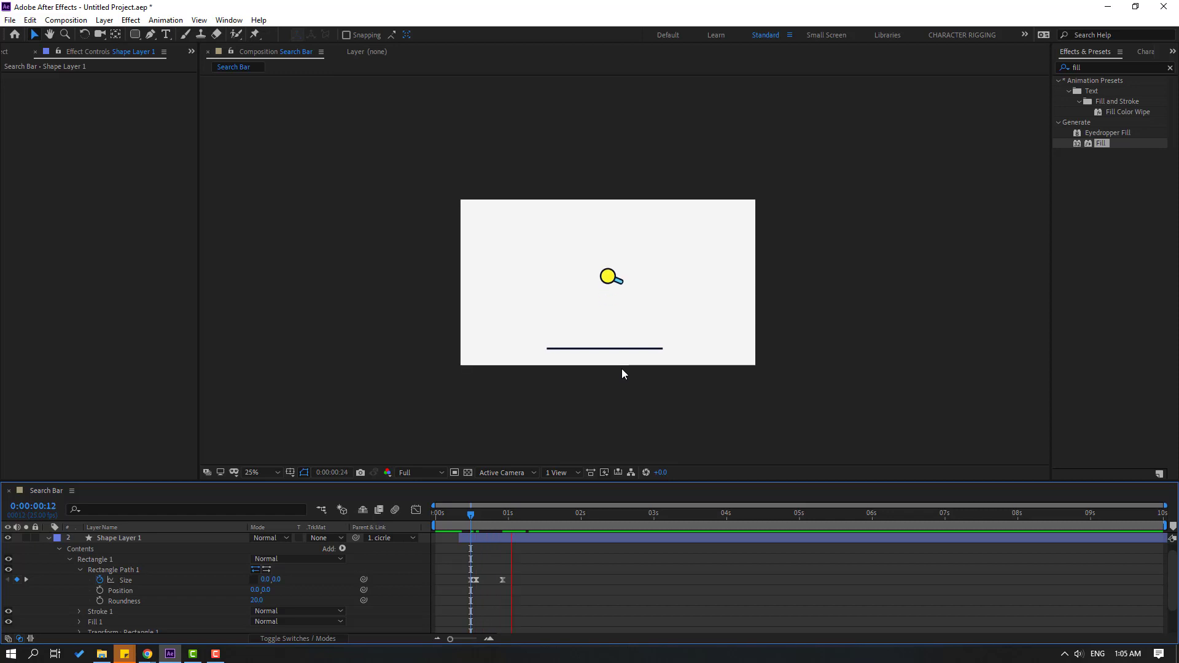
{"action": "key", "text": "period"}
{"action": "key", "text": "period"}
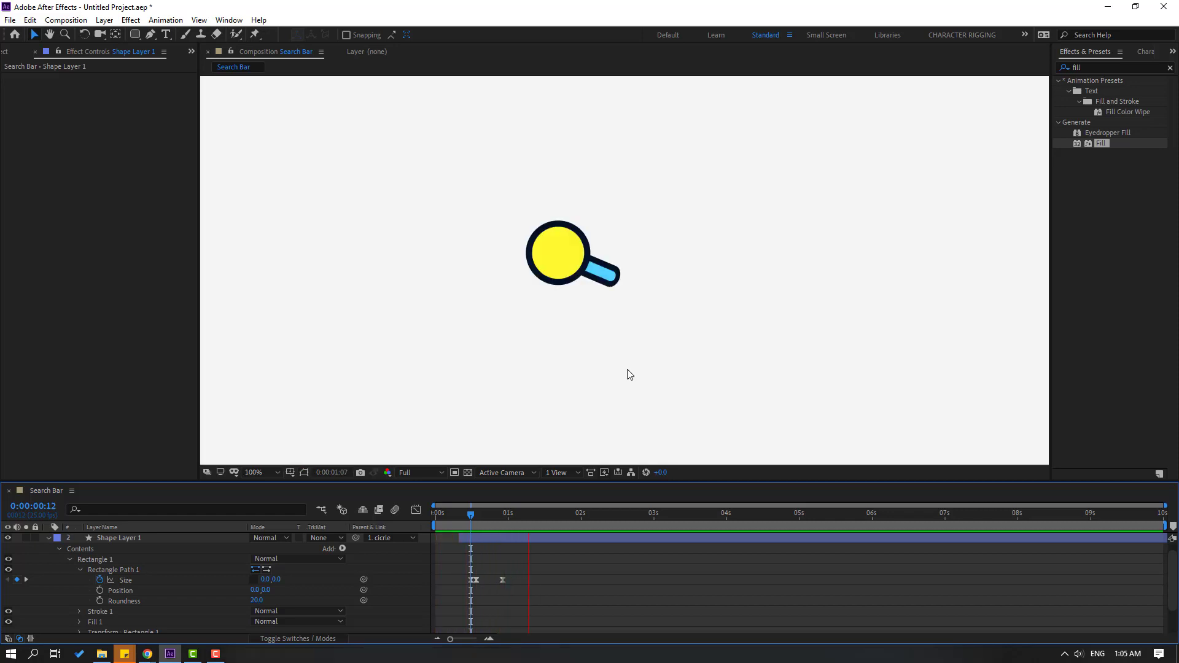
- Add a Position keyframe to Shape Layer 1 at 0:00:00:23
{"action": "mouse_move", "coordinate": [481, 515]}
{"action": "left_mouse_down"}
{"action": "mouse_move", "coordinate": [519, 517]}
{"action": "mouse_move", "coordinate": [472, 521]}
{"action": "mouse_move", "coordinate": [504, 514]}
{"action": "left_mouse_up"}
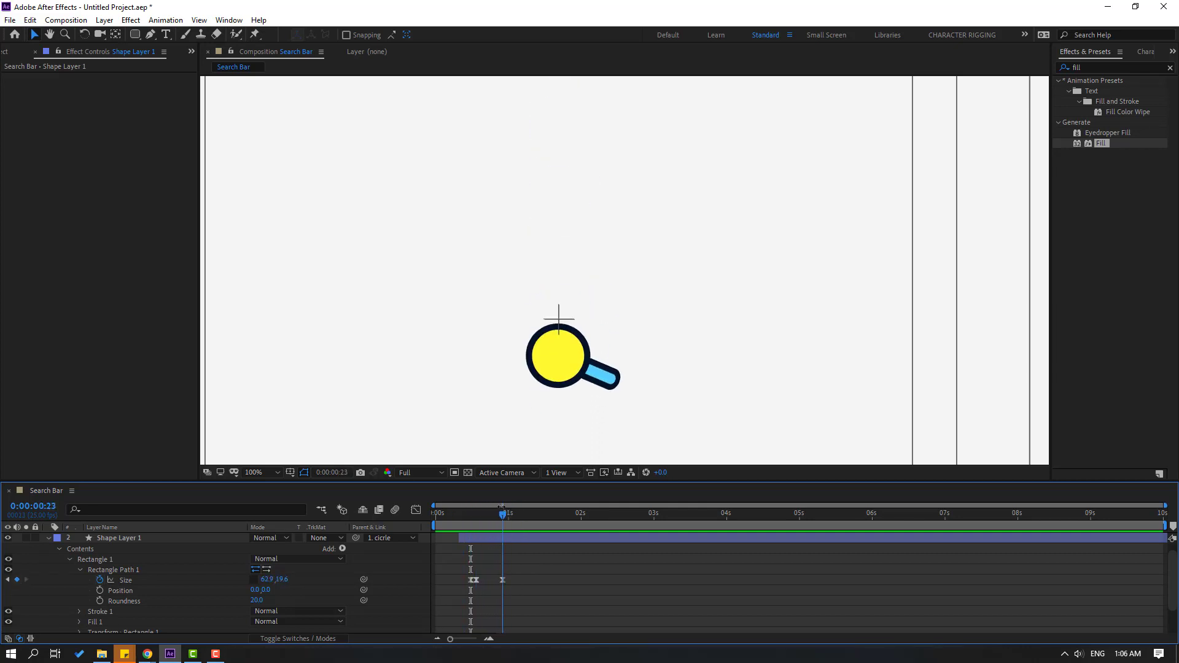
{"action": "scroll", "coordinate": [91, 574], "scroll_direction": "up", "scroll_amount": 1}
{"action": "left_click", "coordinate": [119, 549]}
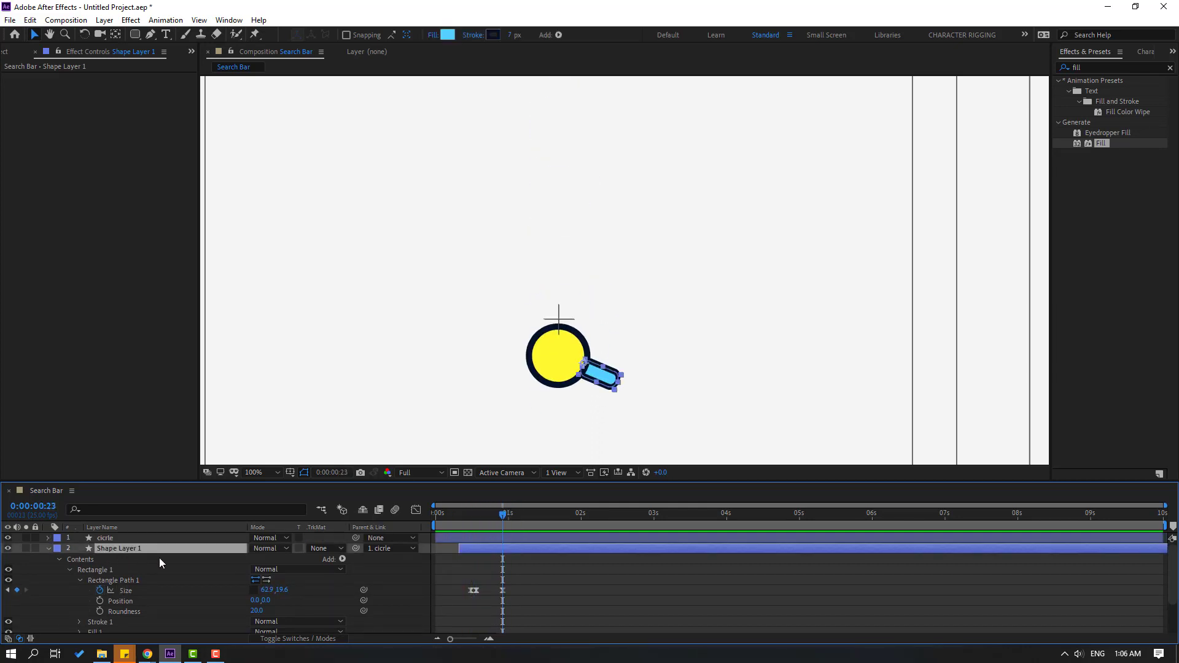
{"action": "key", "text": "p"}
{"action": "left_click", "coordinate": [78, 558]}
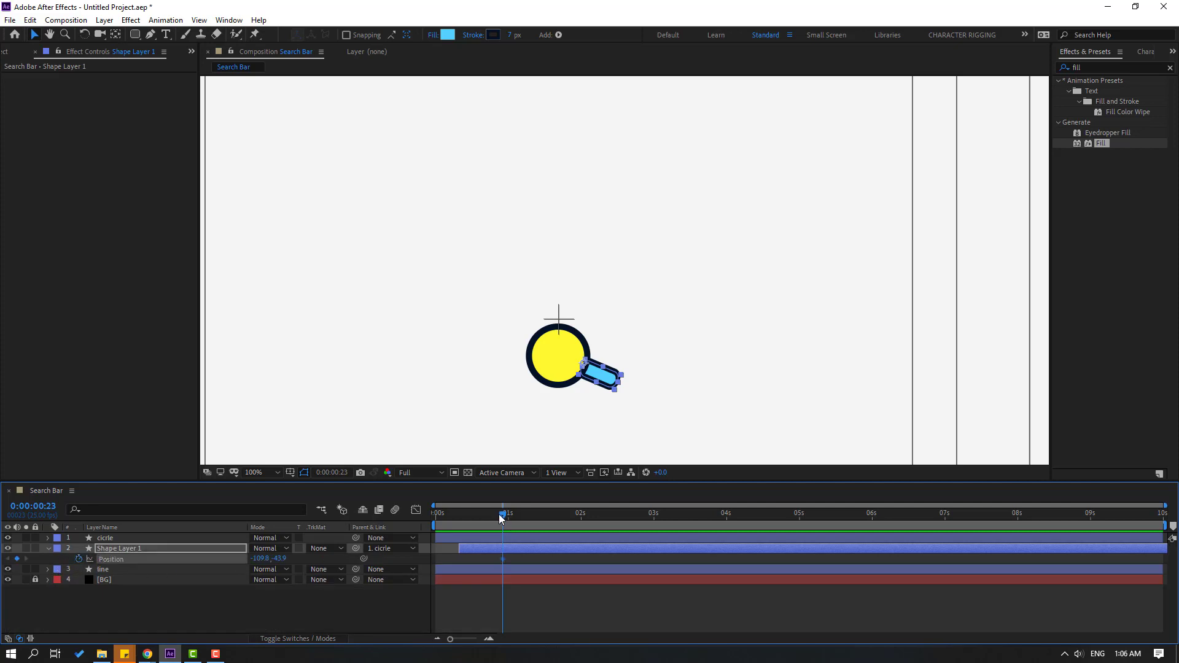
- At 0:00:00:16, move the handle inward under the circle to position -135.4, -56.9
{"action": "left_click_drag", "start_coordinate": [501, 518], "coordinate": [483, 518]}
{"action": "key", "text": "period"}
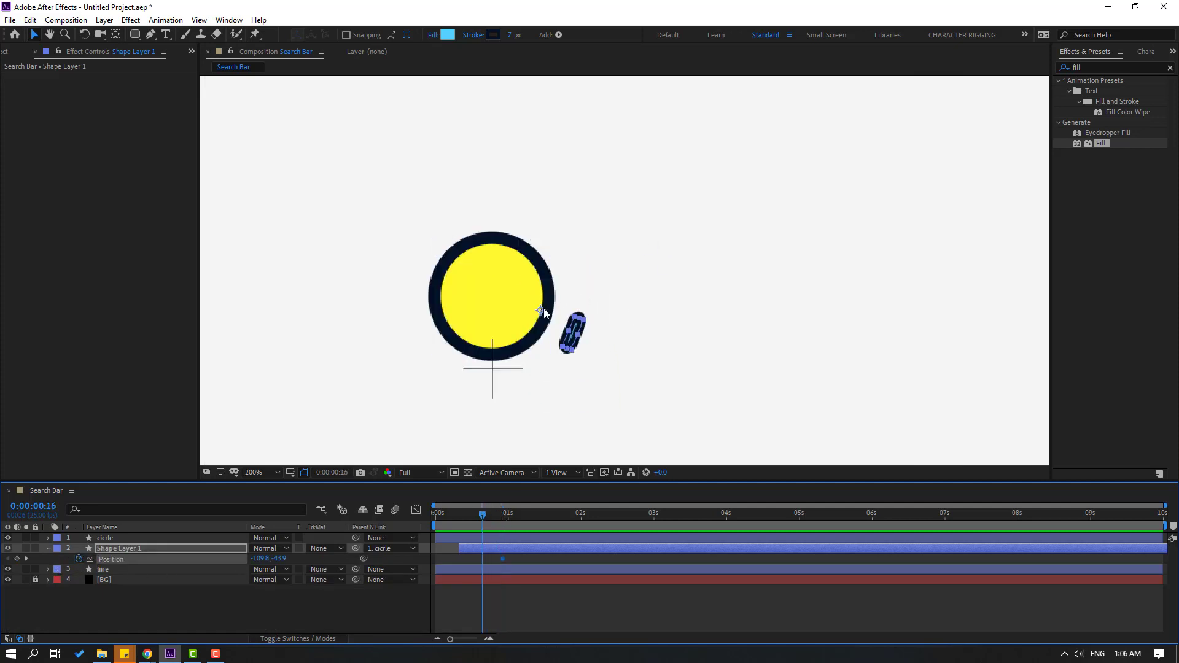
{"action": "left_click_drag", "start_coordinate": [547, 313], "coordinate": [516, 298]}
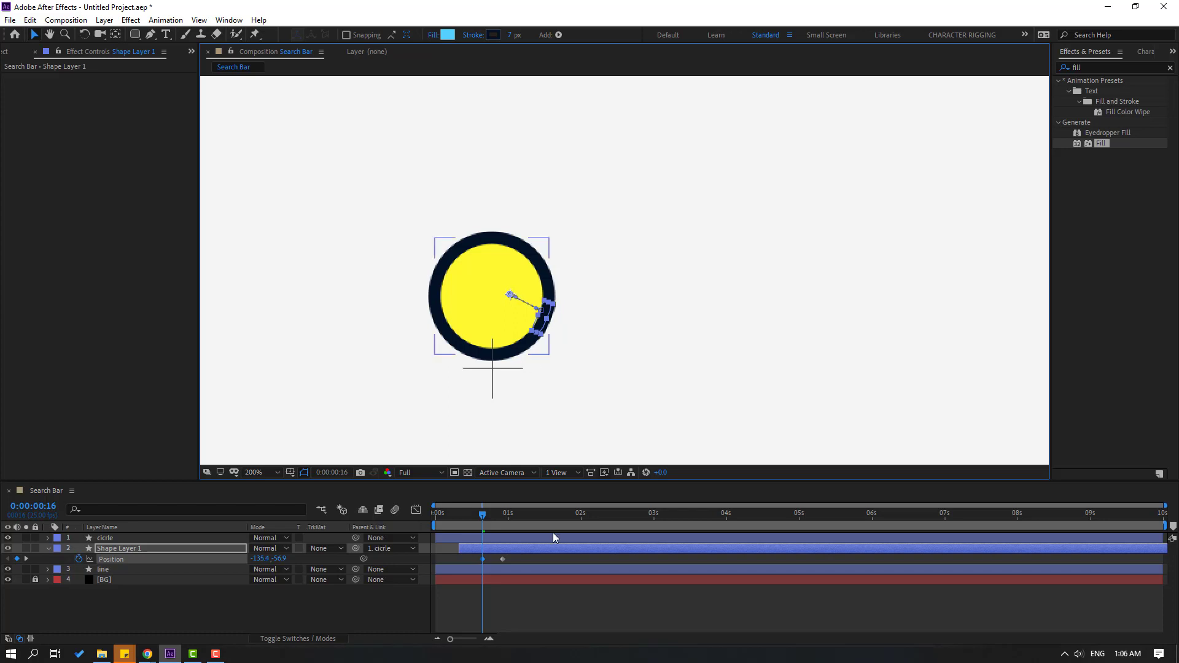
{"action": "mouse_move", "coordinate": [483, 516]}
{"action": "left_mouse_down"}
{"action": "mouse_move", "coordinate": [505, 516]}
{"action": "mouse_move", "coordinate": [486, 516]}
{"action": "left_mouse_up"}
{"action": "key", "text": "comma"}
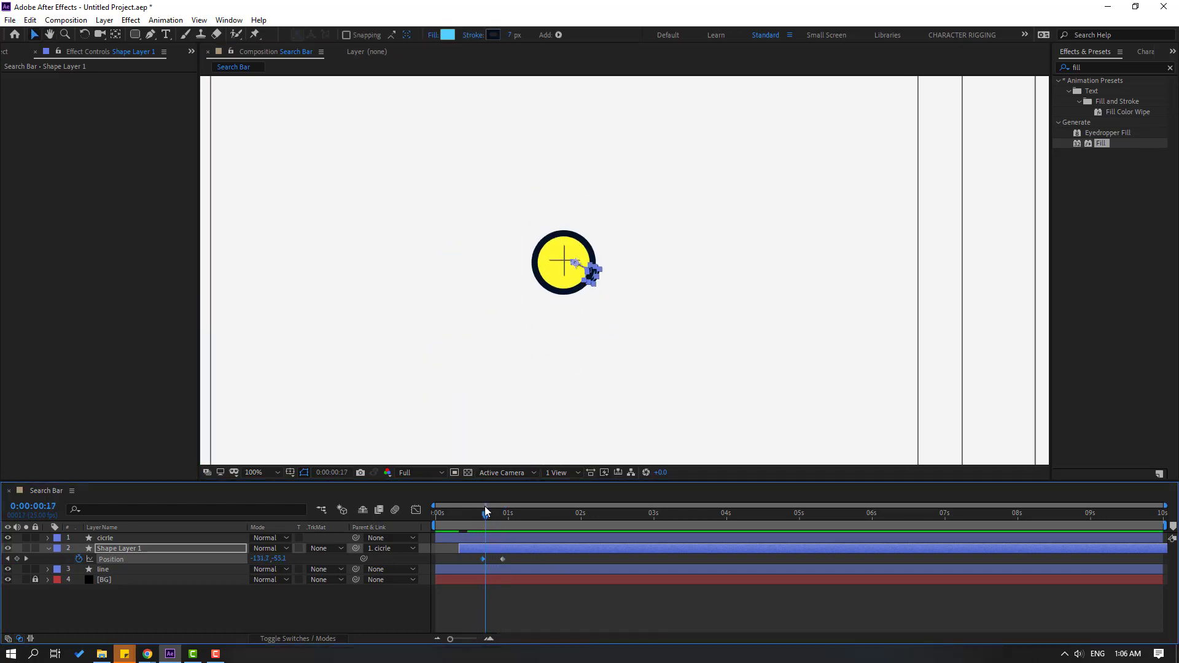
- Apply Easy Ease to both Position keyframes of the handle and preview the animation
{"action": "left_click", "coordinate": [468, 567]}
{"action": "left_click_drag", "start_coordinate": [468, 566], "coordinate": [509, 555]}
{"action": "right_click", "coordinate": [482, 559]}
{"action": "mouse_move", "coordinate": [516, 549]}
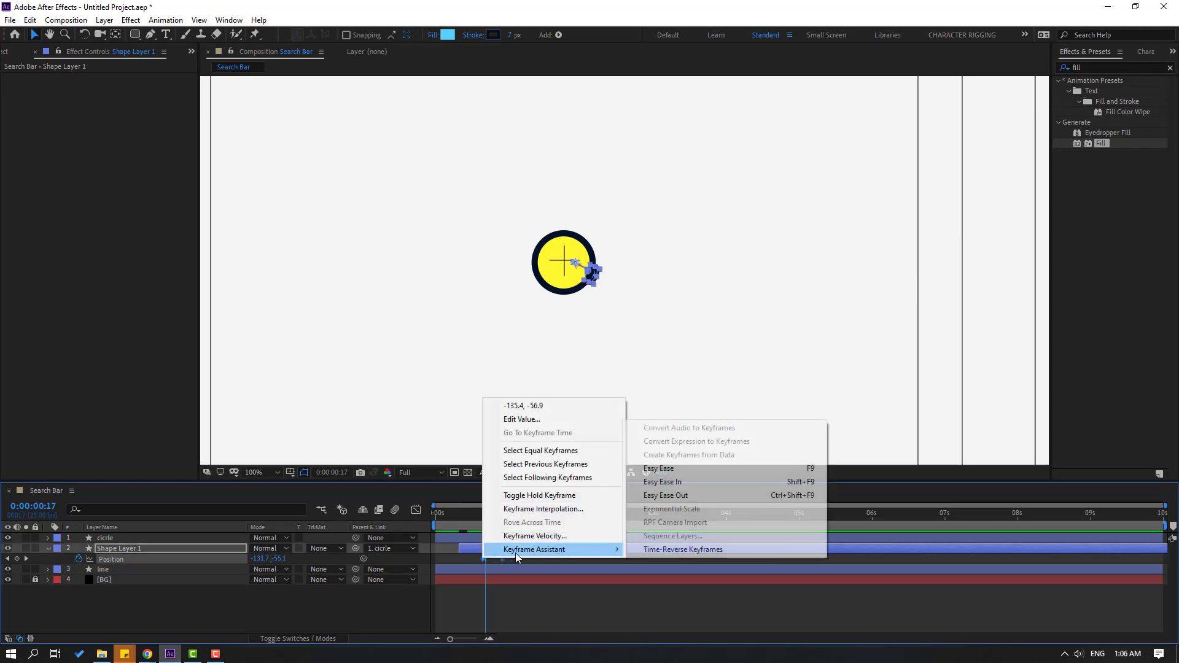
{"action": "left_click", "coordinate": [676, 468]}
{"action": "left_click", "coordinate": [566, 607]}
{"action": "key", "text": "comma"}
{"action": "key", "text": "space"}
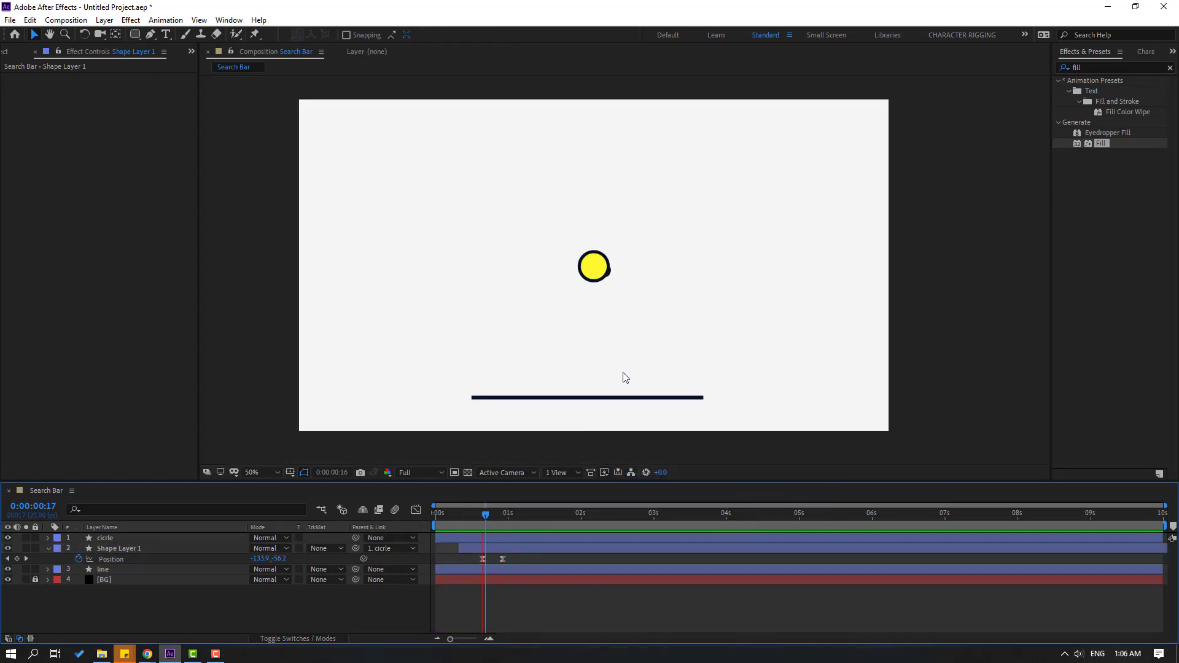
{"action": "key", "text": "period"}
{"action": "key", "text": "space"}
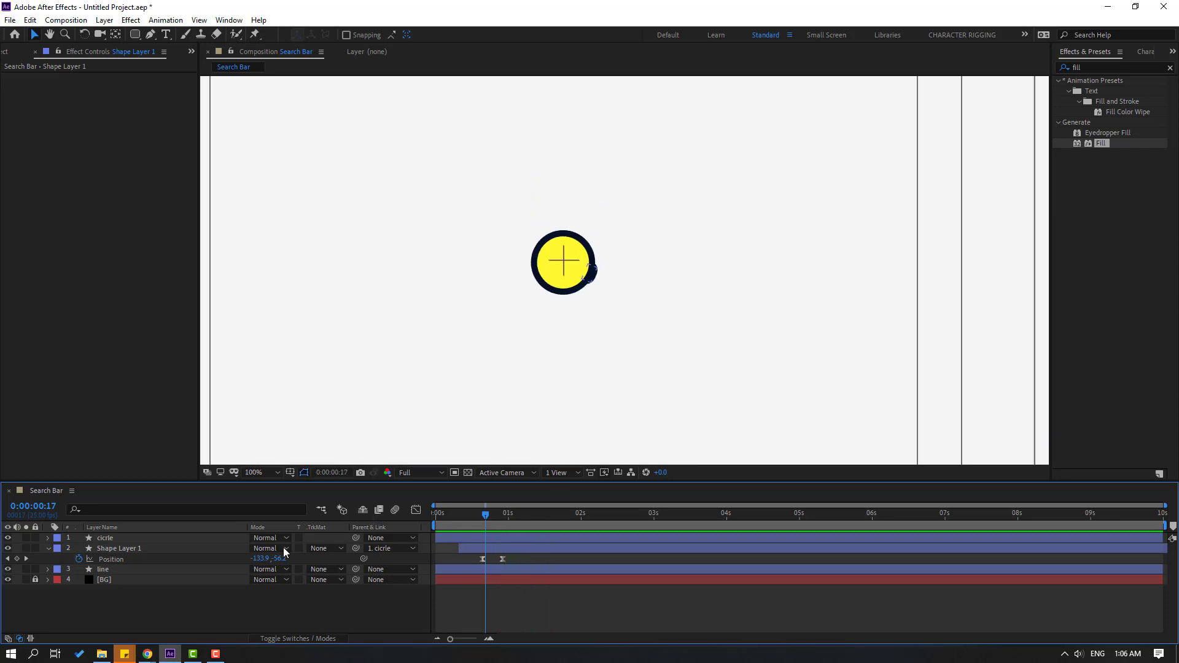
- Add a Rotation keyframe to Shape Layer 1 at 0:00:00:16 and set the rotation to 51°
{"action": "left_click", "coordinate": [152, 548]}
{"action": "scroll", "coordinate": [656, 271], "scroll_direction": "up", "scroll_amount": 2}
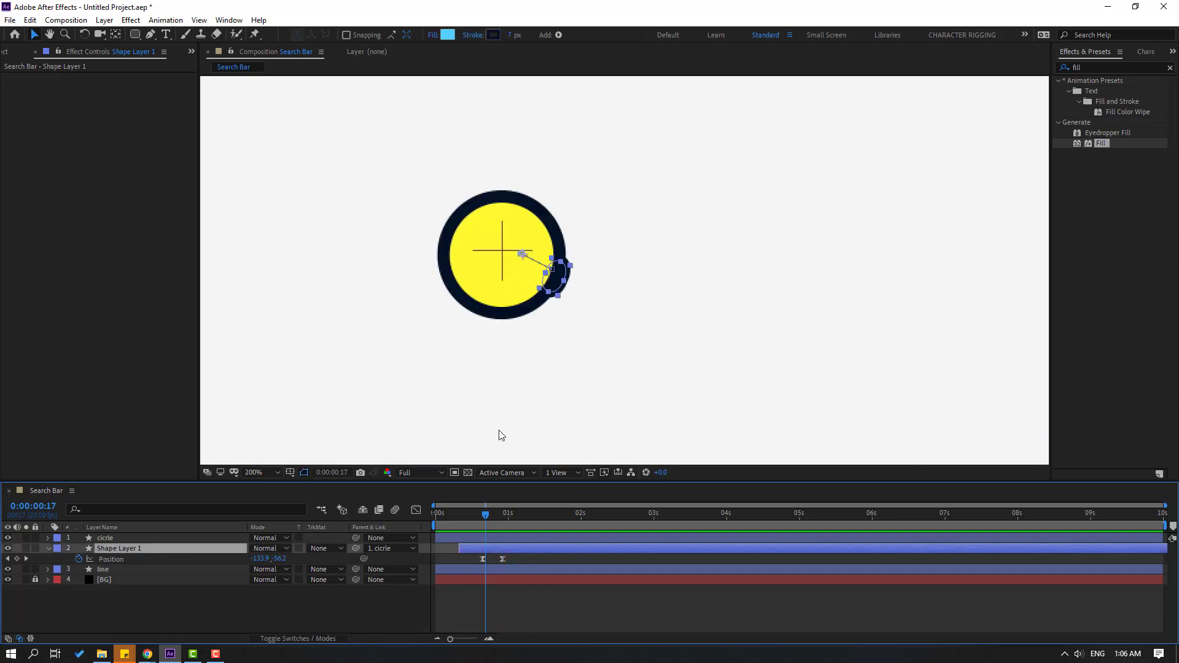
{"action": "key", "text": "shift+r"}
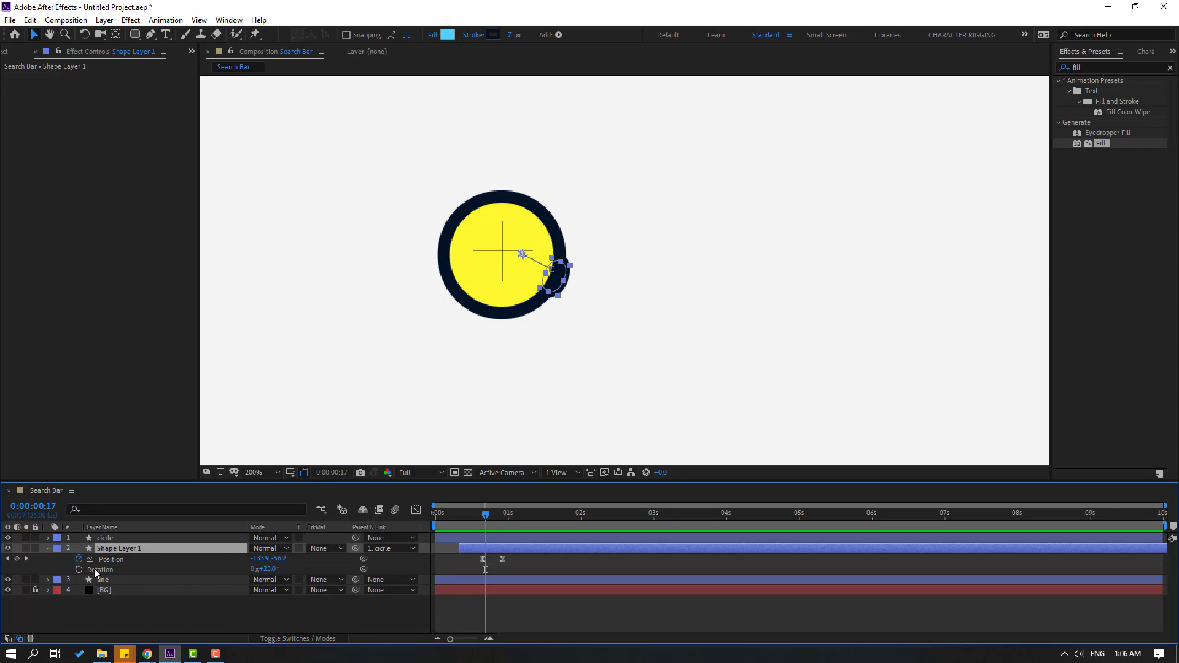
{"action": "left_click", "coordinate": [79, 569]}
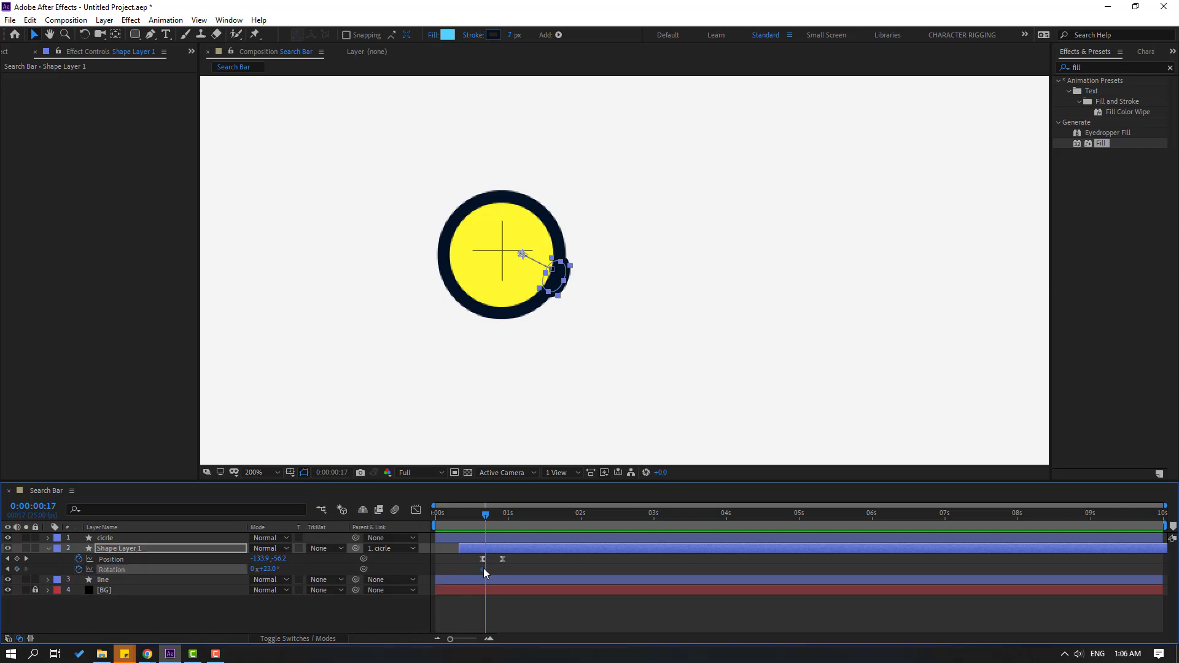
{"action": "left_click", "coordinate": [482, 518]}
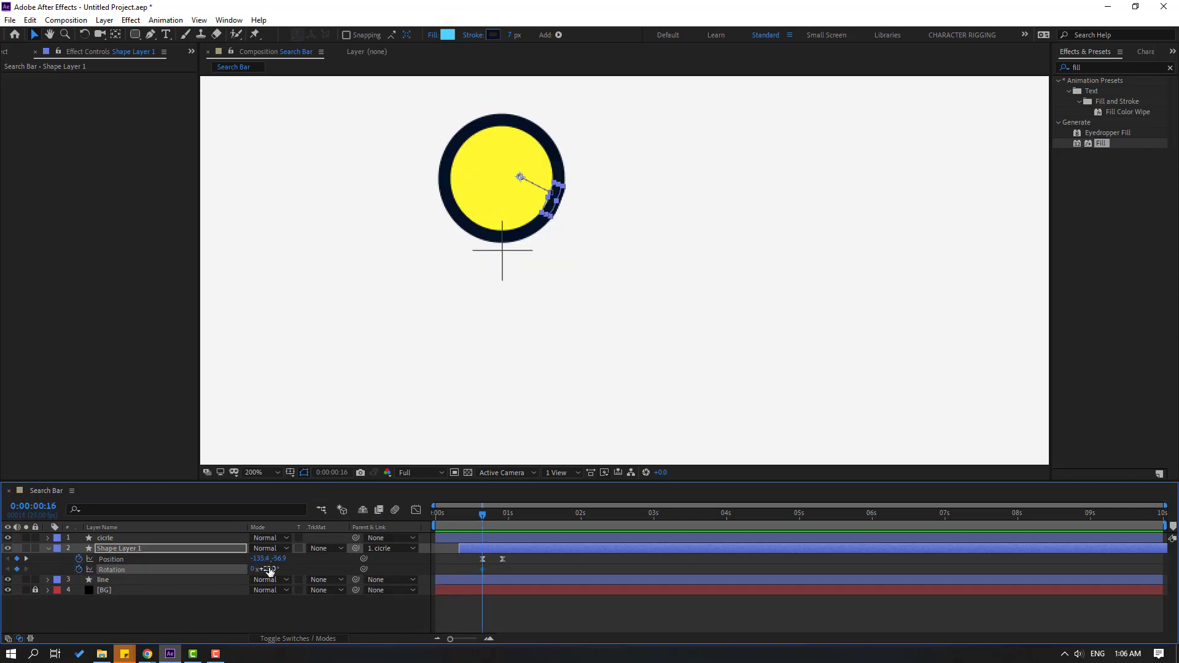
{"action": "left_click_drag", "start_coordinate": [269, 570], "coordinate": [286, 573]}
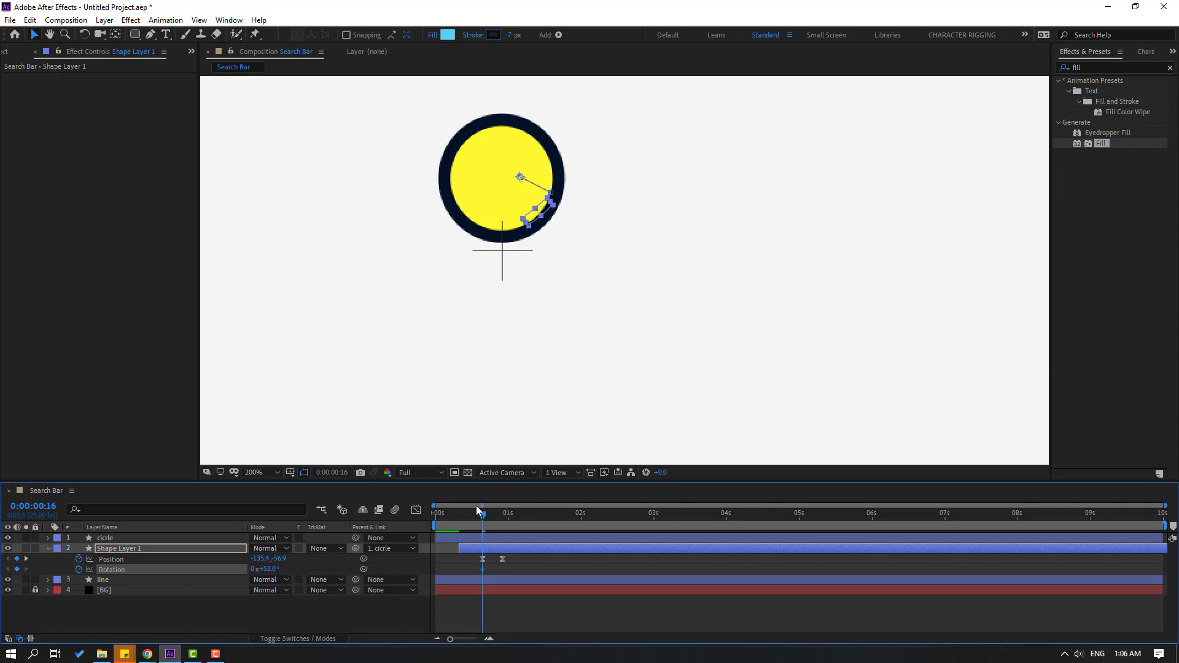
- Set Shape Layer 1's rotation to -10° at 0:00:01:01 to add a second Rotation keyframe
{"action": "left_click_drag", "start_coordinate": [482, 518], "coordinate": [511, 516]}
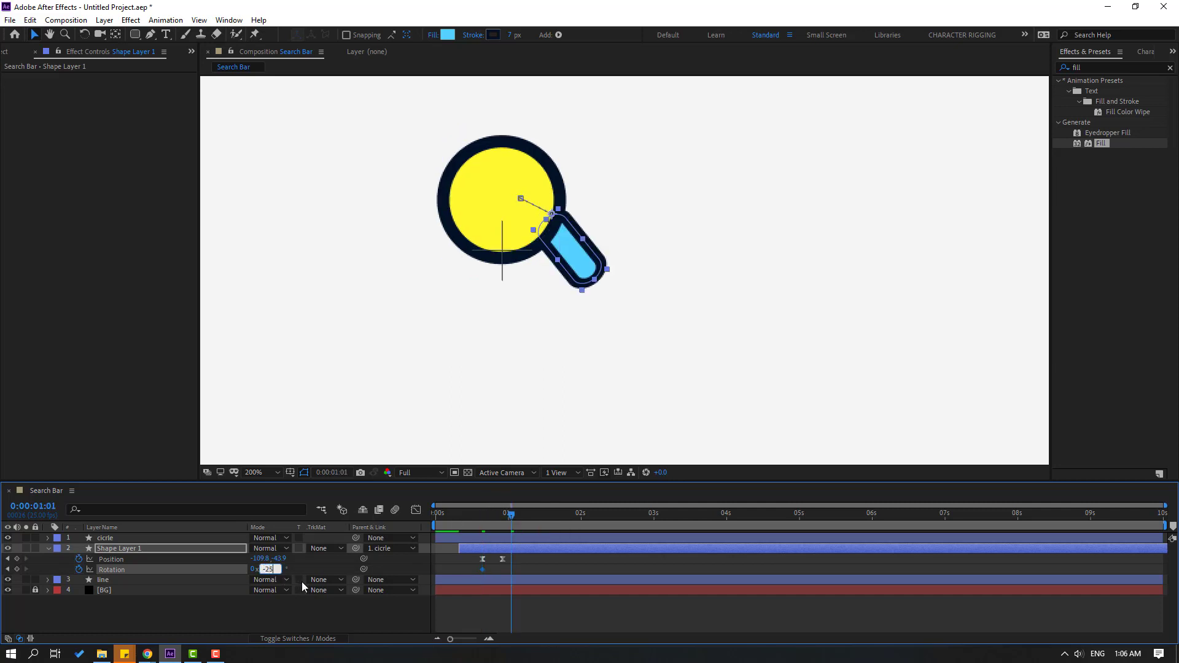
{"action": "type", "text": "-25"}
{"action": "key", "text": "Return"}
{"action": "left_click", "coordinate": [272, 570]}
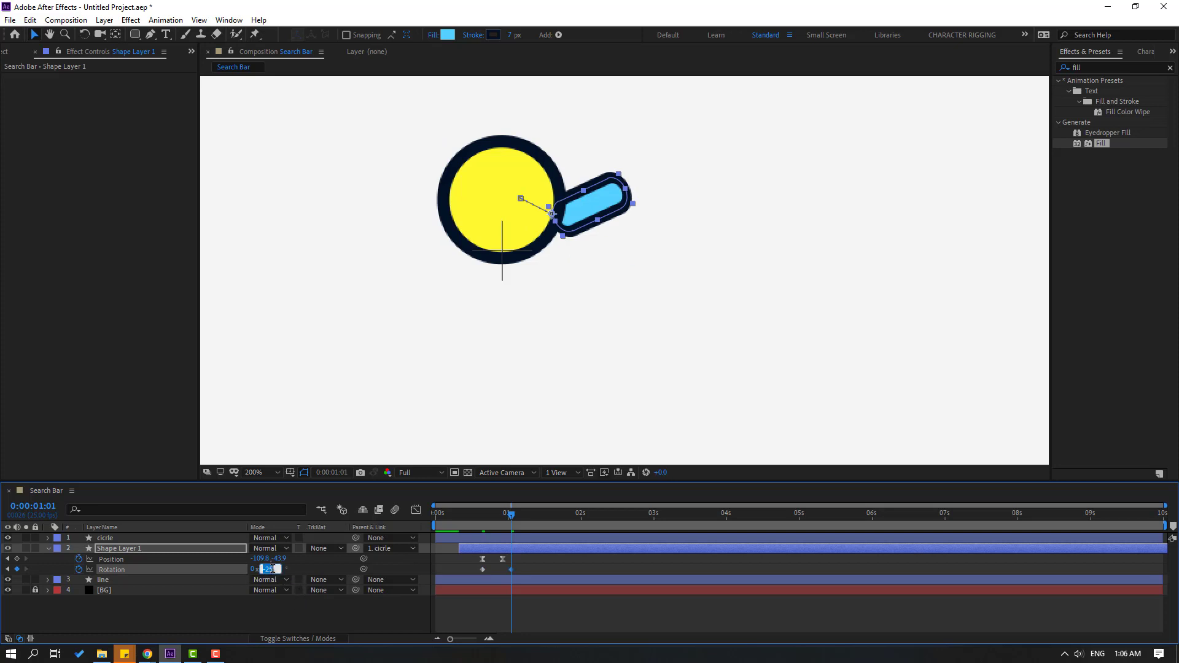
{"action": "type", "text": "-10"}
{"action": "key", "text": "Return"}
- Add Rotation keyframes to Shape Layer 1 of 43° at 0:00:01:11 and 7° at 0:00:01:21
{"action": "key", "text": "shift+Page_Down"}
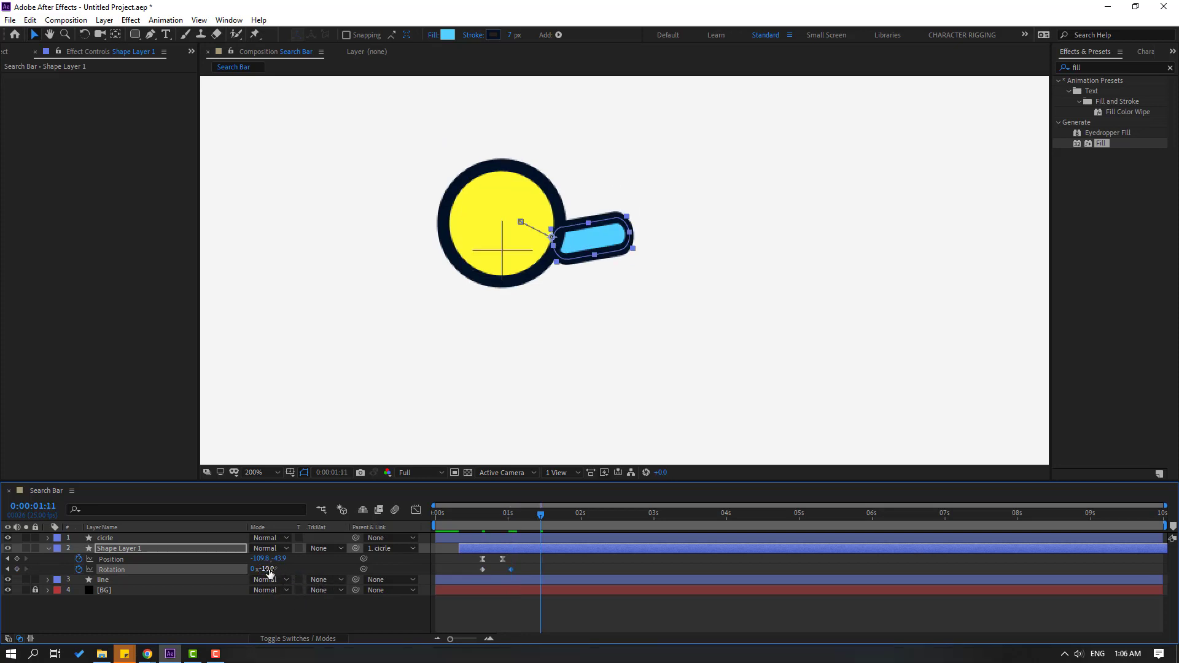
{"action": "left_click_drag", "start_coordinate": [271, 572], "coordinate": [307, 589]}
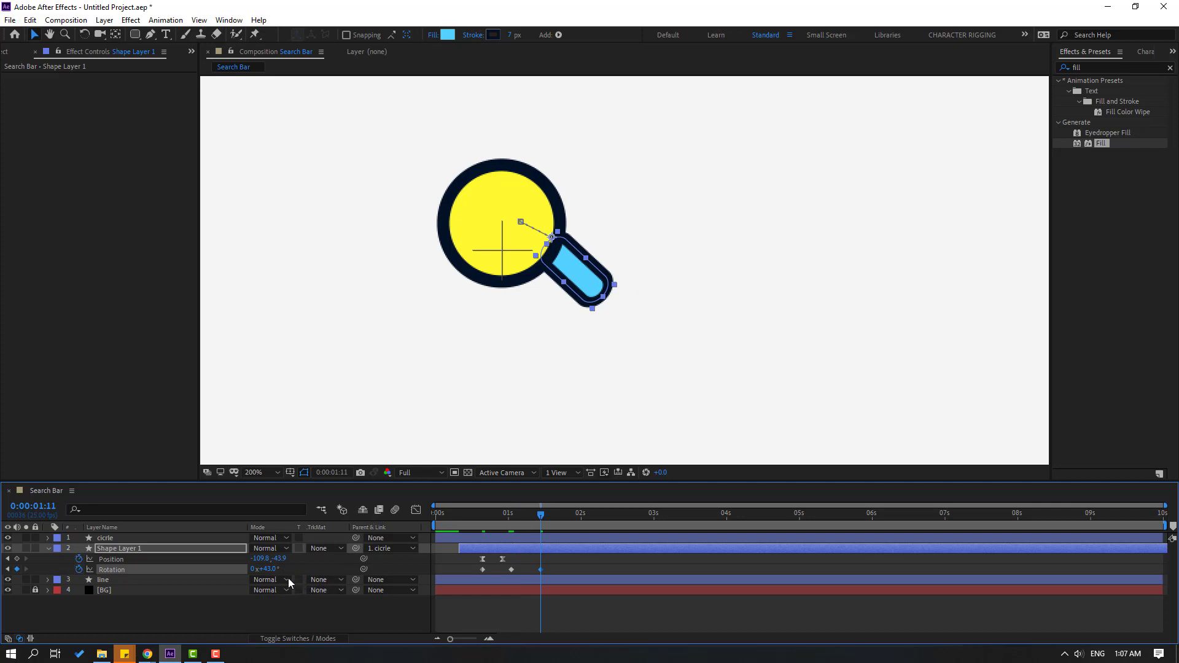
{"action": "key", "text": "shift+Page_Down"}
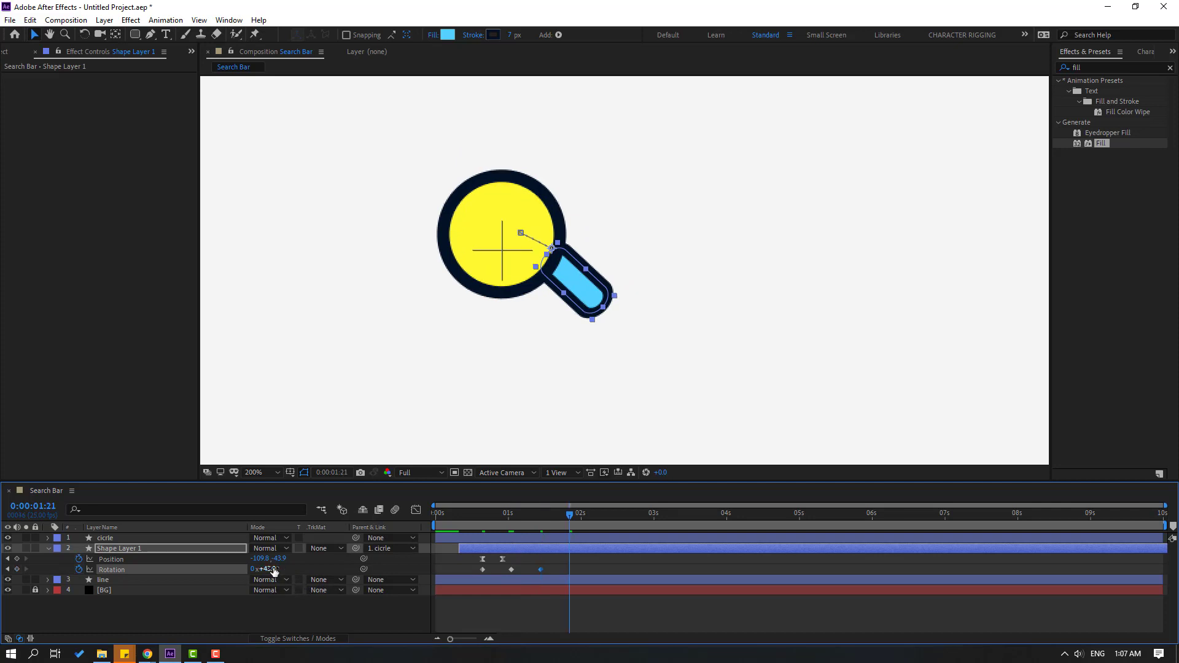
{"action": "left_click_drag", "start_coordinate": [273, 569], "coordinate": [256, 570]}
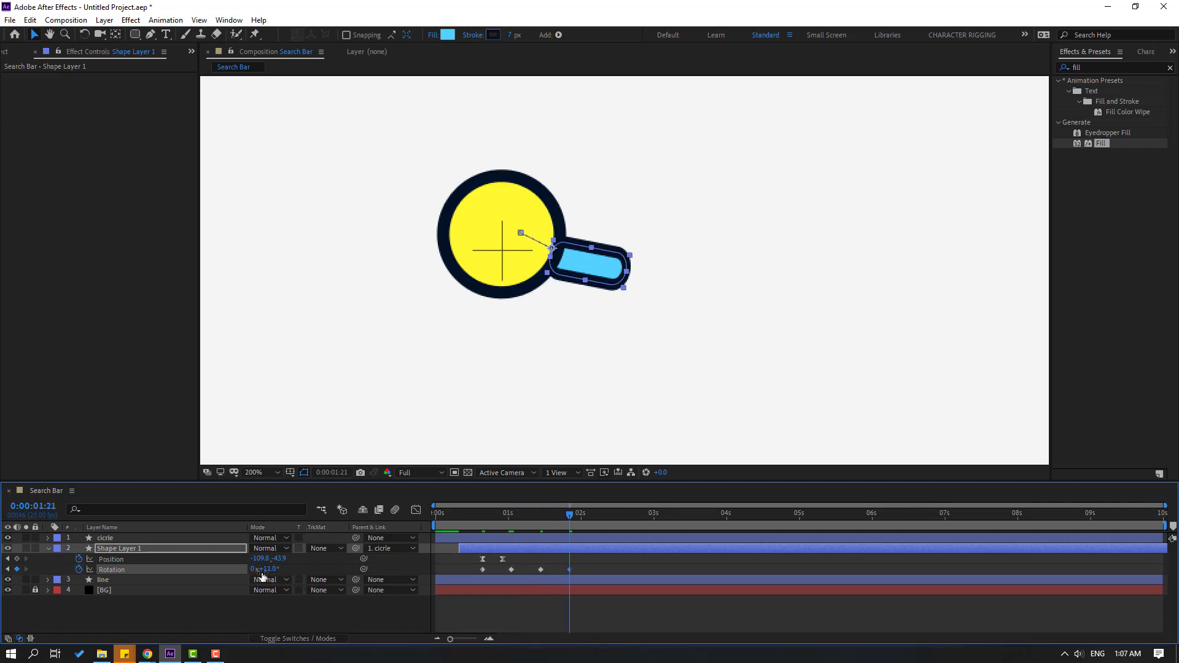
{"action": "left_click", "coordinate": [272, 570]}
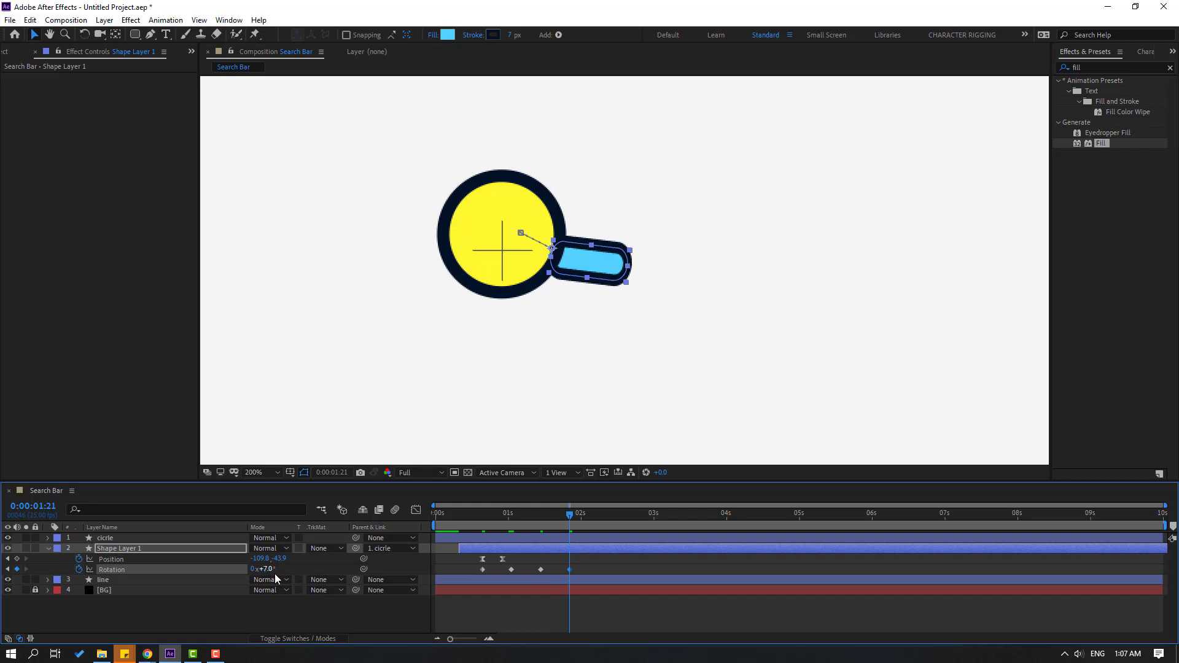
- Continue the handle's swing with Rotation keyframes at 0:00:02:06 and at 0:00:02:16, the last one set to 22°
{"action": "key", "text": "shift+Page_Down"}
{"action": "mouse_move", "coordinate": [275, 573]}
{"action": "left_mouse_down"}
{"action": "mouse_move", "coordinate": [288, 569]}
{"action": "mouse_move", "coordinate": [265, 570]}
{"action": "left_mouse_up"}
{"action": "key", "text": "shift+Page_Down"}
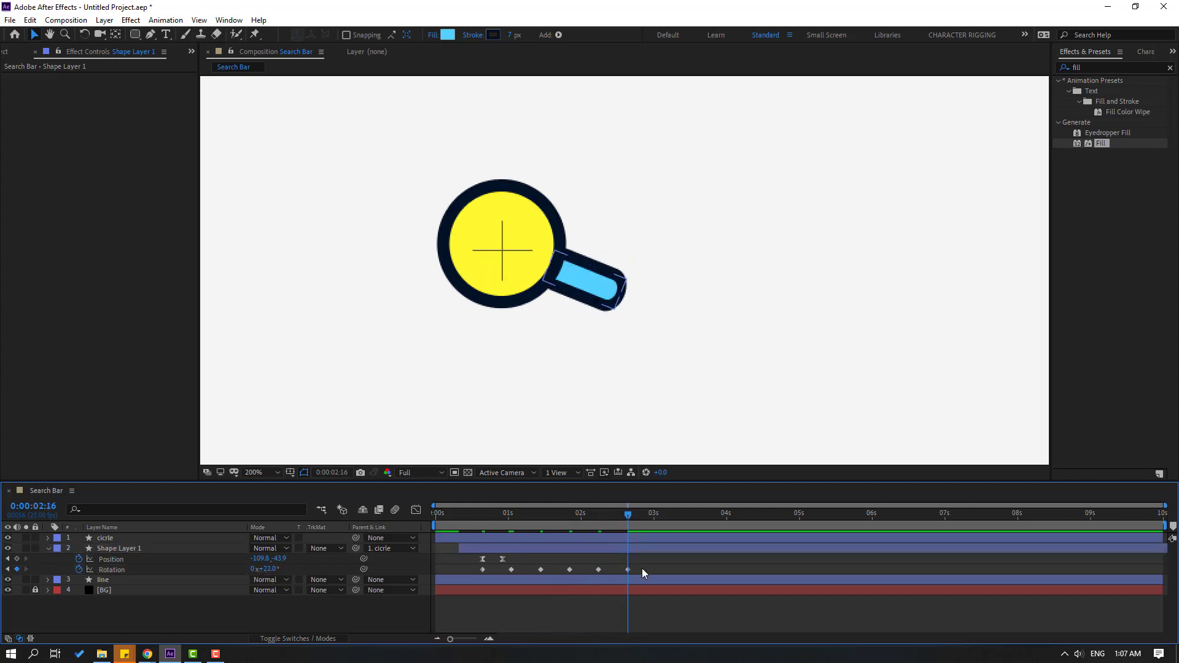
- Apply Easy Ease to all Rotation keyframes of Shape Layer 1 and preview the handle's swing
{"action": "left_click_drag", "start_coordinate": [642, 568], "coordinate": [462, 576]}
{"action": "right_click", "coordinate": [484, 570]}
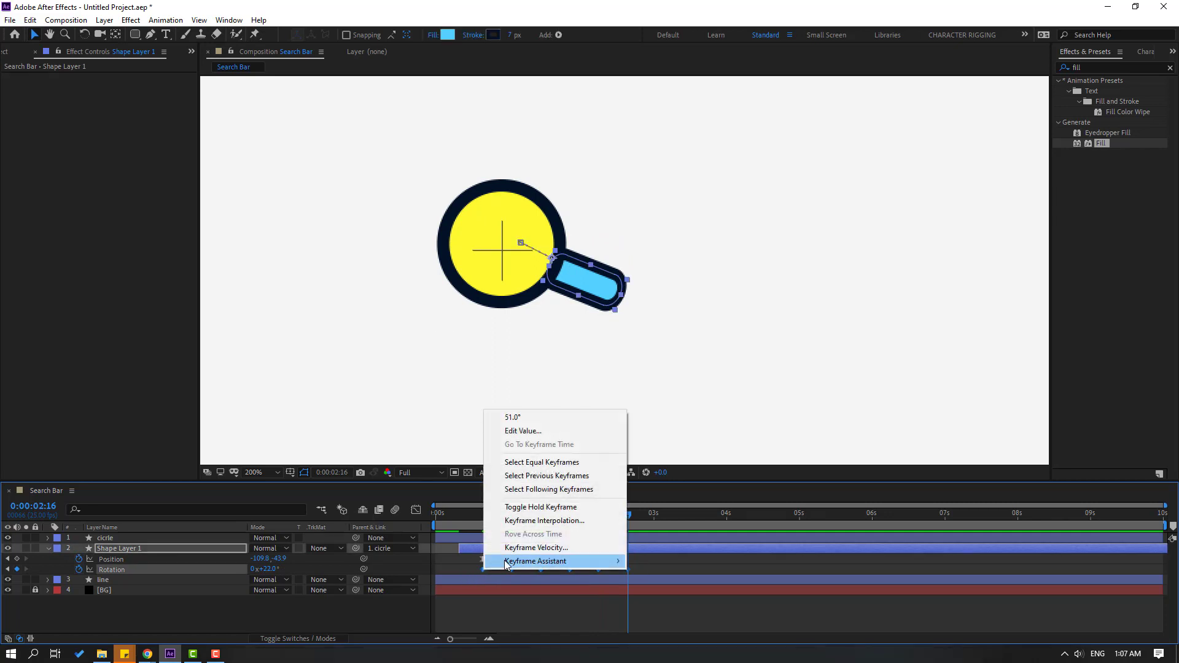
{"action": "mouse_move", "coordinate": [504, 560]}
{"action": "left_click", "coordinate": [687, 479]}
{"action": "key", "text": "comma"}
{"action": "key", "text": "space"}
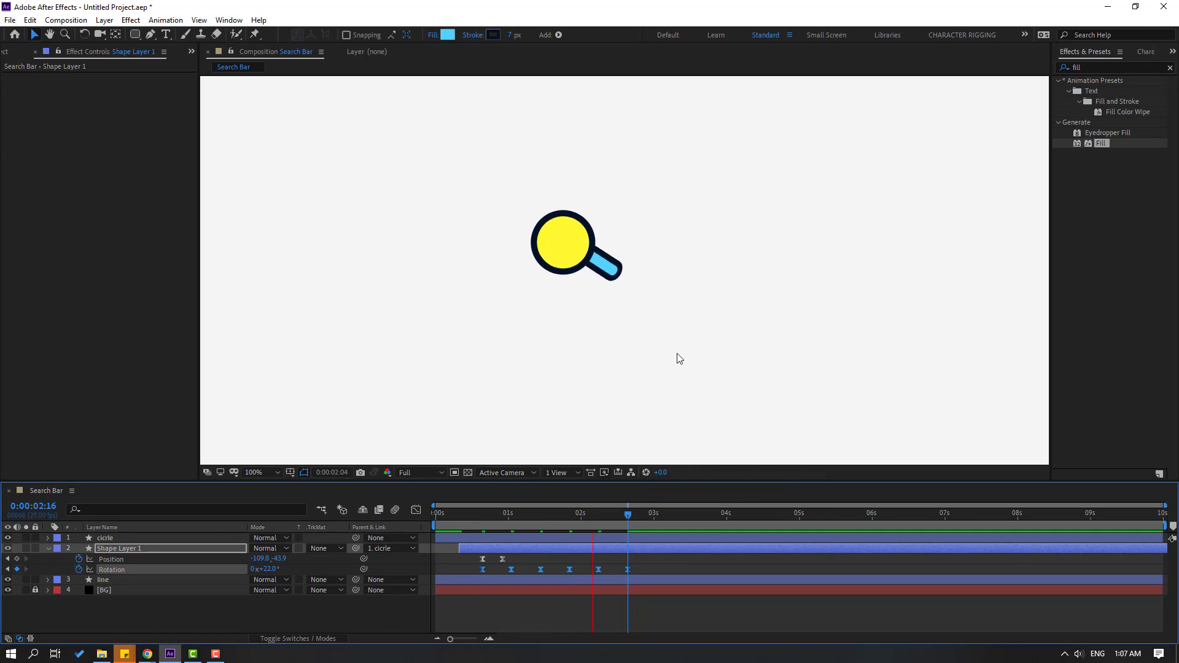
- Shift Shape Layer 1 with its keyframes about three frames earlier in the timeline and preview the animation
{"action": "left_click_drag", "start_coordinate": [470, 522], "coordinate": [468, 547]}
{"action": "left_click", "coordinate": [110, 550]}
{"action": "key", "text": "space"}
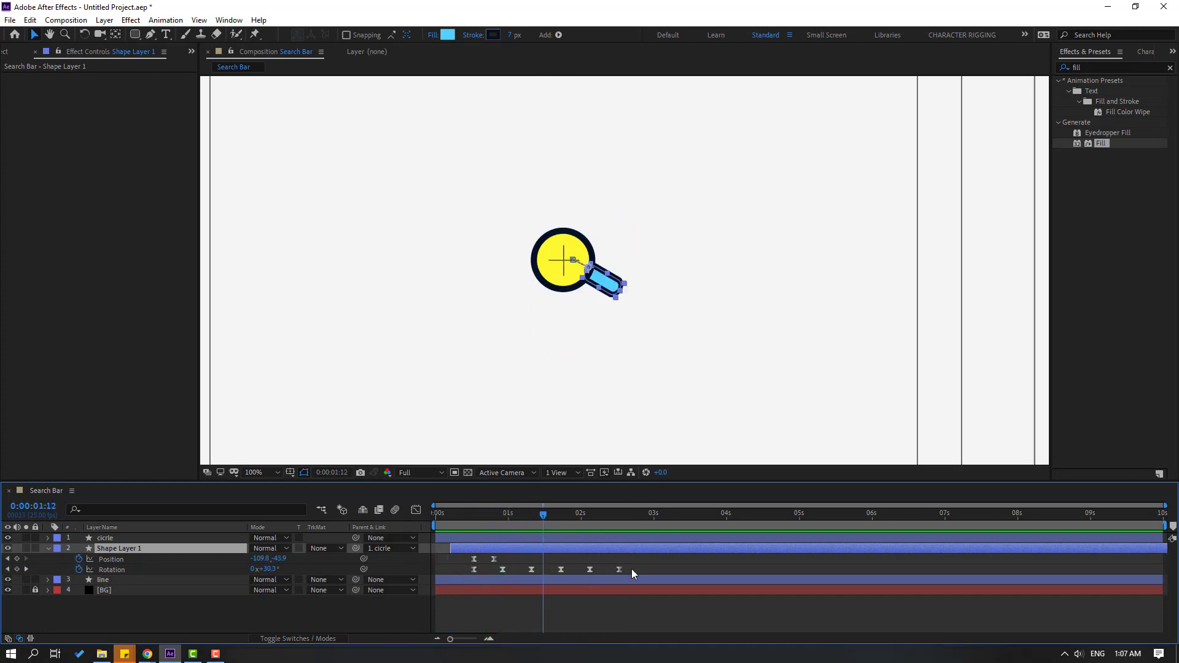
- Move all Rotation keyframes of Shape Layer 1 about six frames earlier and play back the result
{"action": "left_click_drag", "start_coordinate": [631, 566], "coordinate": [459, 569]}
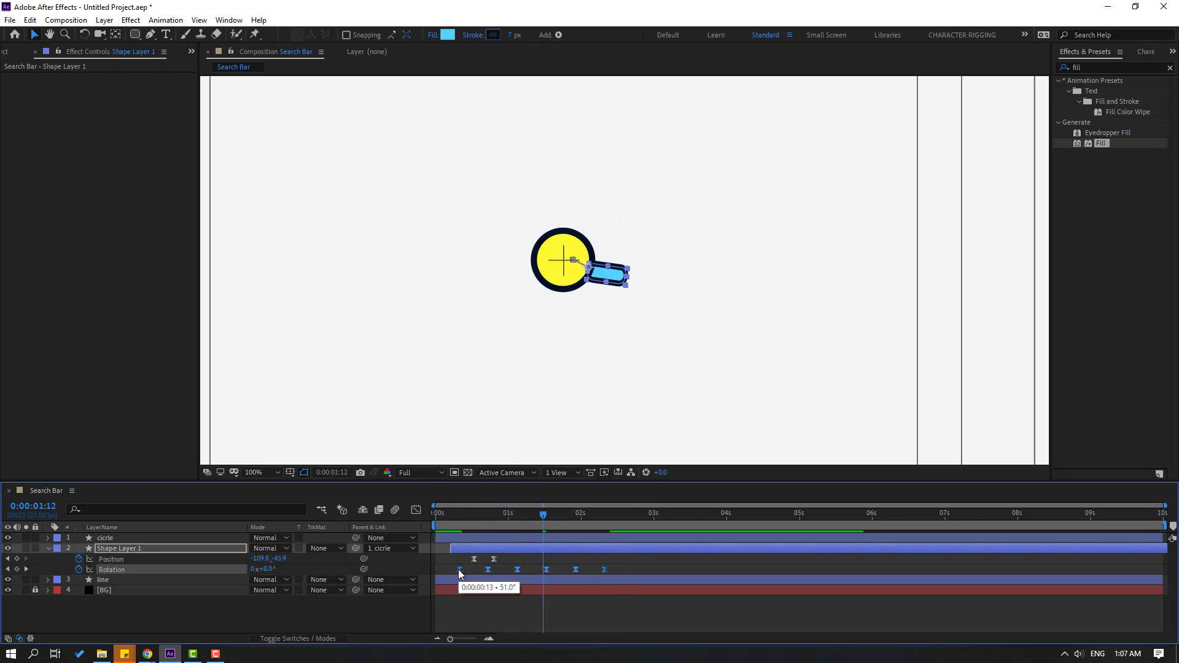
{"action": "key", "text": "space"}
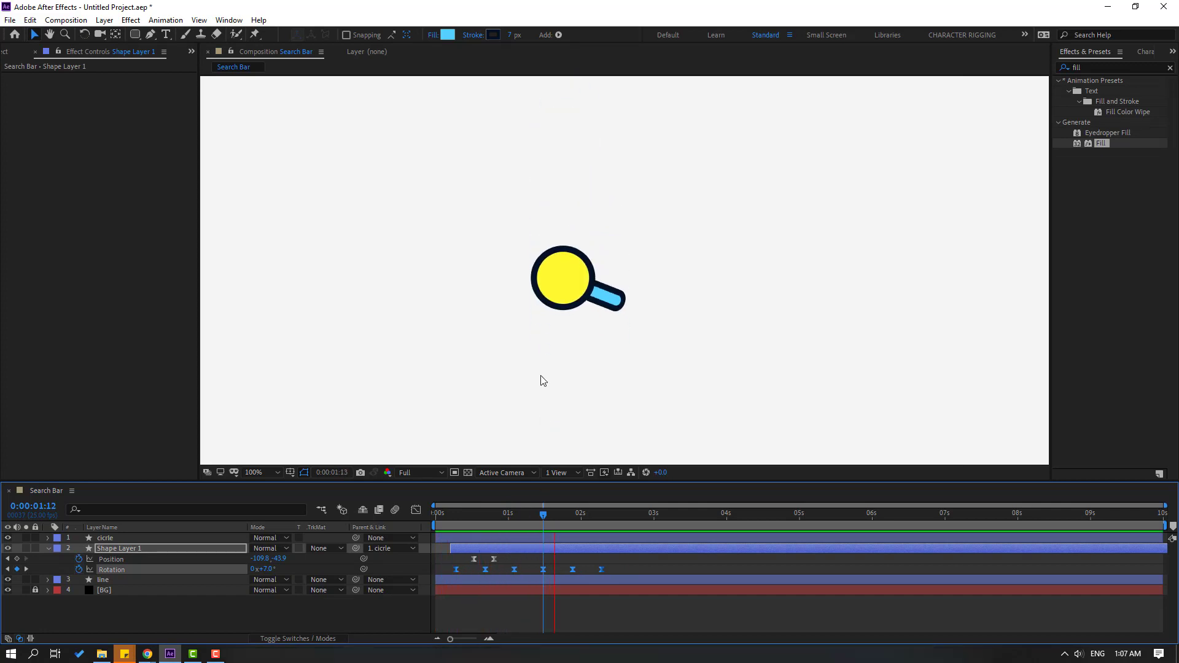
{"action": "scroll", "coordinate": [540, 381], "scroll_direction": "down", "scroll_amount": 2}
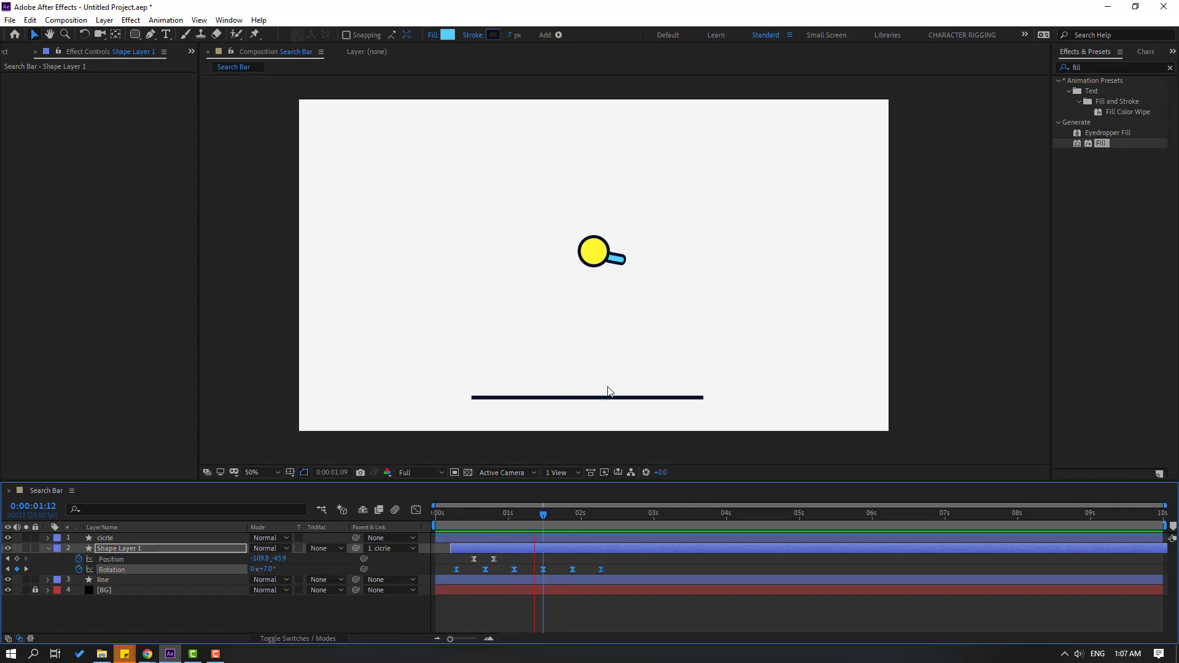
- Show the title/action safe guides and, at 0:00:02:20, draw a rounded rectangle about 748 by 112 px over the magnifying glass
{"action": "key", "text": "apostrophe"}
{"action": "left_click", "coordinate": [639, 517]}
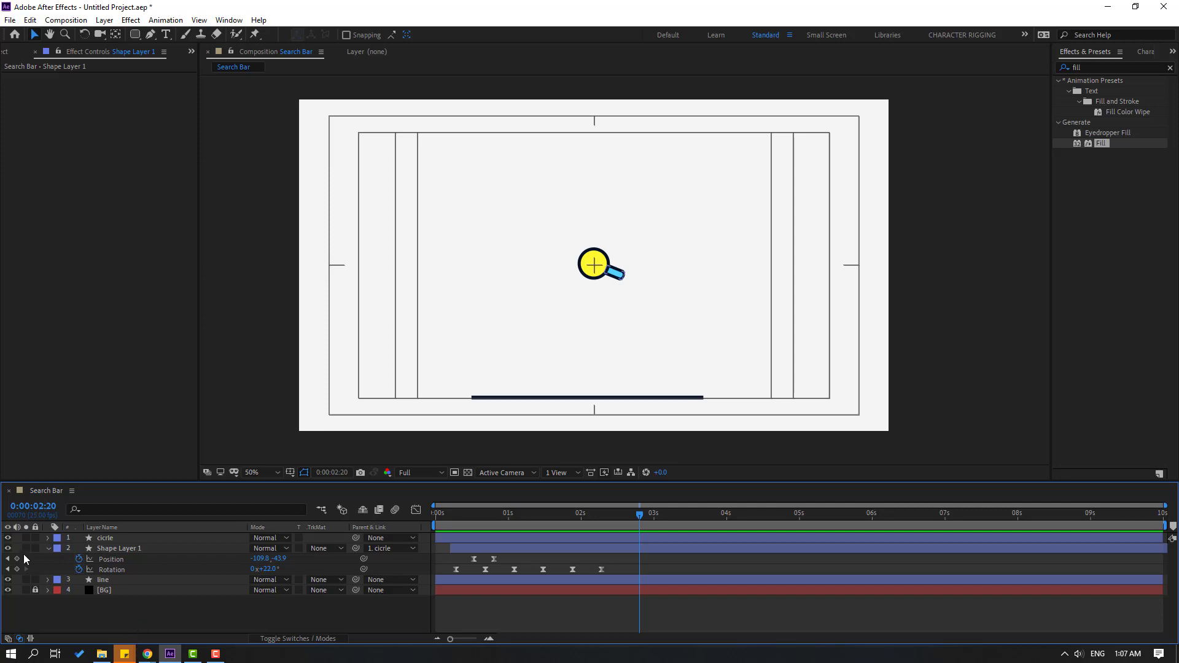
{"action": "left_click", "coordinate": [48, 548]}
{"action": "left_click_drag", "start_coordinate": [137, 35], "coordinate": [220, 45]}
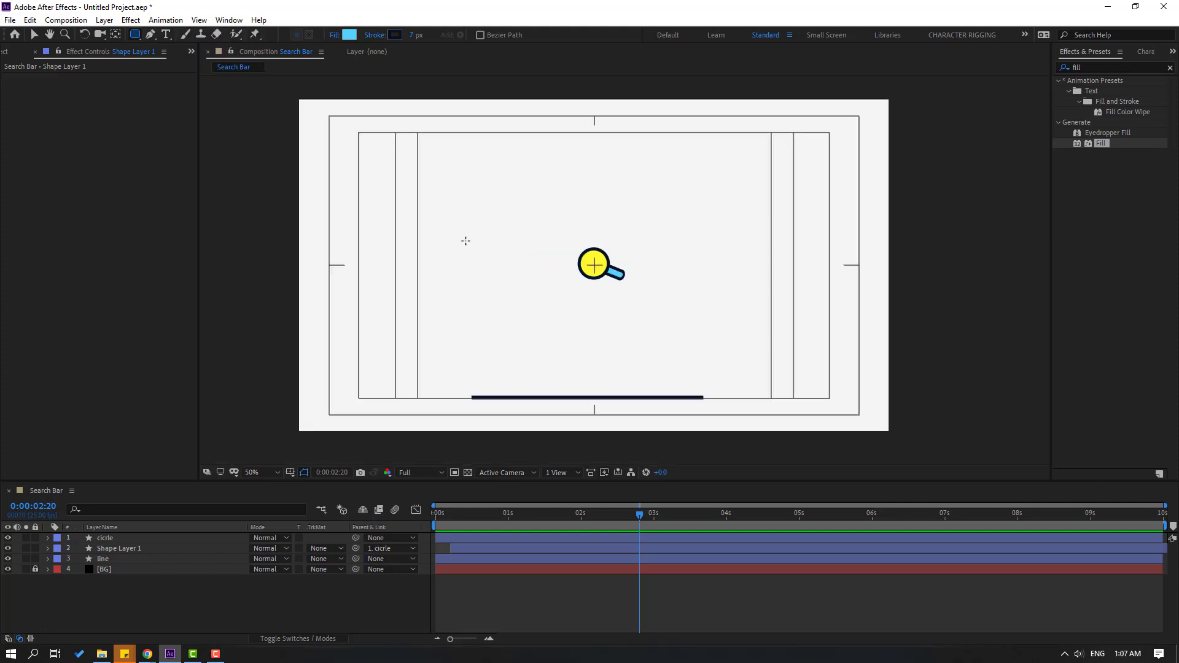
{"action": "left_click_drag", "start_coordinate": [466, 241], "coordinate": [695, 276]}
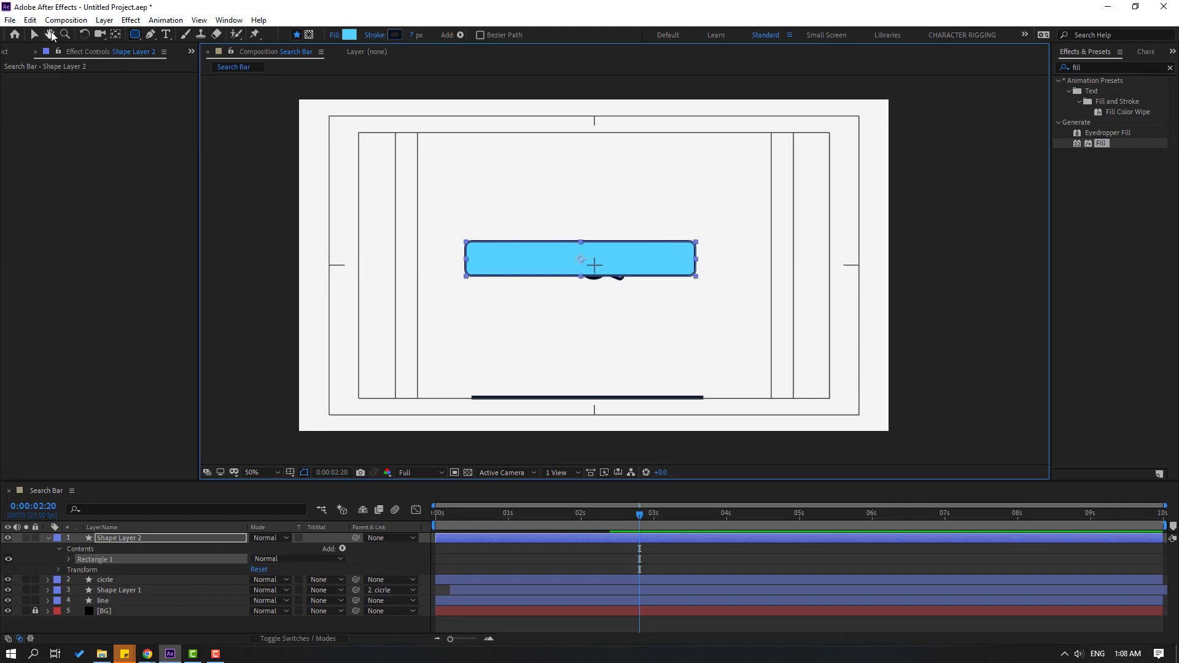
{"action": "left_click", "coordinate": [35, 35]}
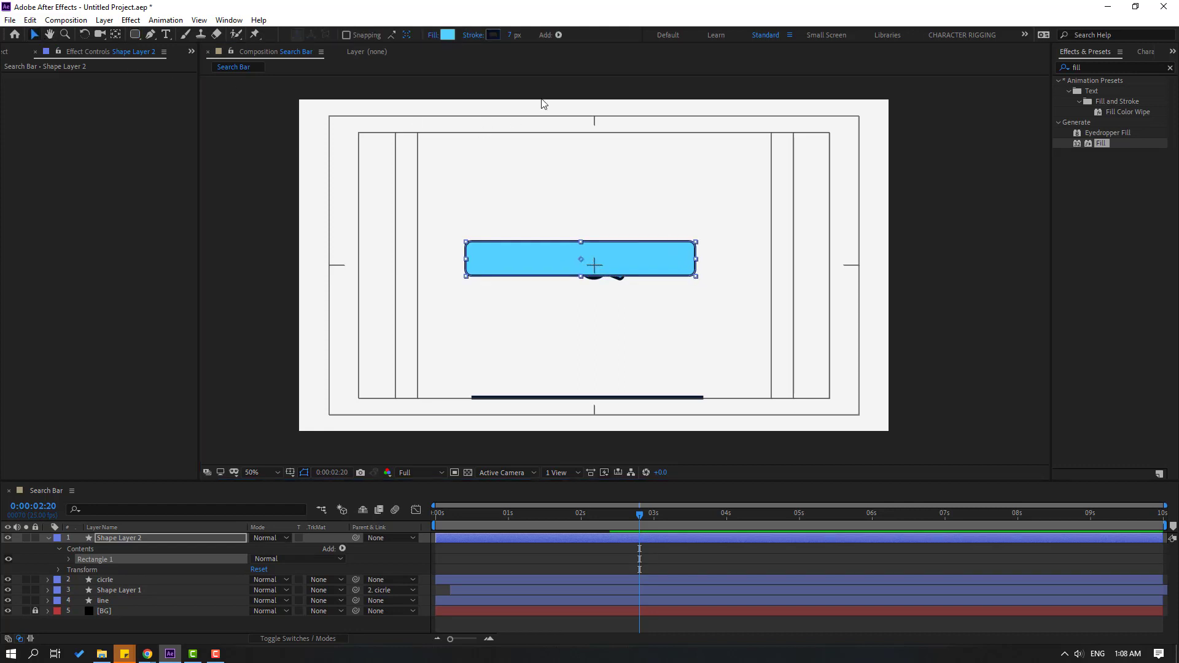
- Give the rounded rectangle a 10 px stroke and a yellow fill, FFE554
{"action": "left_click", "coordinate": [515, 35]}
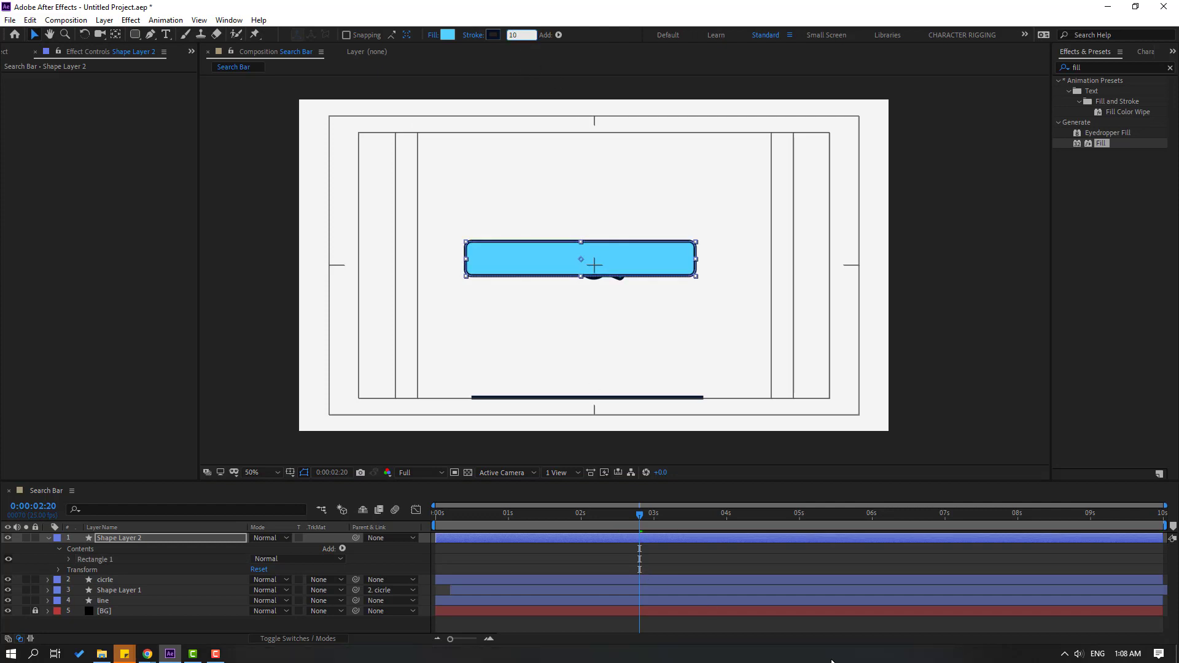
{"action": "left_click", "coordinate": [48, 538]}
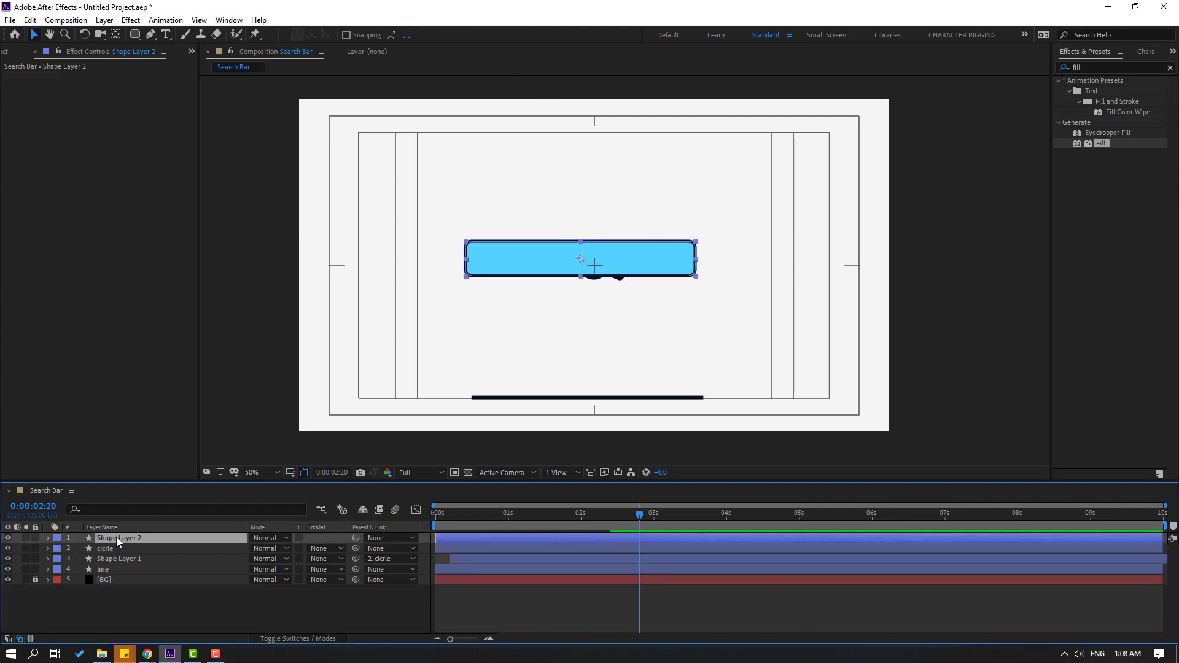
{"action": "left_click", "coordinate": [447, 35]}
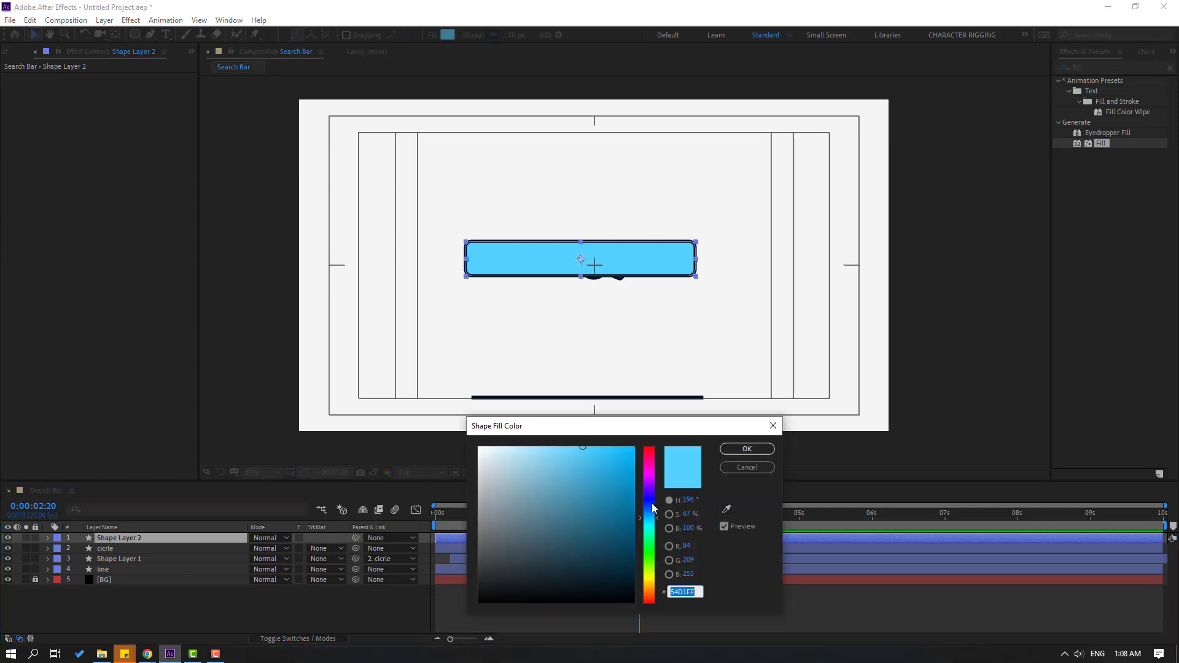
{"action": "left_click_drag", "start_coordinate": [653, 507], "coordinate": [646, 585]}
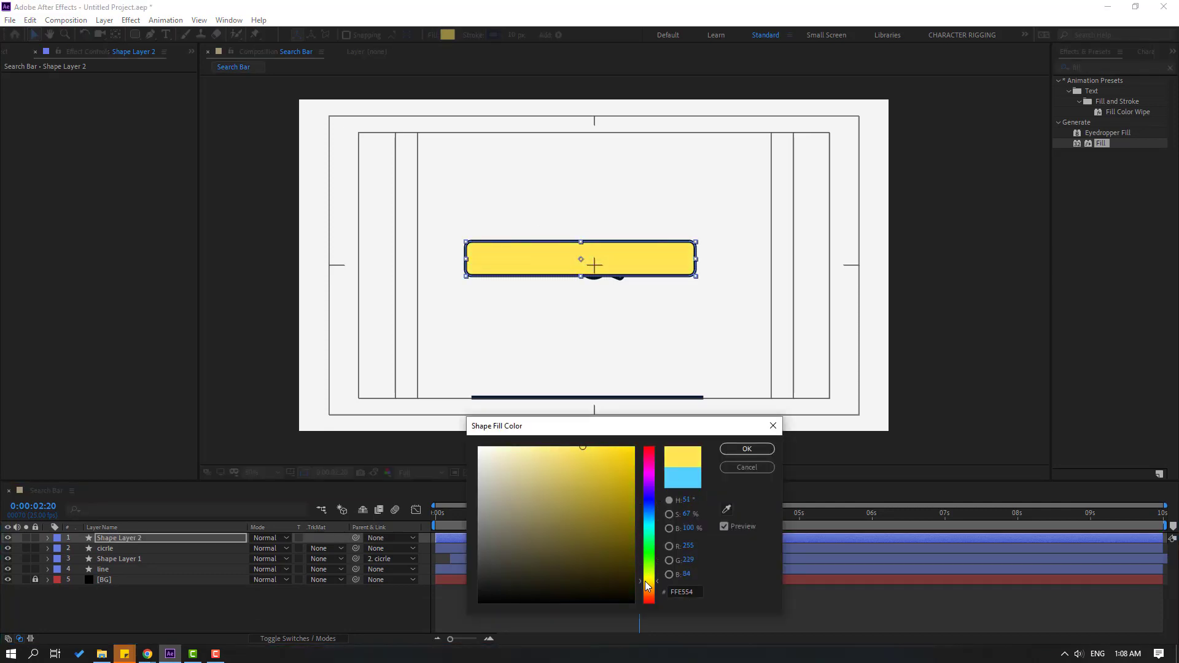
{"action": "left_click", "coordinate": [747, 448]}
- Rename the rounded rectangle's layer as "search bar"
{"action": "key", "text": "Return"}
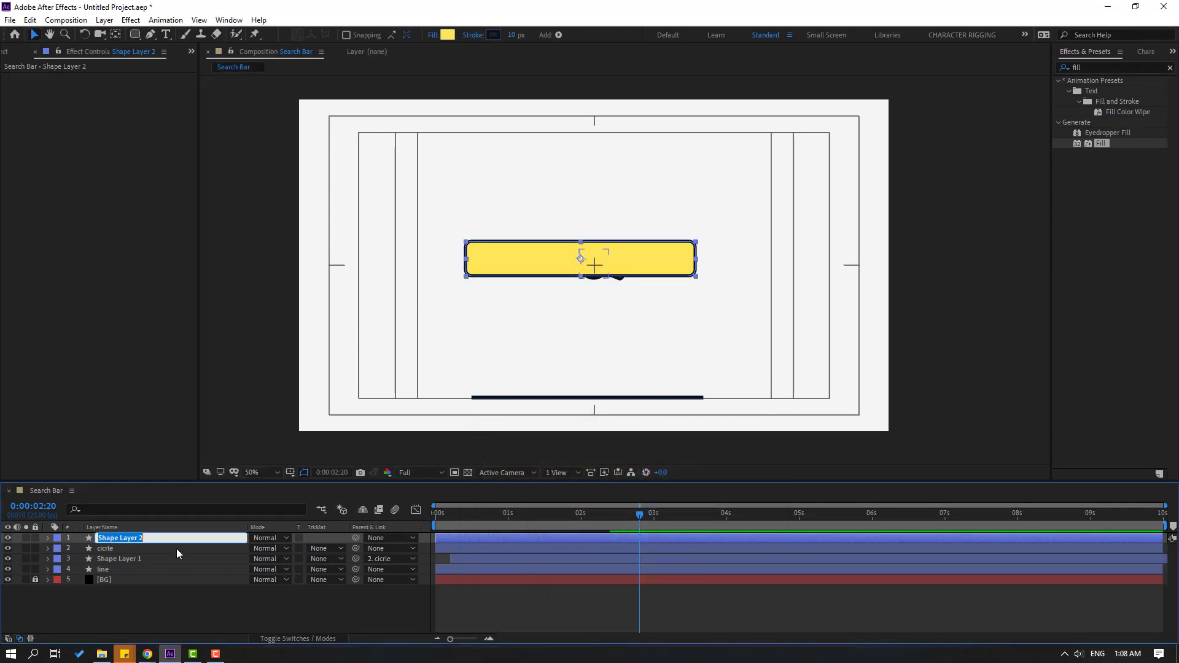
{"action": "type", "text": "search bar"}
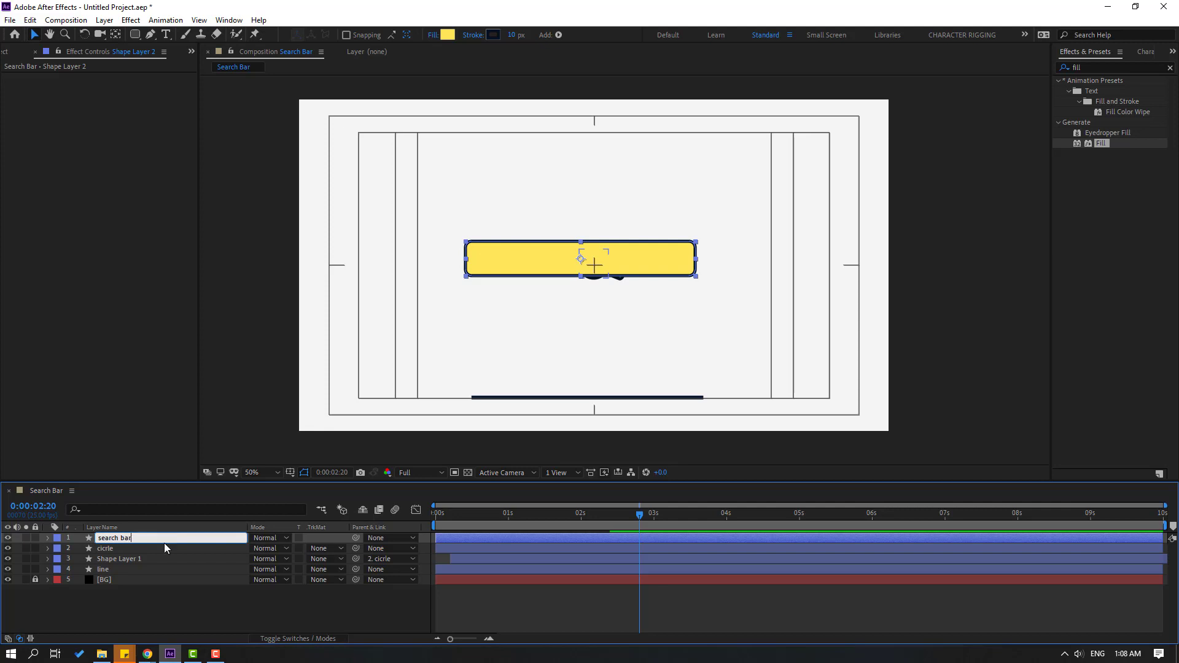
{"action": "key", "text": "Return"}
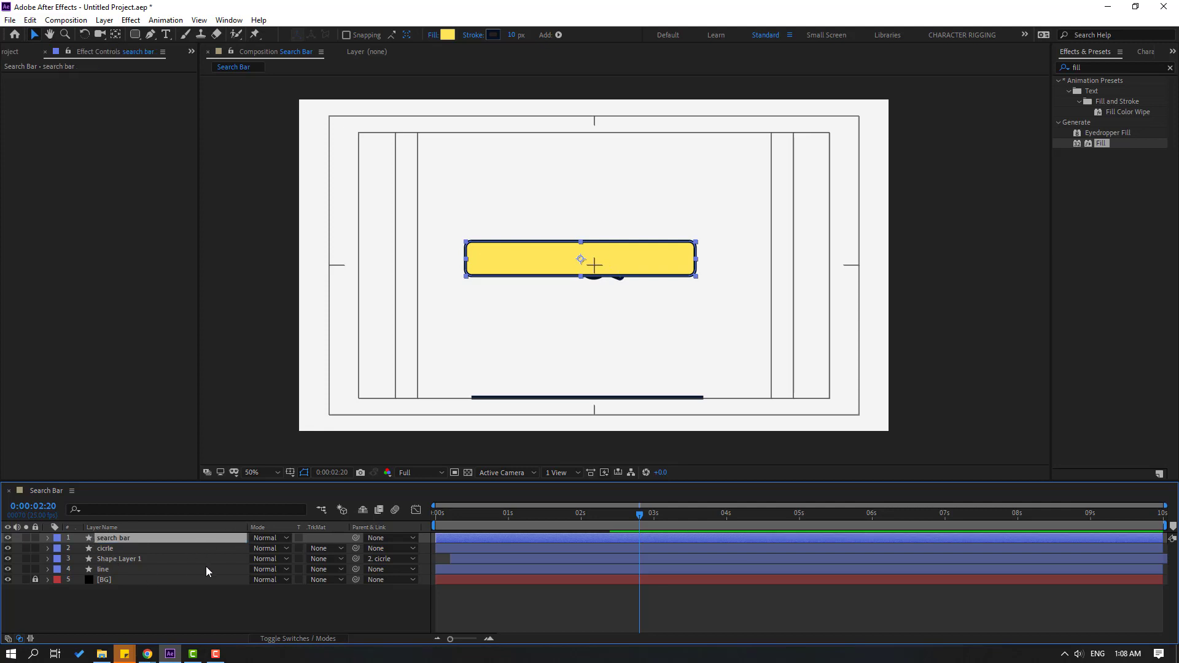
- Shift the search bar layer to start just before 0:00:02:20 and add Size and Roundness keyframes to its rectangle path at 0:00:03:17
{"action": "key", "text": "period"}
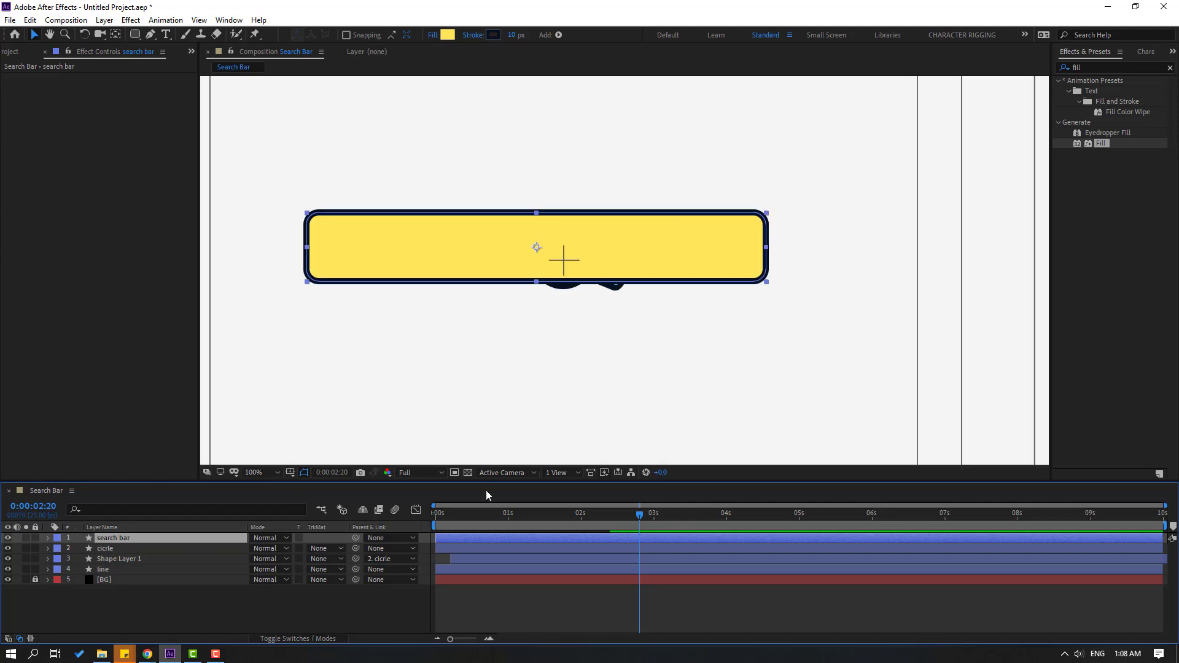
{"action": "left_click_drag", "start_coordinate": [454, 538], "coordinate": [655, 541]}
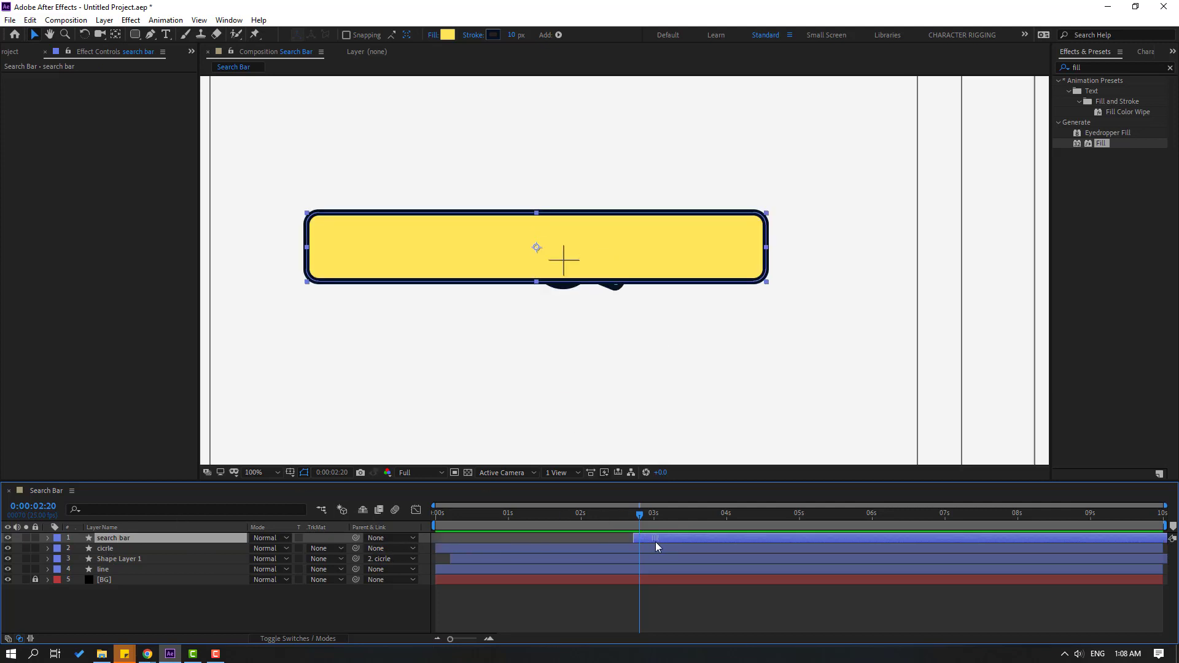
{"action": "left_click", "coordinate": [48, 538]}
{"action": "left_click", "coordinate": [69, 559]}
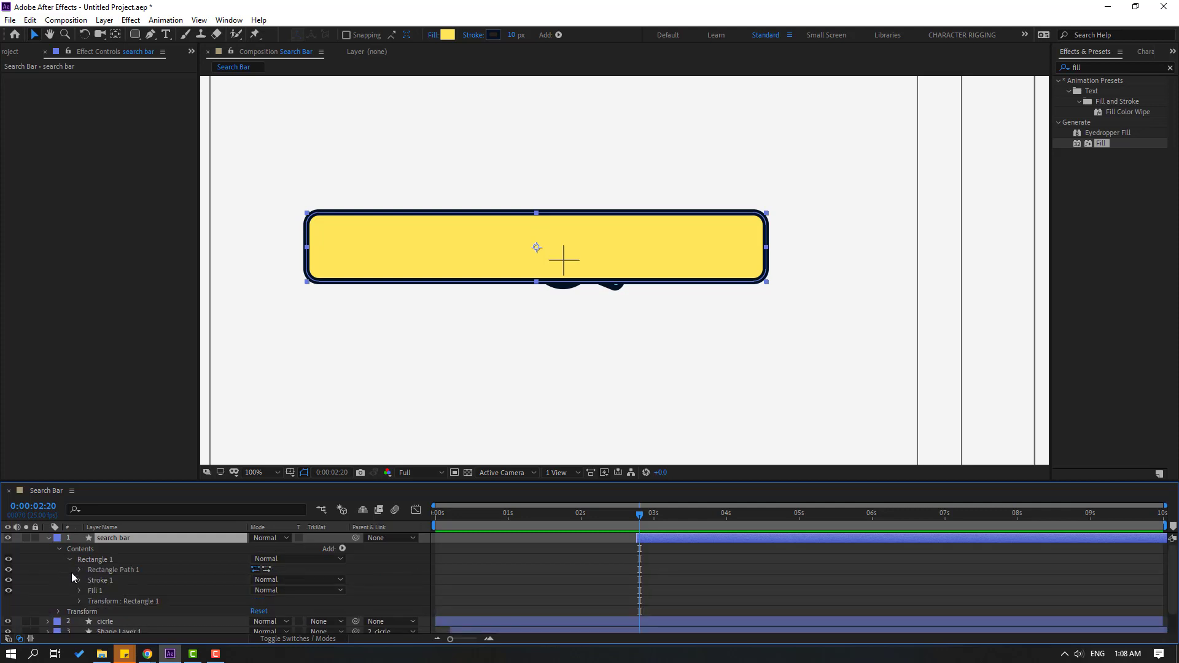
{"action": "left_click", "coordinate": [79, 570]}
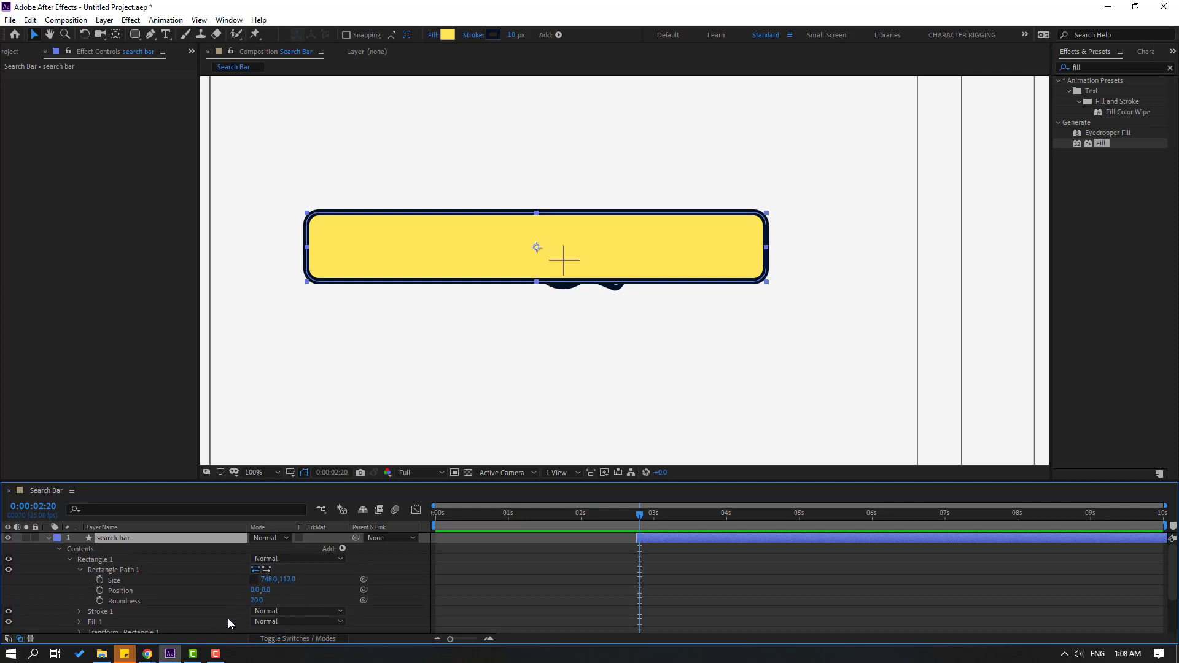
{"action": "left_click_drag", "start_coordinate": [635, 516], "coordinate": [703, 516]}
{"action": "left_click", "coordinate": [99, 579]}
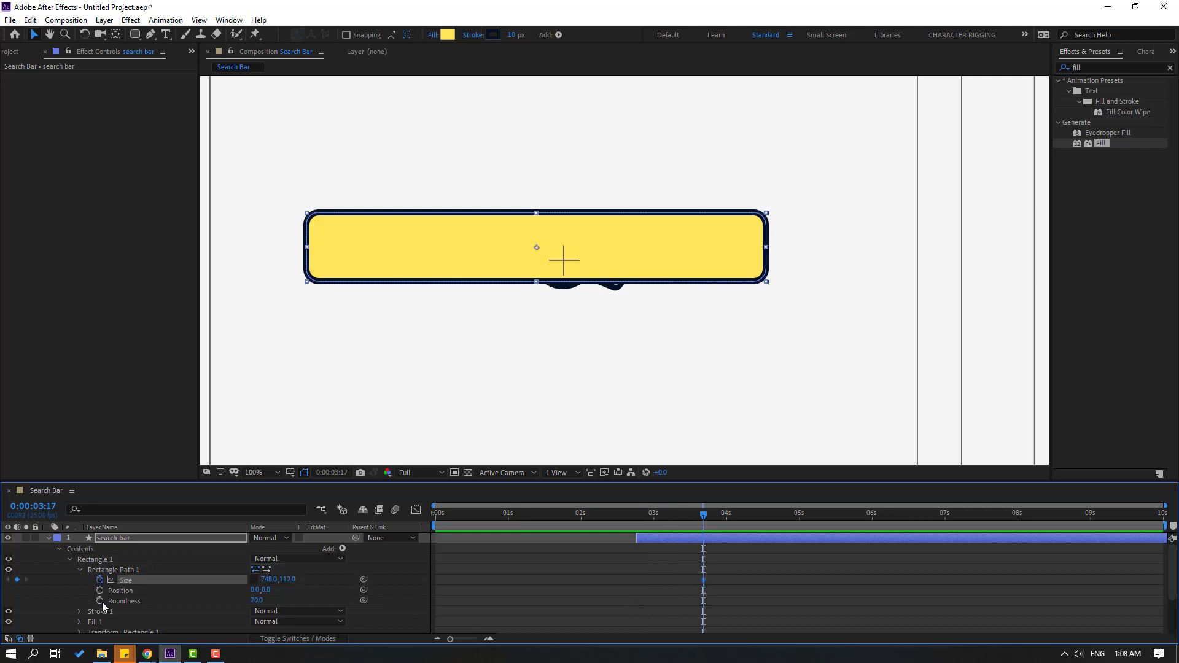
{"action": "left_click", "coordinate": [100, 601]}
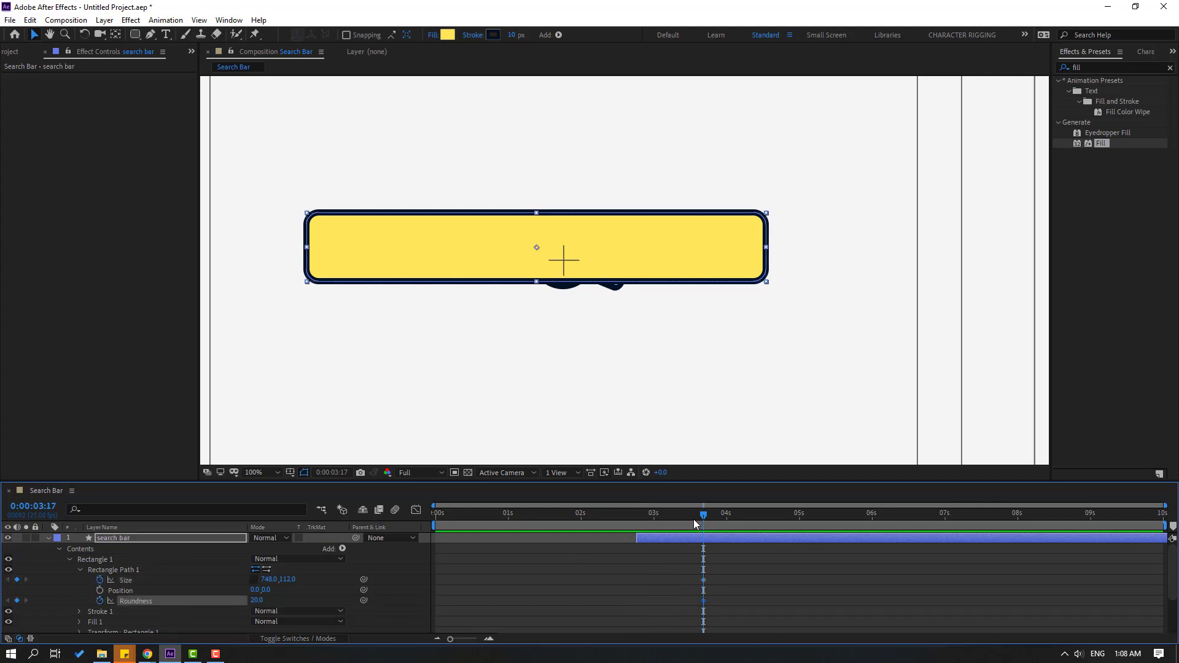
- At 0:00:03:01, shrink the search bar into a circle with width 113, height 112 and roundness 98
{"action": "left_click_drag", "start_coordinate": [694, 518], "coordinate": [656, 518]}
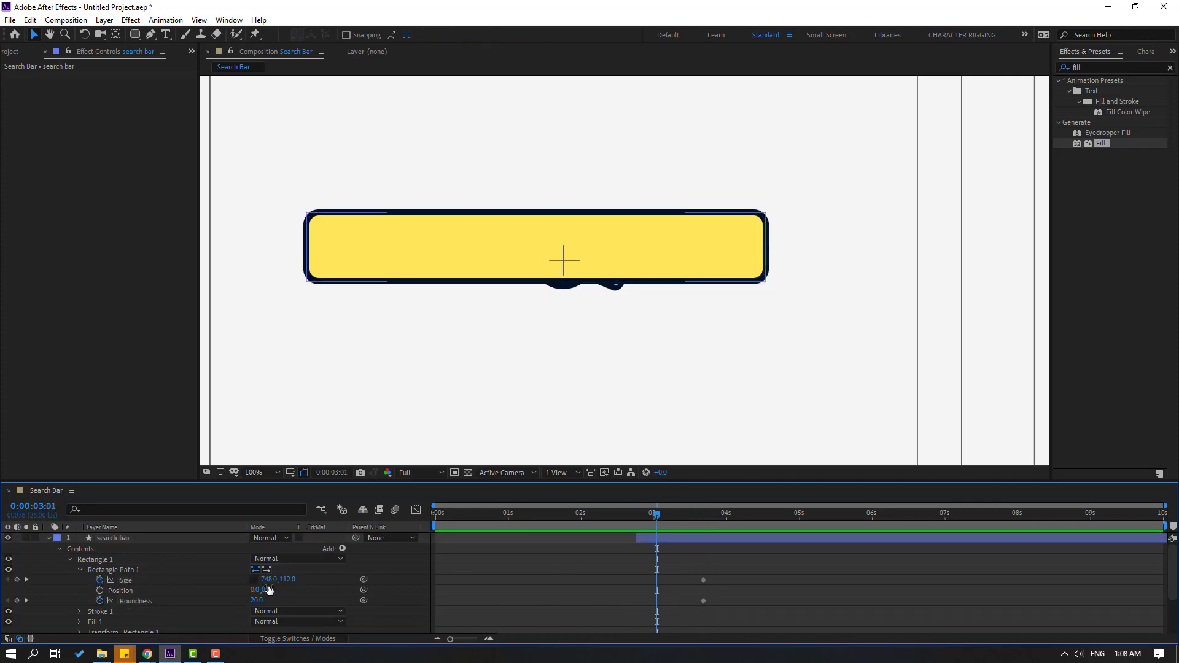
{"action": "left_click_drag", "start_coordinate": [269, 579], "coordinate": [96, 579]}
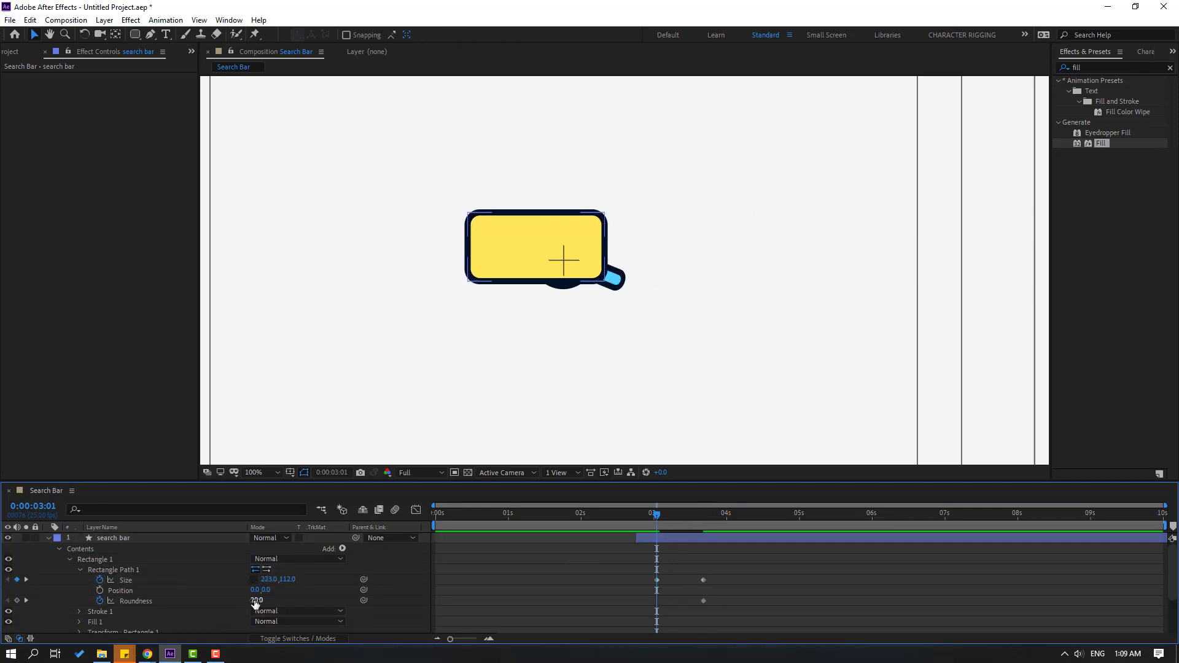
{"action": "left_click_drag", "start_coordinate": [256, 604], "coordinate": [203, 584]}
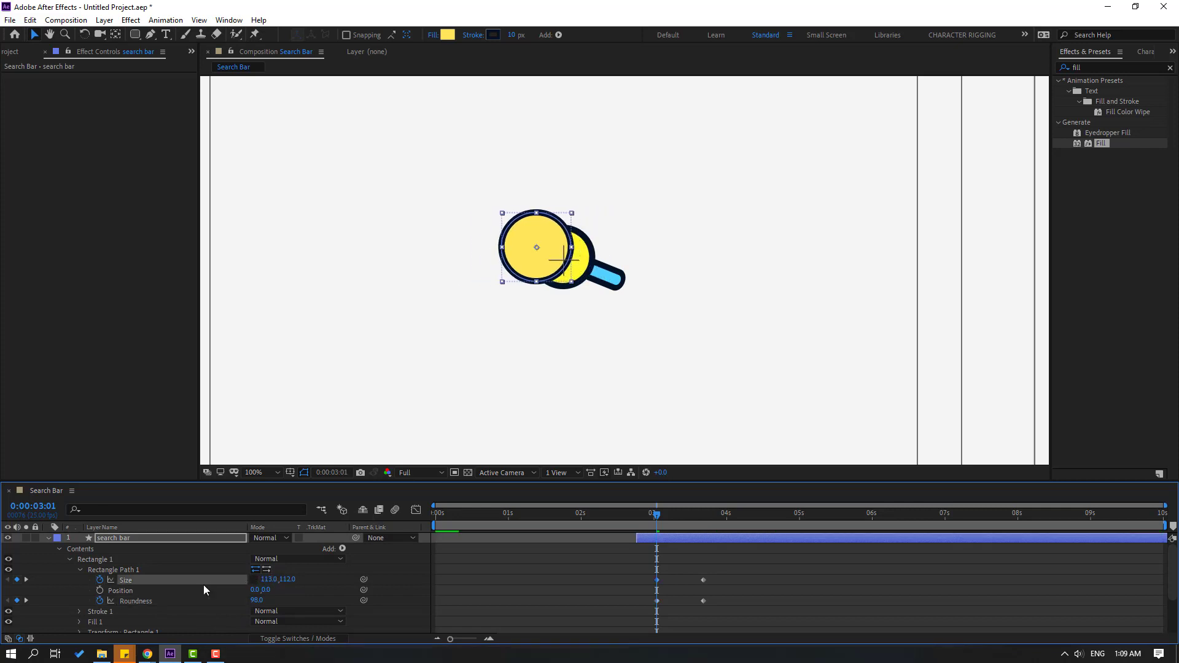
- Apply Easy Ease to the search bar's Size and Roundness keyframes
{"action": "mouse_move", "coordinate": [645, 522]}
{"action": "left_mouse_down"}
{"action": "mouse_move", "coordinate": [706, 516]}
{"action": "mouse_move", "coordinate": [654, 515]}
{"action": "left_mouse_up"}
{"action": "left_click_drag", "start_coordinate": [739, 580], "coordinate": [655, 611]}
{"action": "right_click", "coordinate": [657, 603]}
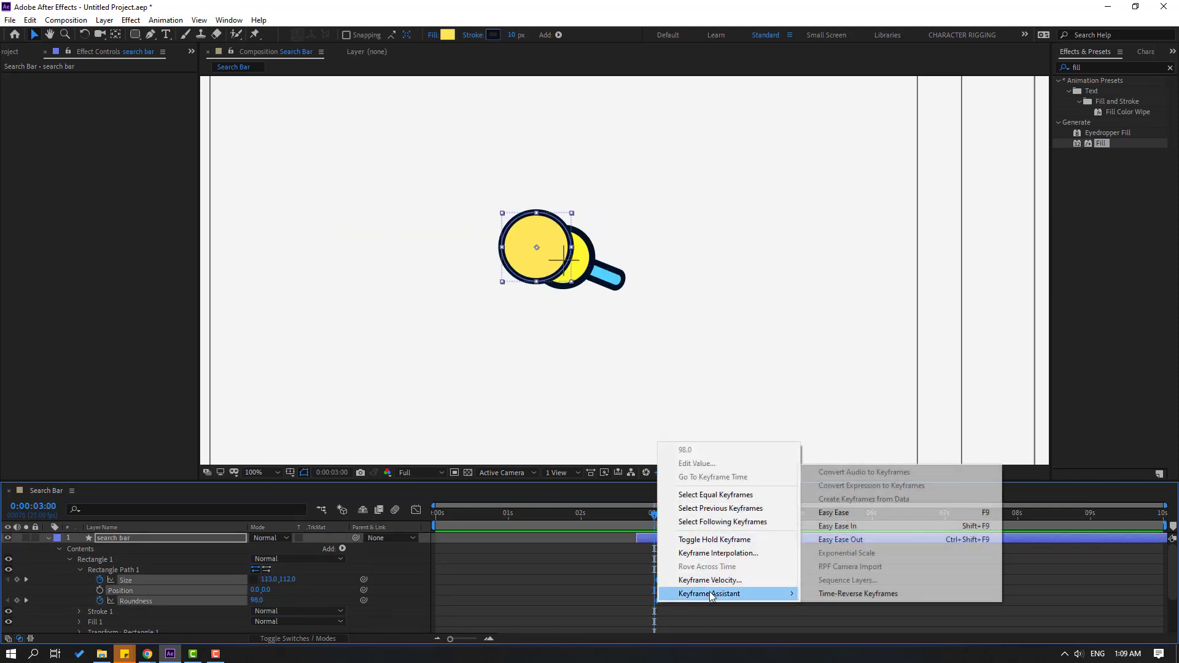
{"action": "mouse_move", "coordinate": [675, 593]}
{"action": "left_click", "coordinate": [835, 511]}
- In the speed graph, raise the first Size and Roundness keyframes' outgoing influence to about 81% and preview the expansion
{"action": "key", "text": "shift+F3"}
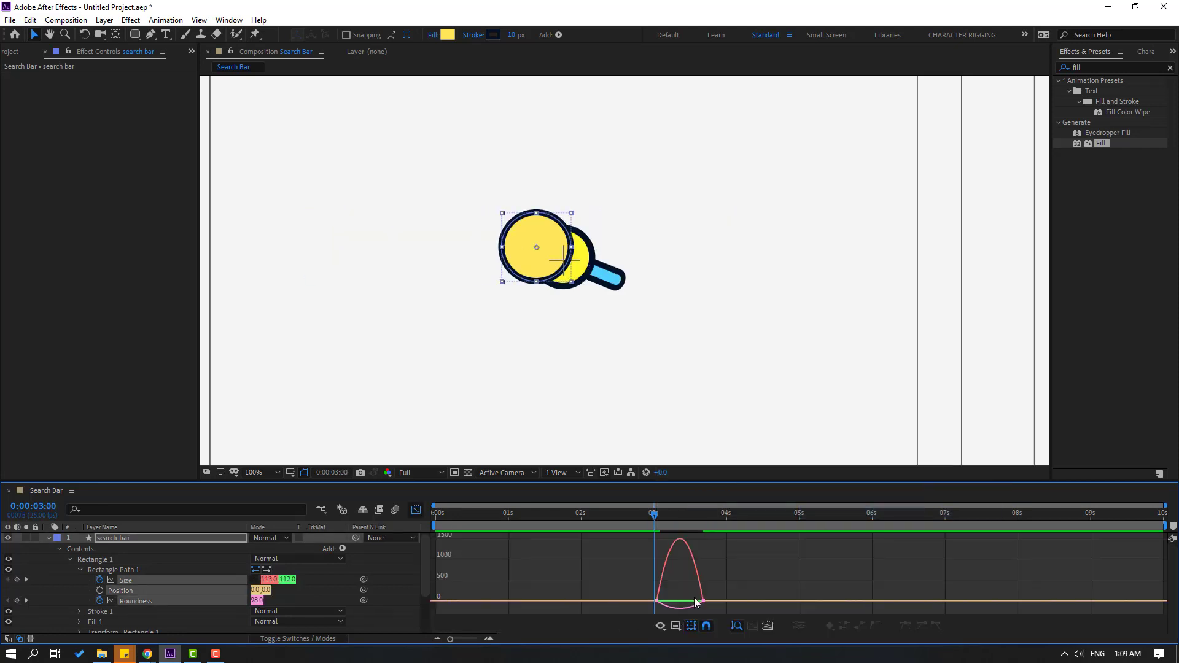
{"action": "key", "text": "equal"}
{"action": "key", "text": "equal"}
{"action": "left_click_drag", "start_coordinate": [727, 585], "coordinate": [741, 605]}
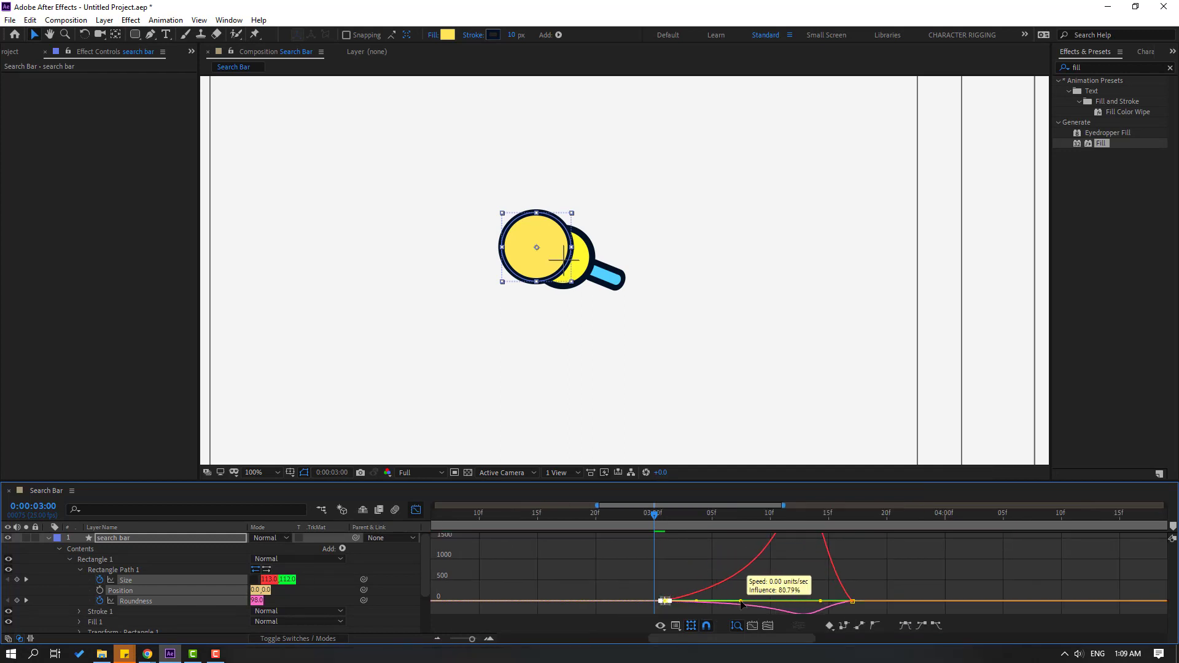
{"action": "key", "text": "minus"}
{"action": "key", "text": "space"}
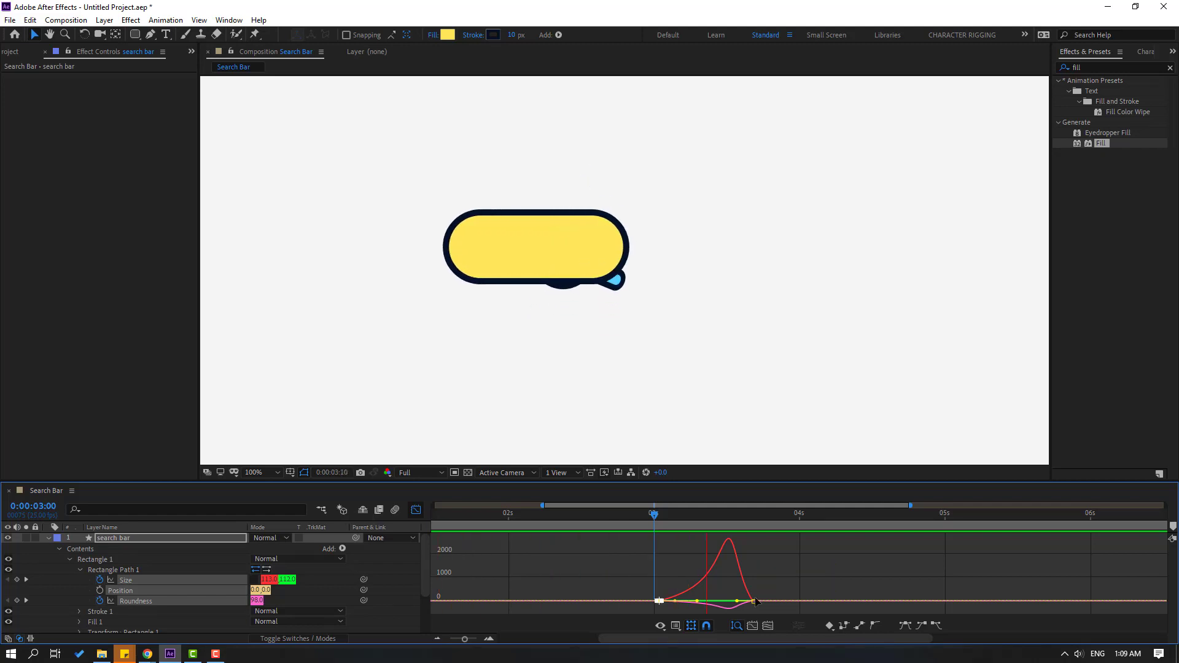
{"action": "left_click", "coordinate": [665, 516]}
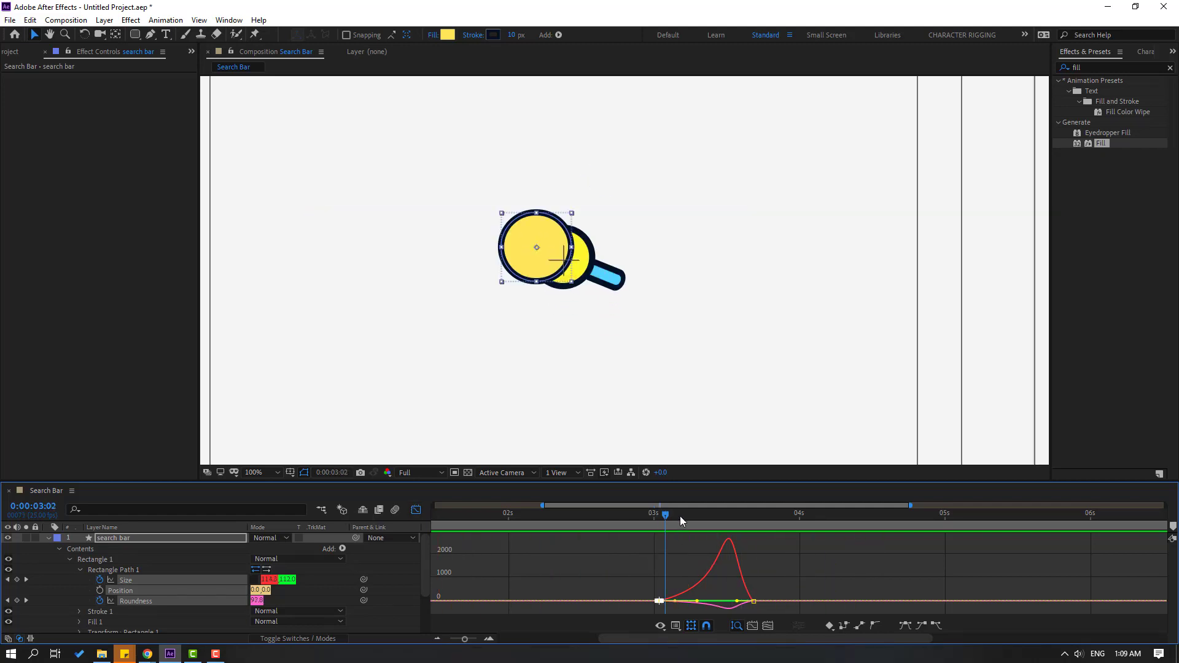
{"action": "left_click", "coordinate": [414, 511]}
{"action": "left_click", "coordinate": [626, 577]}
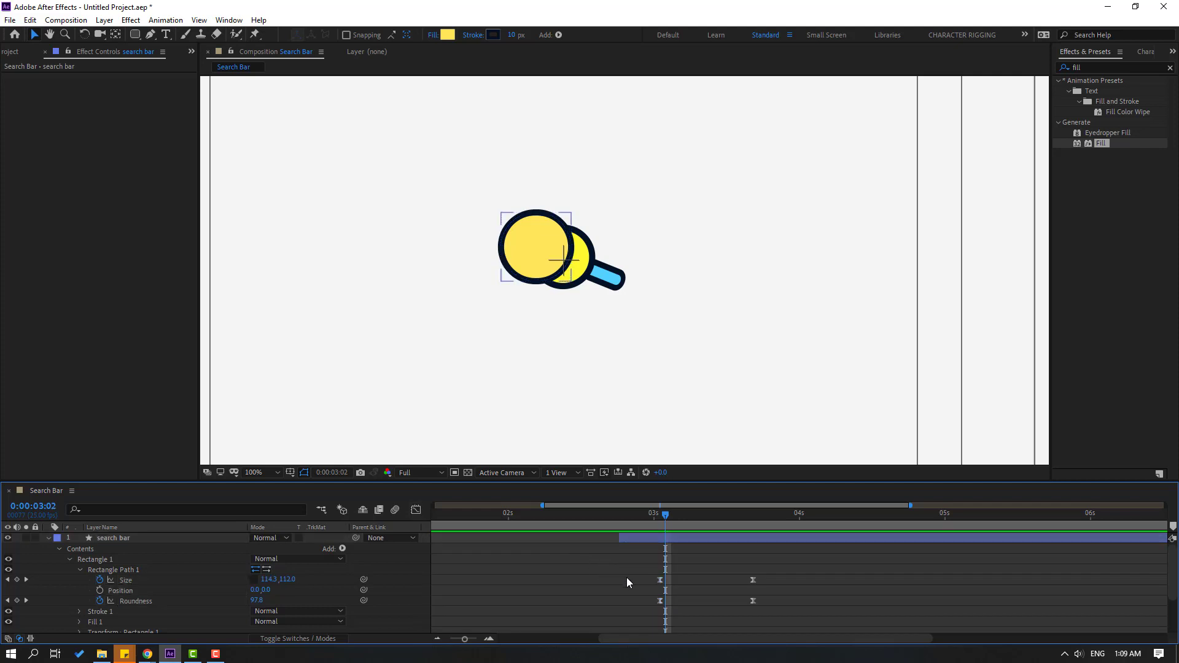
- Move the search bar's Size and Roundness keyframes together so that the first pair sits at 0:00:03:12
{"action": "key", "text": "semicolon"}
{"action": "mouse_move", "coordinate": [645, 514]}
{"action": "left_mouse_down"}
{"action": "mouse_move", "coordinate": [673, 516]}
{"action": "mouse_move", "coordinate": [656, 519]}
{"action": "left_mouse_up"}
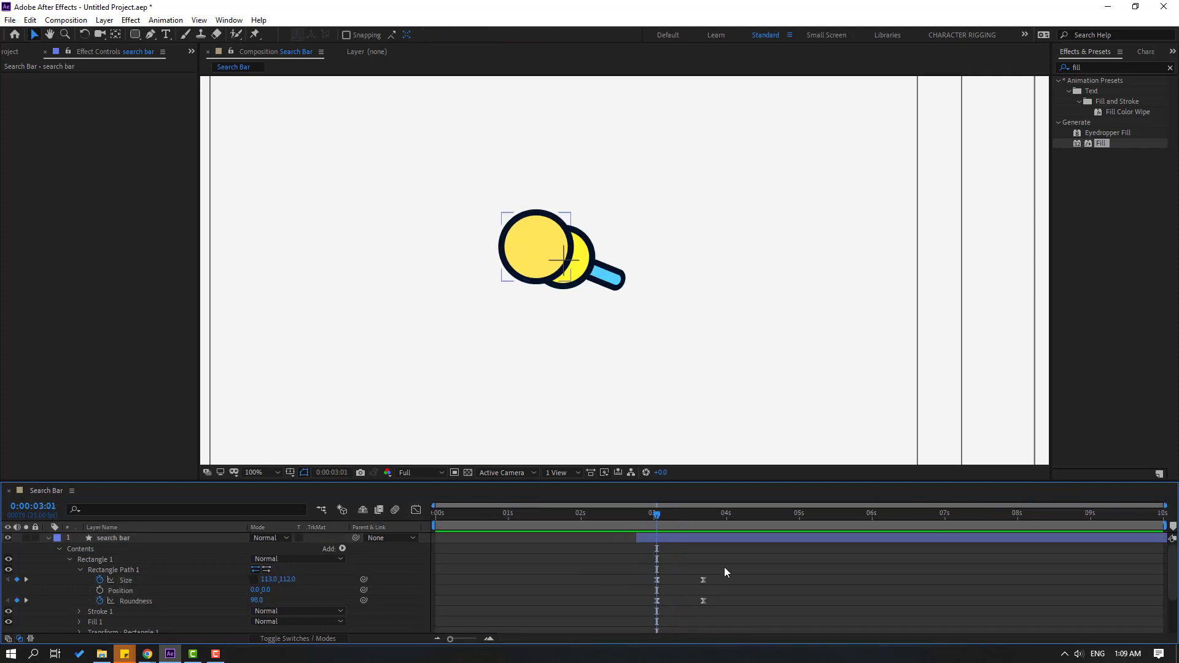
{"action": "left_click_drag", "start_coordinate": [724, 566], "coordinate": [687, 602]}
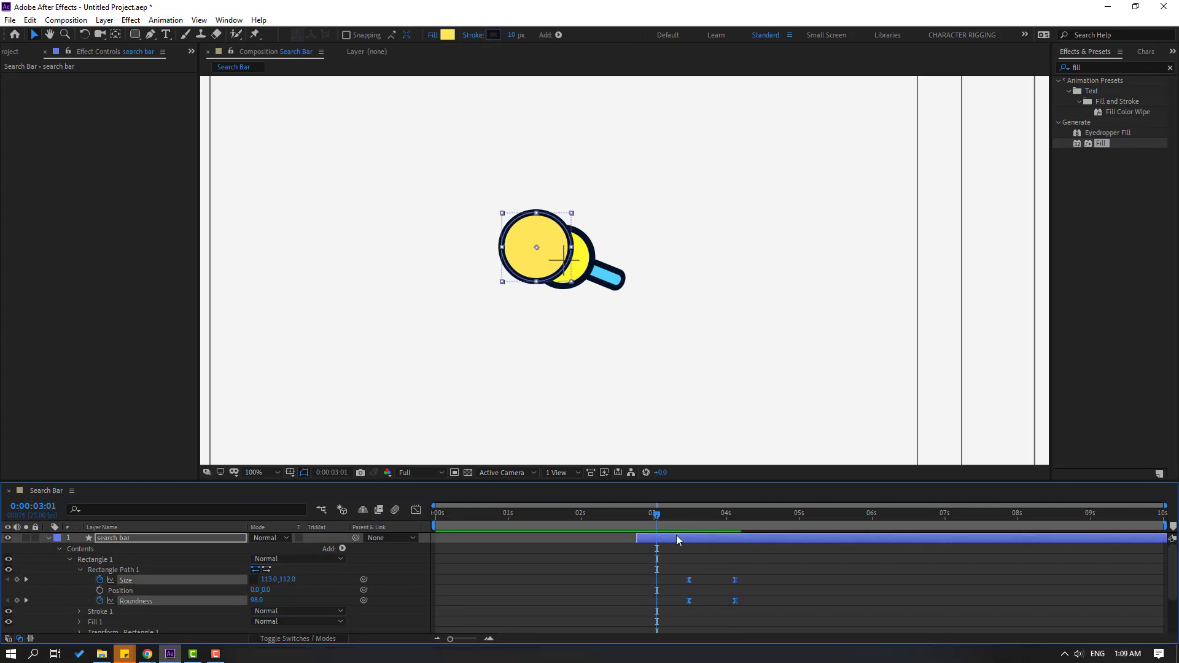
{"action": "left_click", "coordinate": [681, 514]}
{"action": "left_click_drag", "start_coordinate": [685, 512], "coordinate": [689, 511]}
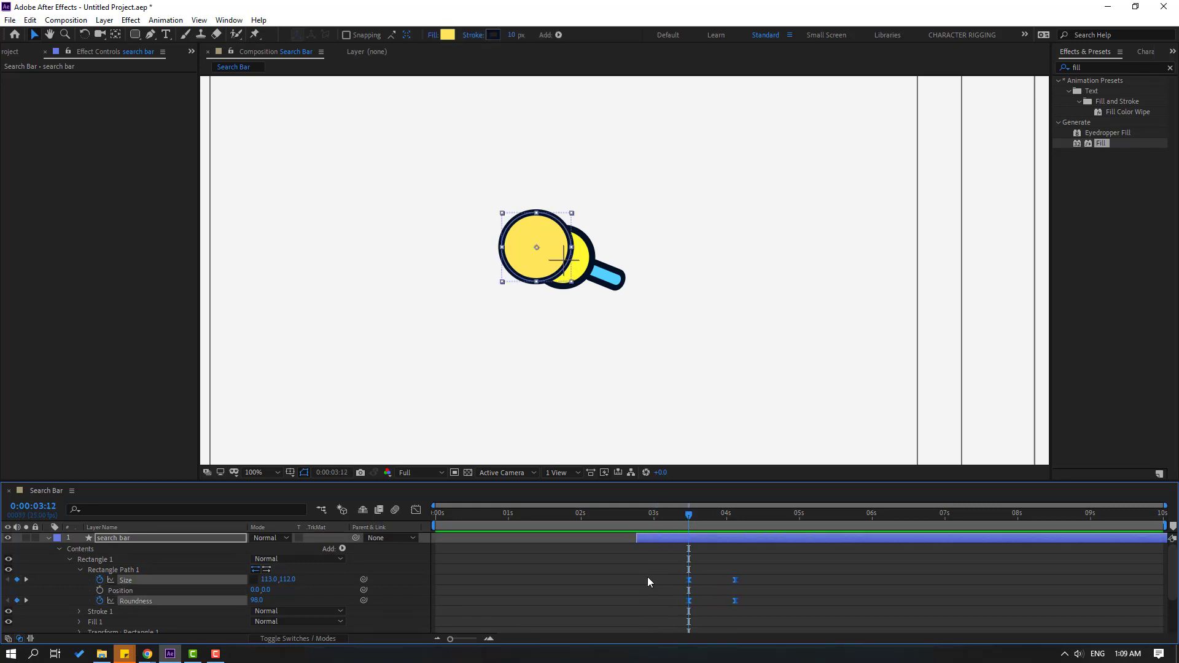
- Add a Scale keyframe of 0% to the search bar layer at its start, 0:00:02:19
{"action": "key", "text": "s"}
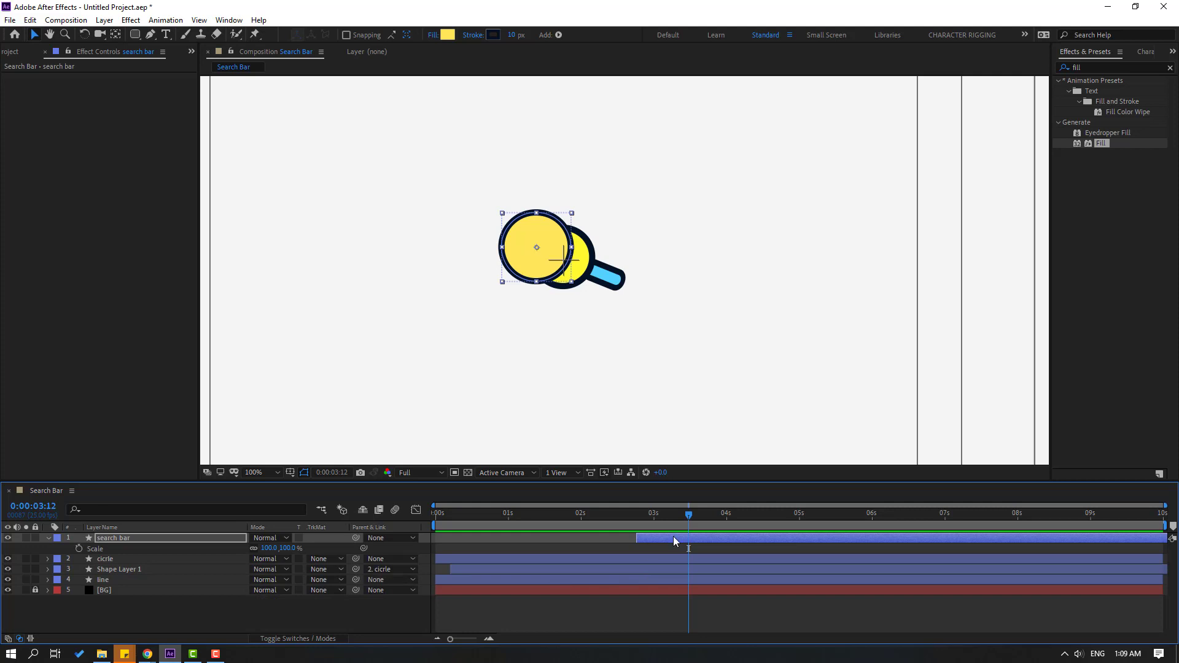
{"action": "left_click_drag", "start_coordinate": [647, 516], "coordinate": [638, 515]}
{"action": "left_click", "coordinate": [78, 548]}
{"action": "left_click", "coordinate": [267, 548]}
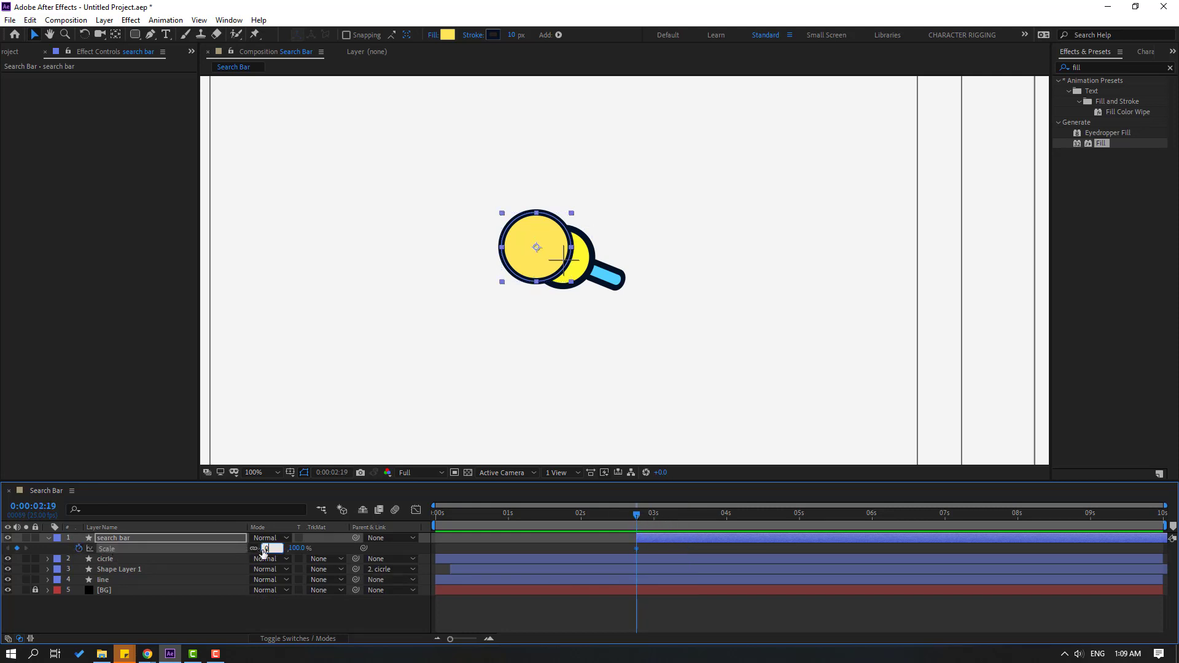
{"action": "type", "text": "0"}
{"action": "key", "text": "Return"}
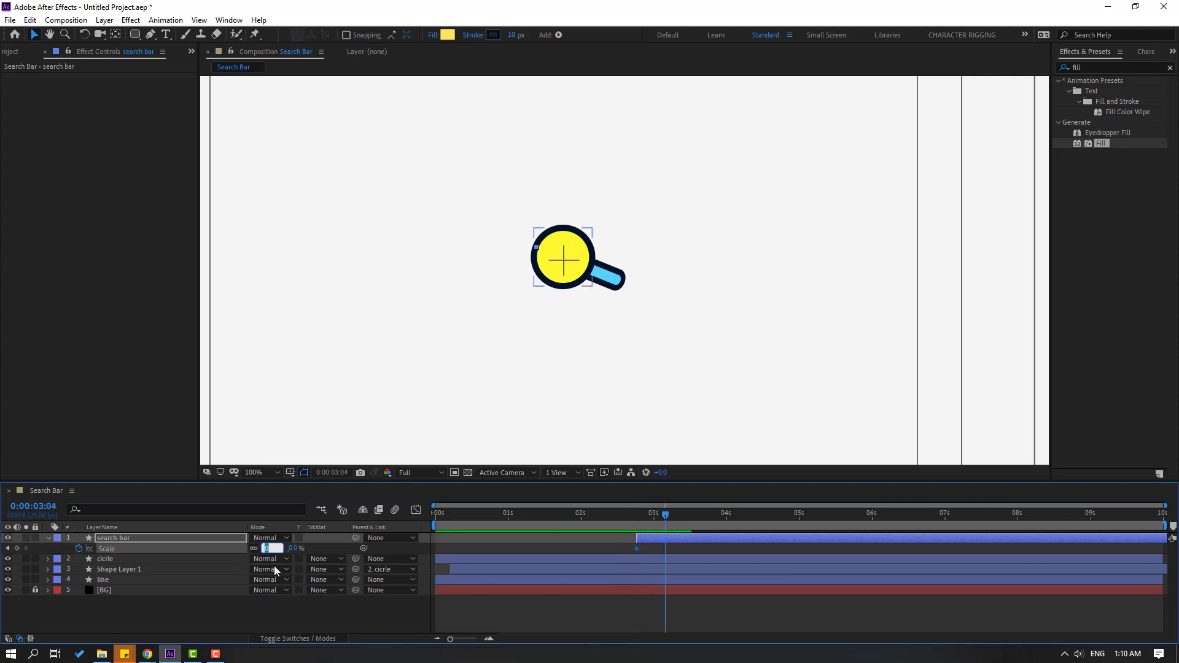
- Keyframe the search bar's scale as 110% at 0:00:03:04, 95% at 0:00:03:14 and 100% at 0:00:03:24
{"action": "type", "text": "110"}
{"action": "key", "text": "Return"}
{"action": "key", "text": "shift+Page_Down"}
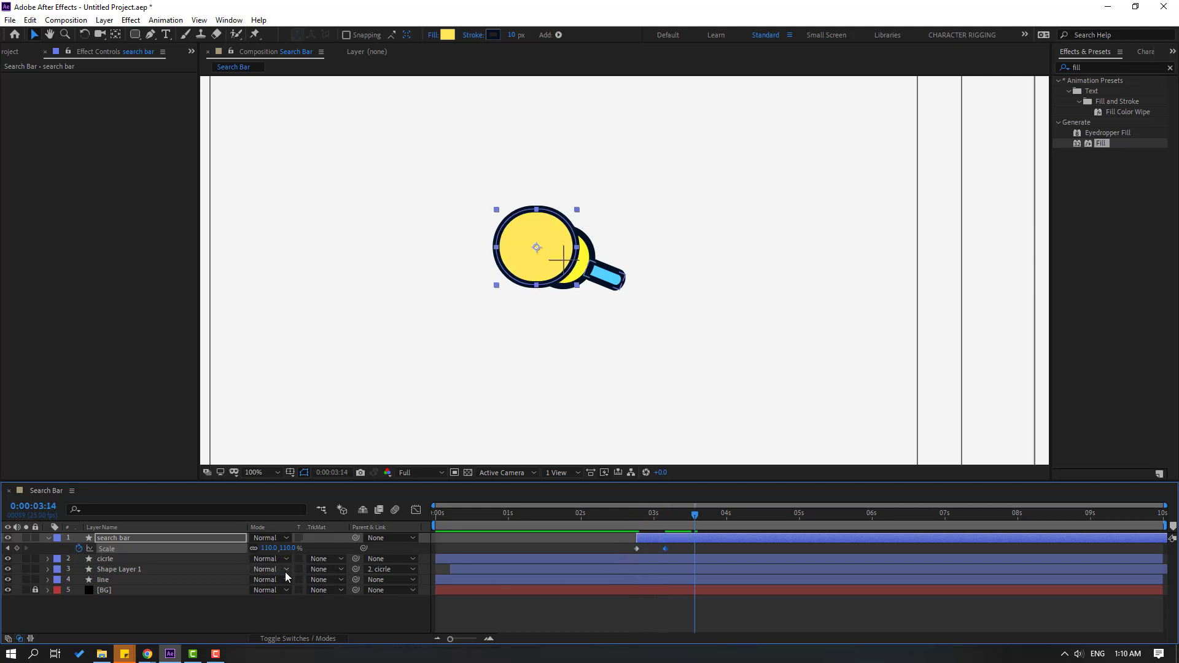
{"action": "left_click", "coordinate": [270, 550]}
{"action": "type", "text": "95"}
{"action": "key", "text": "Return"}
{"action": "key", "text": "shift+Page_Down"}
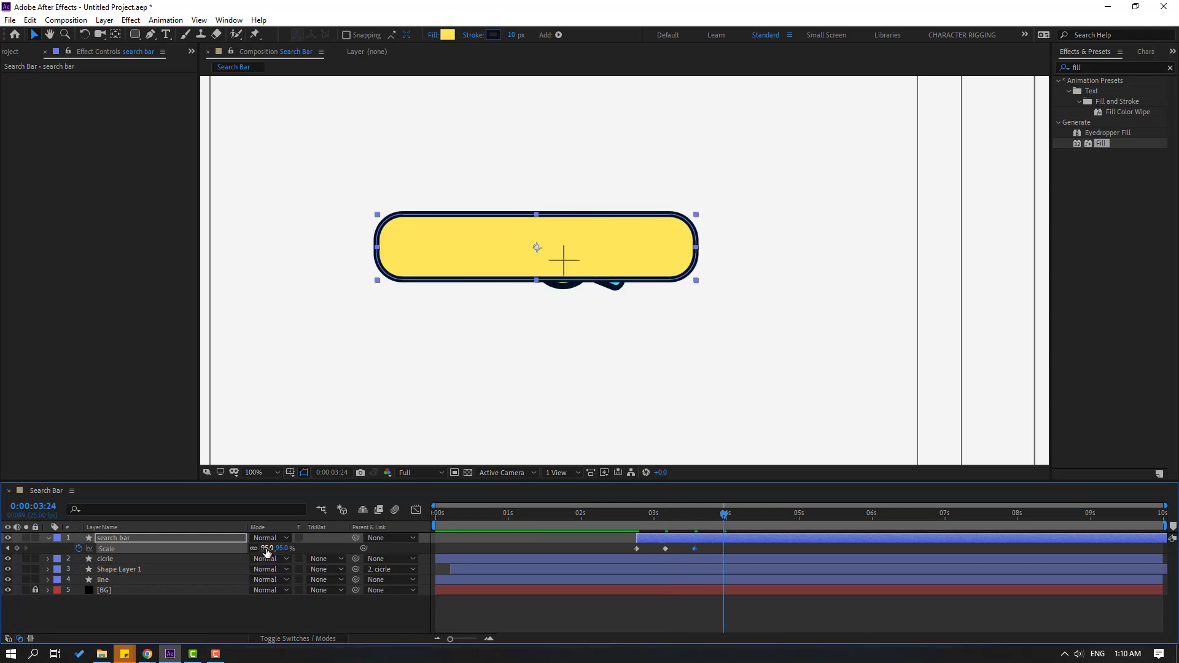
{"action": "left_click", "coordinate": [271, 549]}
{"action": "type", "text": "100"}
{"action": "key", "text": "Return"}
- Apply Easy Ease to all the search bar's Scale keyframes, check the motion and collapse the layer
{"action": "left_click_drag", "start_coordinate": [741, 547], "coordinate": [633, 550]}
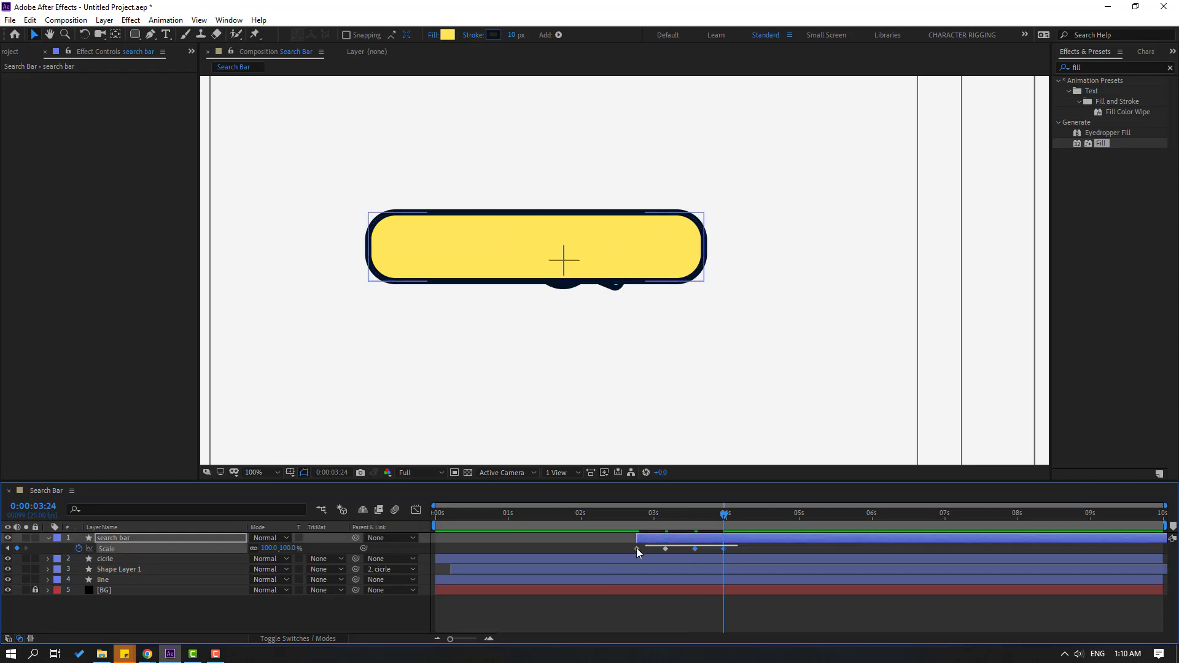
{"action": "right_click", "coordinate": [636, 549]}
{"action": "mouse_move", "coordinate": [712, 540]}
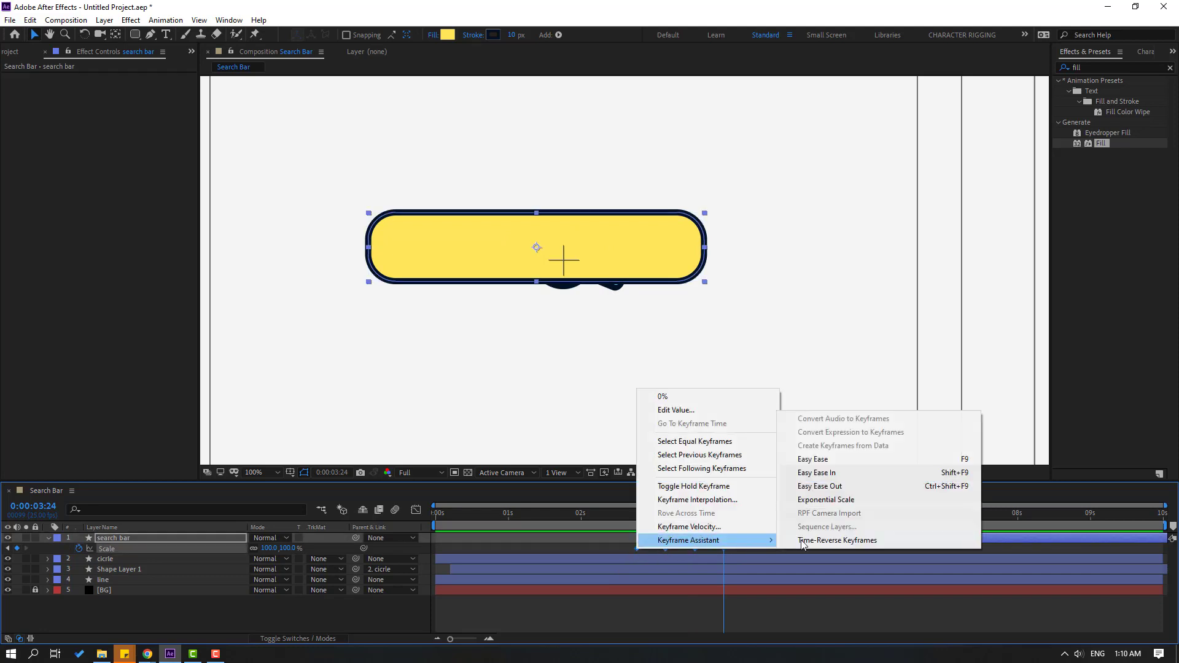
{"action": "left_click", "coordinate": [813, 460]}
{"action": "scroll", "coordinate": [695, 343], "scroll_direction": "down", "scroll_amount": 2}
{"action": "left_click_drag", "start_coordinate": [621, 510], "coordinate": [737, 516]}
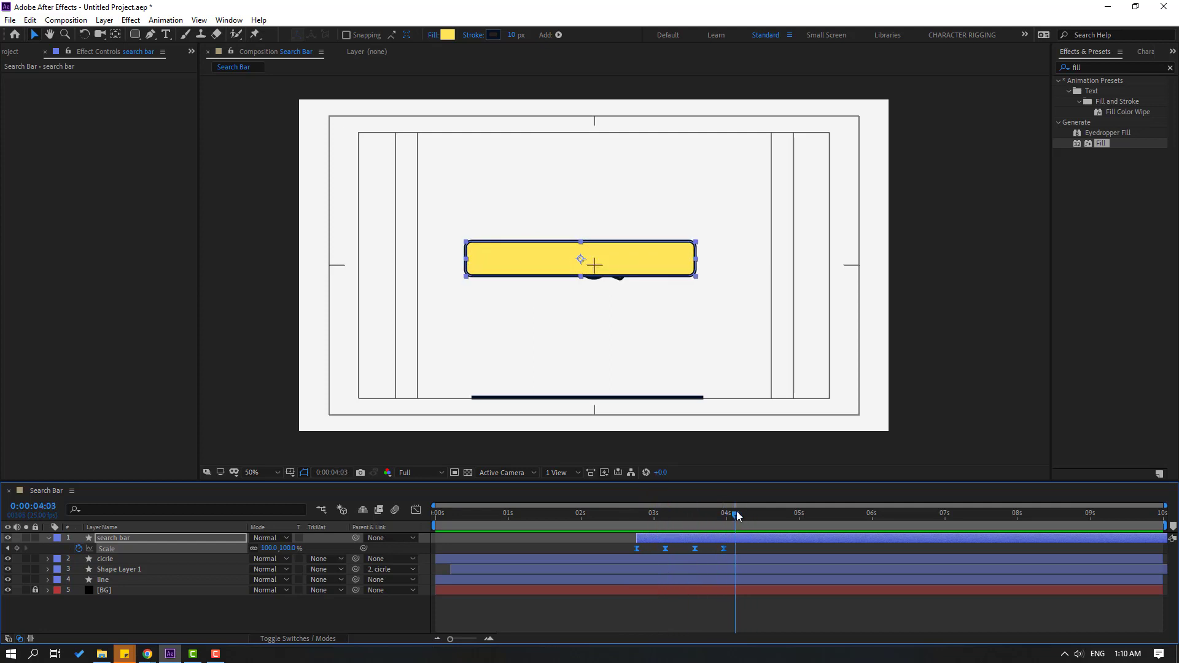
{"action": "left_click", "coordinate": [49, 538]}
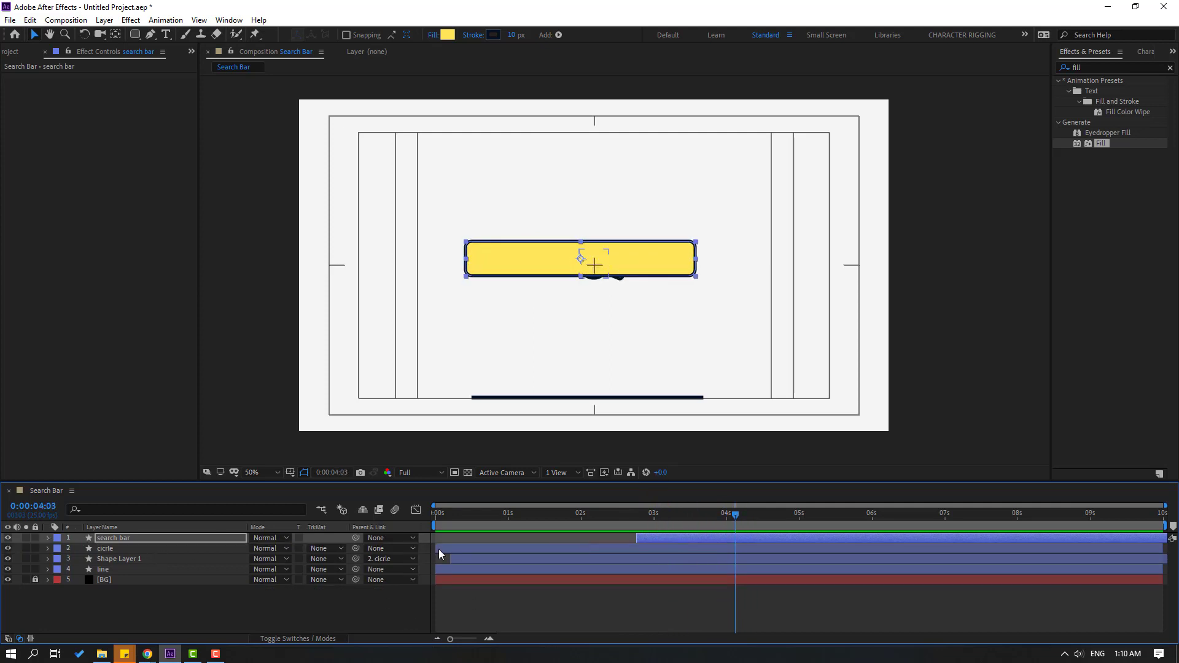
- Shift the search bar layer to start just before 0:00:02:00 and place it directly beneath the line layer
{"action": "left_click_drag", "start_coordinate": [472, 524], "coordinate": [587, 522]}
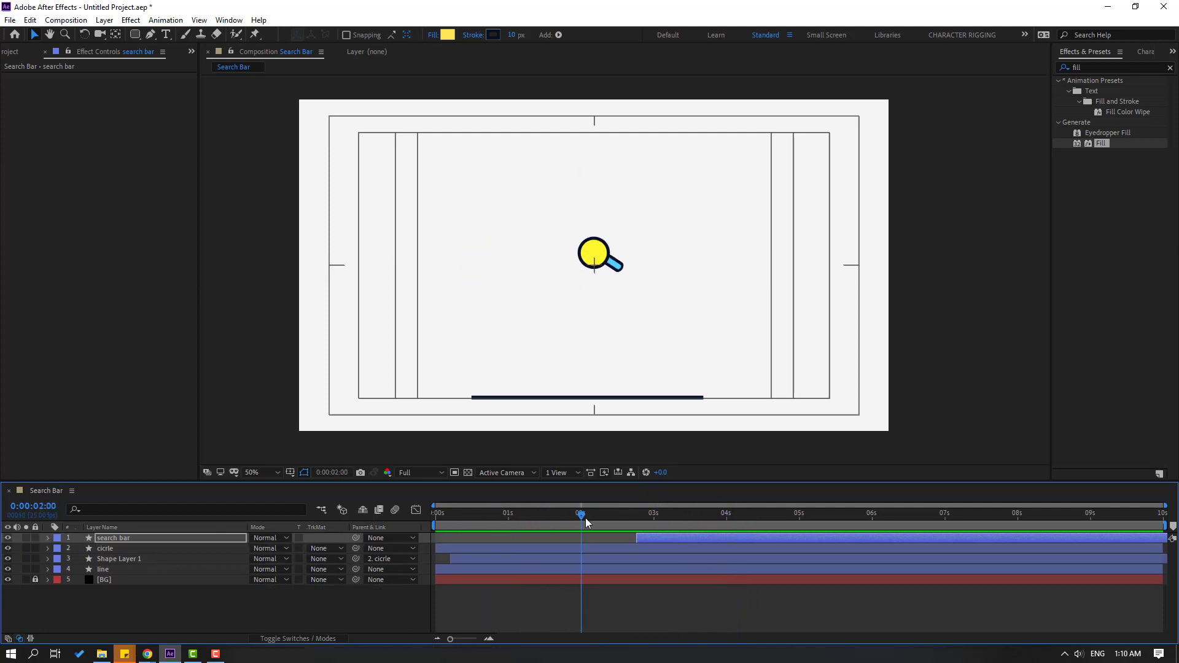
{"action": "key", "text": "Return"}
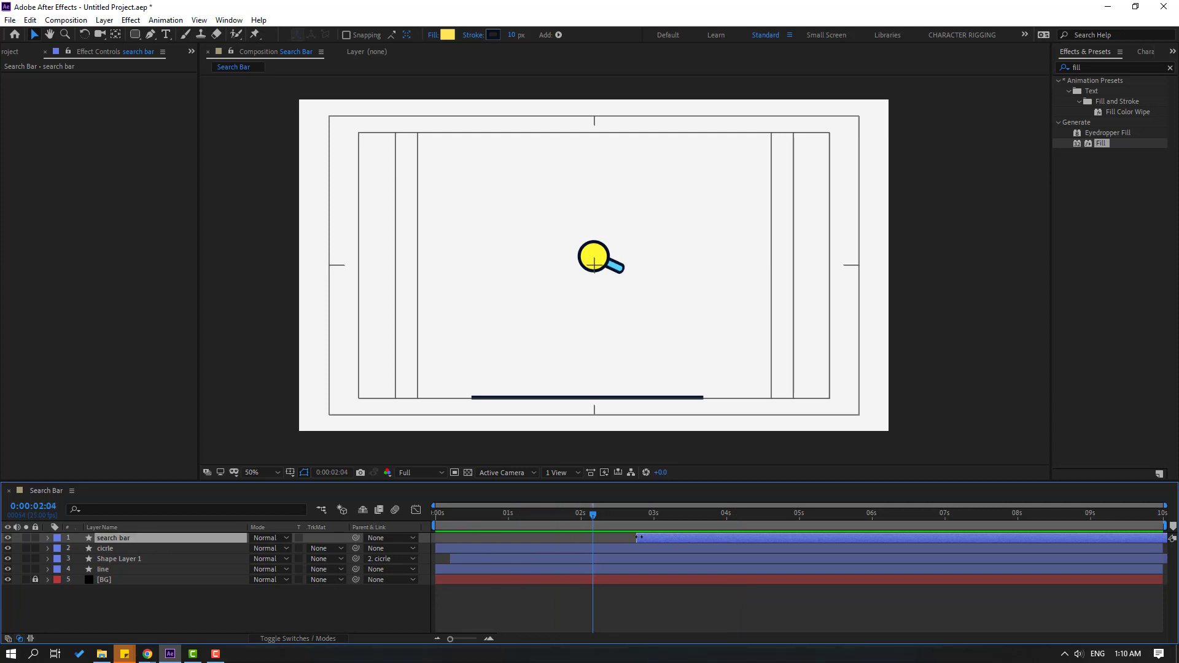
{"action": "left_click_drag", "start_coordinate": [672, 537], "coordinate": [639, 540]}
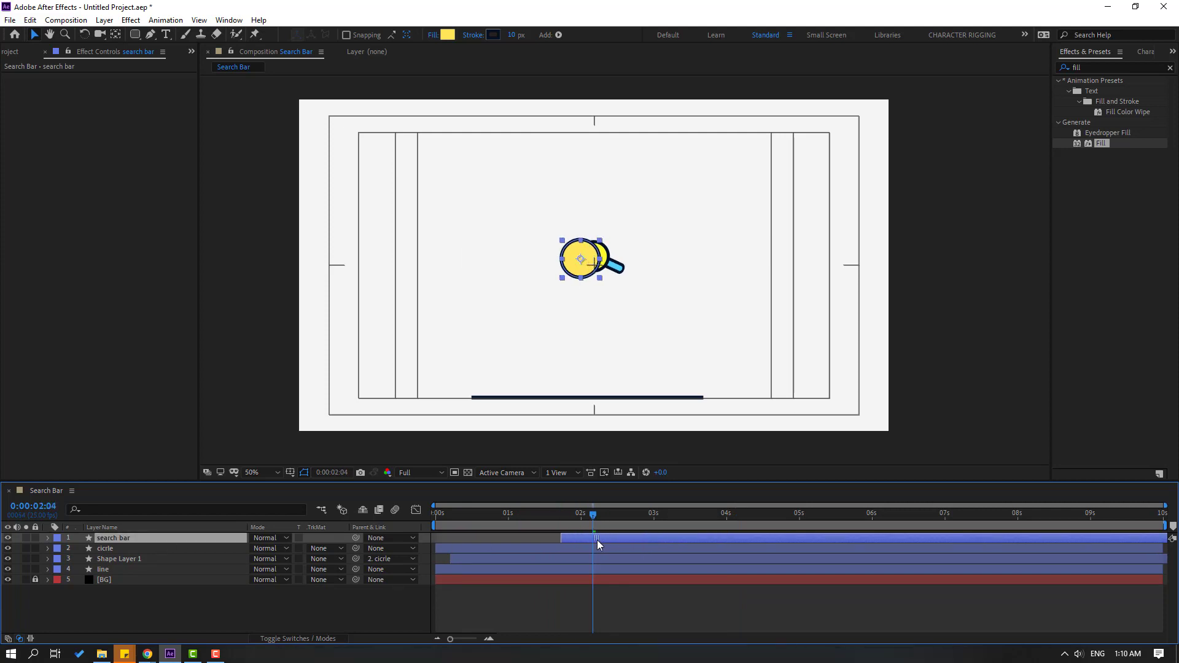
{"action": "left_click_drag", "start_coordinate": [550, 513], "coordinate": [525, 521]}
{"action": "mouse_move", "coordinate": [589, 540]}
{"action": "left_mouse_down"}
{"action": "mouse_move", "coordinate": [439, 521]}
{"action": "mouse_move", "coordinate": [586, 522]}
{"action": "left_mouse_up"}
{"action": "left_click_drag", "start_coordinate": [516, 539], "coordinate": [605, 538]}
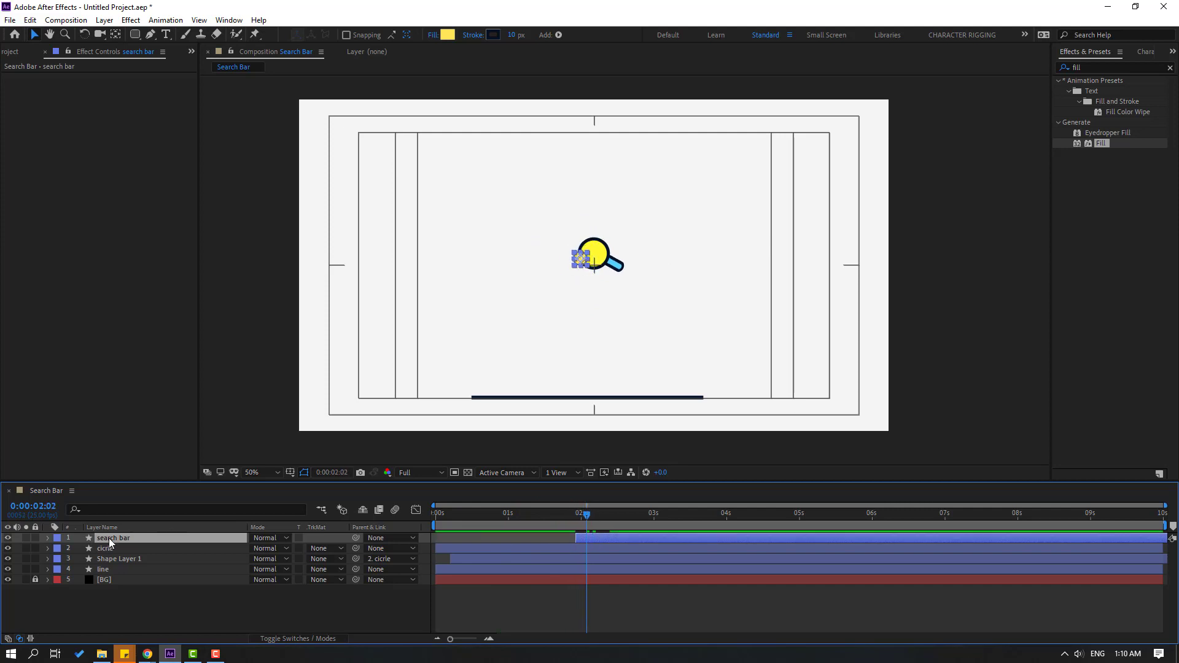
{"action": "left_click_drag", "start_coordinate": [109, 538], "coordinate": [146, 576]}
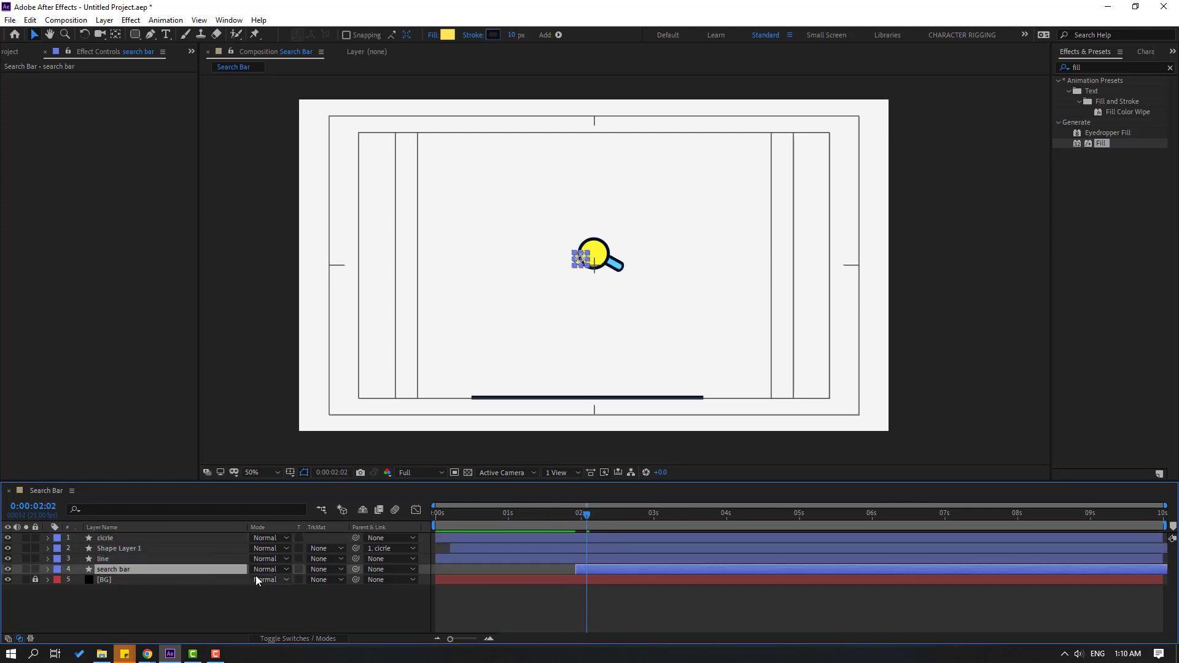
{"action": "key", "text": "space"}
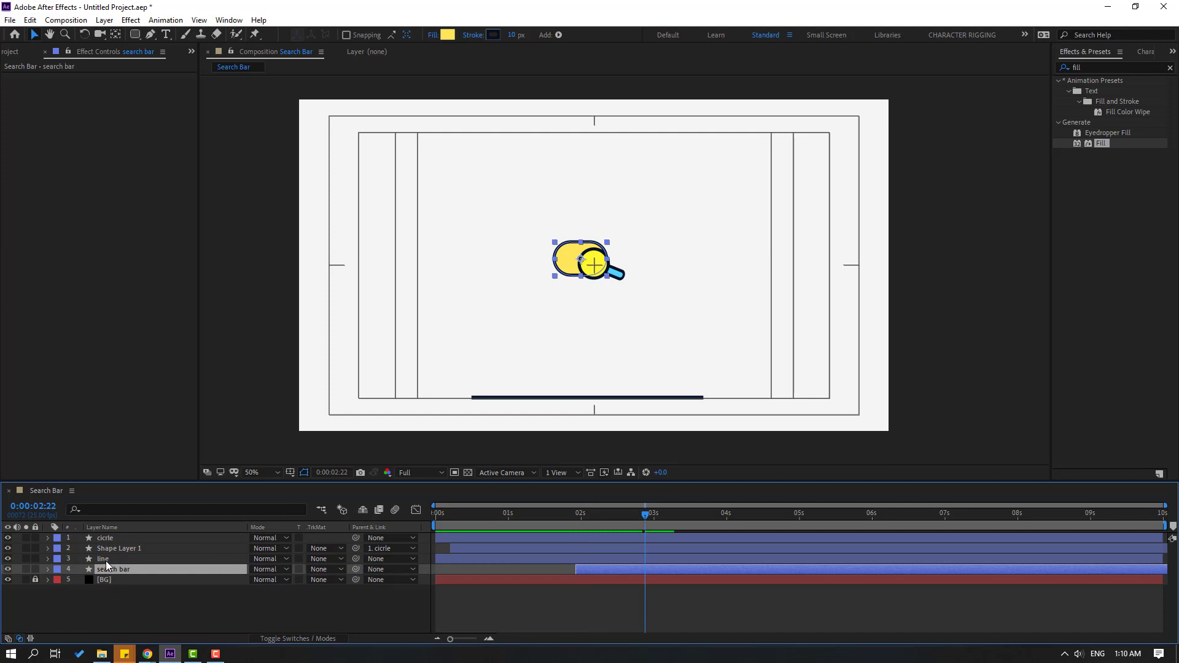
- Add Position and Scale keyframes holding the current values on the cicrle layer at 0:00:02:15
{"action": "left_click", "coordinate": [112, 539]}
{"action": "key", "text": "u"}
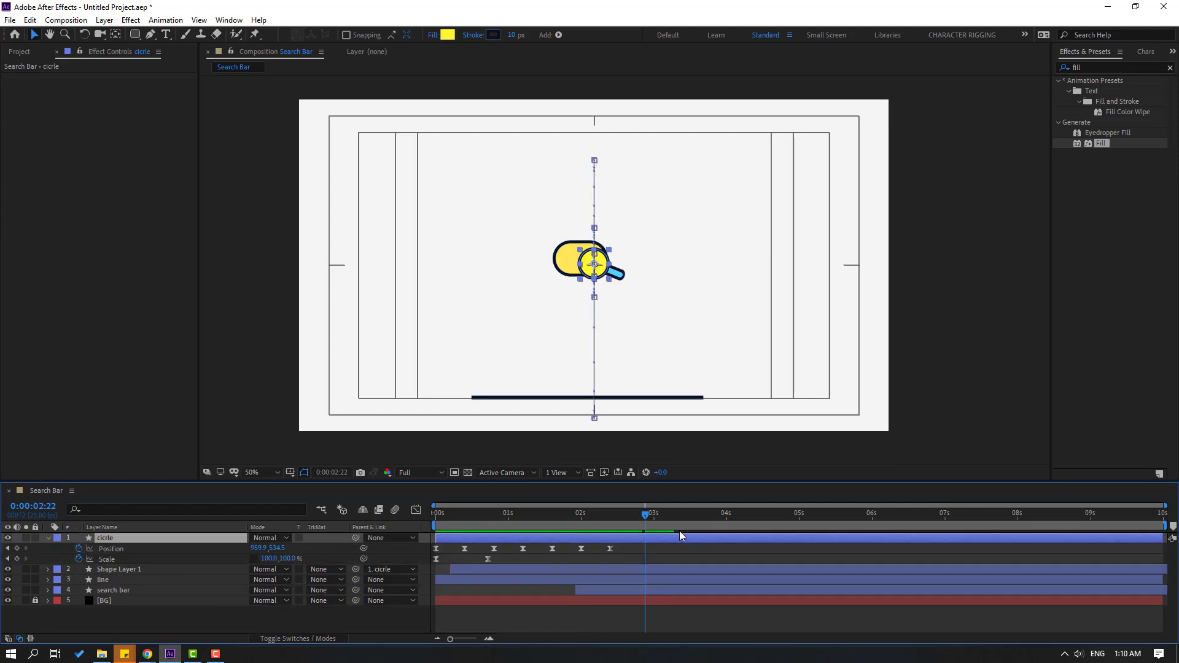
{"action": "left_click_drag", "start_coordinate": [627, 514], "coordinate": [620, 516]}
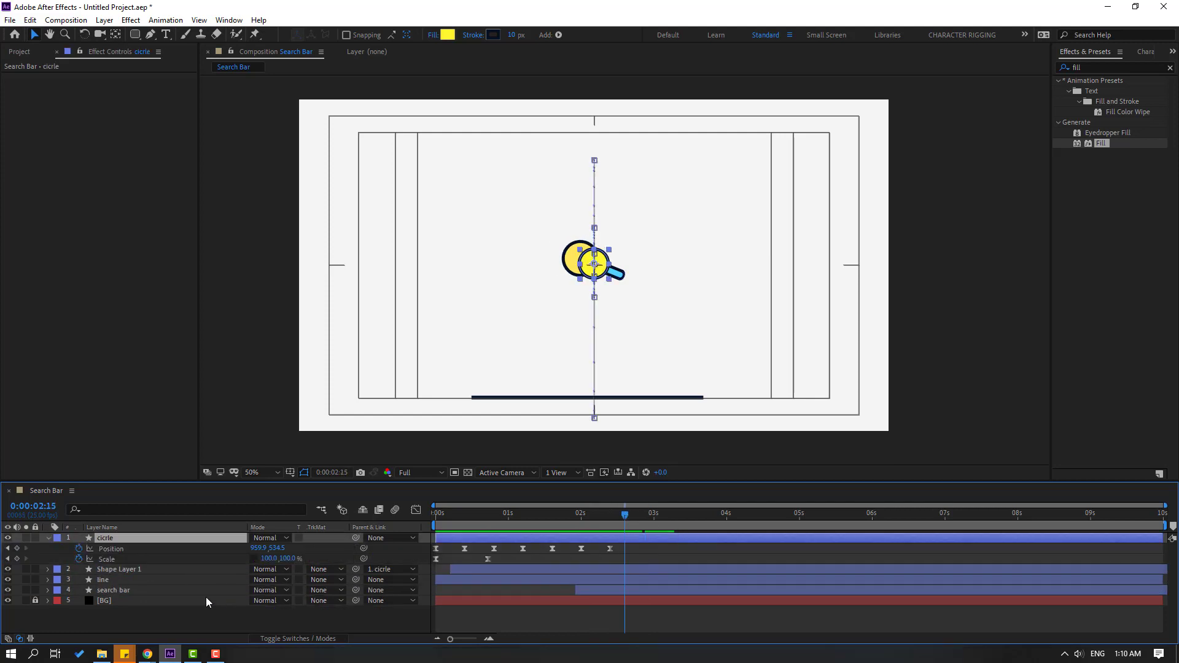
{"action": "left_click", "coordinate": [17, 548]}
{"action": "left_click", "coordinate": [16, 559]}
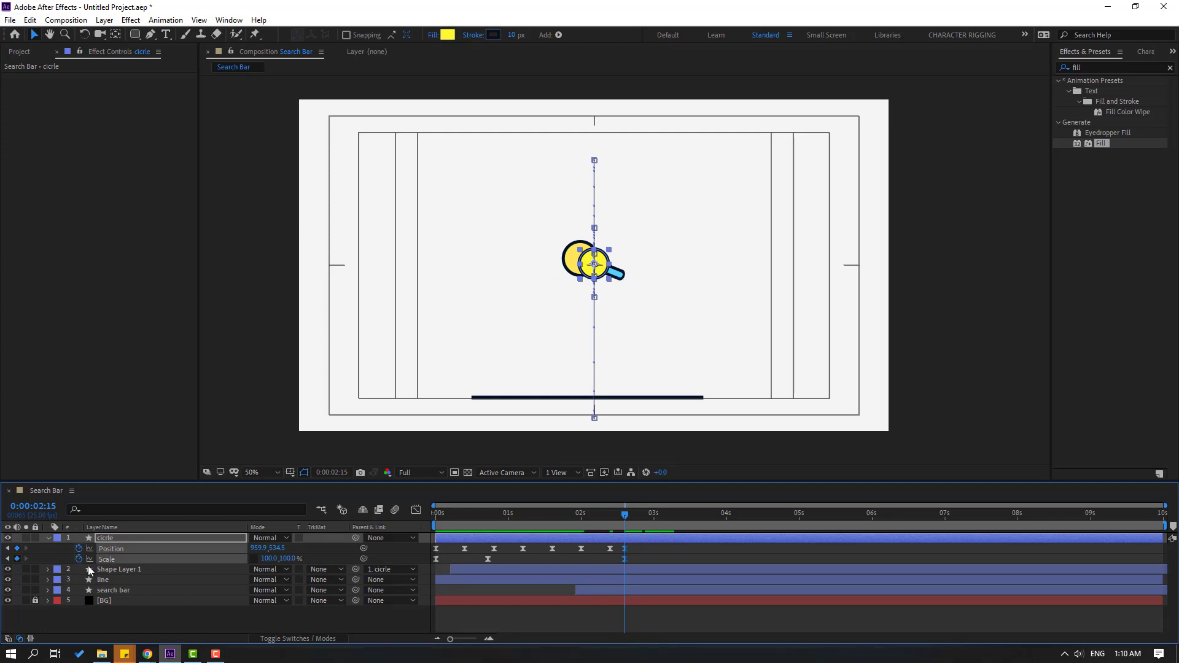
- At 0:00:03:10, set the cicrle layer's scale to 80% in both width and height
{"action": "left_click_drag", "start_coordinate": [641, 516], "coordinate": [683, 515]}
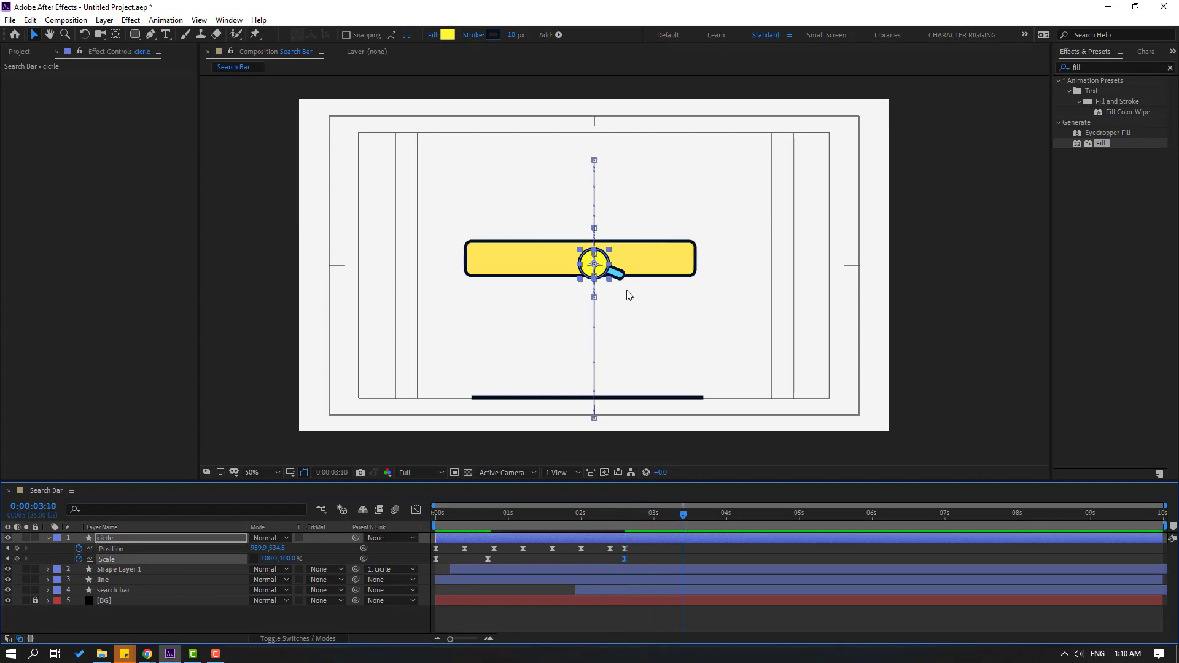
{"action": "scroll", "coordinate": [625, 270], "scroll_direction": "up", "scroll_amount": 4}
{"action": "type", "text": "80"}
{"action": "key", "text": "Return"}
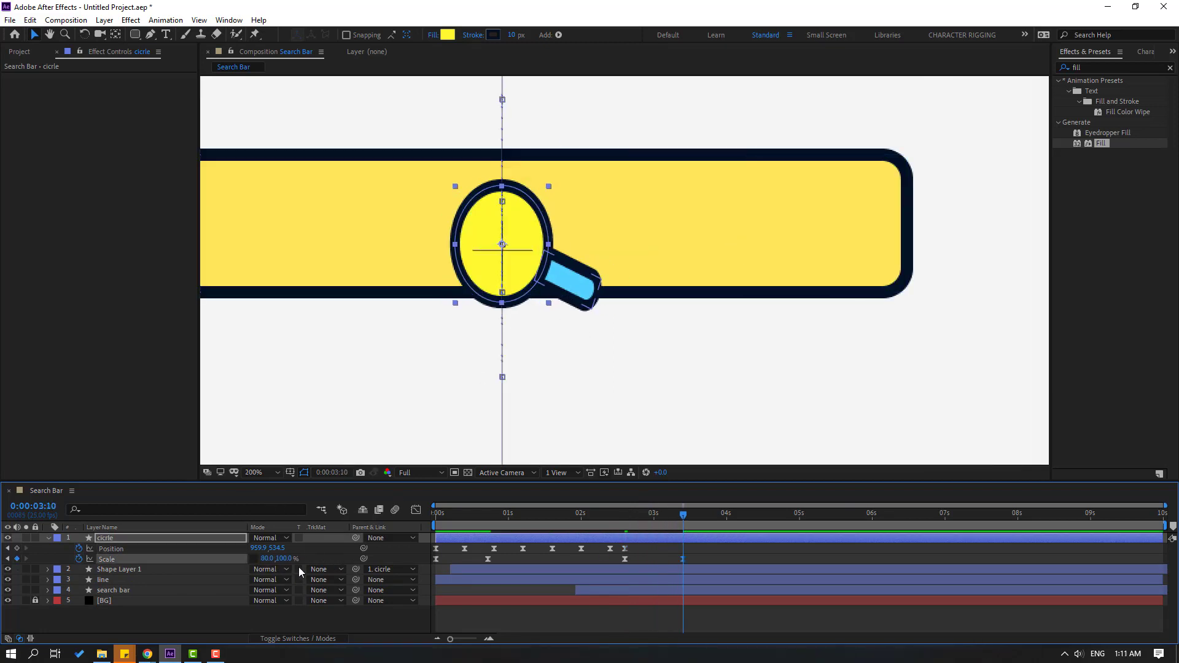
{"action": "left_click", "coordinate": [285, 558]}
{"action": "type", "text": "80"}
{"action": "key", "text": "Return"}
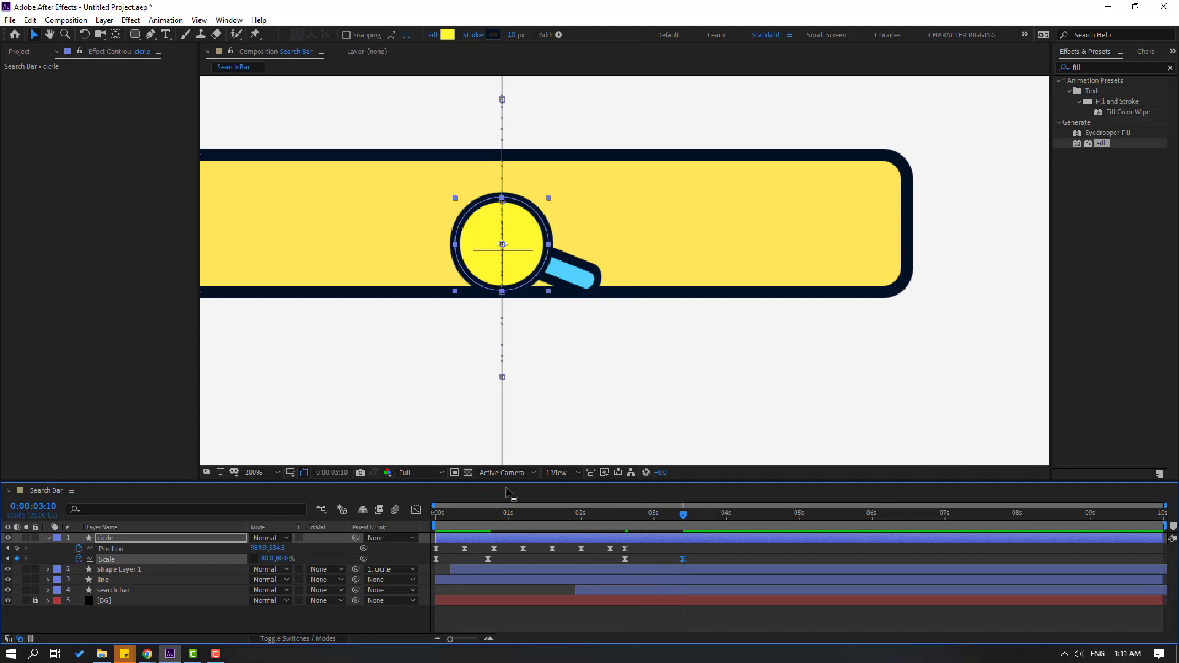
- At 0:00:03:10, move the magnifying glass inside the search bar's right end, to about 1187.9, 516.5, and check the motion
{"action": "left_click_drag", "start_coordinate": [530, 278], "coordinate": [799, 249]}
{"action": "scroll", "coordinate": [663, 297], "scroll_direction": "down", "scroll_amount": 2}
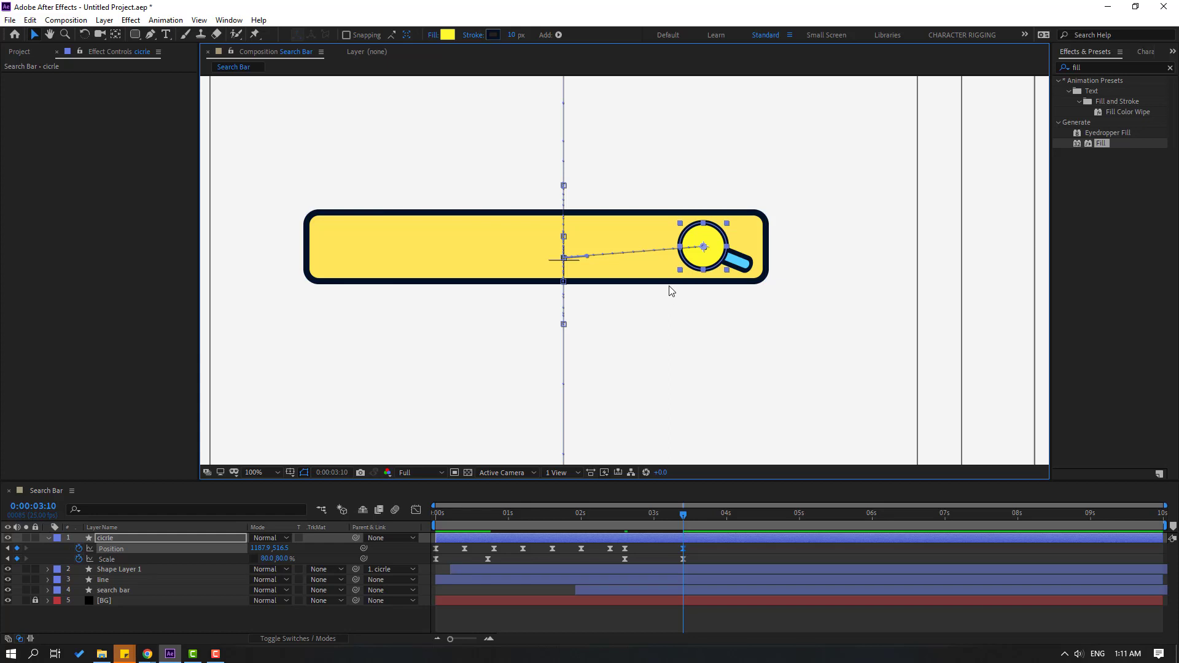
{"action": "left_click_drag", "start_coordinate": [604, 512], "coordinate": [643, 519]}
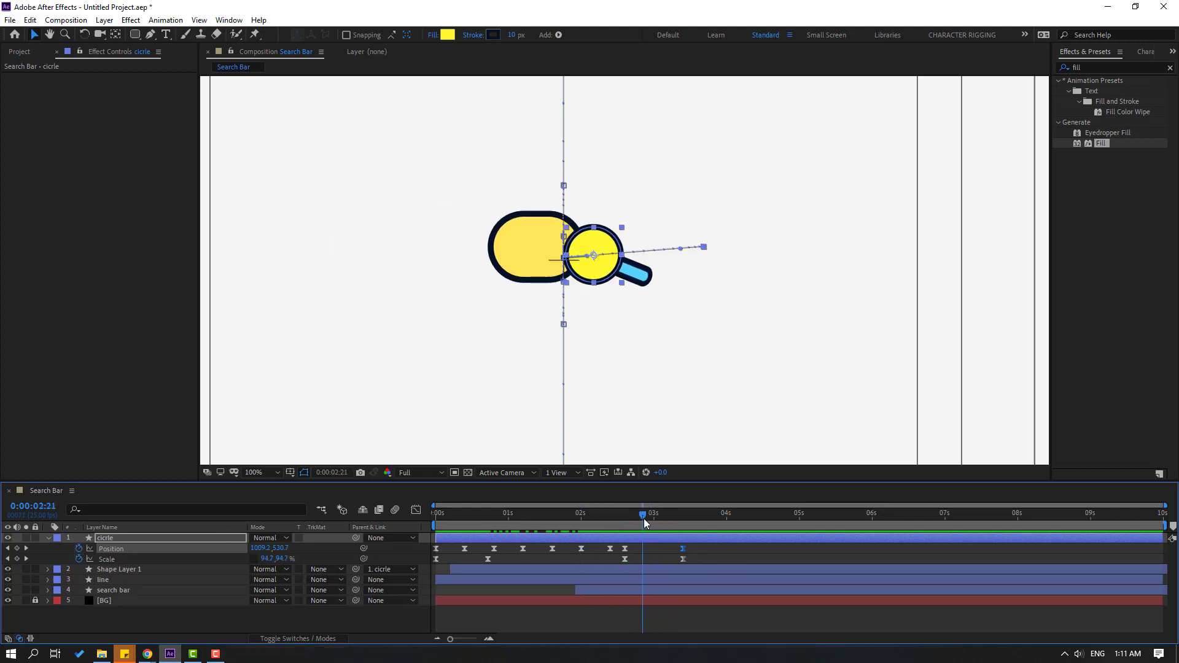
- Move the cicrle layer's last Position and Scale keyframes to about 0:00:03:16 and increase the 0:00:02:15 keyframes' outgoing influence in the speed graph
{"action": "mouse_move", "coordinate": [702, 546]}
{"action": "left_mouse_down"}
{"action": "mouse_move", "coordinate": [679, 561]}
{"action": "mouse_move", "coordinate": [701, 551]}
{"action": "left_mouse_up"}
{"action": "left_click", "coordinate": [416, 510]}
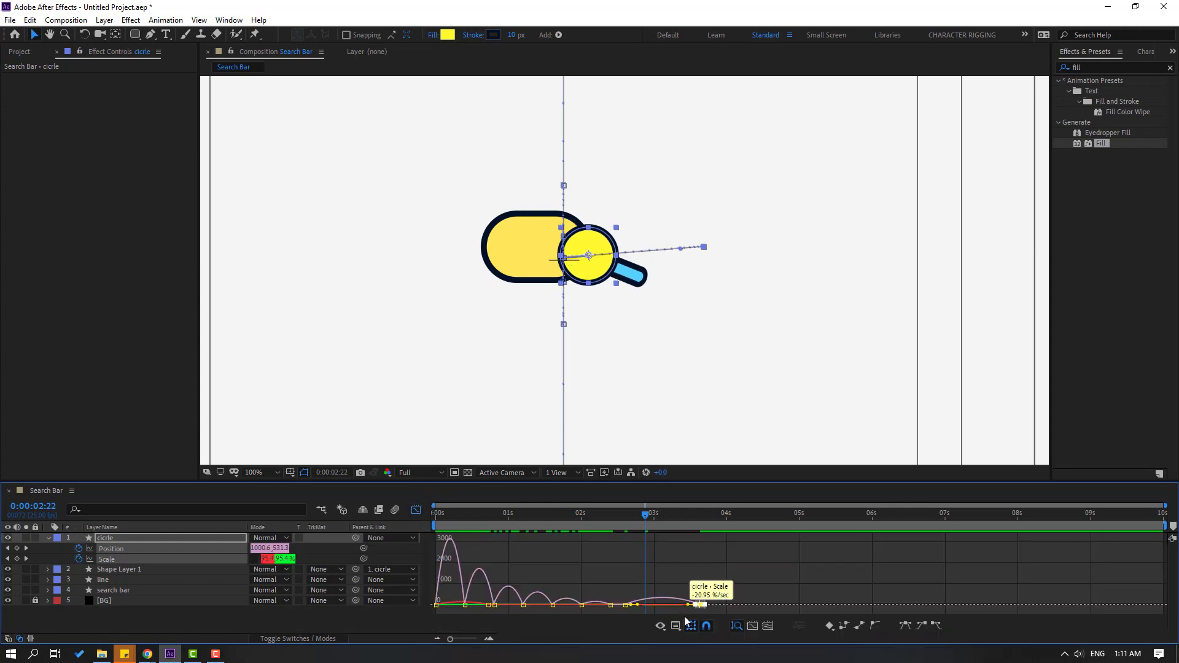
{"action": "scroll", "coordinate": [648, 600], "scroll_direction": "up", "scroll_amount": 3}
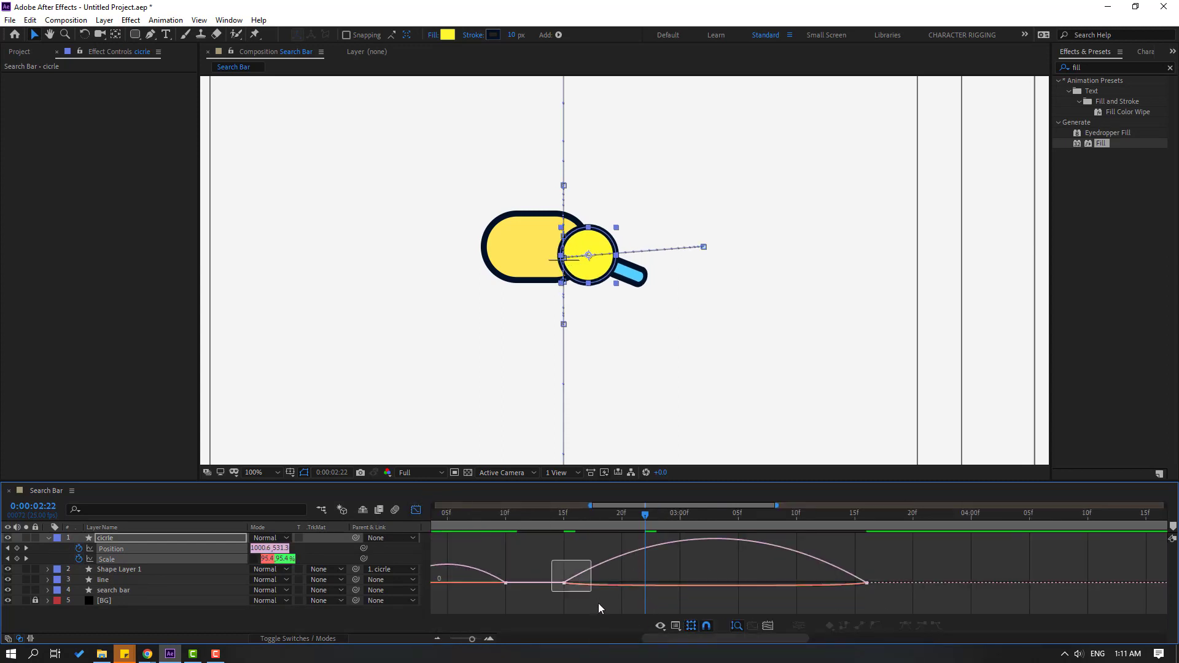
{"action": "scroll", "coordinate": [632, 607], "scroll_direction": "down", "scroll_amount": 4}
{"action": "left_click_drag", "start_coordinate": [629, 607], "coordinate": [694, 605]}
{"action": "left_click", "coordinate": [628, 519]}
{"action": "mouse_move", "coordinate": [639, 524]}
{"action": "left_mouse_down"}
{"action": "mouse_move", "coordinate": [740, 524]}
{"action": "mouse_move", "coordinate": [639, 525]}
{"action": "left_mouse_up"}
{"action": "left_click", "coordinate": [410, 511]}
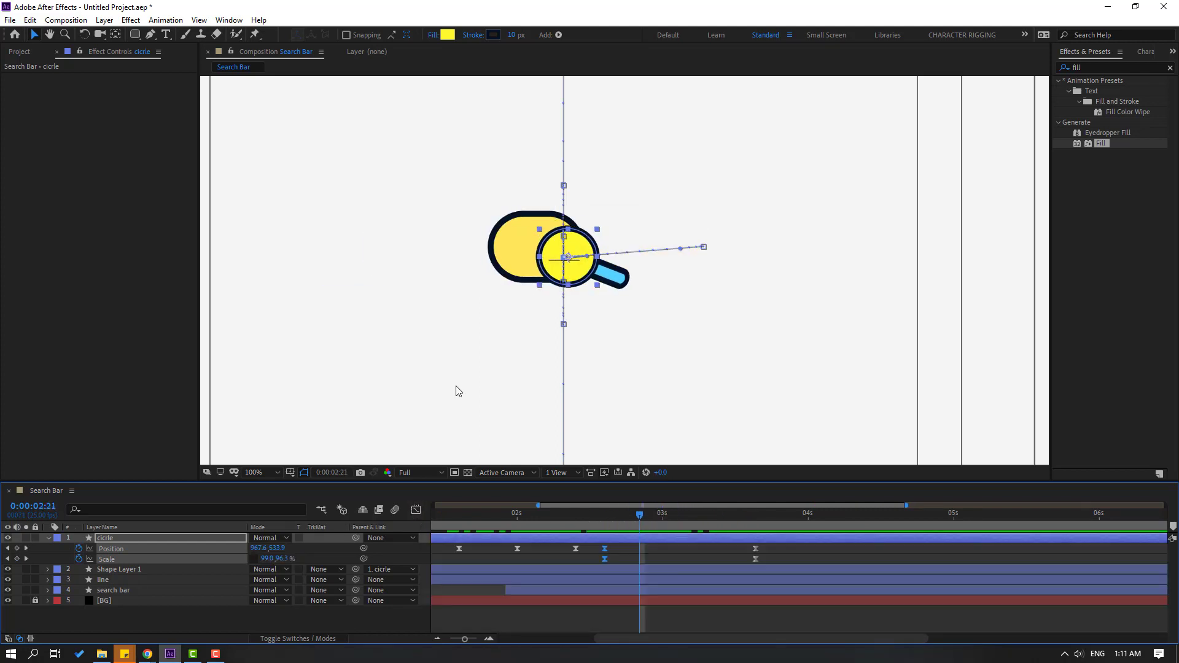
- Move the search bar layer's Size and Roundness keyframes earlier, so they start at about 0:00:02:05 and end at 0:00:02:21
{"action": "key", "text": "comma"}
{"action": "key", "text": "comma"}
{"action": "key", "text": "semicolon"}
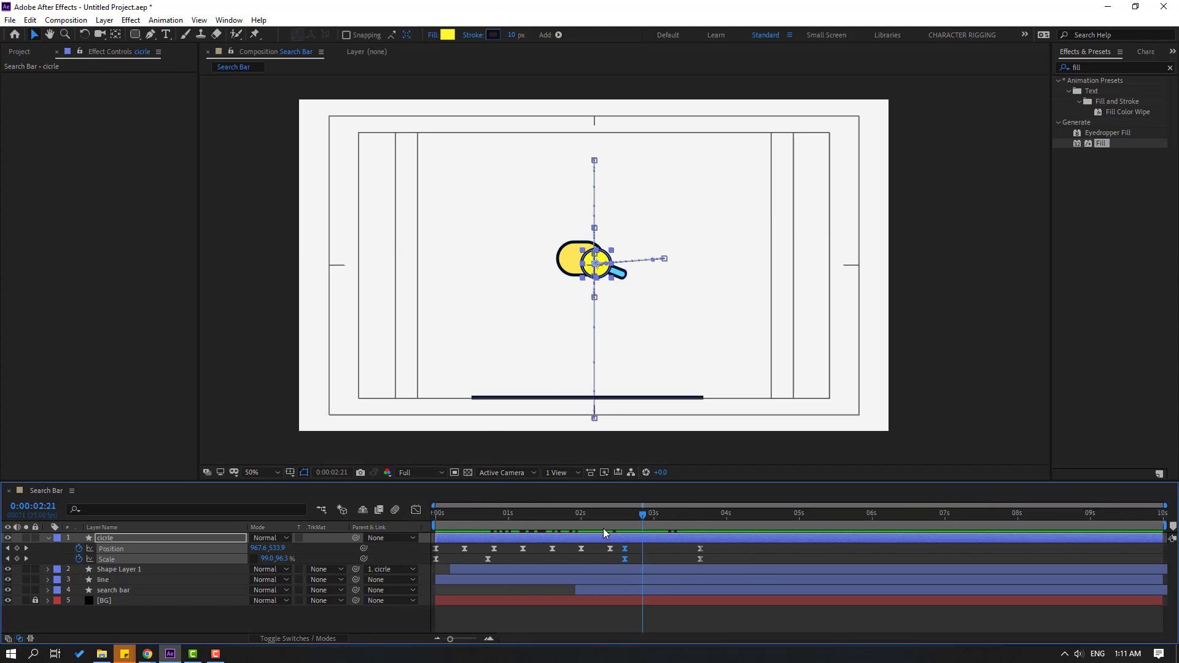
{"action": "key", "text": "space"}
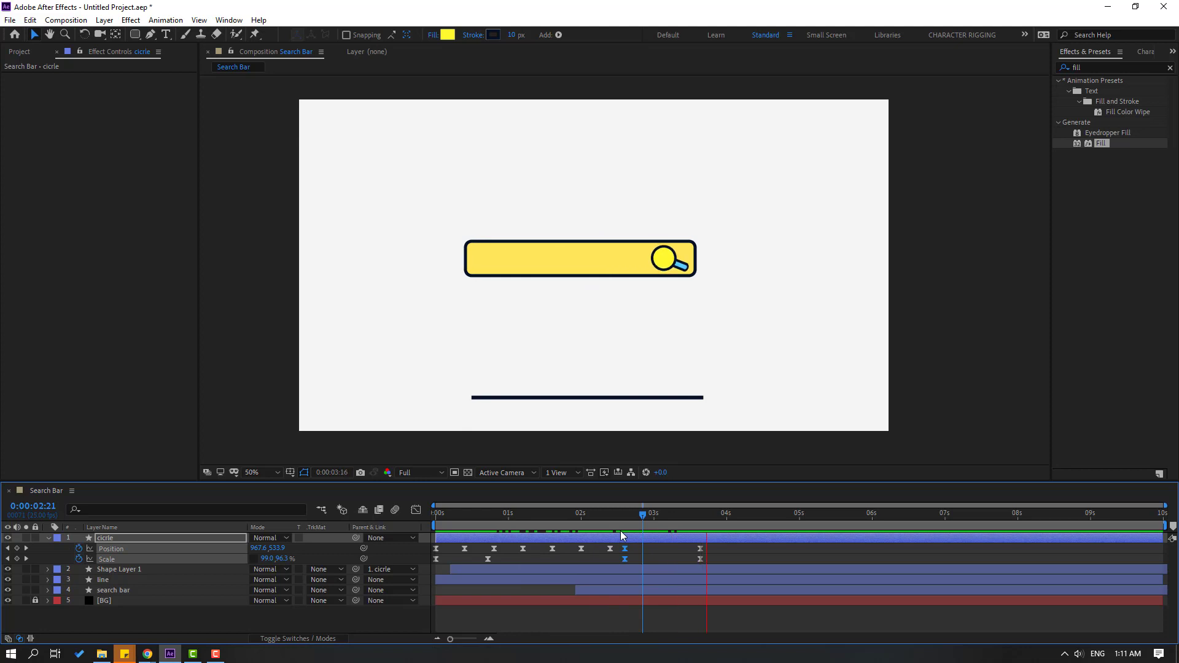
{"action": "left_click_drag", "start_coordinate": [515, 511], "coordinate": [604, 519]}
{"action": "left_click", "coordinate": [116, 590]}
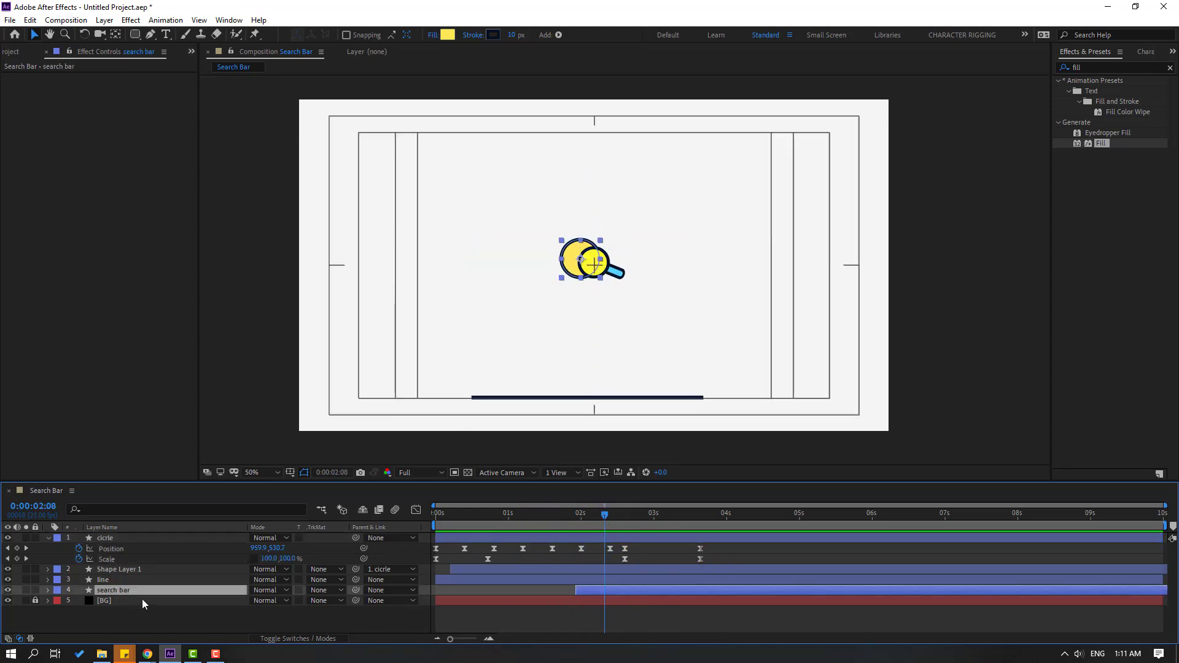
{"action": "key", "text": "u"}
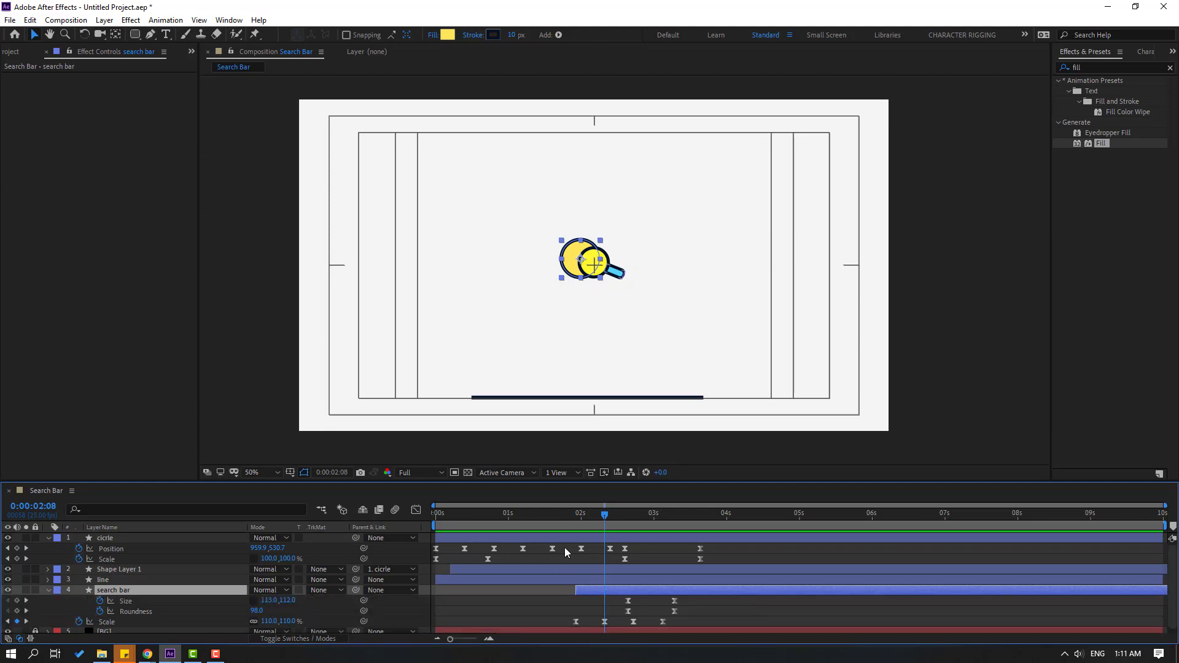
{"action": "left_click_drag", "start_coordinate": [558, 515], "coordinate": [609, 517]}
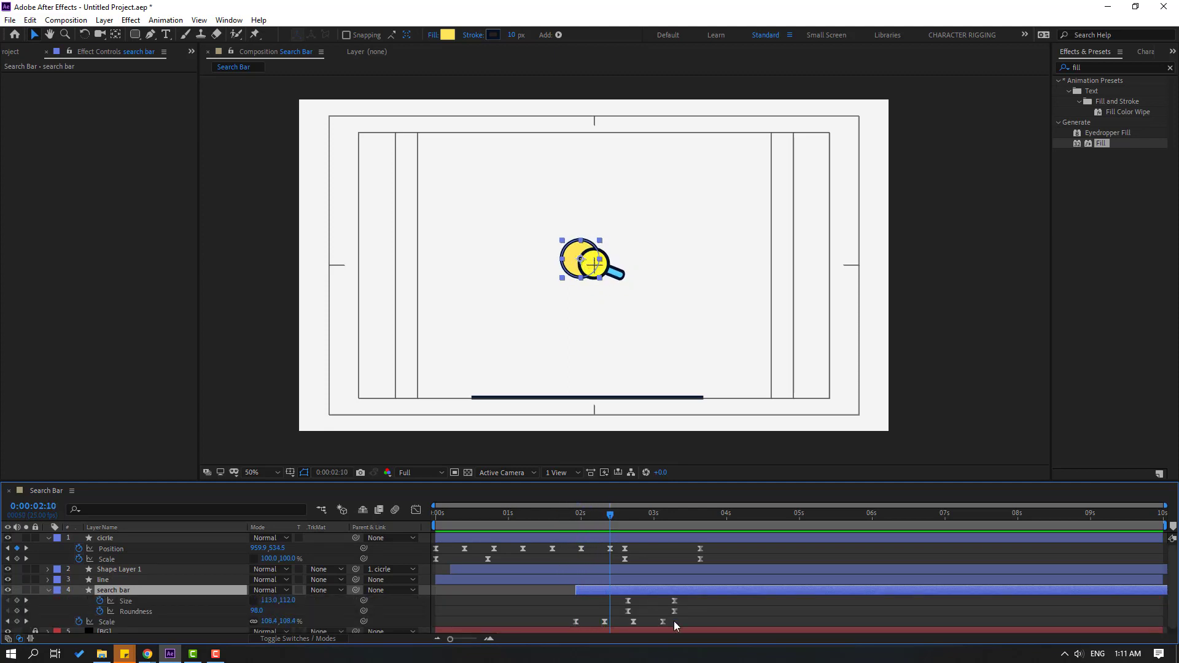
{"action": "left_click_drag", "start_coordinate": [691, 598], "coordinate": [596, 611]}
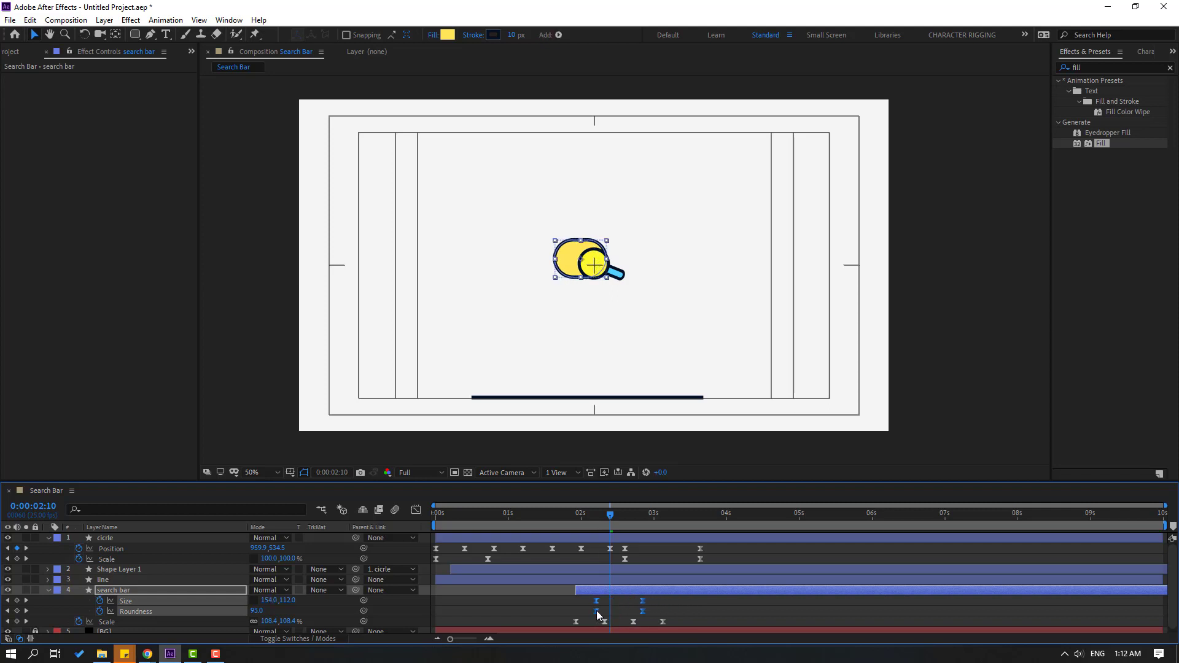
{"action": "left_click", "coordinate": [573, 516]}
{"action": "left_click_drag", "start_coordinate": [602, 518], "coordinate": [642, 526]}
- Set the search bar layer's Roundness to 84 at its 0:00:02:21 keyframe and preview the expansion
{"action": "left_click", "coordinate": [683, 606]}
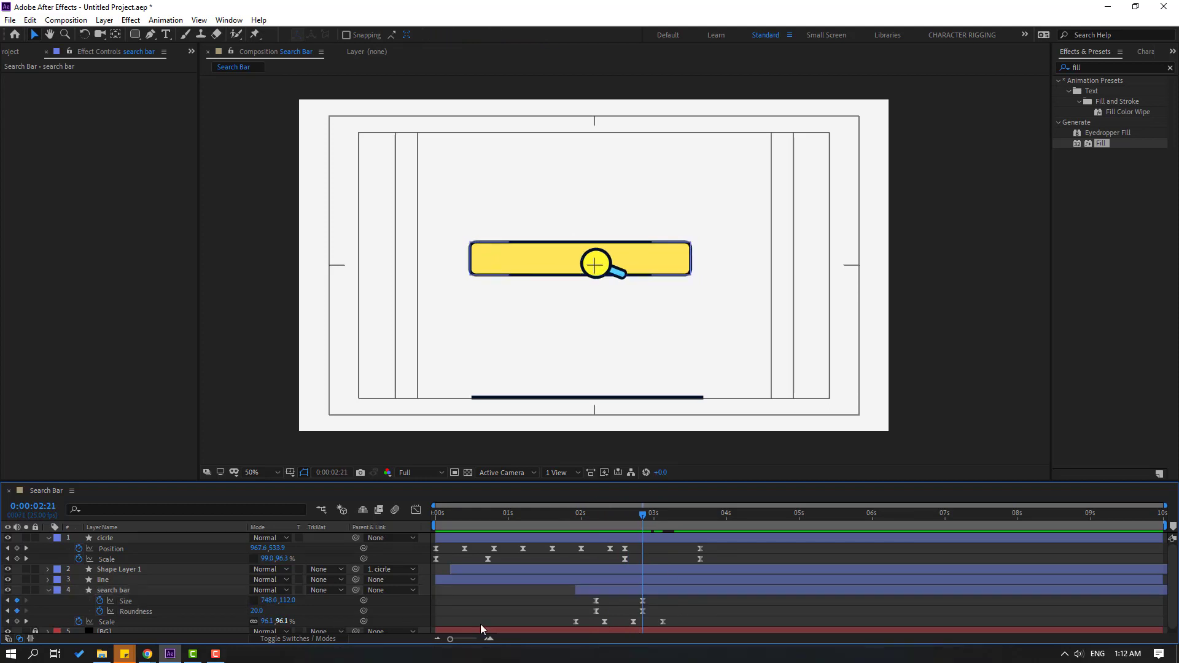
{"action": "left_click", "coordinate": [643, 611]}
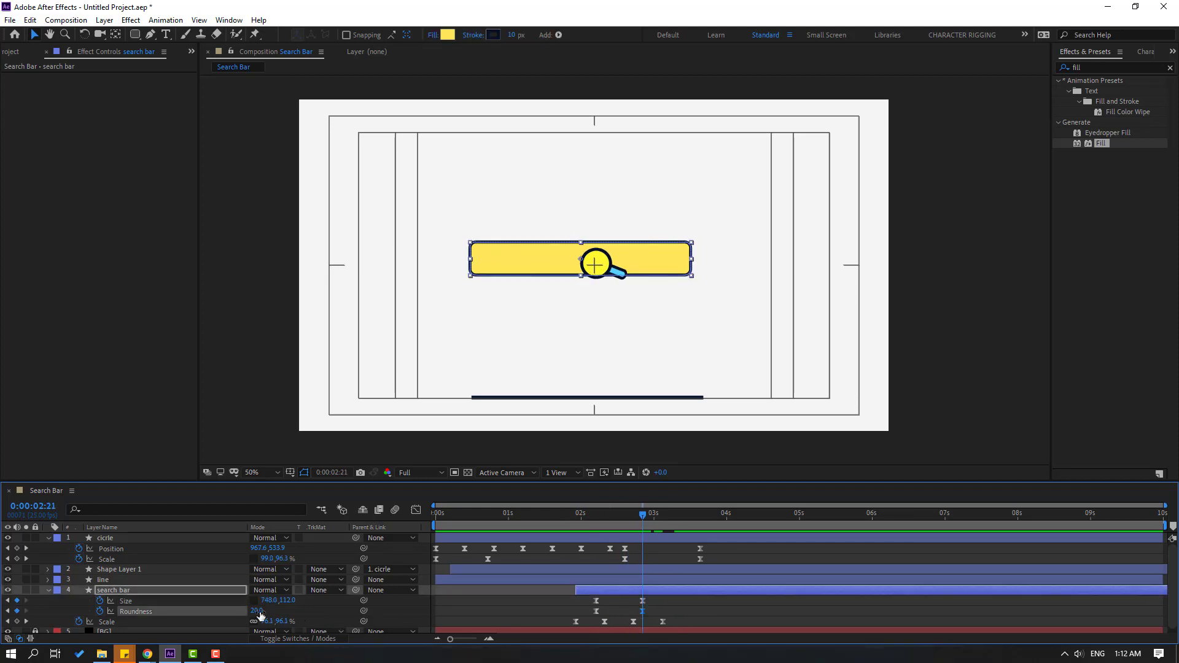
{"action": "left_click_drag", "start_coordinate": [257, 612], "coordinate": [270, 612]}
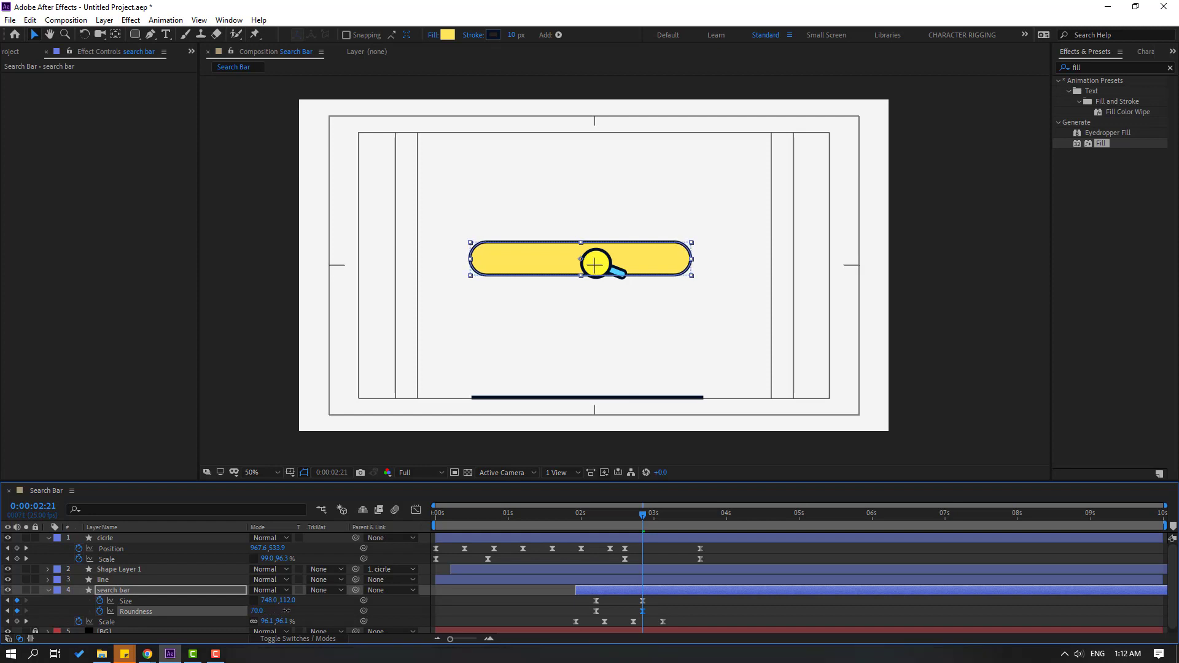
{"action": "left_click", "coordinate": [695, 605]}
{"action": "mouse_move", "coordinate": [639, 514]}
{"action": "left_mouse_down"}
{"action": "mouse_move", "coordinate": [590, 510]}
{"action": "mouse_move", "coordinate": [651, 519]}
{"action": "left_mouse_up"}
{"action": "key", "text": "space"}
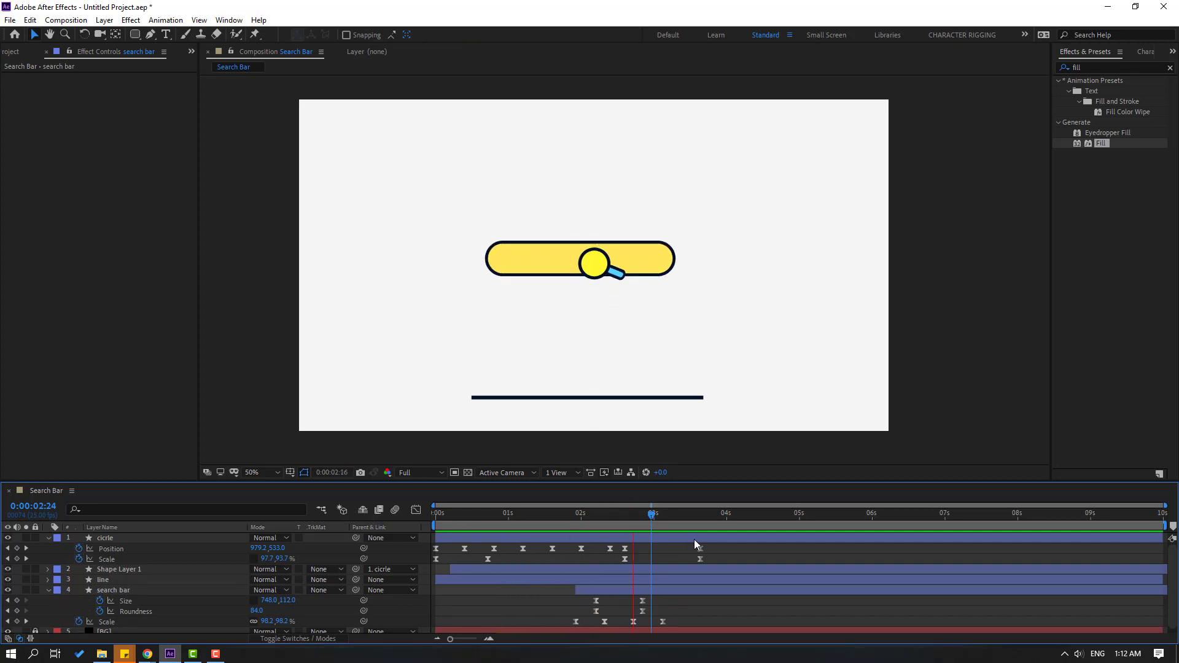
- Move the cicrle layer's last Position and Scale keyframes earlier to about 0:00:03:06 and check the motion
{"action": "left_click_drag", "start_coordinate": [557, 514], "coordinate": [631, 515]}
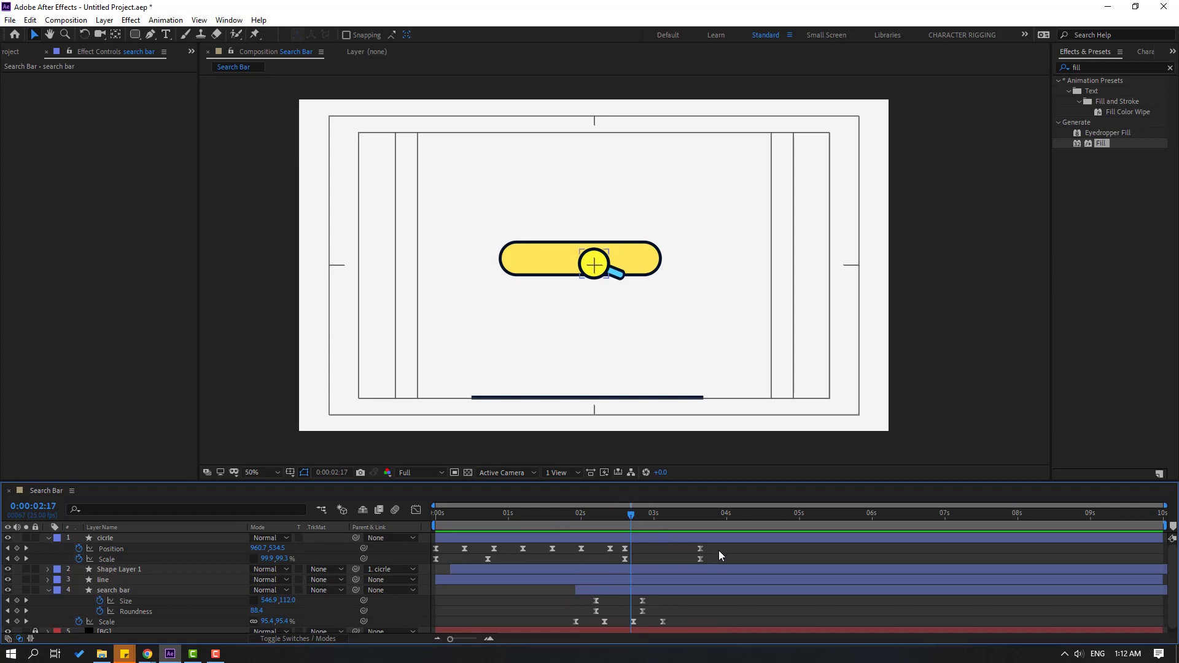
{"action": "left_click_drag", "start_coordinate": [720, 556], "coordinate": [671, 551]}
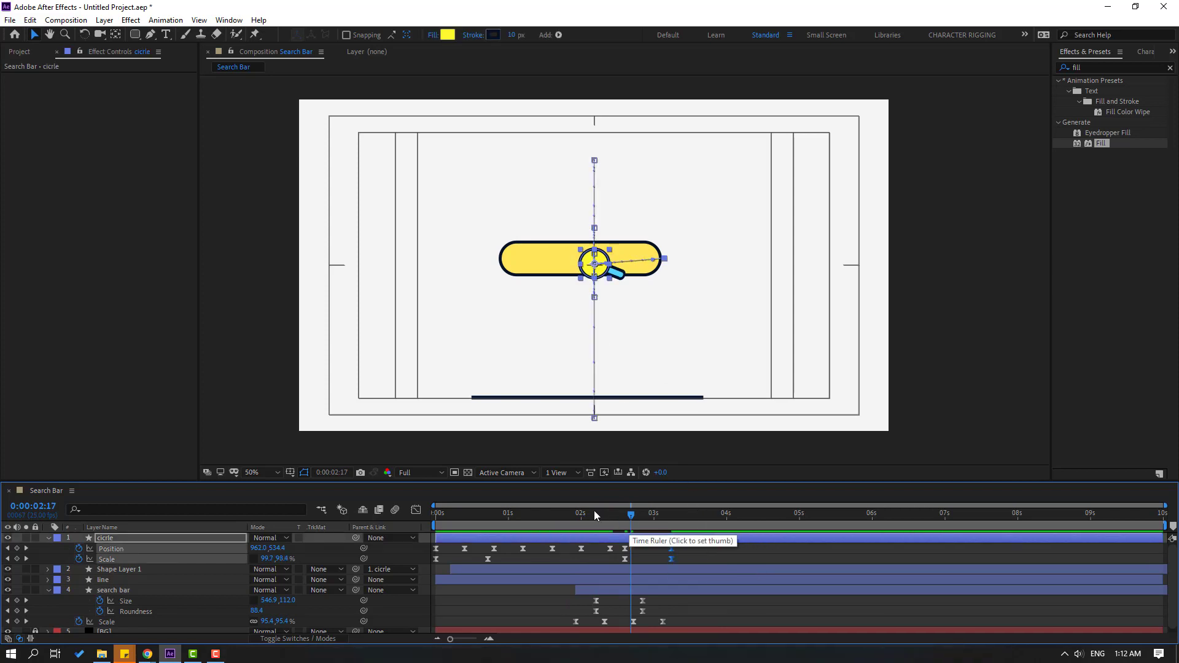
{"action": "left_click_drag", "start_coordinate": [594, 514], "coordinate": [649, 520]}
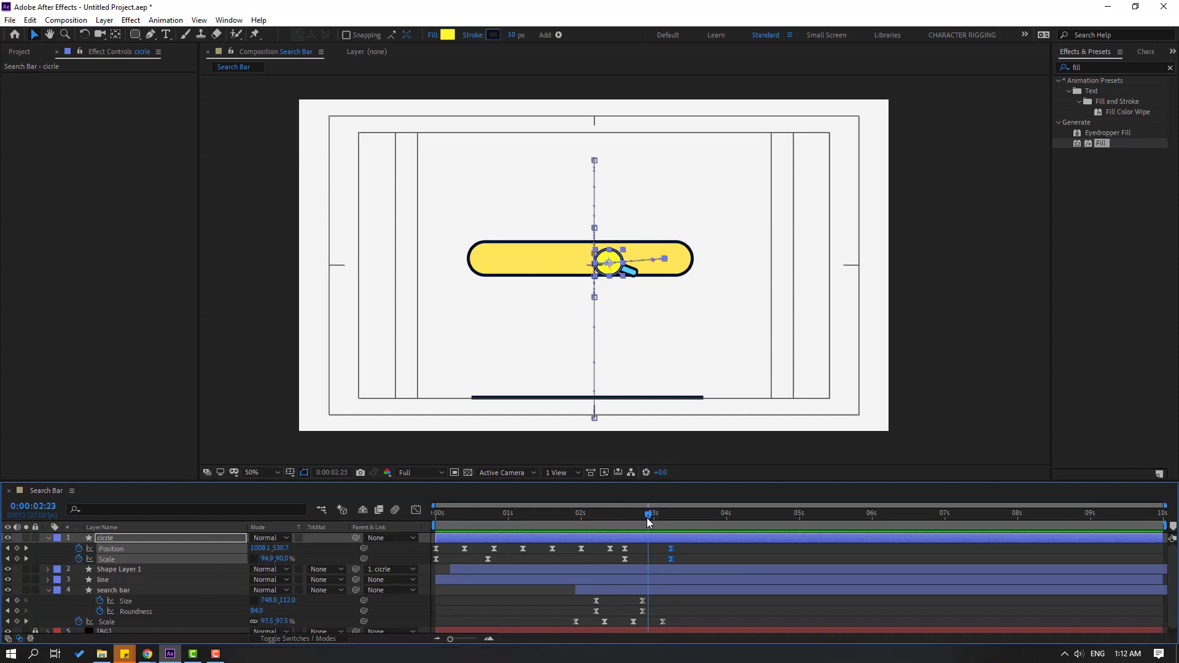
- Reduce the outgoing influence of the cicrle layer's 0:00:02:15 Position and Scale keyframes in the speed graph
{"action": "left_click", "coordinate": [416, 510]}
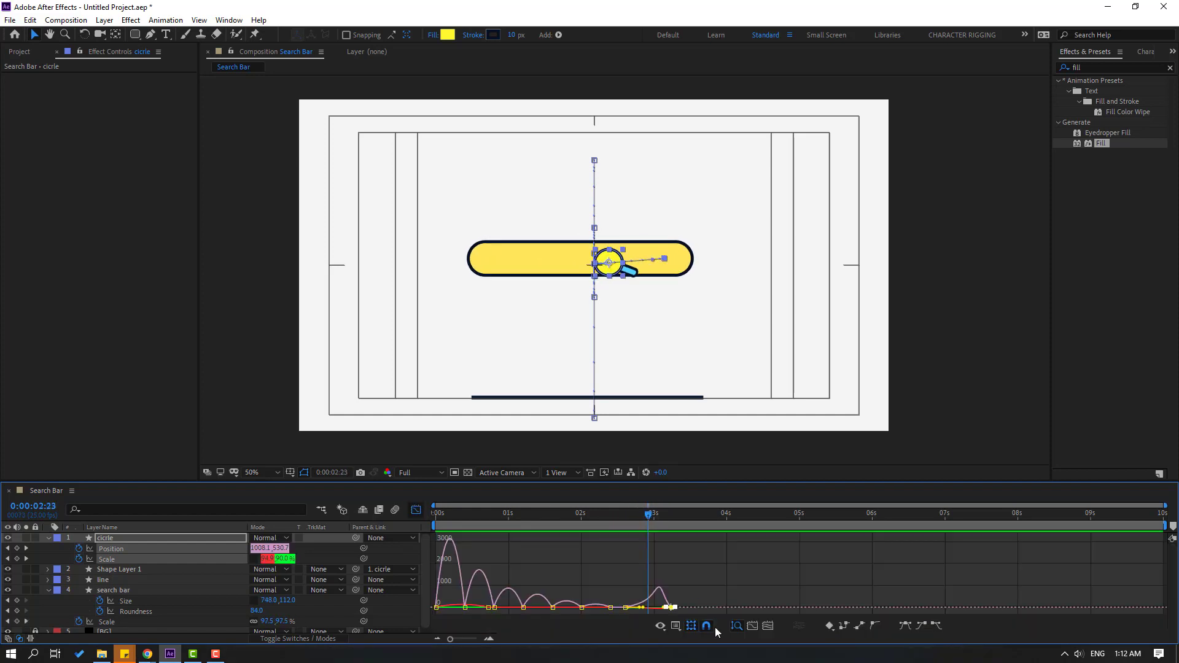
{"action": "scroll", "coordinate": [655, 614], "scroll_direction": "up", "scroll_amount": 2}
{"action": "scroll", "coordinate": [653, 618], "scroll_direction": "down", "scroll_amount": 3}
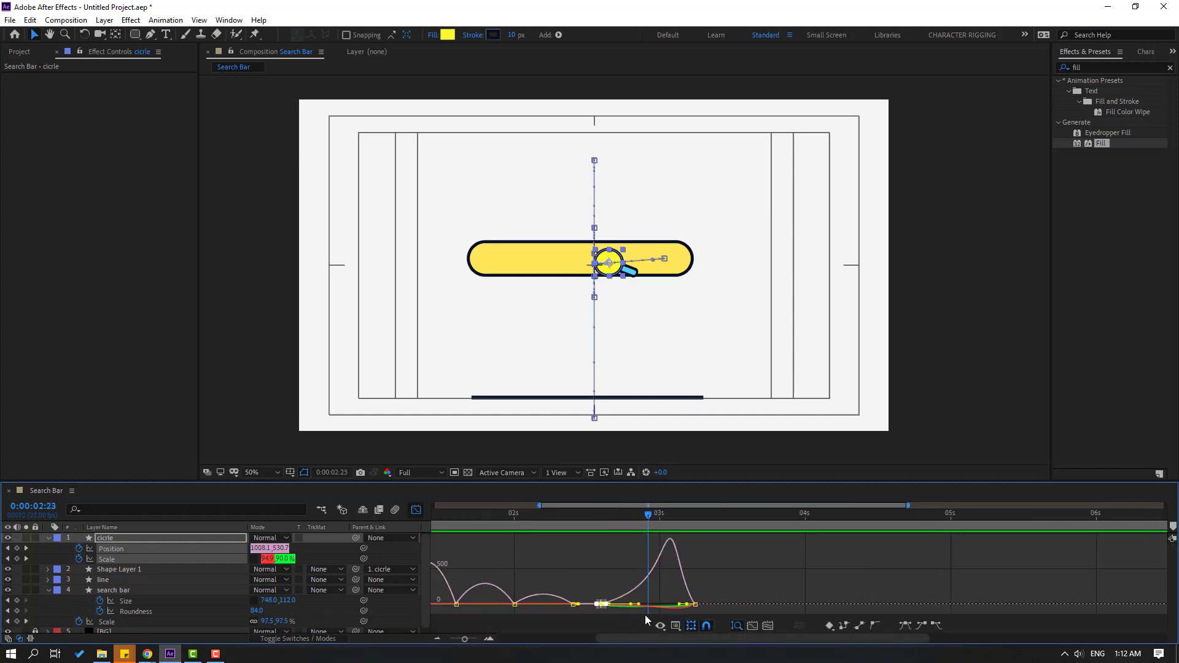
{"action": "mouse_move", "coordinate": [636, 610]}
{"action": "left_mouse_down"}
{"action": "mouse_move", "coordinate": [745, 596]}
{"action": "mouse_move", "coordinate": [614, 607]}
{"action": "left_mouse_up"}
{"action": "left_click", "coordinate": [591, 518]}
{"action": "left_click_drag", "start_coordinate": [593, 520], "coordinate": [643, 519]}
{"action": "left_click", "coordinate": [416, 509]}
- Move the cicrle layer's last Position and Scale keyframes to about 0:00:03:17 and preview the motion
{"action": "left_click", "coordinate": [526, 515]}
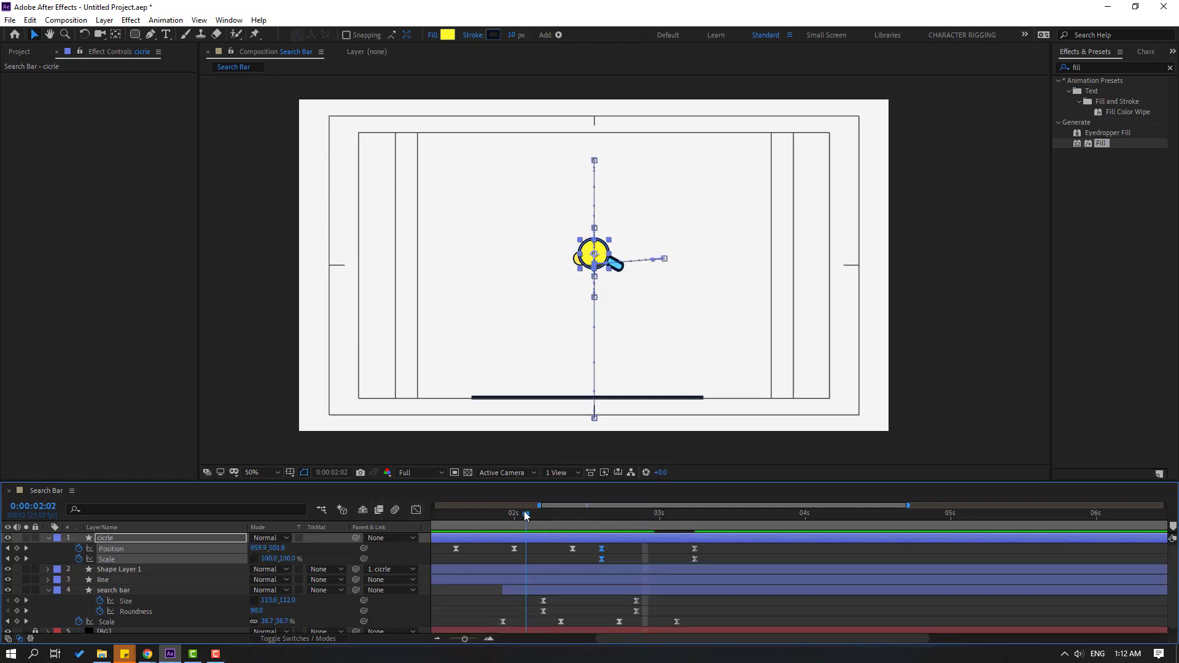
{"action": "key", "text": "space"}
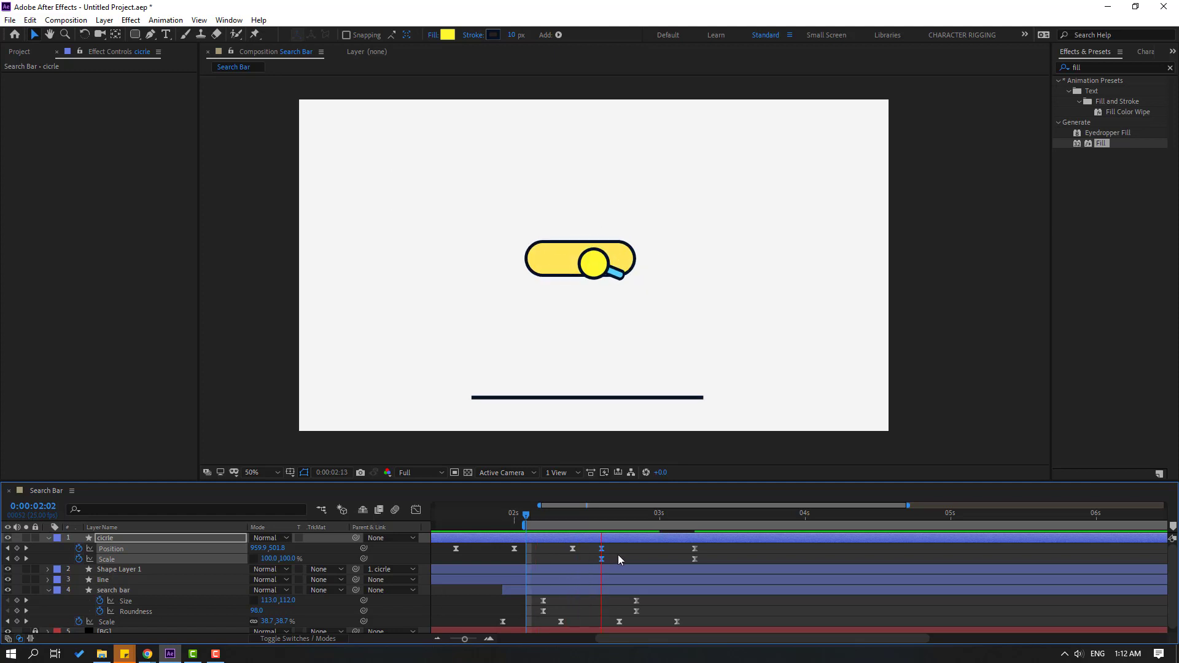
{"action": "key", "text": "space"}
{"action": "left_click_drag", "start_coordinate": [649, 541], "coordinate": [760, 559]}
{"action": "key", "text": "space"}
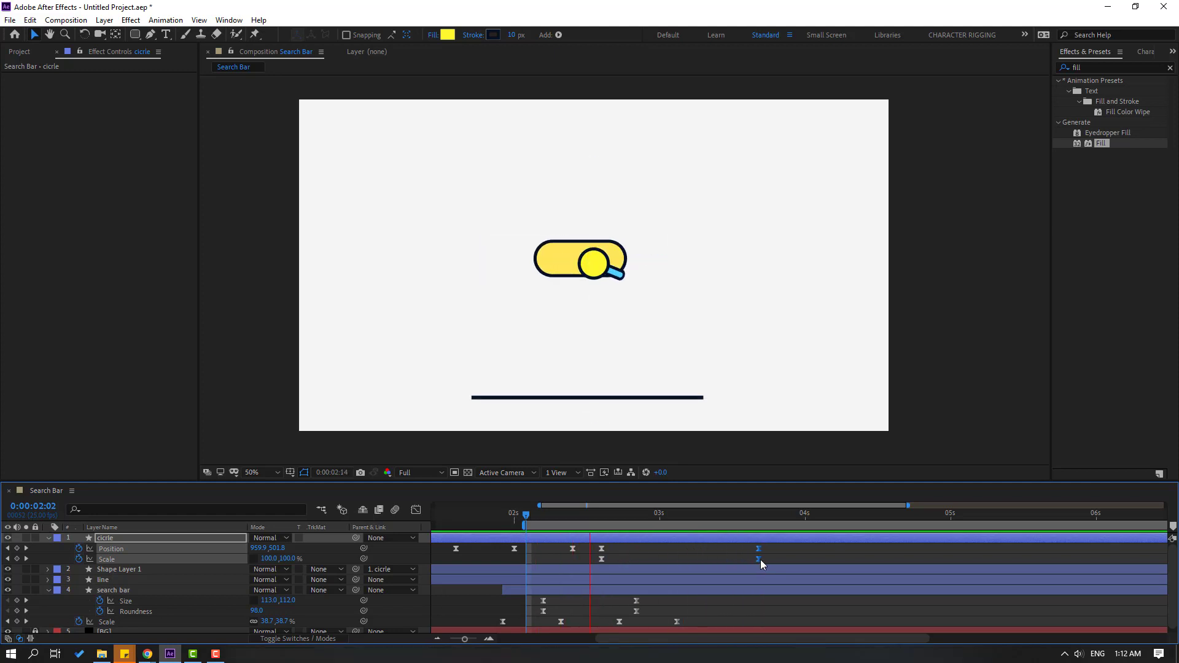
{"action": "key", "text": "space"}
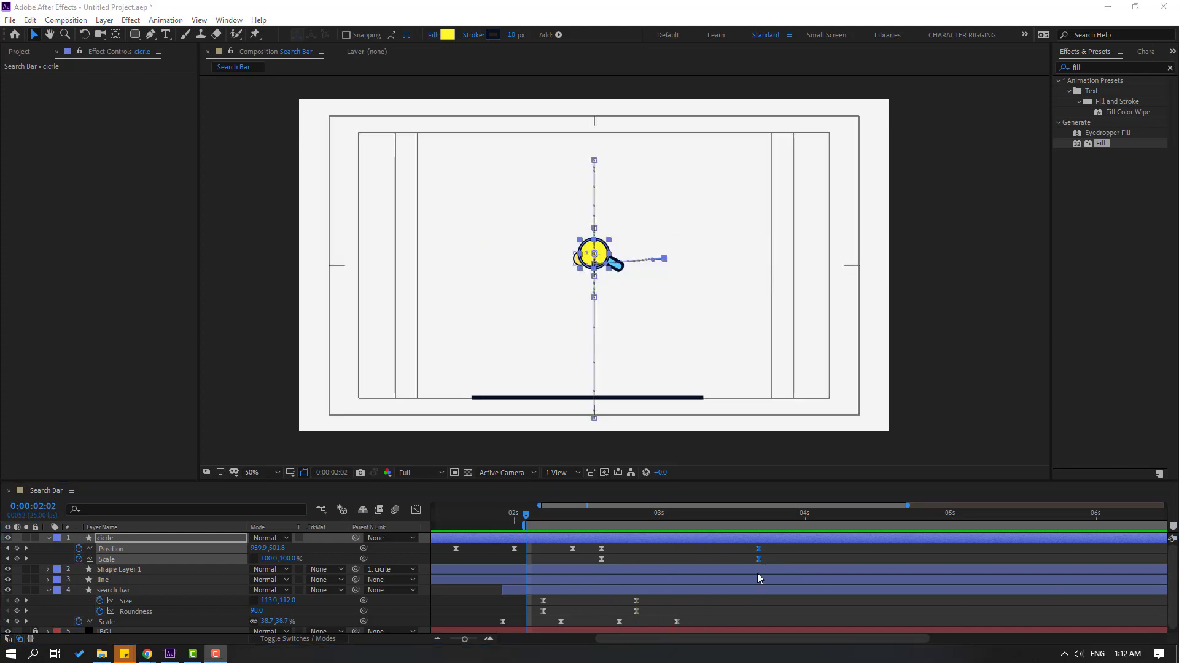
{"action": "left_click", "coordinate": [786, 541]}
{"action": "key", "text": "space"}
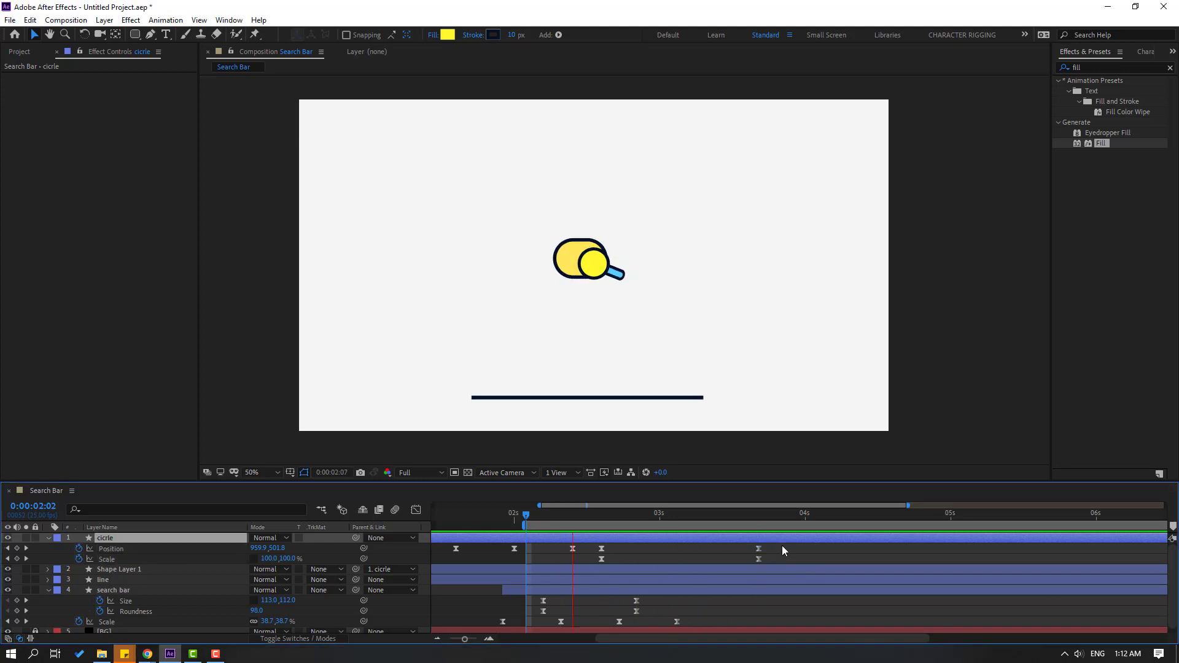
- Move the cicrle layer's 0:00:02:15 Position and Scale keyframes to about 0:00:02:12, and the preceding Position keyframe to about 0:00:02:07
{"action": "left_click", "coordinate": [514, 517]}
{"action": "left_click_drag", "start_coordinate": [514, 515], "coordinate": [599, 518]}
{"action": "key", "text": "semicolon"}
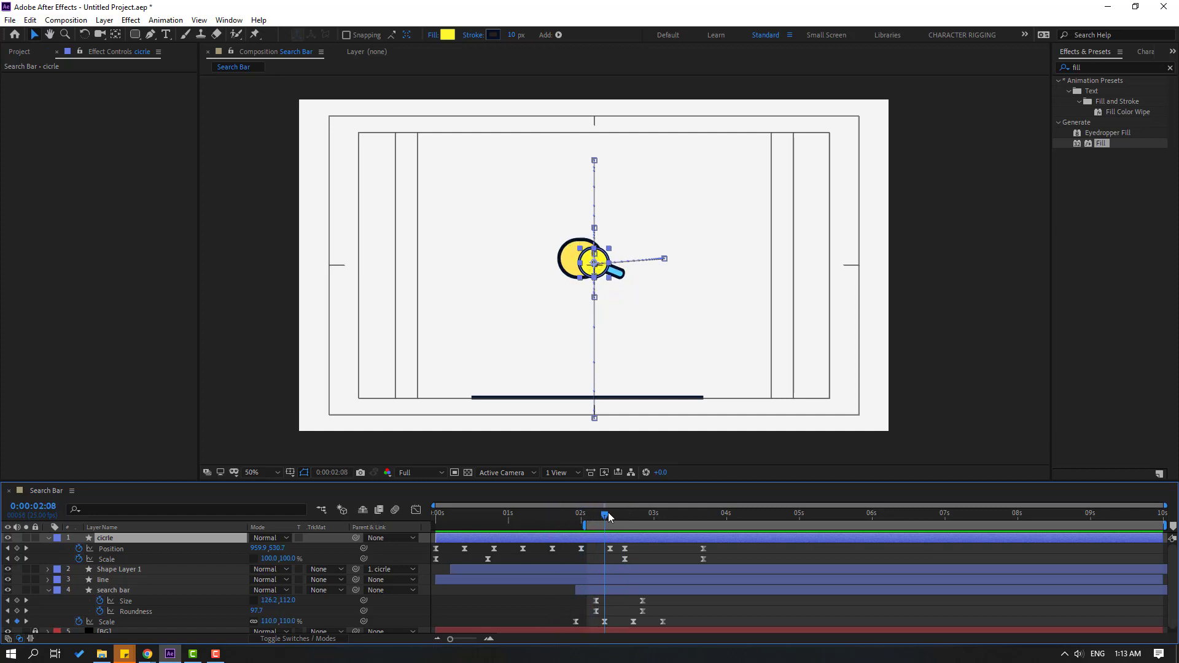
{"action": "left_click_drag", "start_coordinate": [608, 516], "coordinate": [622, 562]}
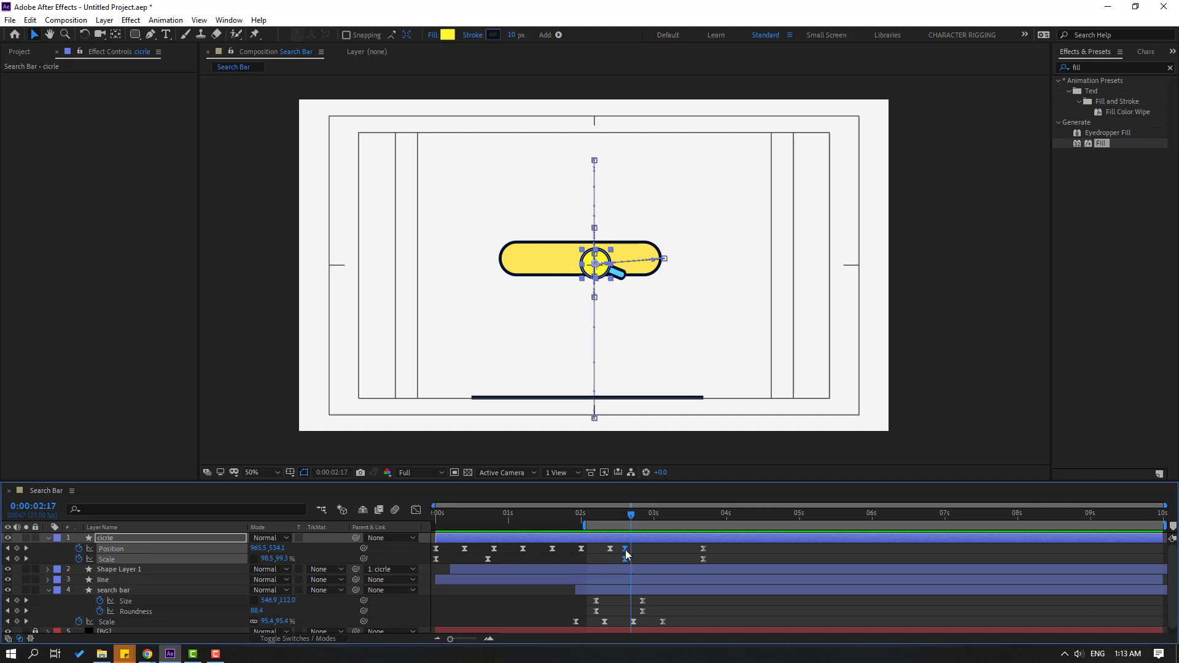
{"action": "left_click_drag", "start_coordinate": [625, 550], "coordinate": [603, 550]}
{"action": "key", "text": "space"}
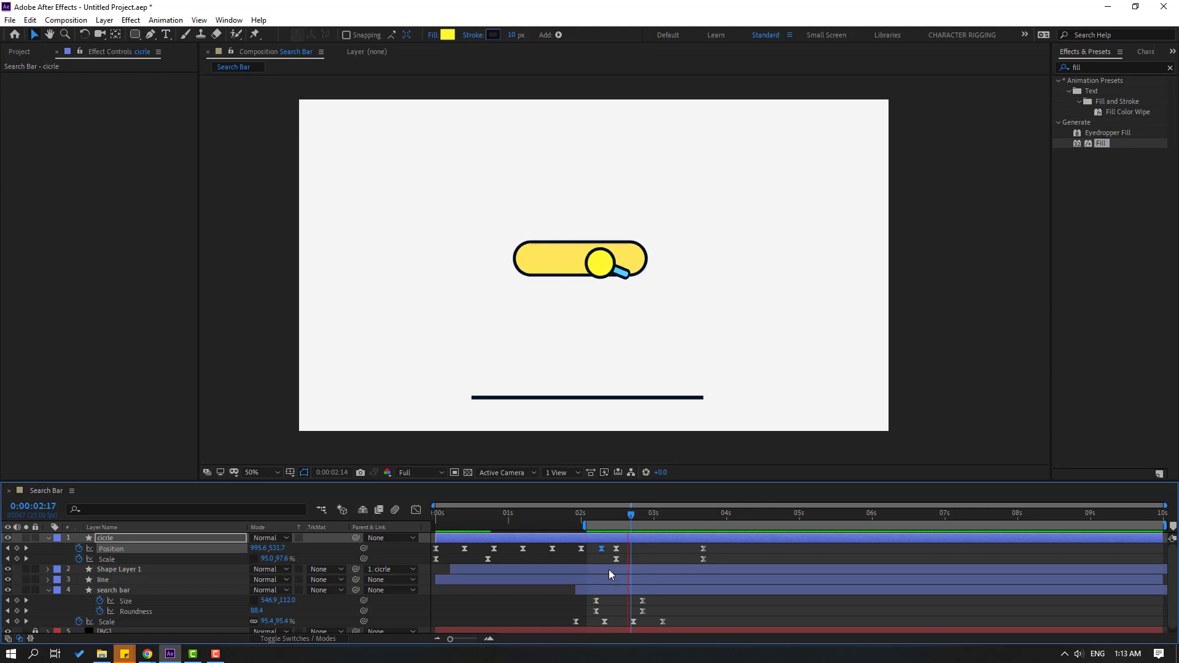
{"action": "key", "text": "comma"}
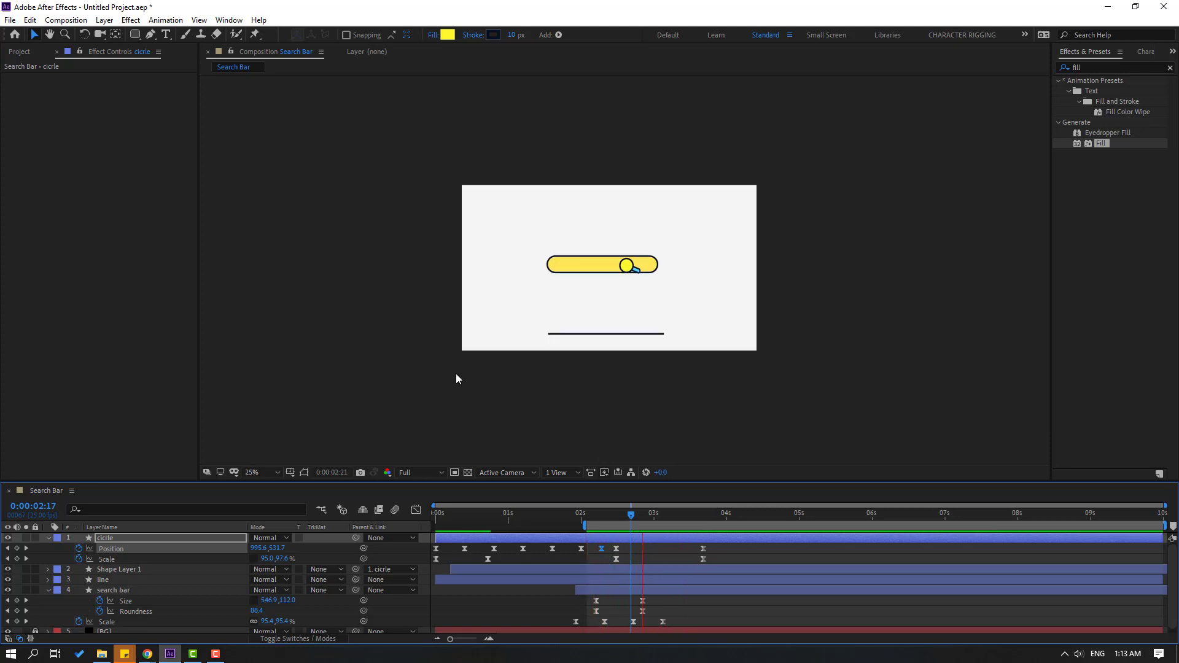
{"action": "key", "text": "space"}
{"action": "key", "text": "period"}
- Shift the cicrle layer's later bounce keyframes several frames earlier, with the paired Position and Scale keyframes at about 0:00:02:03
{"action": "left_click_drag", "start_coordinate": [593, 515], "coordinate": [539, 552]}
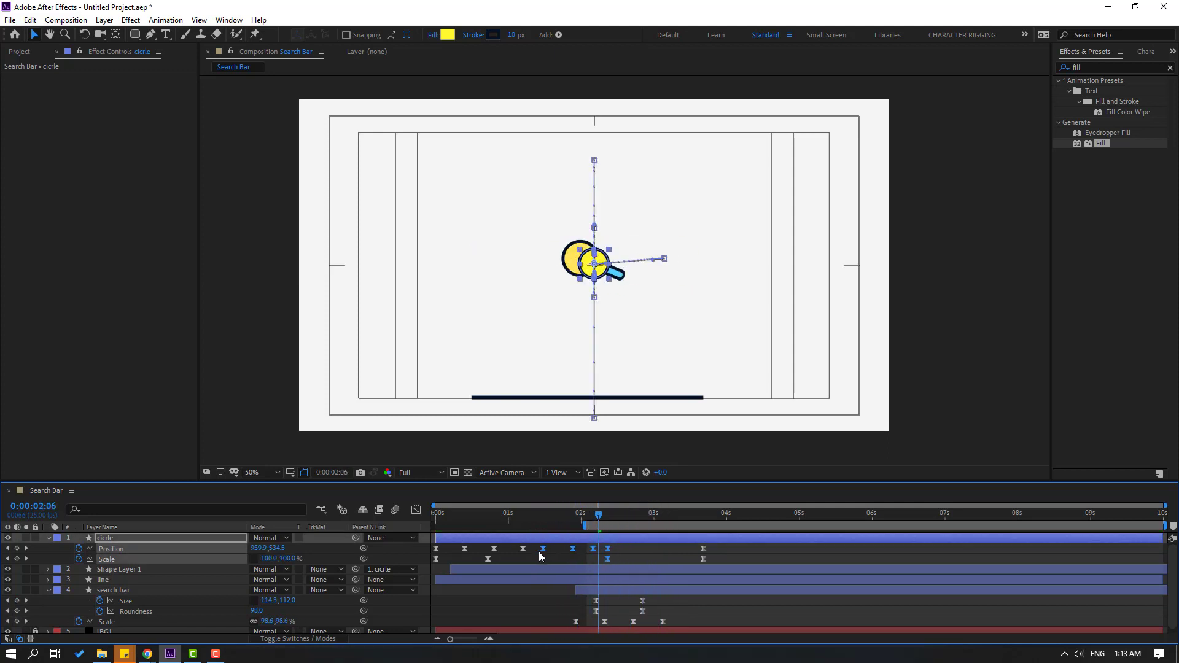
{"action": "key", "text": "alt+Left"}
{"action": "key", "text": "alt+Left"}
{"action": "key", "text": "alt+Left"}
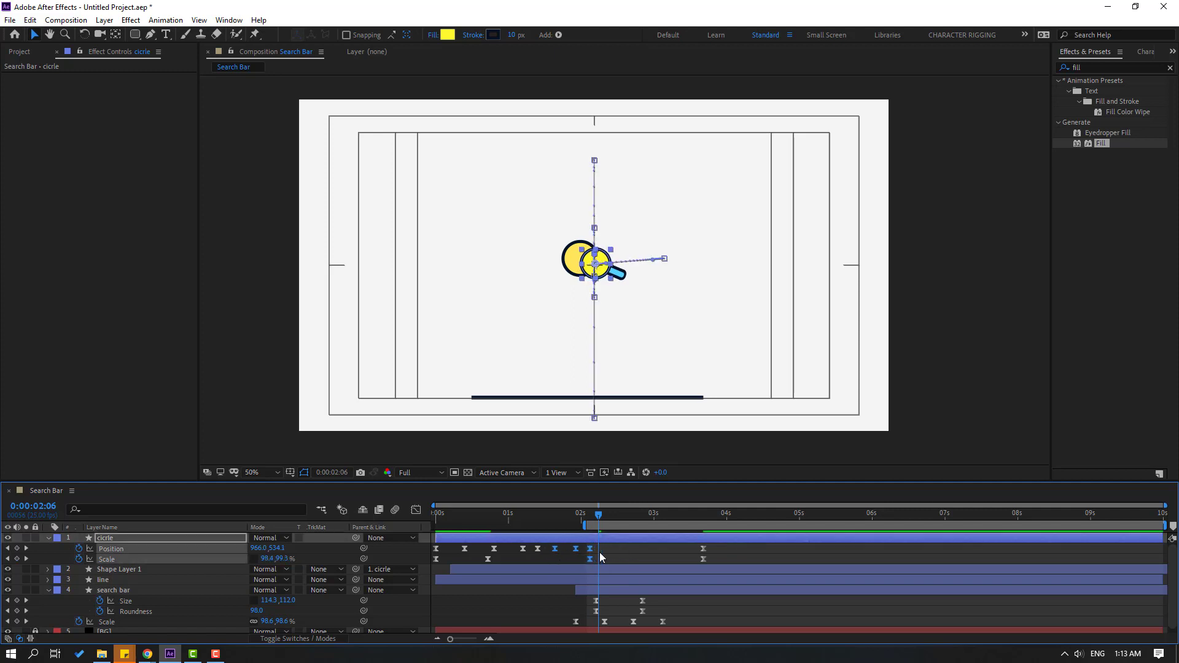
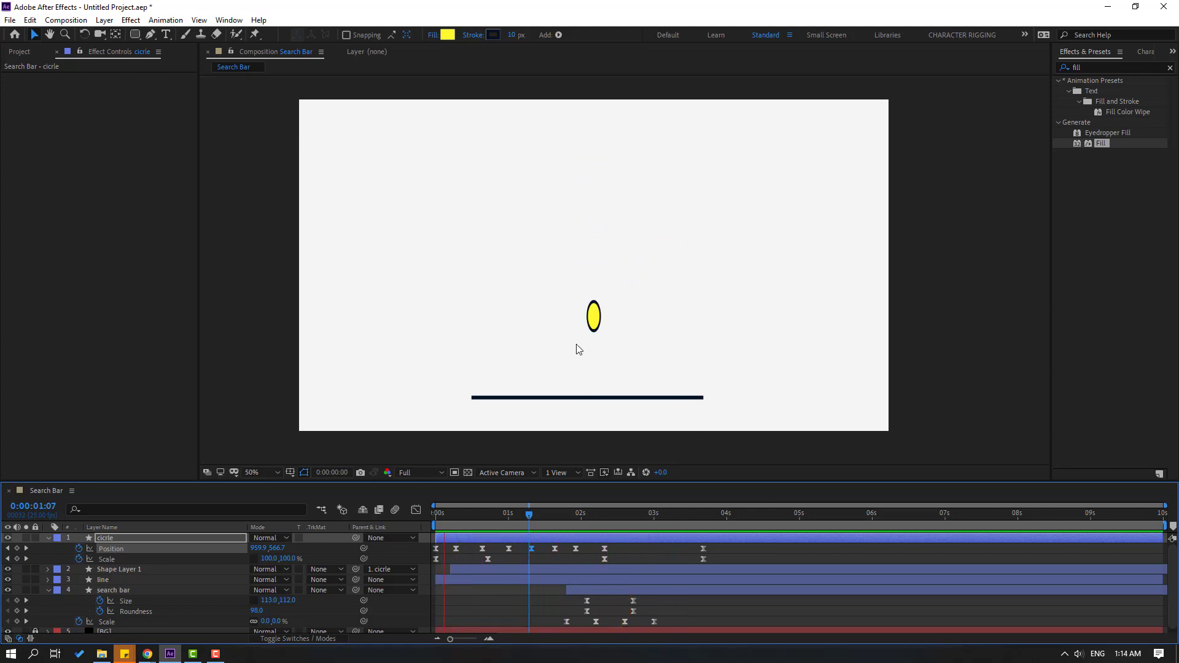
- Preview the circle's bounce and the search bar's expansion, then go to 0:00:03:17
{"action": "scroll", "coordinate": [576, 362], "scroll_direction": "down", "scroll_amount": 1}
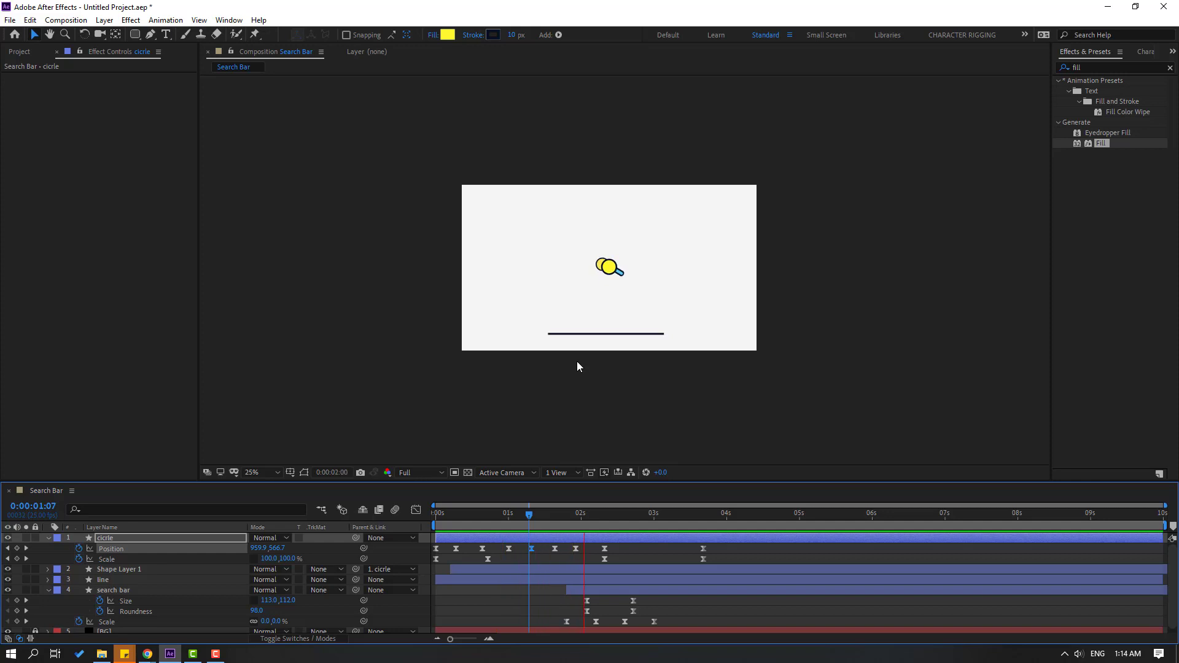
{"action": "scroll", "coordinate": [577, 363], "scroll_direction": "up", "scroll_amount": 1}
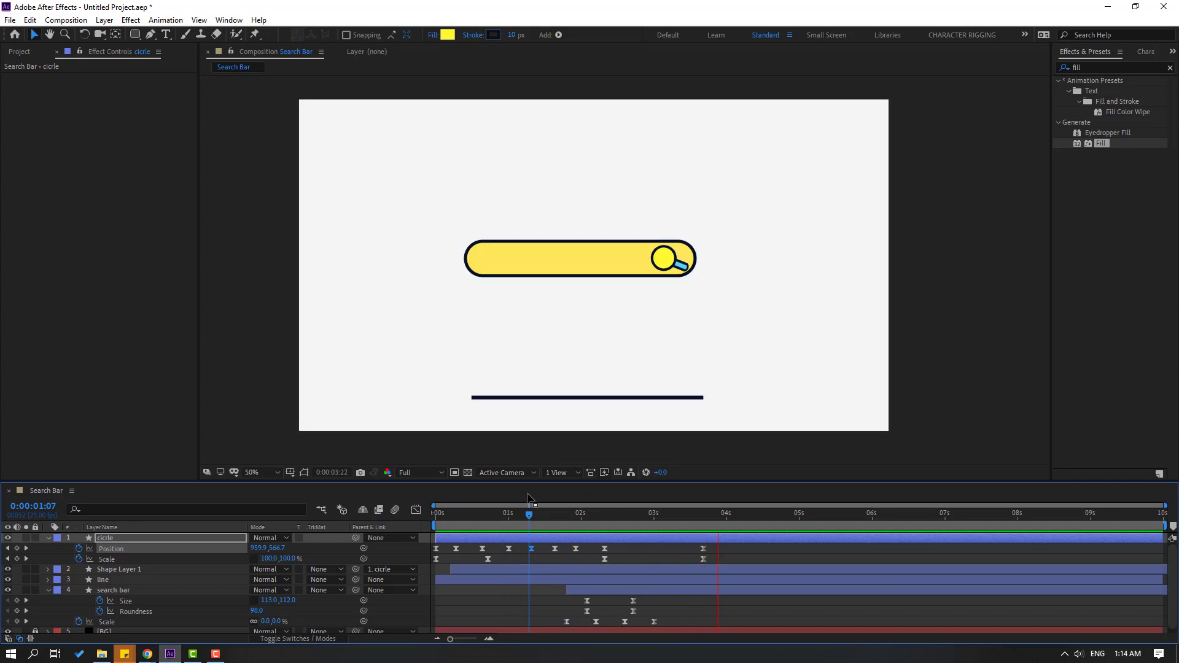
{"action": "left_click_drag", "start_coordinate": [552, 523], "coordinate": [703, 521]}
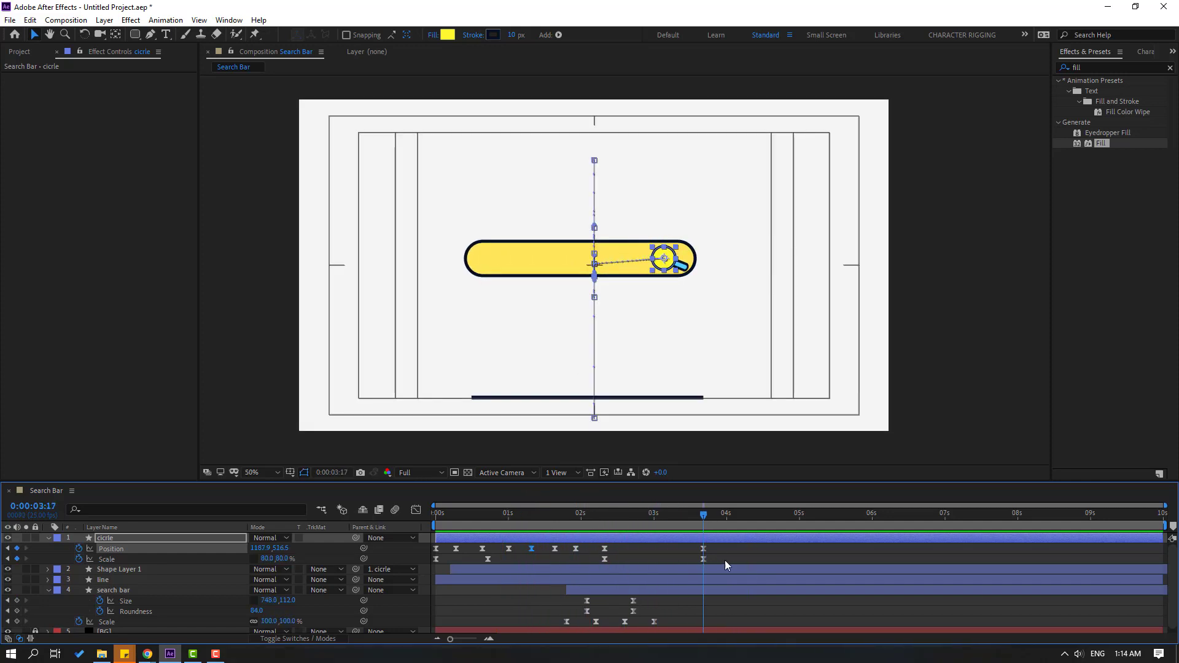
- Change the search bar layer's fill to a more saturated yellow, FEE245, and preview the animation
{"action": "left_click", "coordinate": [122, 591]}
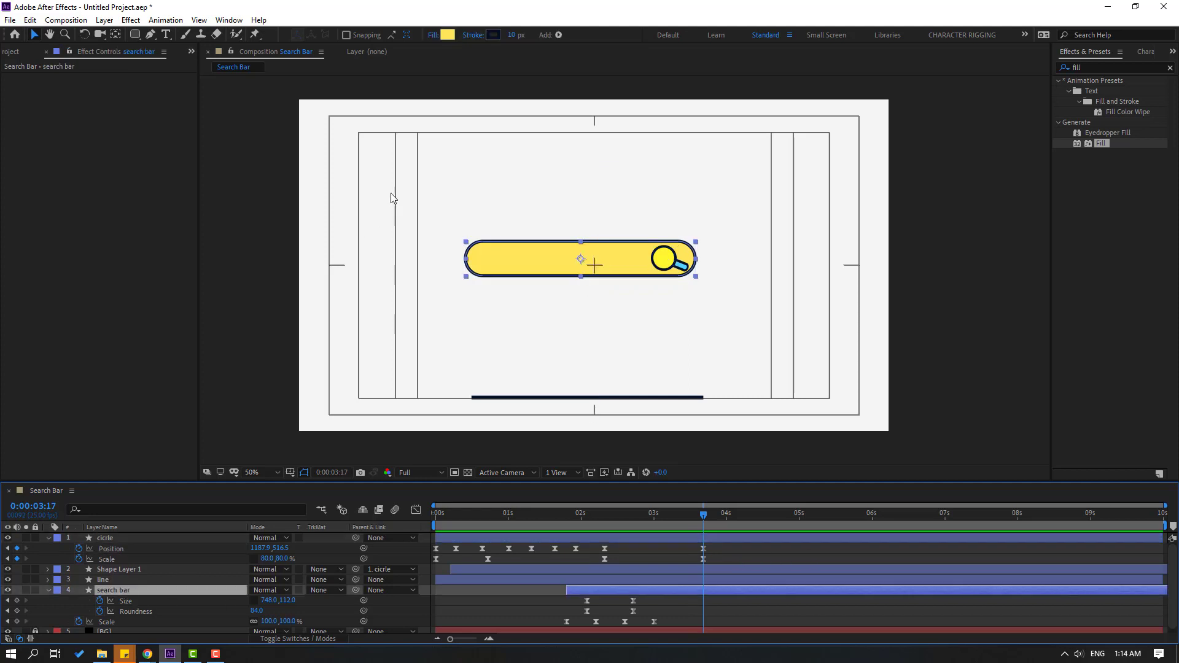
{"action": "left_click", "coordinate": [448, 35]}
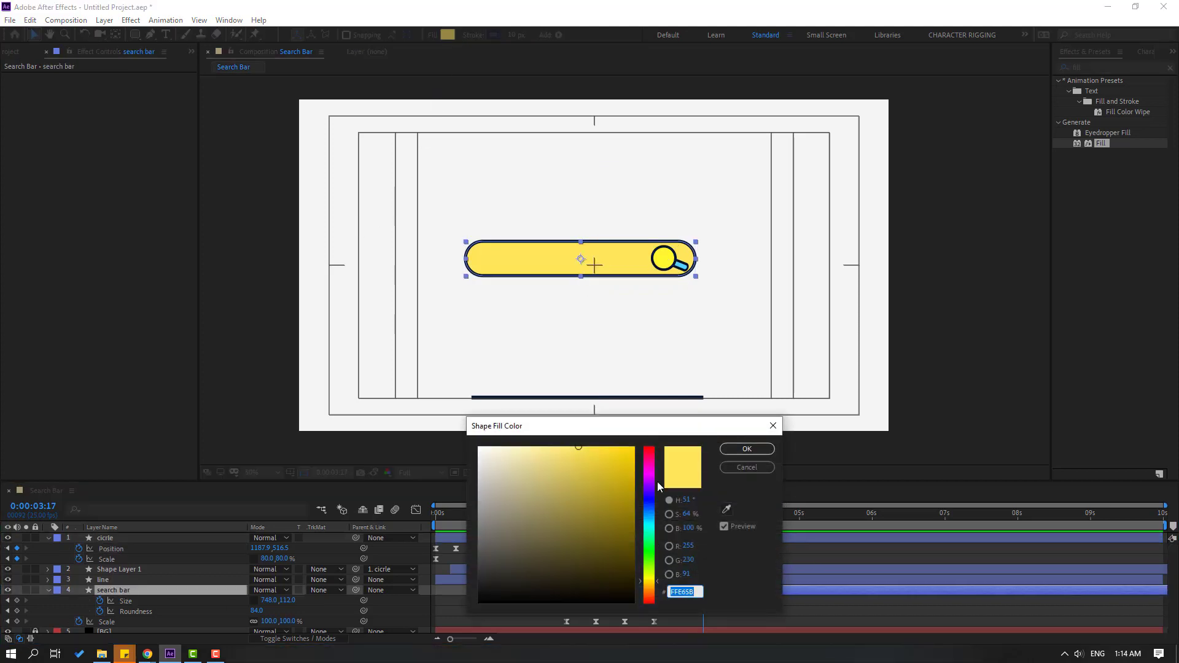
{"action": "left_click", "coordinate": [649, 529]}
{"action": "left_click_drag", "start_coordinate": [651, 530], "coordinate": [650, 520]}
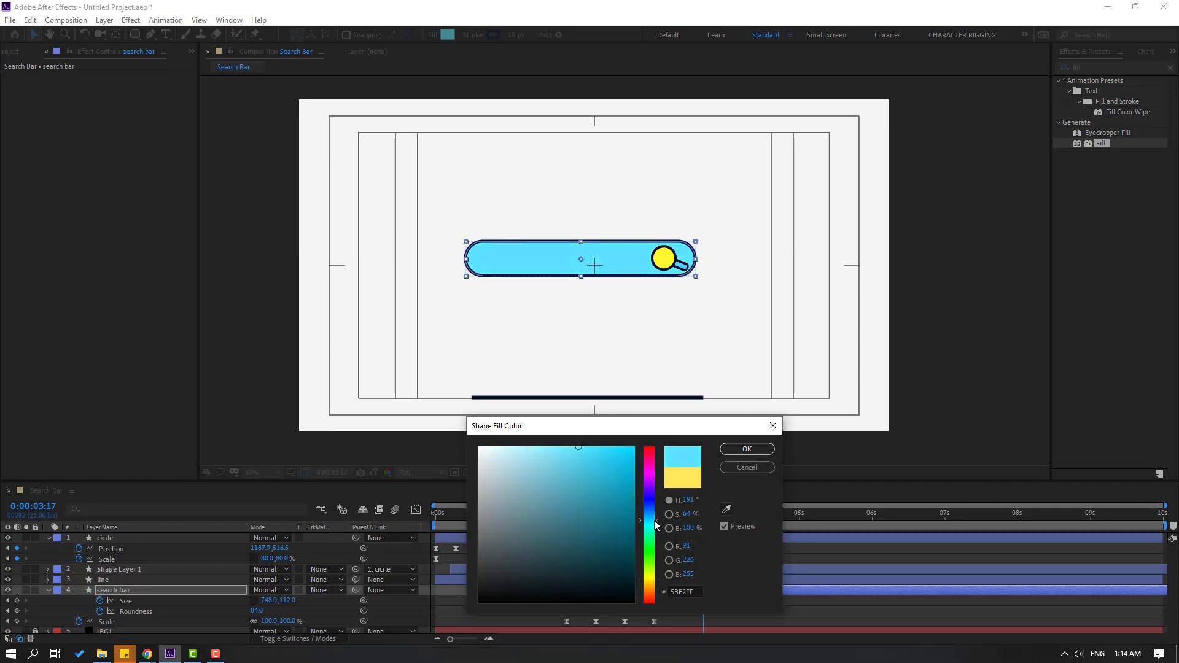
{"action": "mouse_move", "coordinate": [541, 469]}
{"action": "left_mouse_down"}
{"action": "mouse_move", "coordinate": [463, 462]}
{"action": "mouse_move", "coordinate": [540, 476]}
{"action": "left_mouse_up"}
{"action": "left_click_drag", "start_coordinate": [649, 570], "coordinate": [648, 587]}
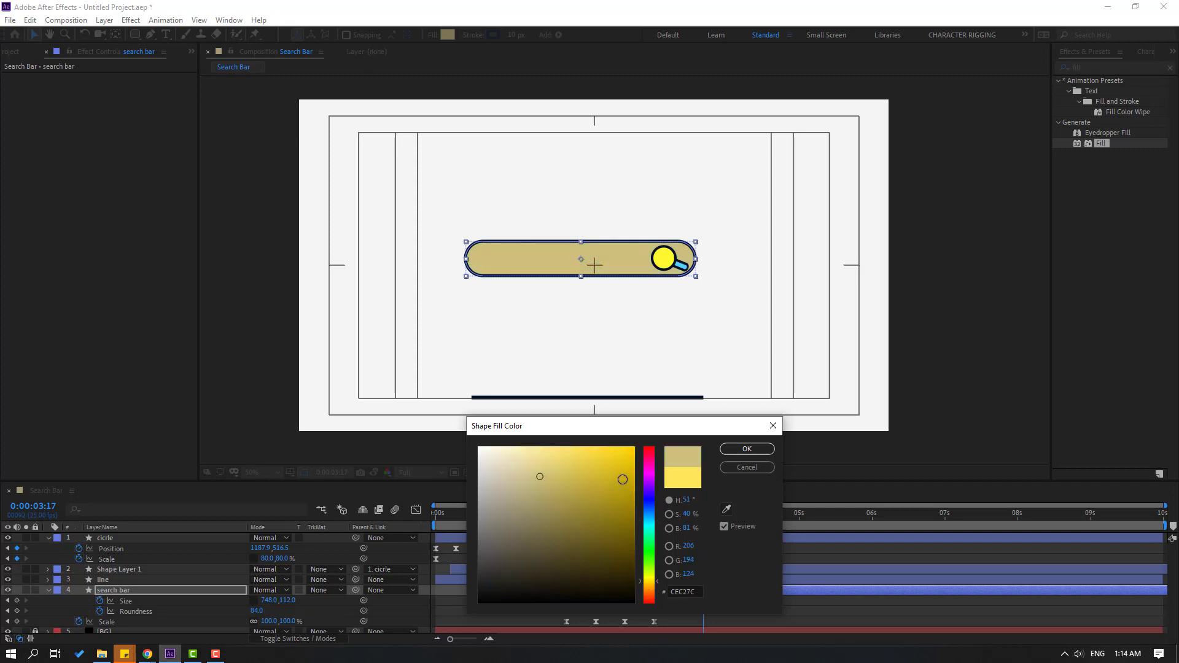
{"action": "left_click_drag", "start_coordinate": [591, 452], "coordinate": [595, 448]}
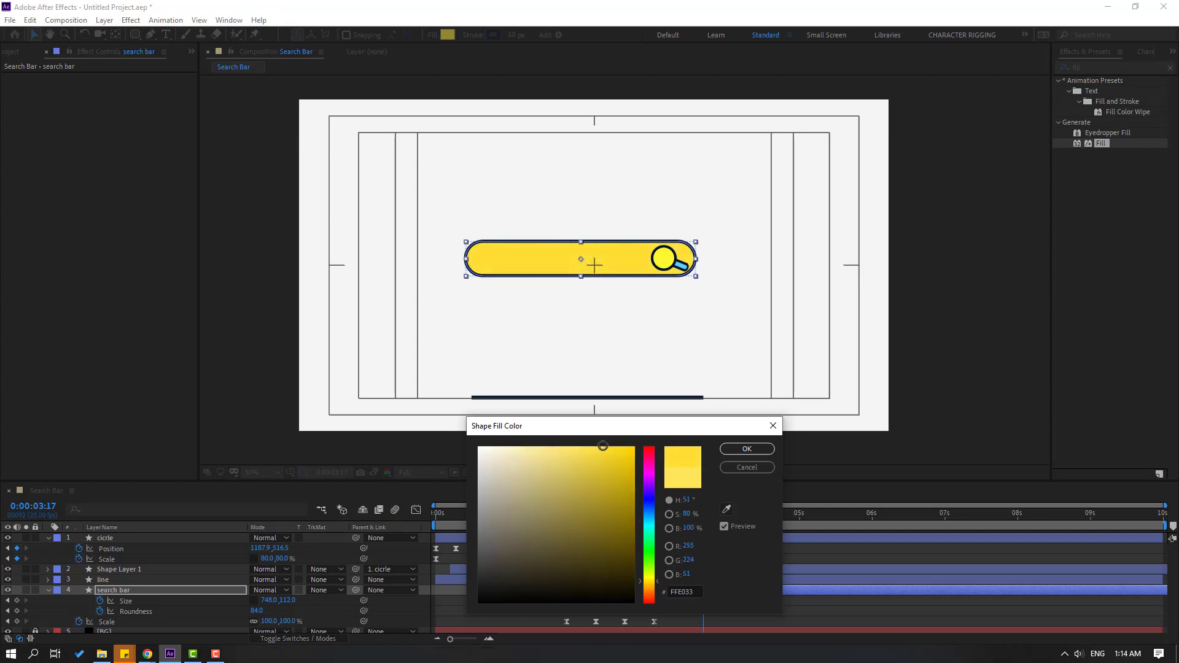
{"action": "left_click", "coordinate": [747, 449]}
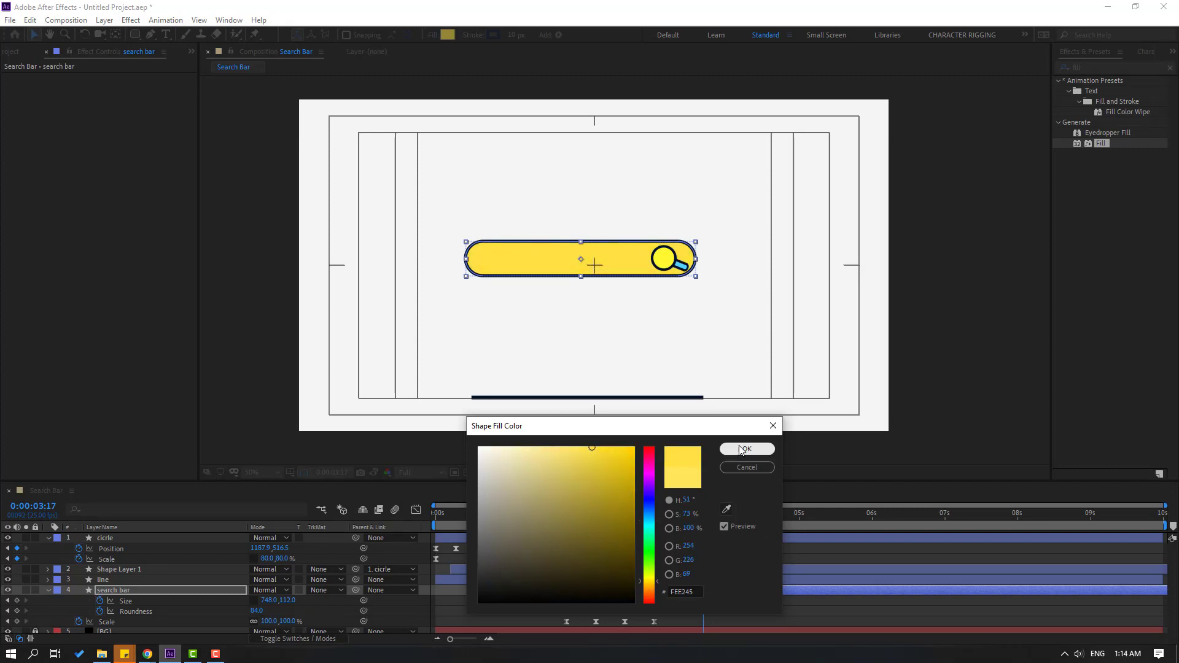
{"action": "key", "text": "space"}
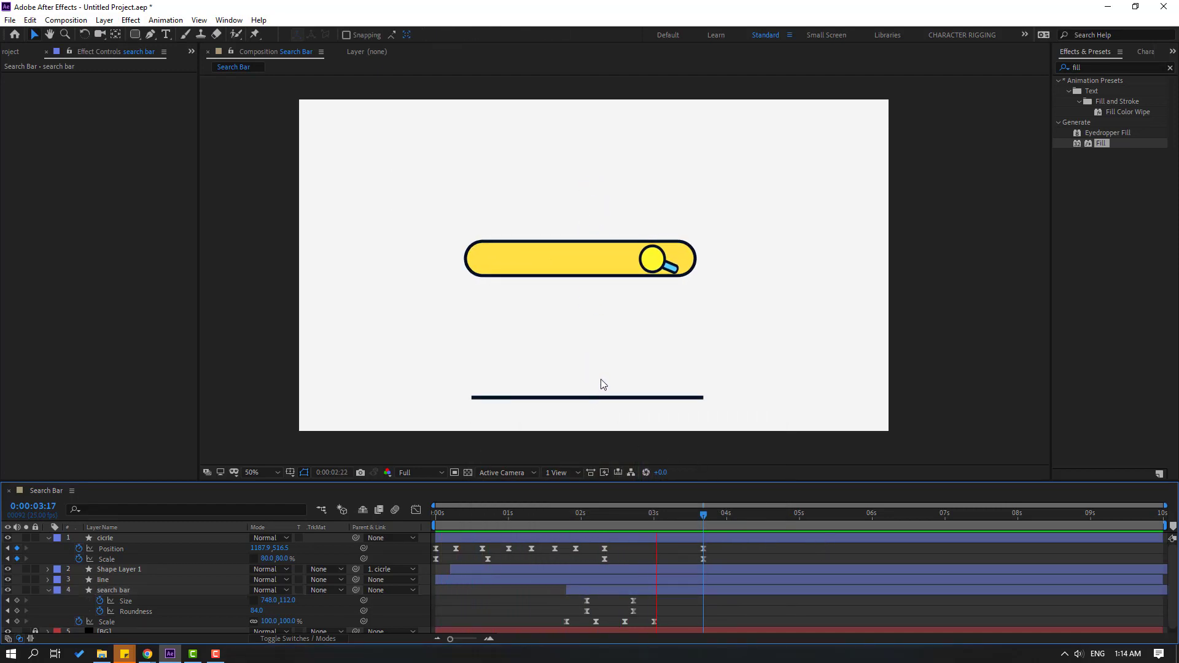
{"action": "key", "text": "space"}
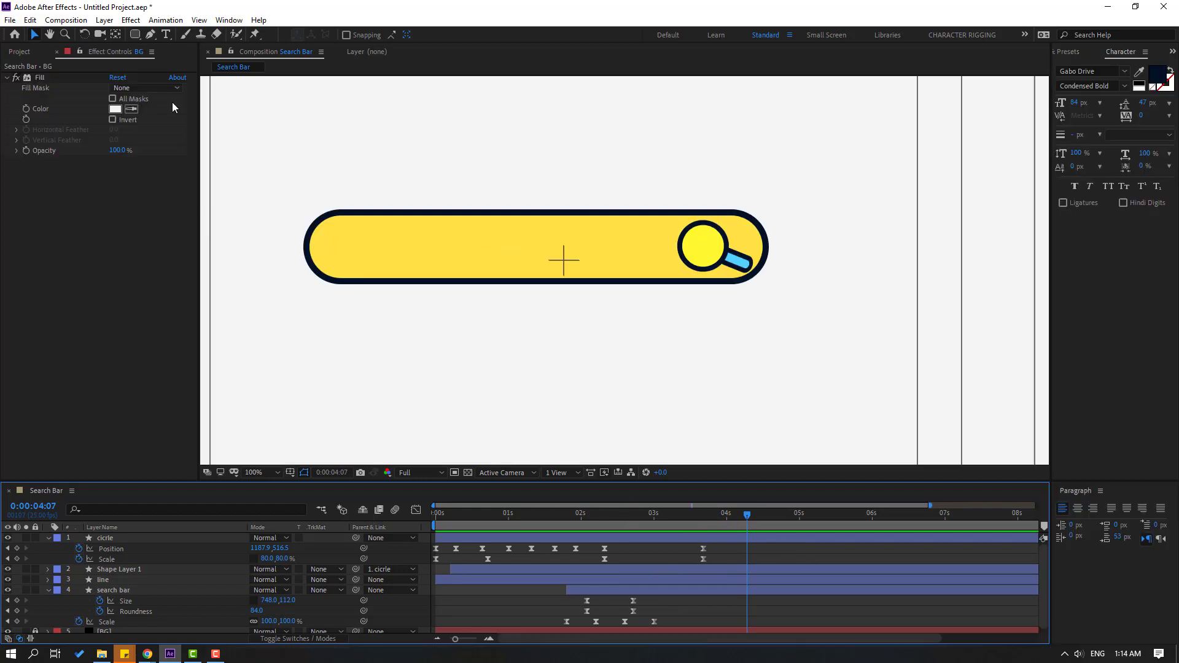
- Add the text "motion design" as a new text layer and place it inside the yellow search bar, beside the magnifying glass
{"action": "left_click", "coordinate": [167, 36]}
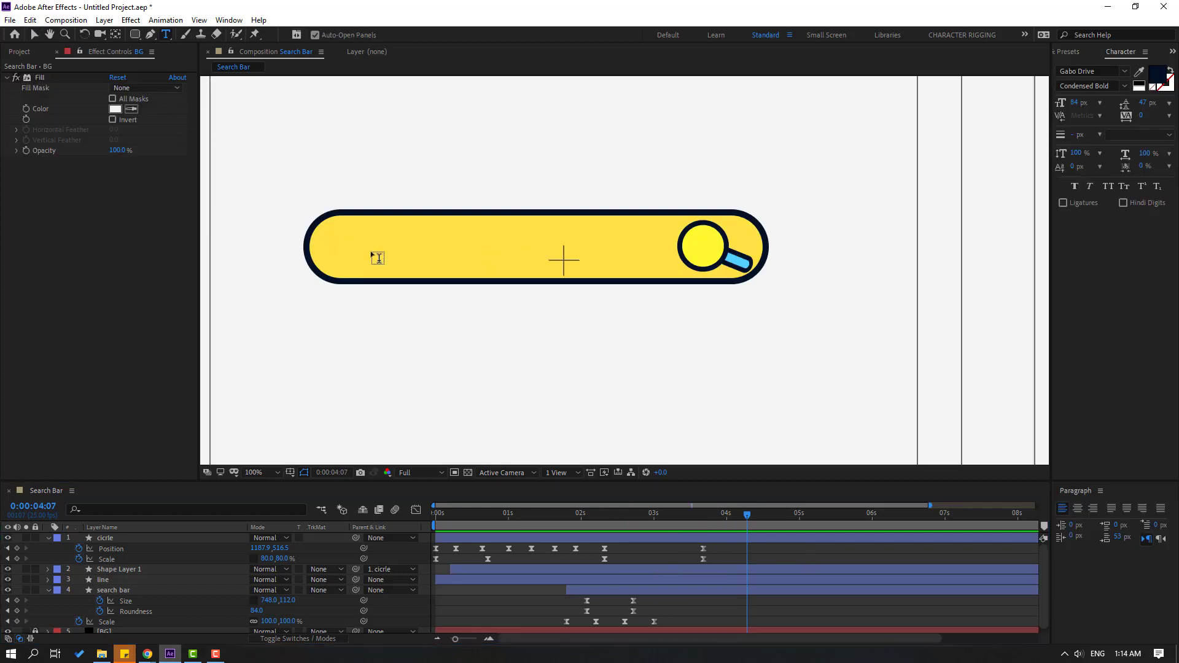
{"action": "left_click", "coordinate": [368, 247]}
{"action": "type", "text": "M"}
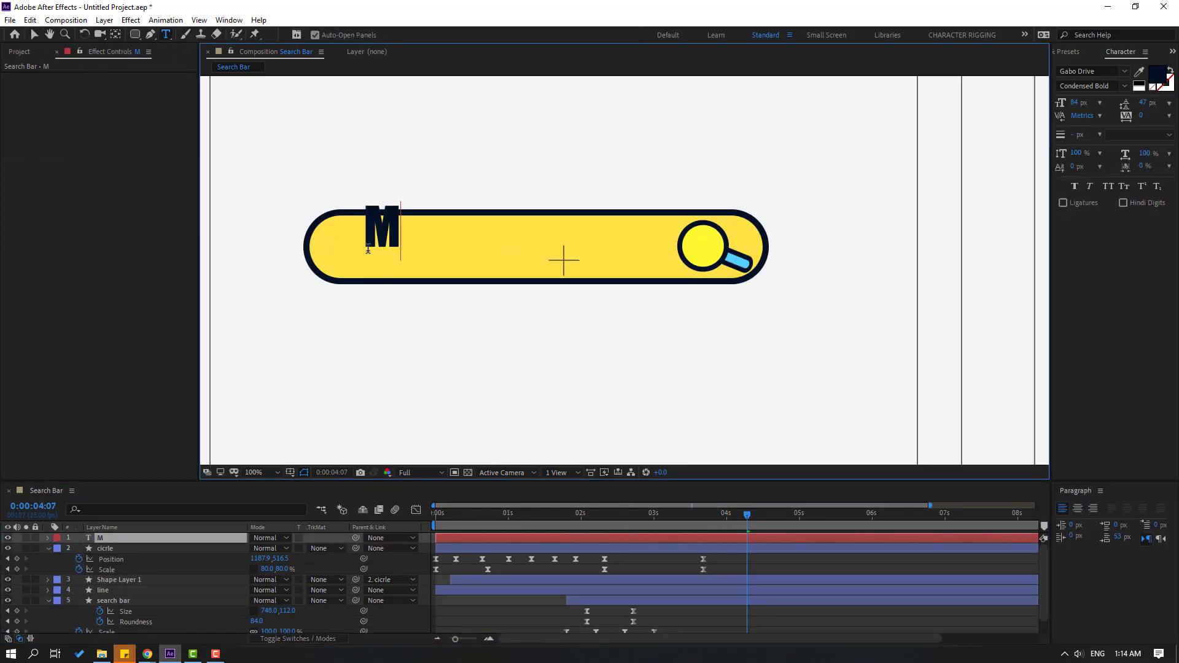
{"action": "key", "text": "shift+Left"}
{"action": "type", "text": "mot"}
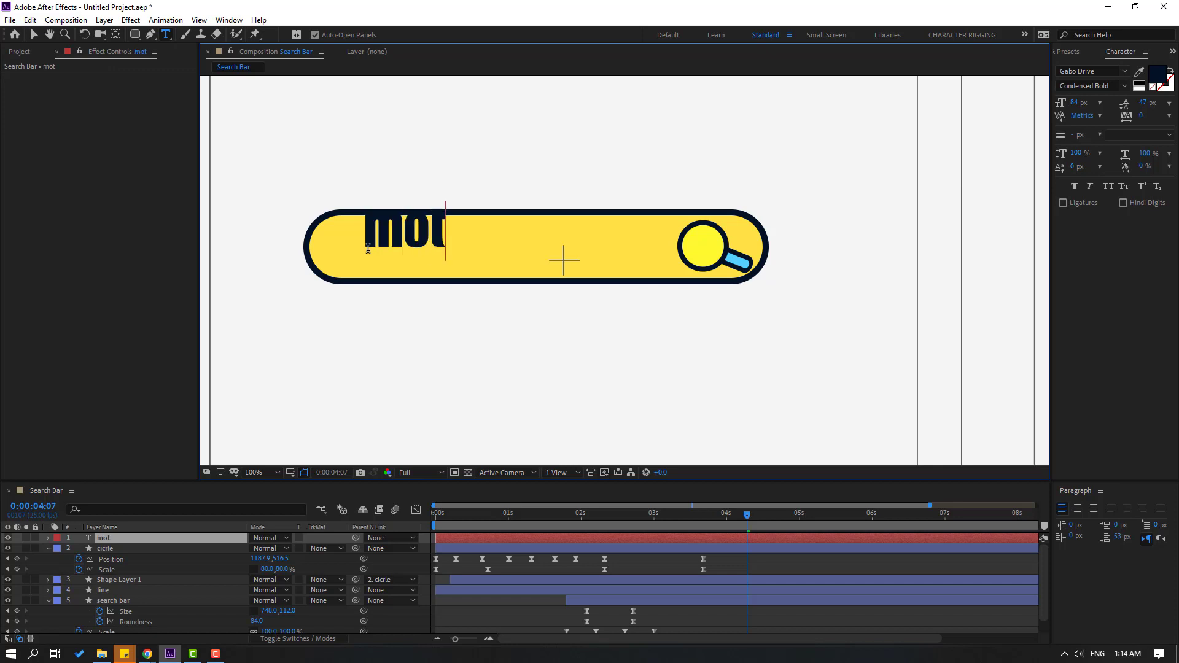
{"action": "type", "text": "ion desi"}
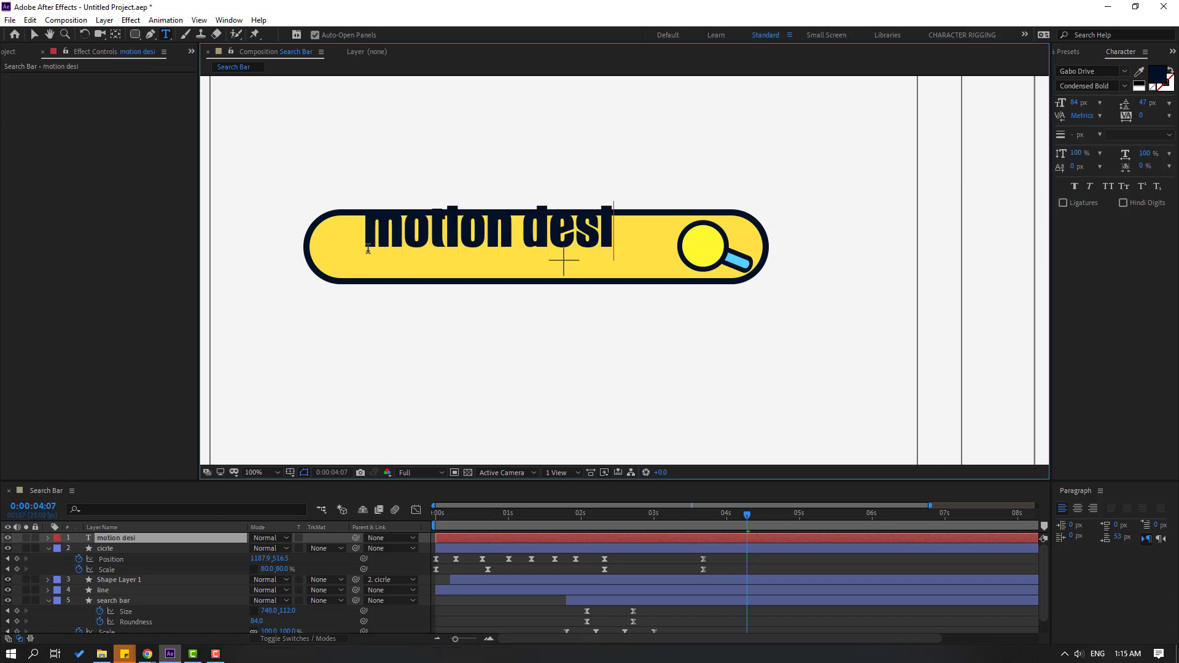
{"action": "type", "text": "gn"}
{"action": "left_click", "coordinate": [35, 35]}
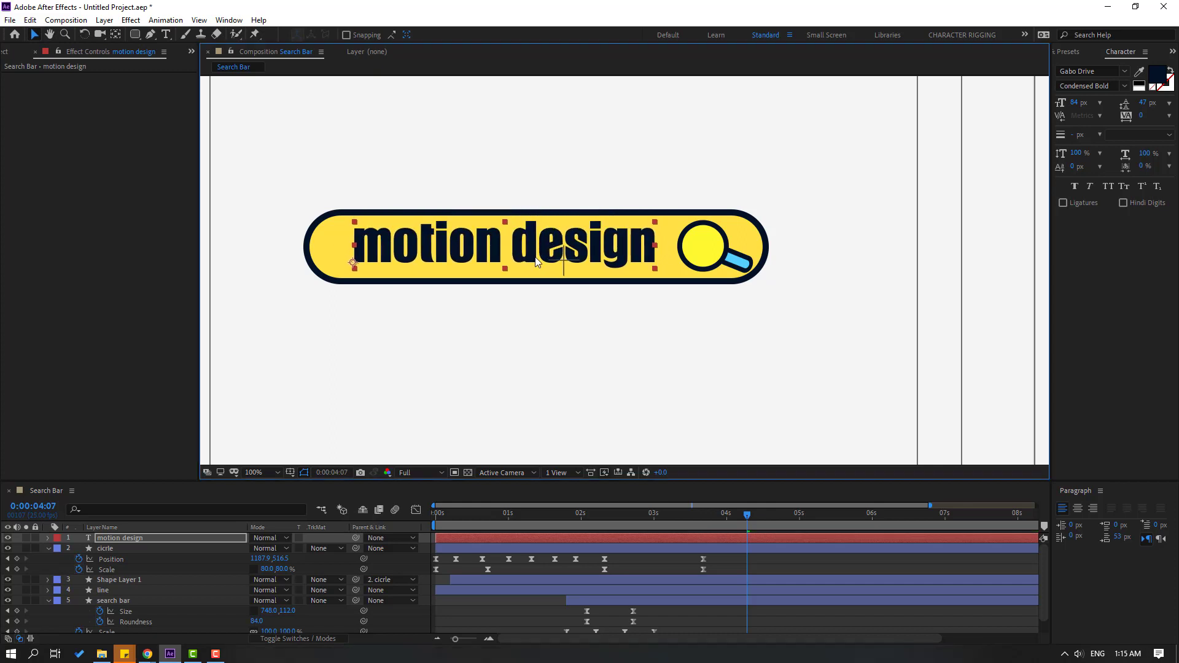
{"action": "scroll", "coordinate": [599, 308], "scroll_direction": "down", "scroll_amount": 4}
{"action": "scroll", "coordinate": [592, 309], "scroll_direction": "up", "scroll_amount": 4}
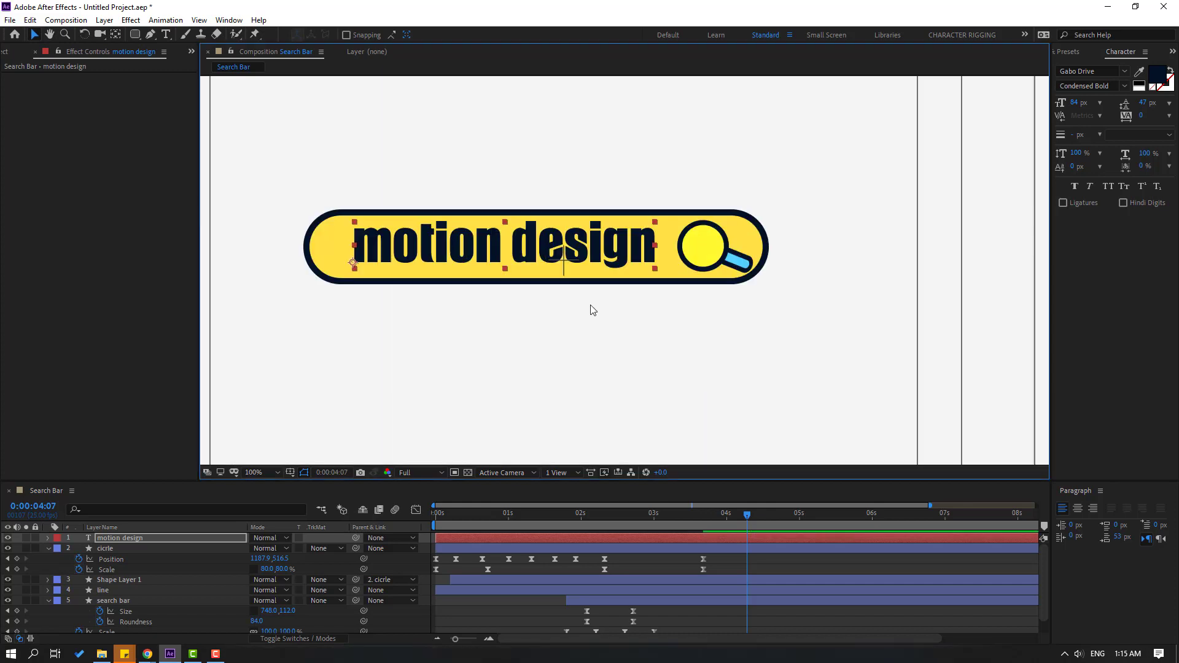
- Try white, FFFFFF, as the colour of the motion design text
{"action": "left_click", "coordinate": [1153, 79]}
{"action": "left_click_drag", "start_coordinate": [588, 459], "coordinate": [445, 440]}
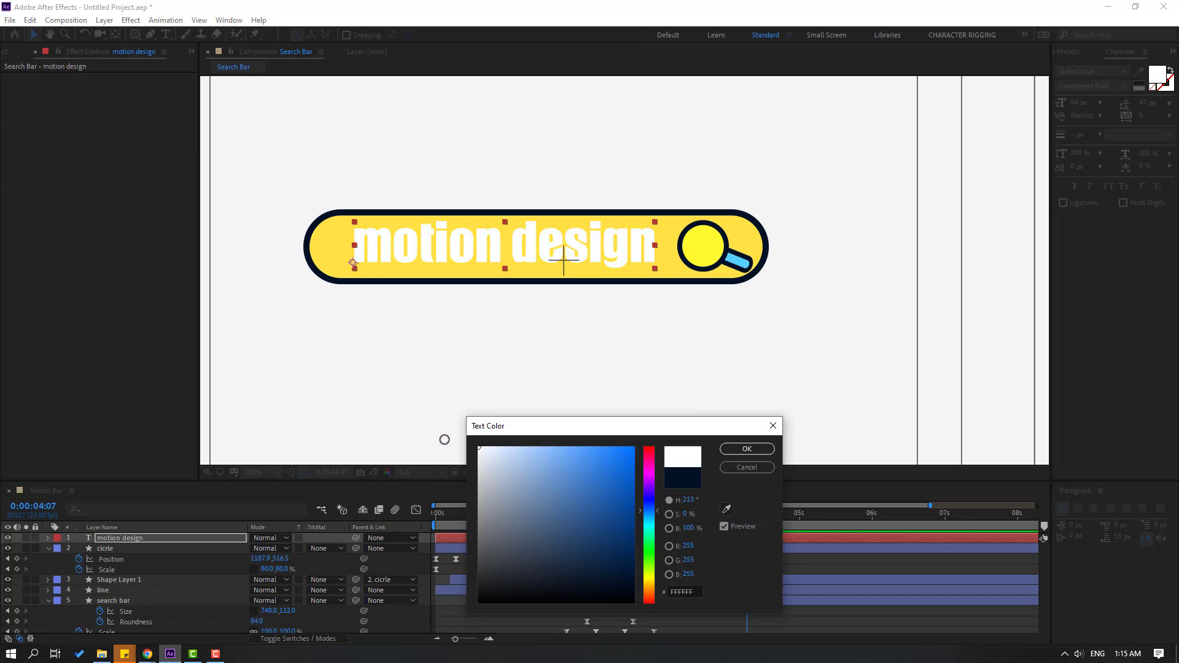
{"action": "left_click", "coordinate": [740, 450]}
{"action": "key", "text": "comma"}
{"action": "key", "text": "comma"}
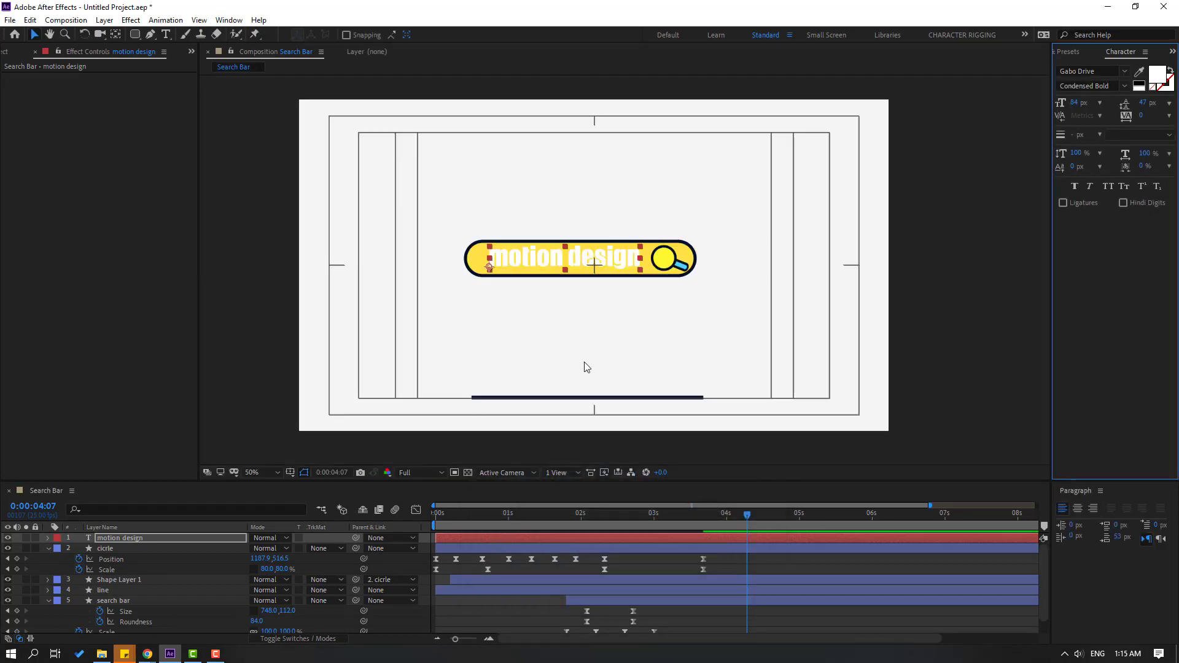
{"action": "left_click", "coordinate": [711, 626]}
{"action": "key", "text": "period"}
{"action": "key", "text": "period"}
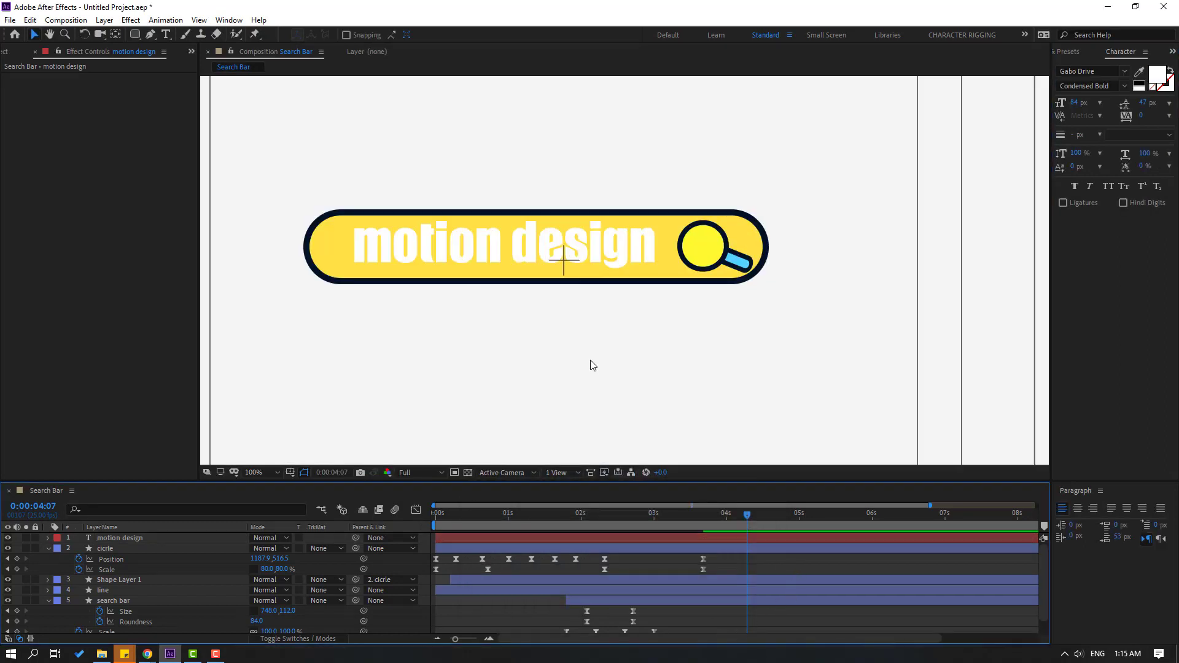
- Change the motion design text colour to a neutral dark grey
{"action": "left_click", "coordinate": [530, 258]}
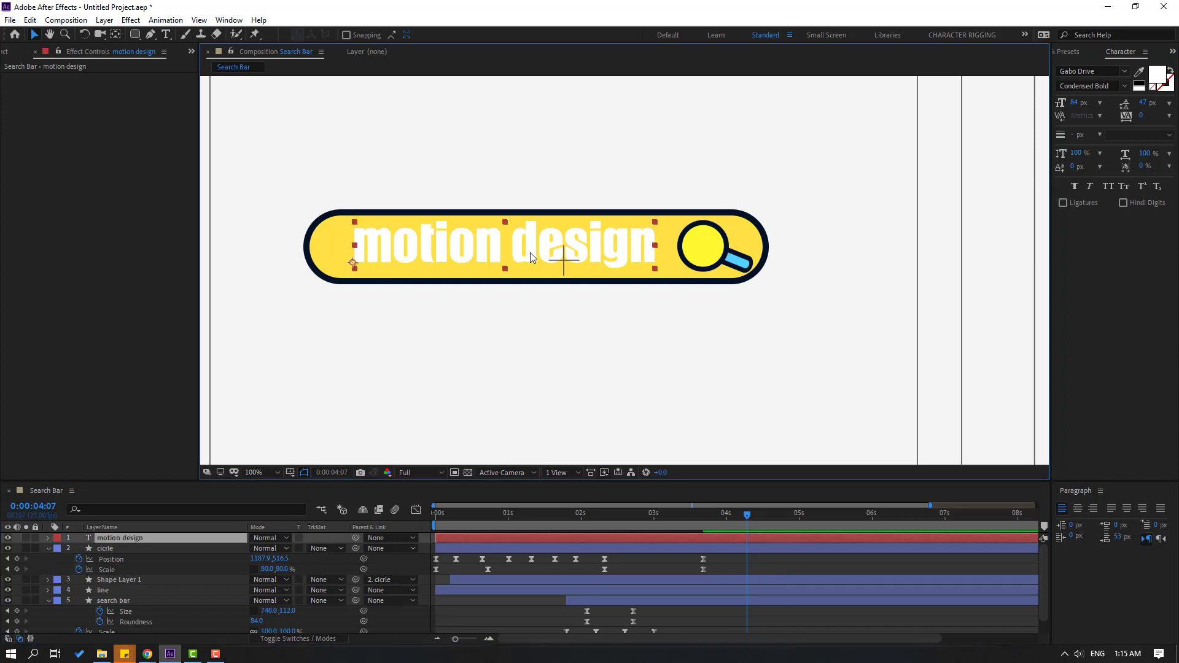
{"action": "left_click", "coordinate": [1157, 76]}
{"action": "left_click", "coordinate": [478, 557]}
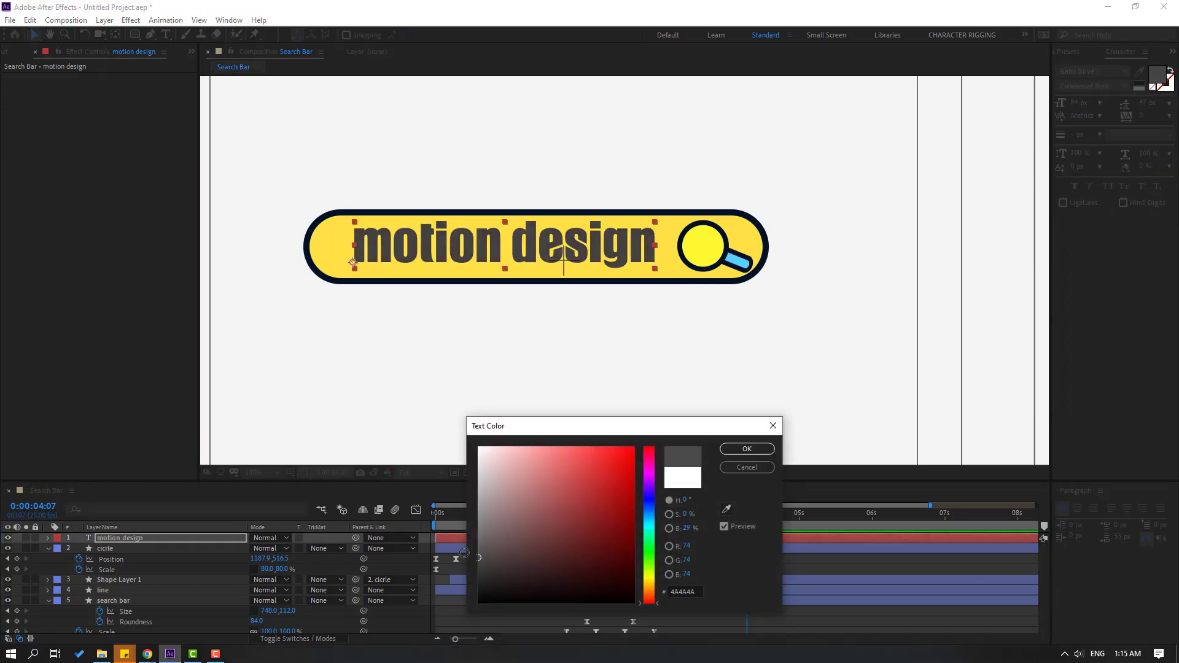
{"action": "left_click", "coordinate": [747, 449]}
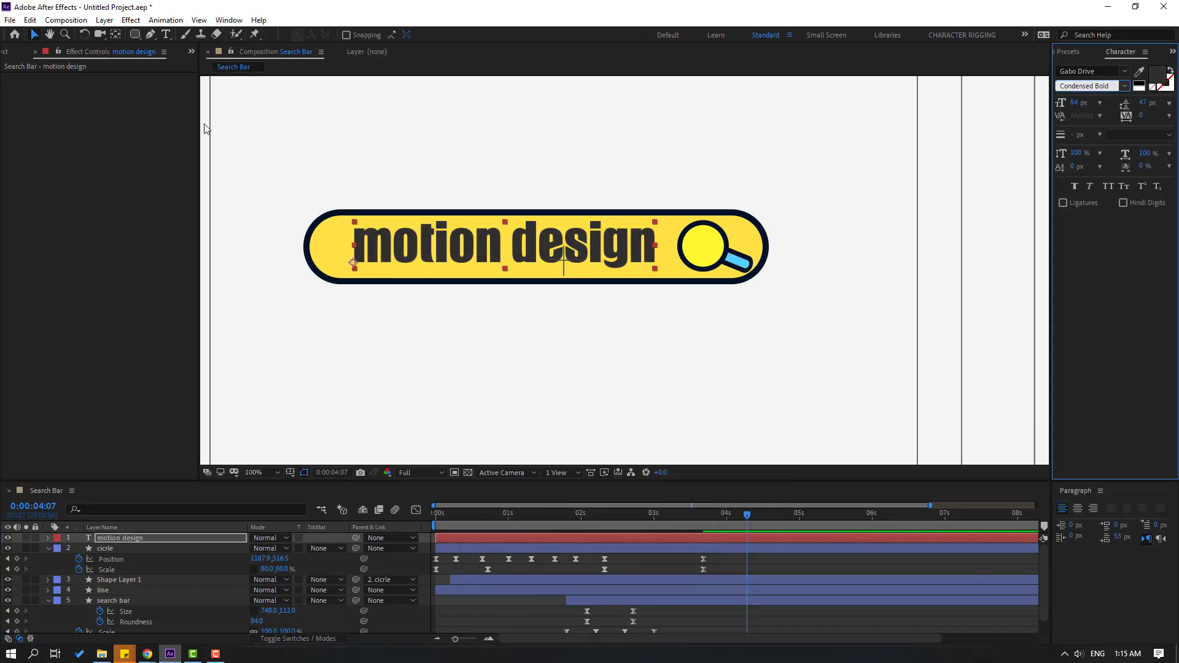
- Find the Word Processor animation preset and apply it to the motion design text layer at 0:00:04:07
{"action": "left_click", "coordinate": [1071, 55]}
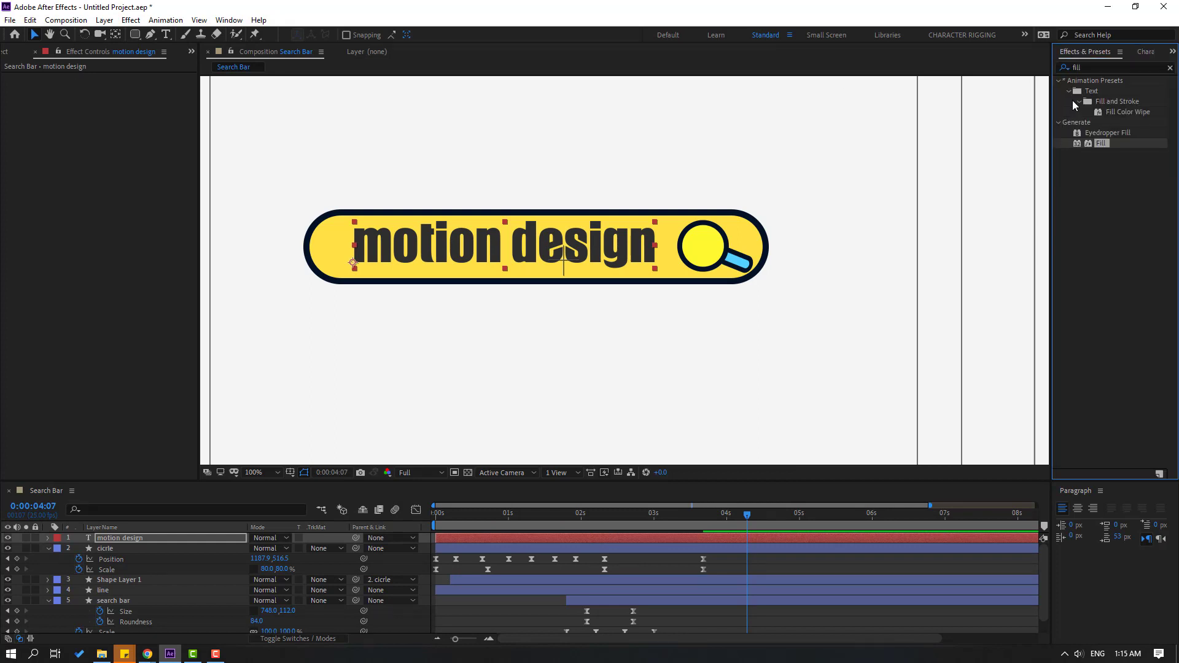
{"action": "left_click", "coordinate": [1091, 67]}
{"action": "type", "text": "w"}
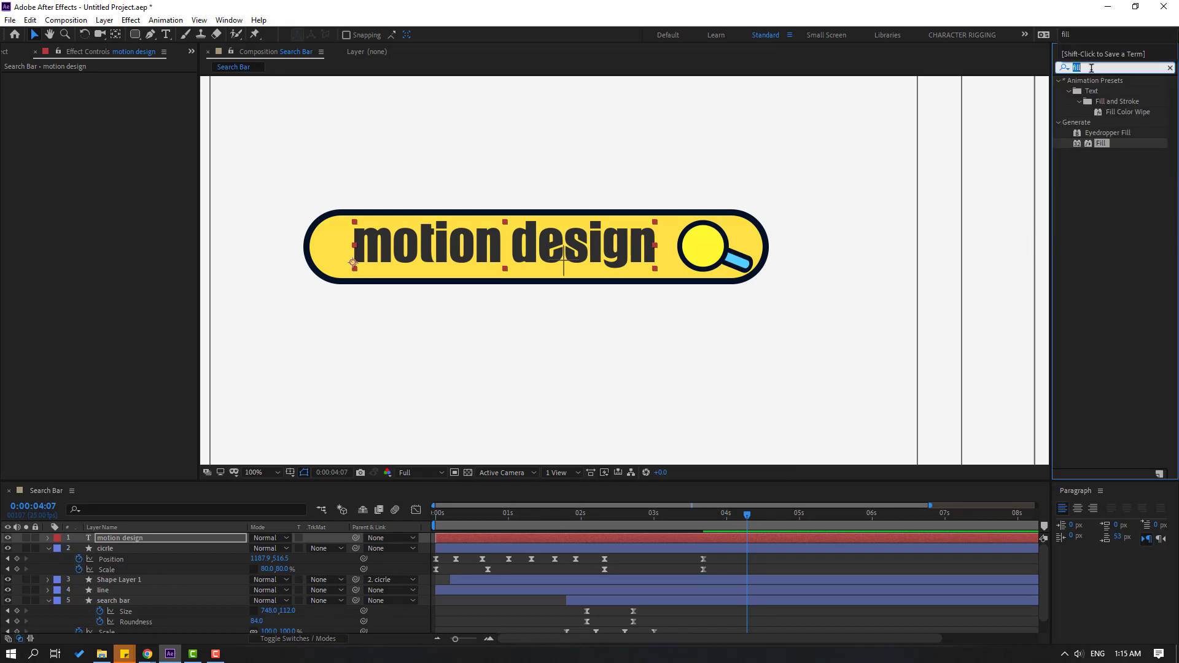
{"action": "type", "text": "ord"}
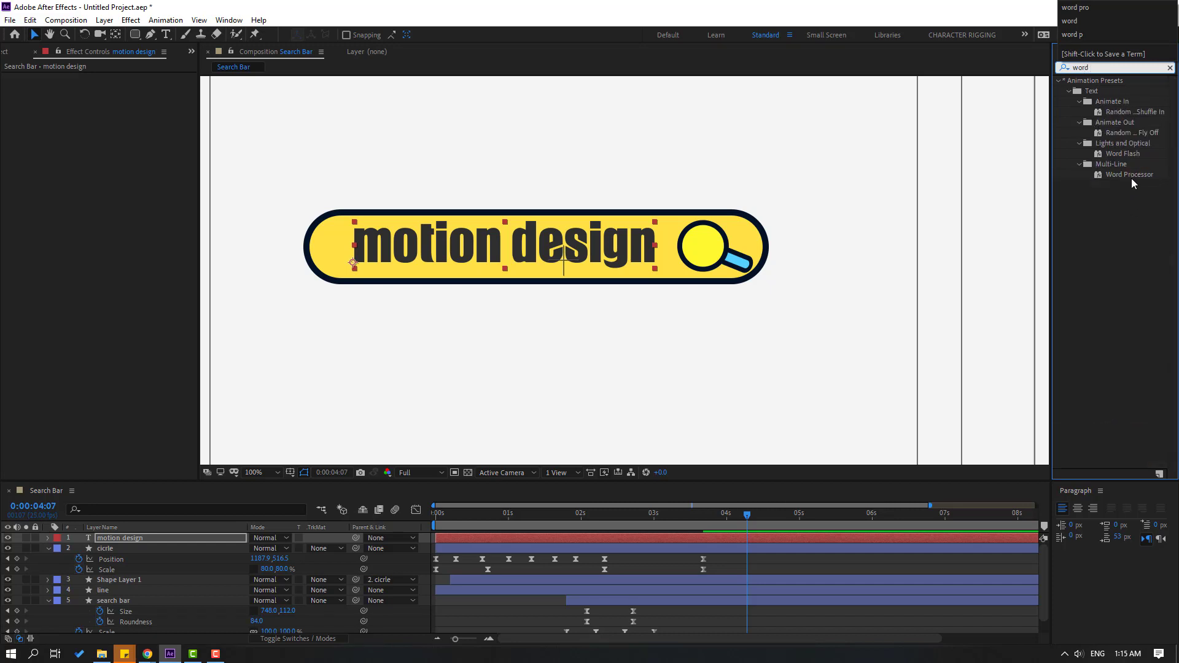
{"action": "left_click_drag", "start_coordinate": [1132, 178], "coordinate": [127, 544]}
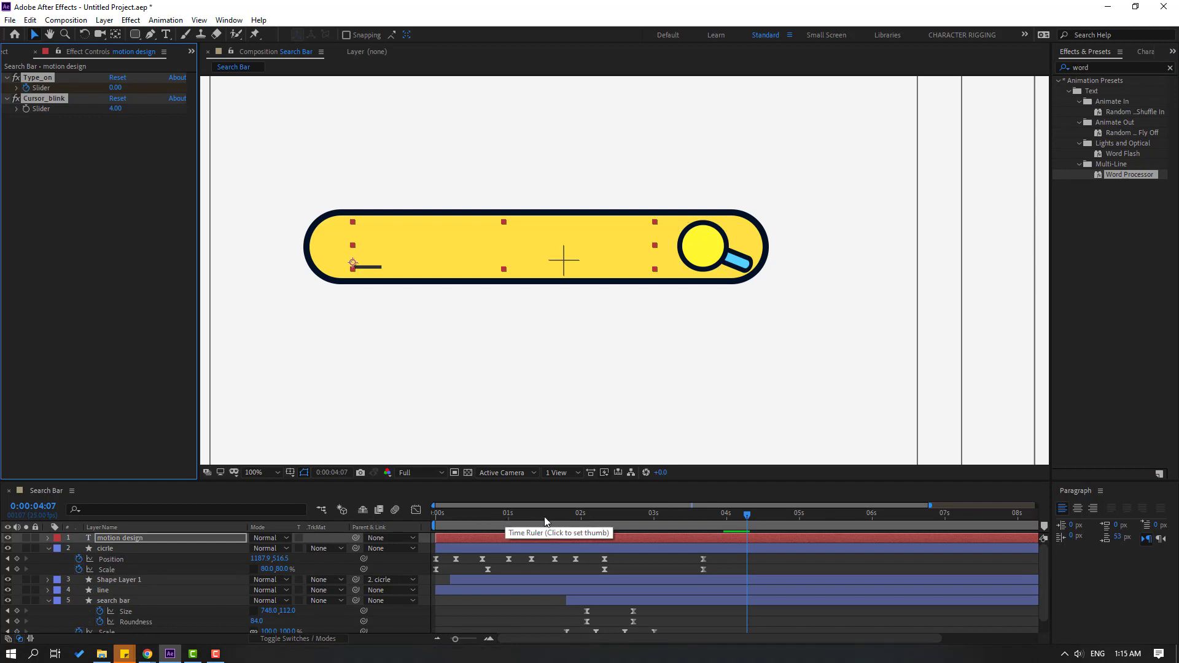
- Trim the motion design layer's start to its first Type_on keyframe, shift the layer to begin just before 3 seconds, and preview it
{"action": "key", "text": "u"}
{"action": "left_click", "coordinate": [599, 519]}
{"action": "left_click_drag", "start_coordinate": [614, 522], "coordinate": [748, 525]}
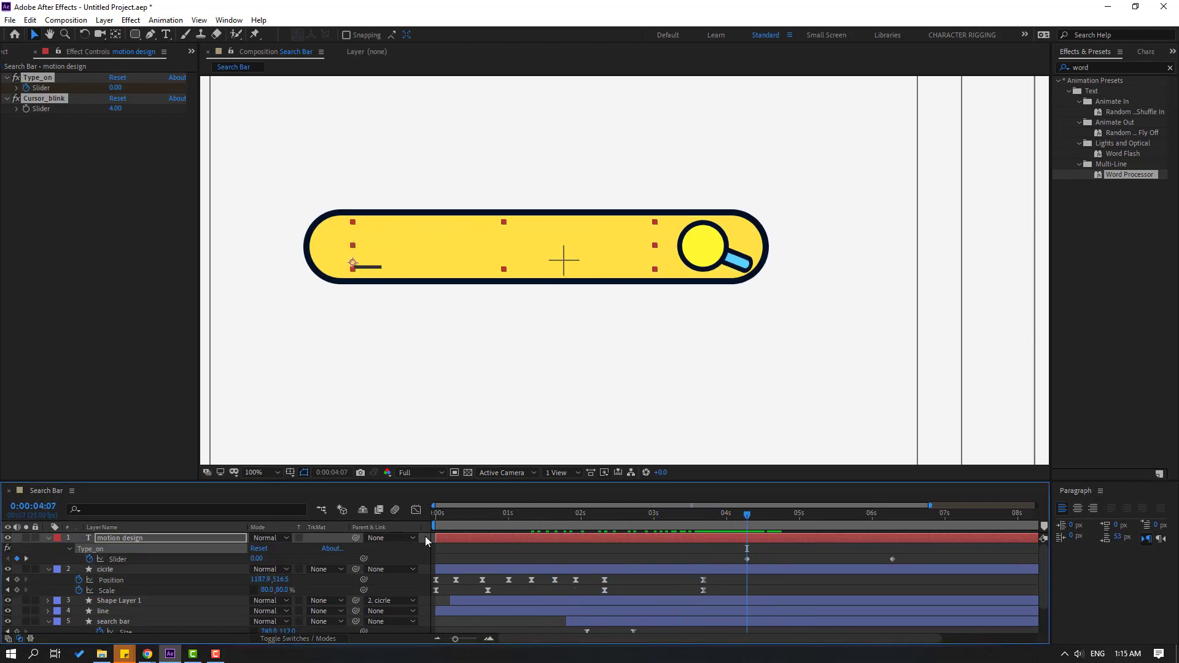
{"action": "left_click_drag", "start_coordinate": [436, 538], "coordinate": [737, 537]}
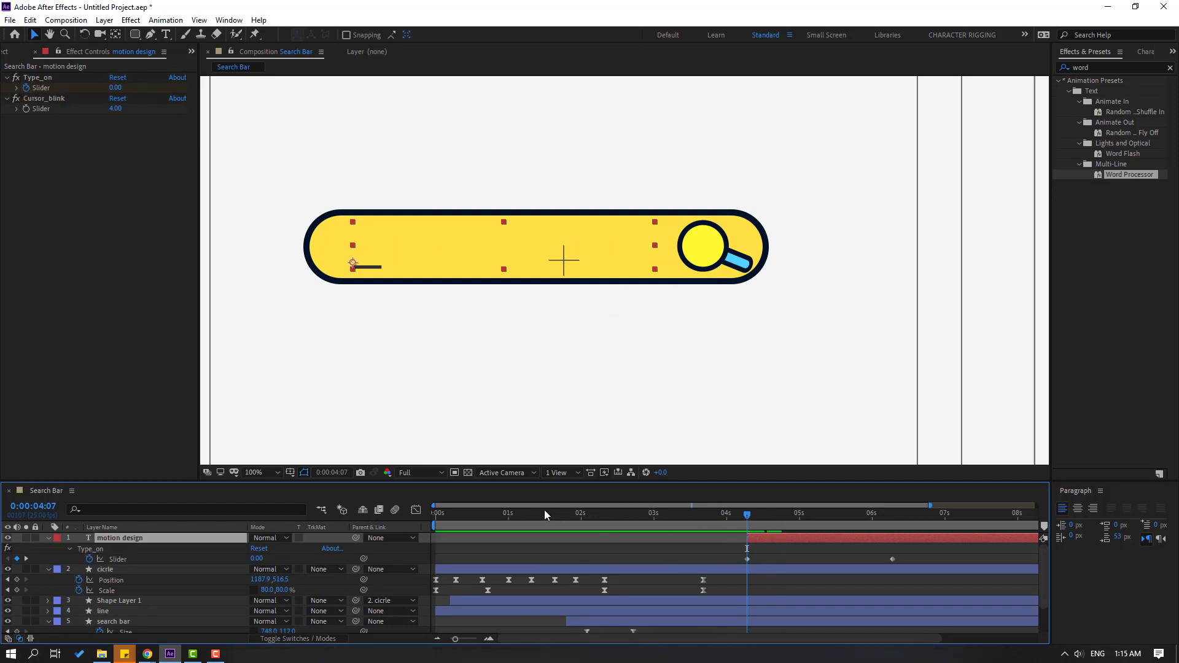
{"action": "left_click_drag", "start_coordinate": [545, 514], "coordinate": [656, 523]}
{"action": "left_click_drag", "start_coordinate": [743, 543], "coordinate": [633, 525]}
{"action": "key", "text": "space"}
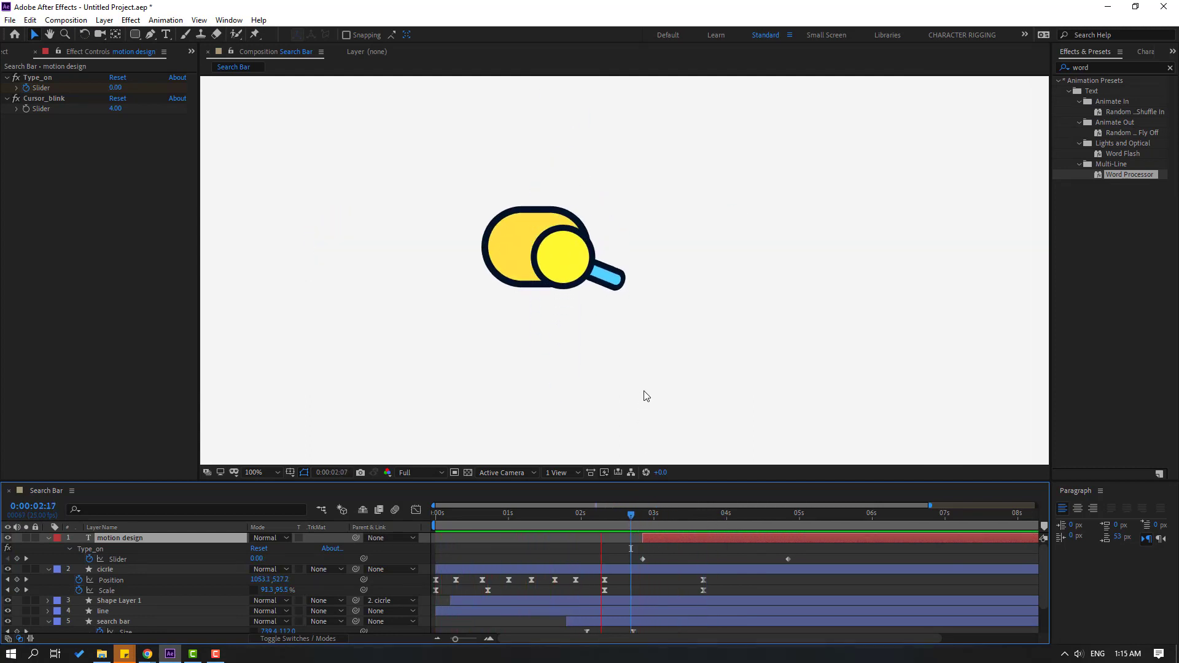
{"action": "key", "text": "space"}
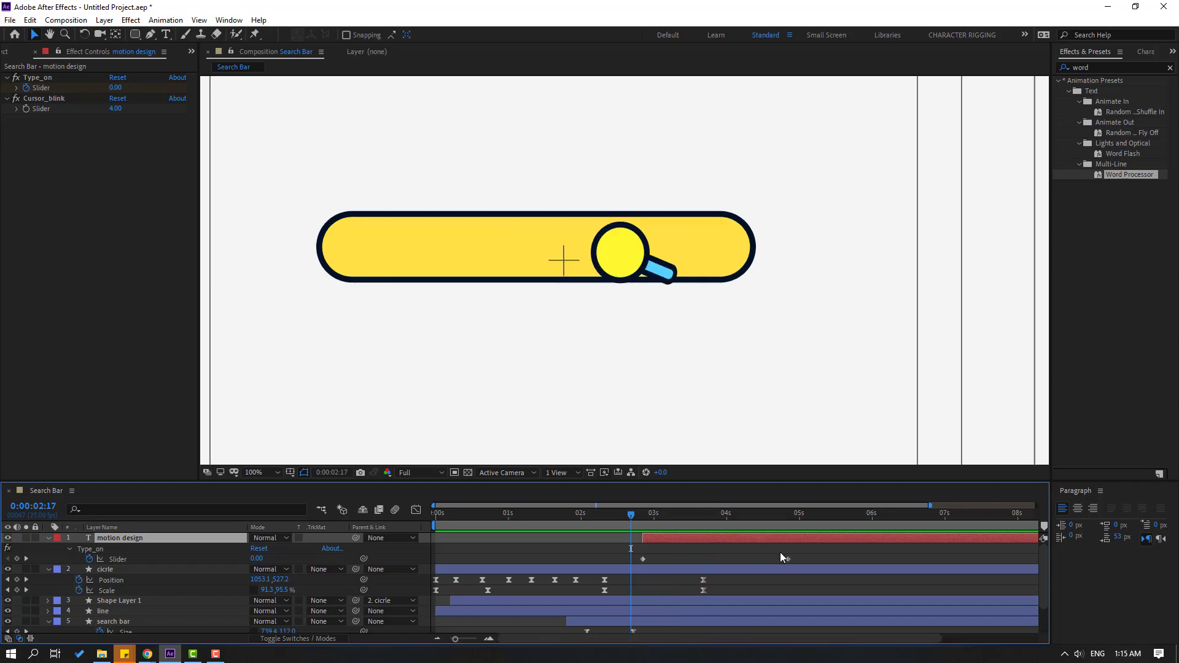
- Slow the typing by moving the last Type_on Slider keyframe to about 0:00:05:17, and start the text layer at about 0:00:02:14
{"action": "left_click_drag", "start_coordinate": [788, 560], "coordinate": [826, 561]}
{"action": "left_click_drag", "start_coordinate": [631, 516], "coordinate": [647, 539]}
{"action": "key", "text": "space"}
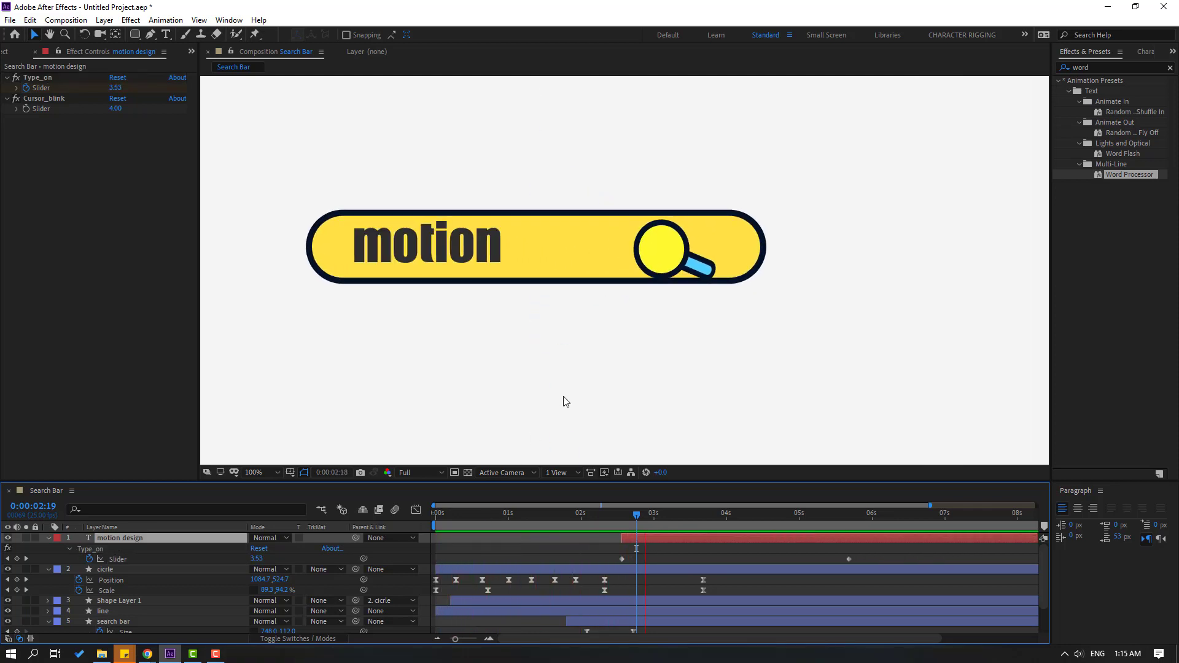
{"action": "key", "text": "space"}
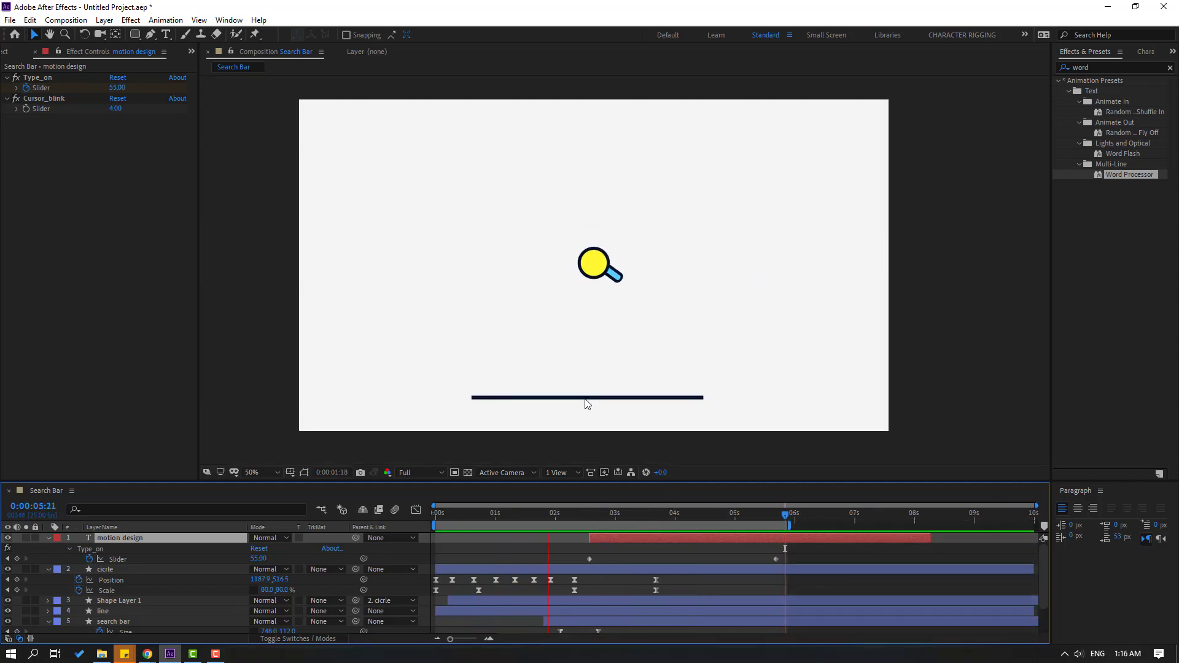
{"action": "key", "text": "space"}
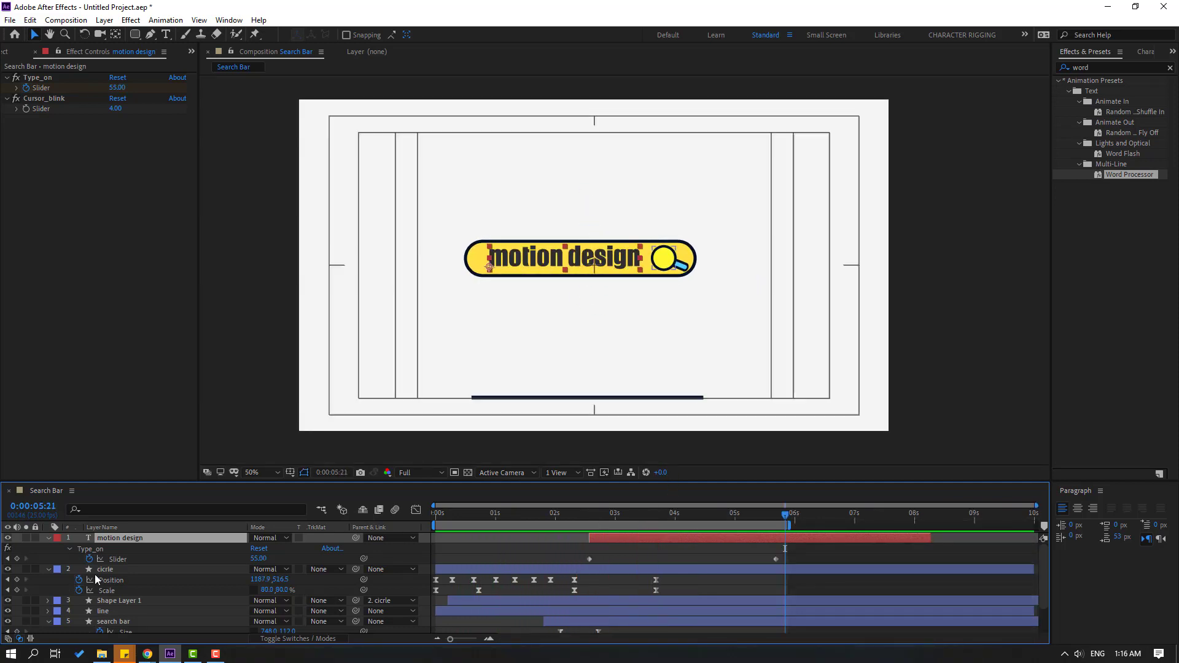
{"action": "left_click", "coordinate": [49, 538]}
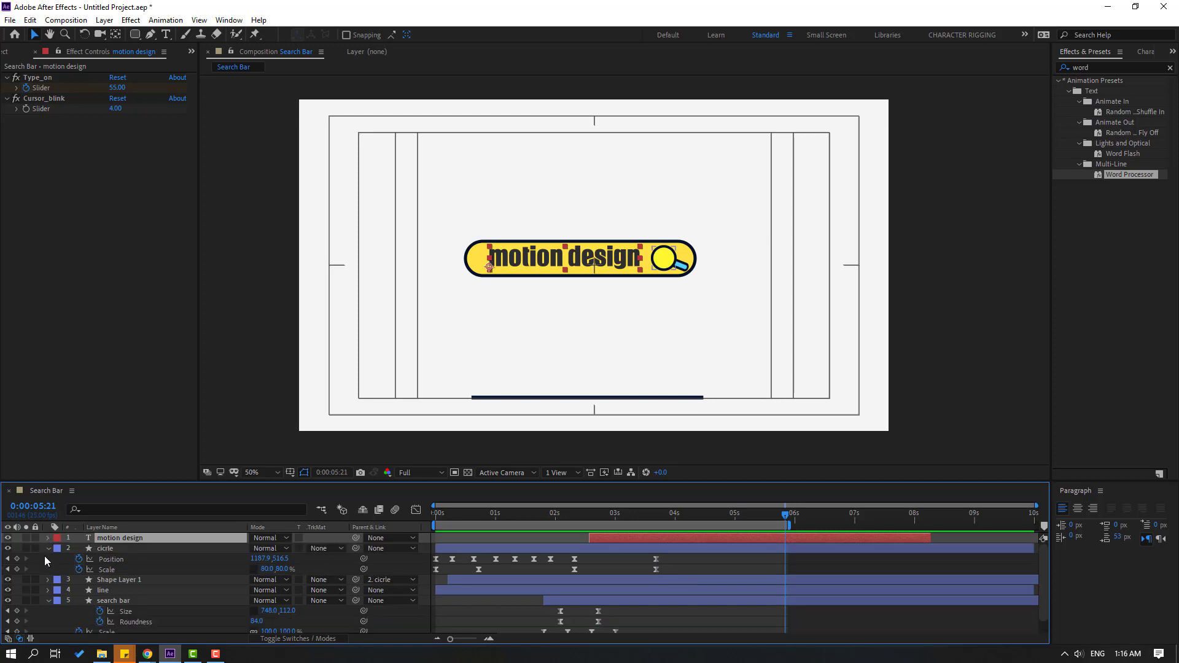
- Add Trim Paths to the line layer and expand its properties at 0:00:00:00, with the other layers collapsed
{"action": "left_click", "coordinate": [48, 548]}
{"action": "left_click", "coordinate": [48, 579]}
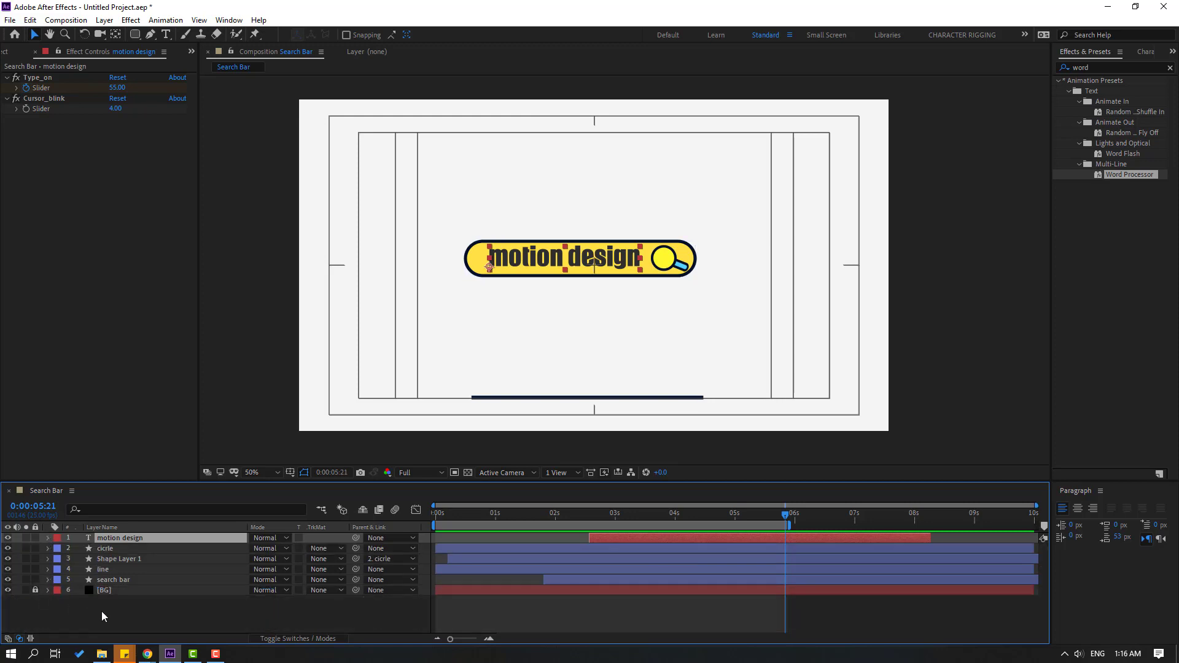
{"action": "left_click", "coordinate": [108, 569]}
{"action": "left_click_drag", "start_coordinate": [472, 525], "coordinate": [435, 524]}
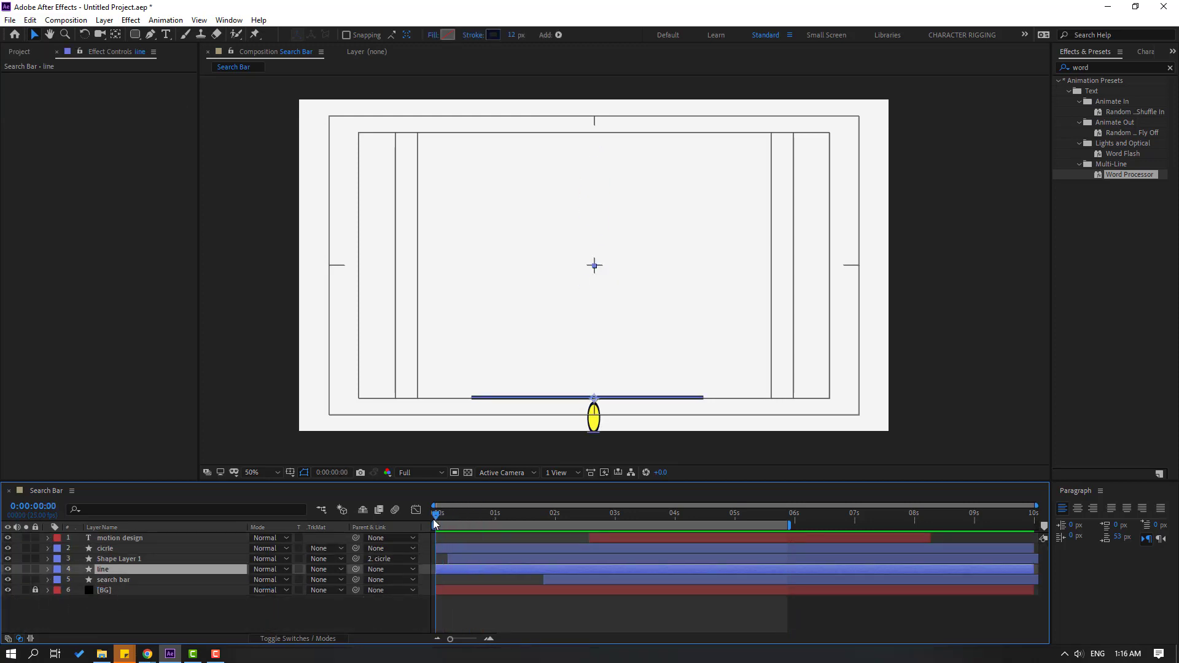
{"action": "left_click", "coordinate": [557, 37]}
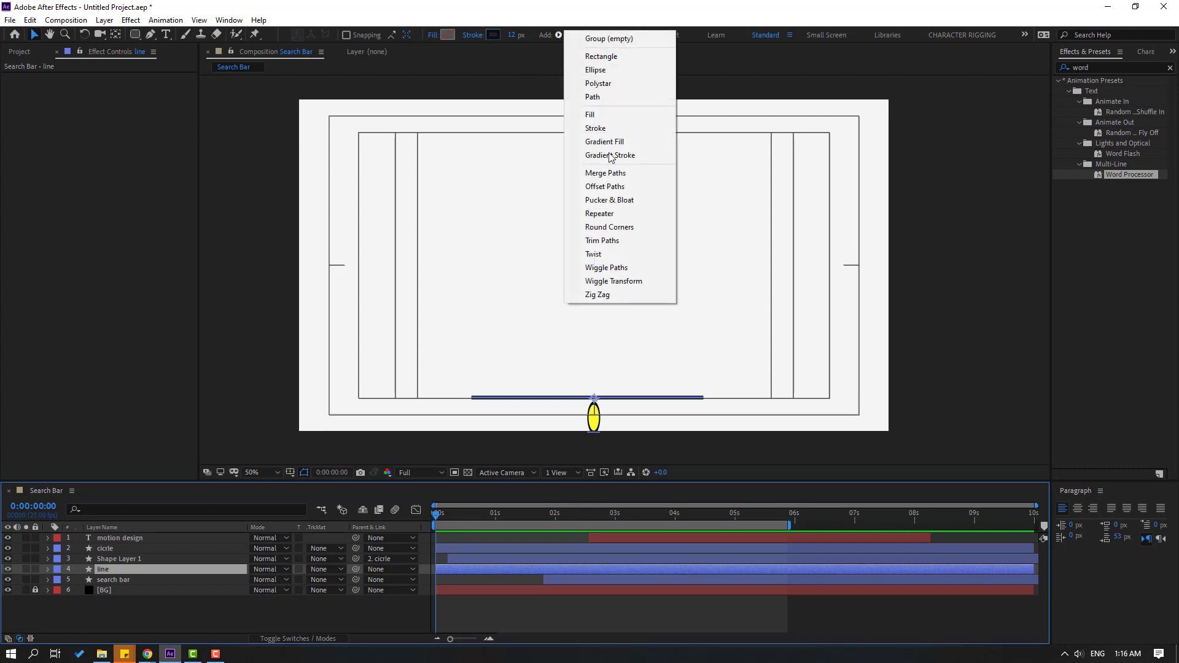
{"action": "left_click", "coordinate": [621, 242]}
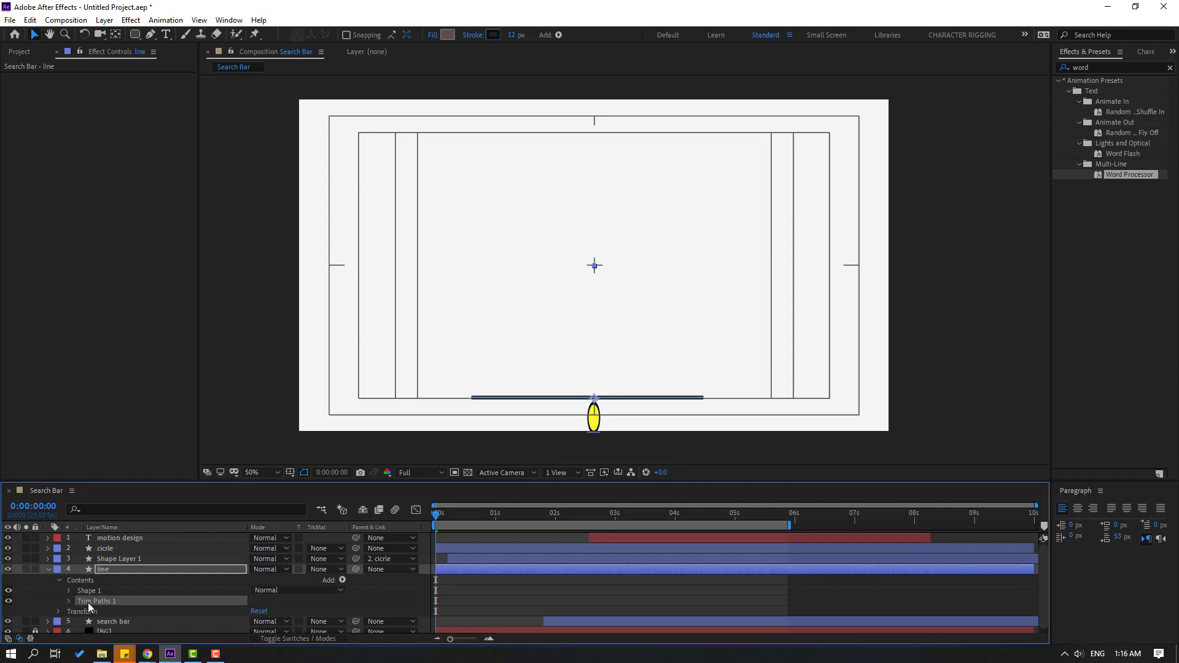
{"action": "left_click", "coordinate": [68, 601]}
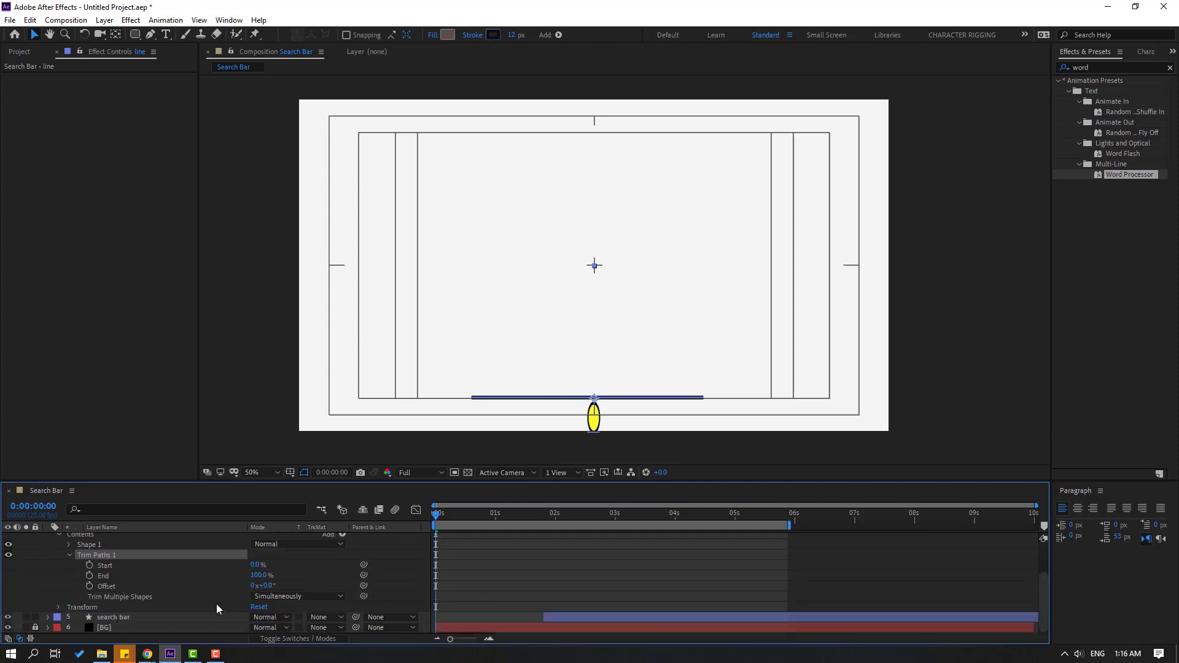
- Keyframe the line's Trim Paths End from 0% at 0:00:00:00 to 100% at 0:00:00:07
{"action": "left_click_drag", "start_coordinate": [264, 611], "coordinate": [226, 607]}
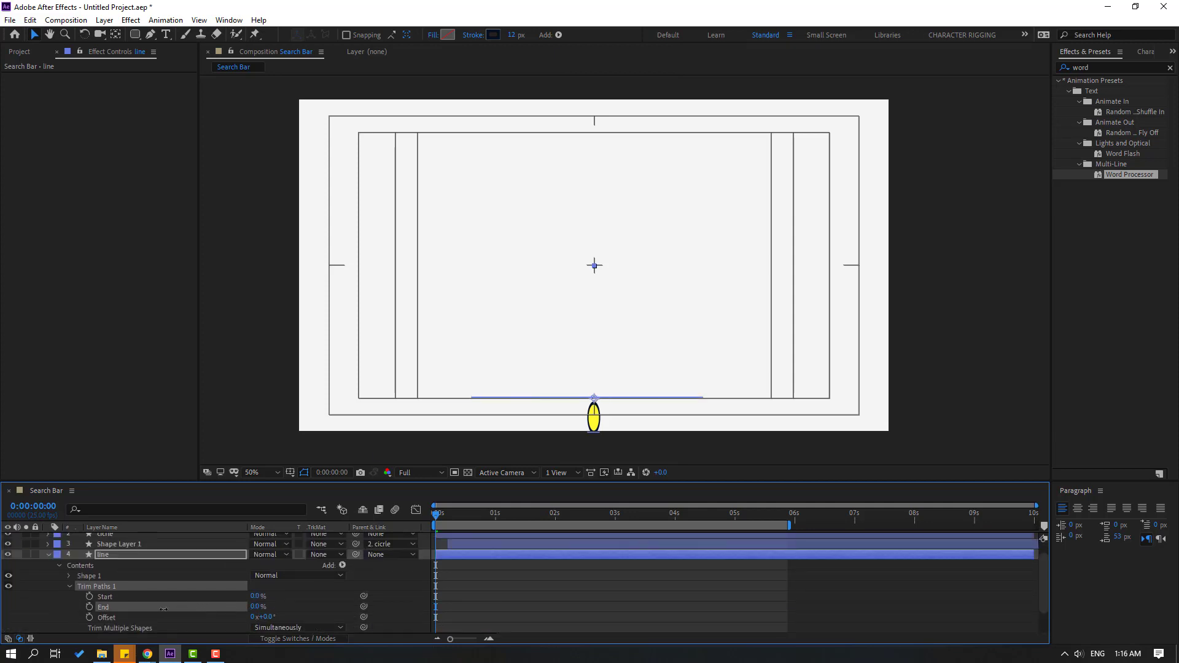
{"action": "left_click", "coordinate": [89, 607]}
{"action": "key", "text": "space"}
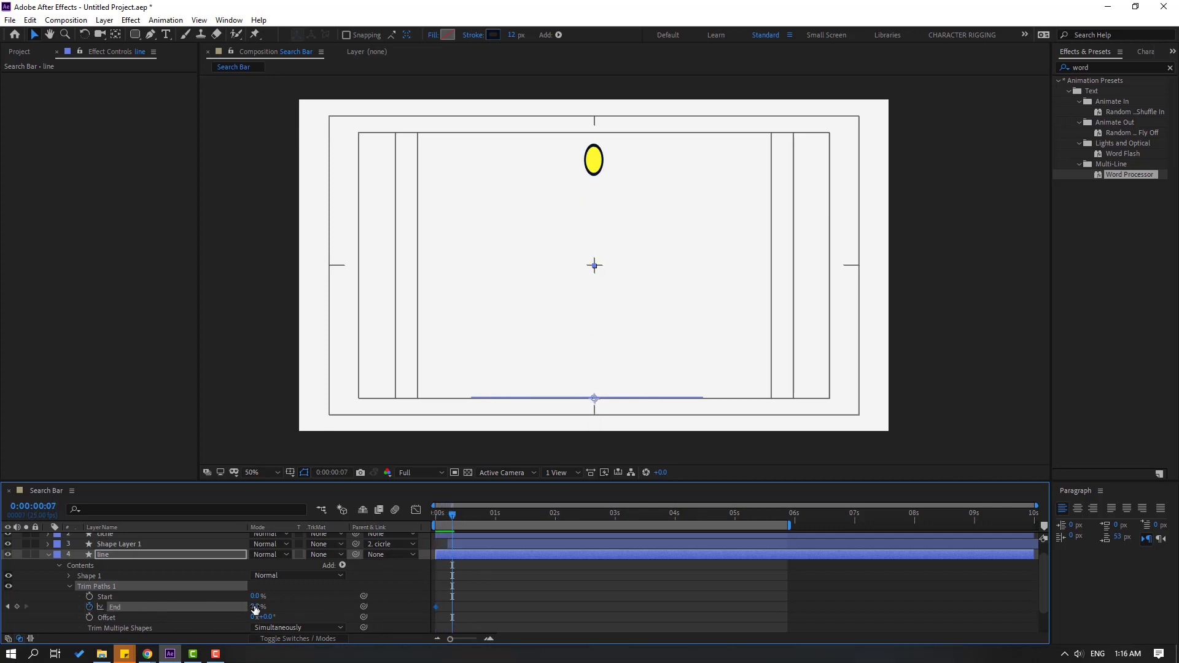
{"action": "type", "text": "100"}
{"action": "key", "text": "Return"}
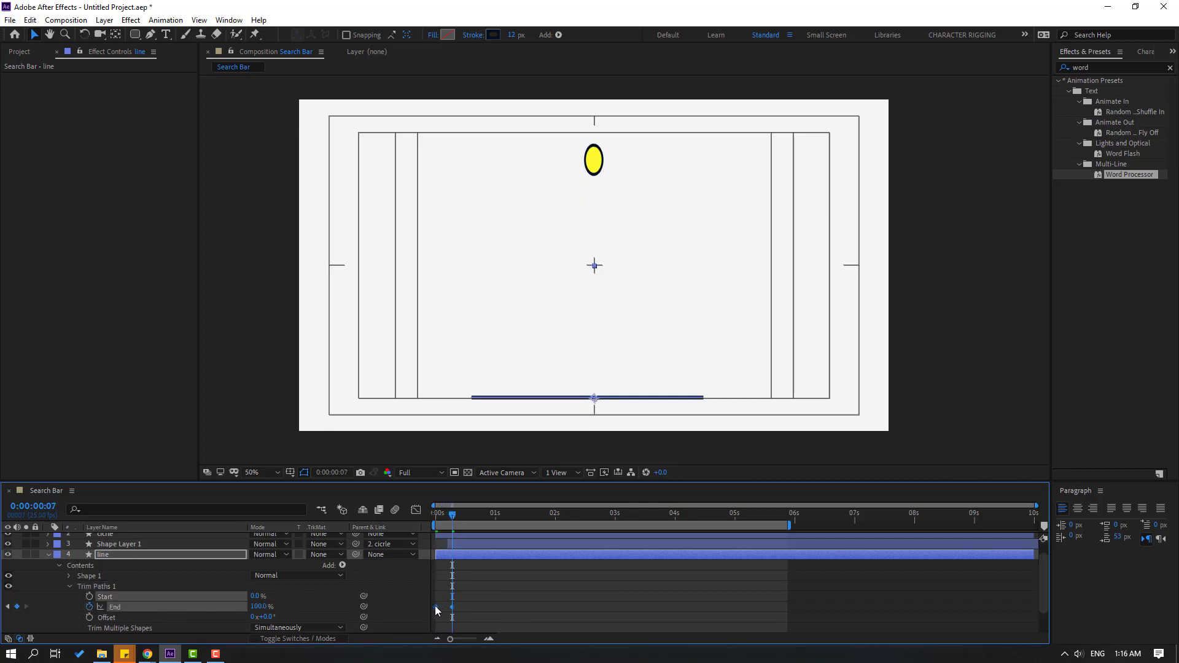
- Apply Easy Ease to the line's End keyframes and move the last one to about 0:00:00:16
{"action": "right_click", "coordinate": [436, 608]}
{"action": "left_click", "coordinate": [614, 520]}
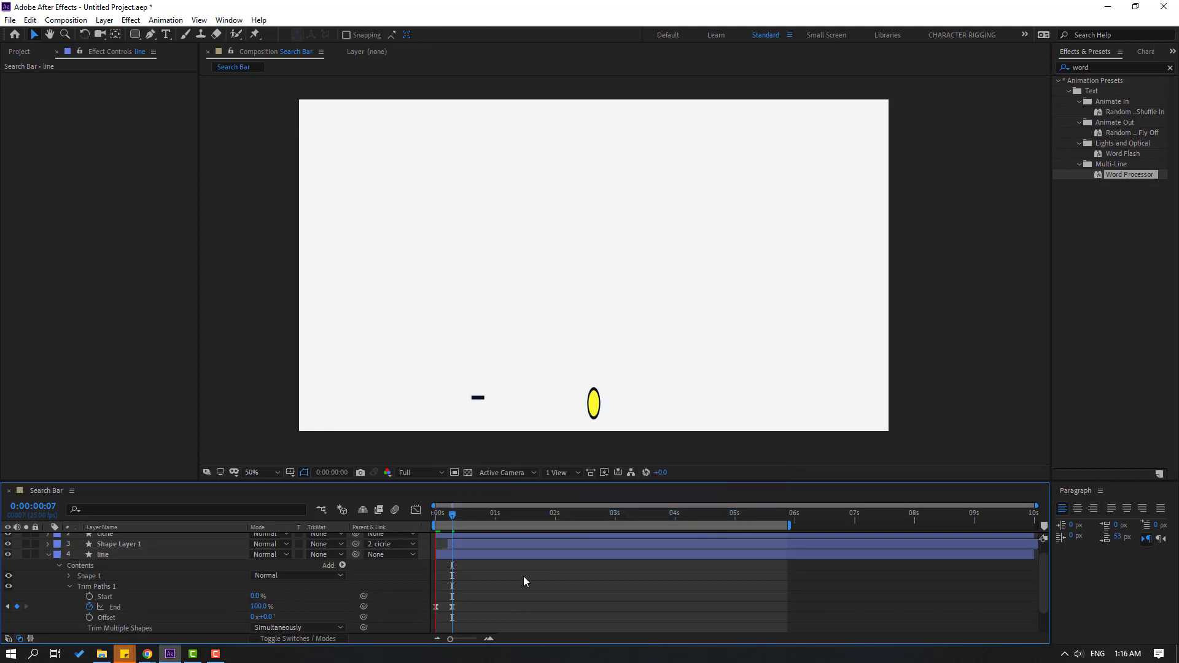
{"action": "key", "text": "space"}
{"action": "key", "text": "apostrophe"}
{"action": "left_click_drag", "start_coordinate": [452, 606], "coordinate": [473, 608]}
- Reshape the End speed curve into a sharp early peak with longer easing on both keyframes, and preview the line drawing on
{"action": "left_click", "coordinate": [415, 510]}
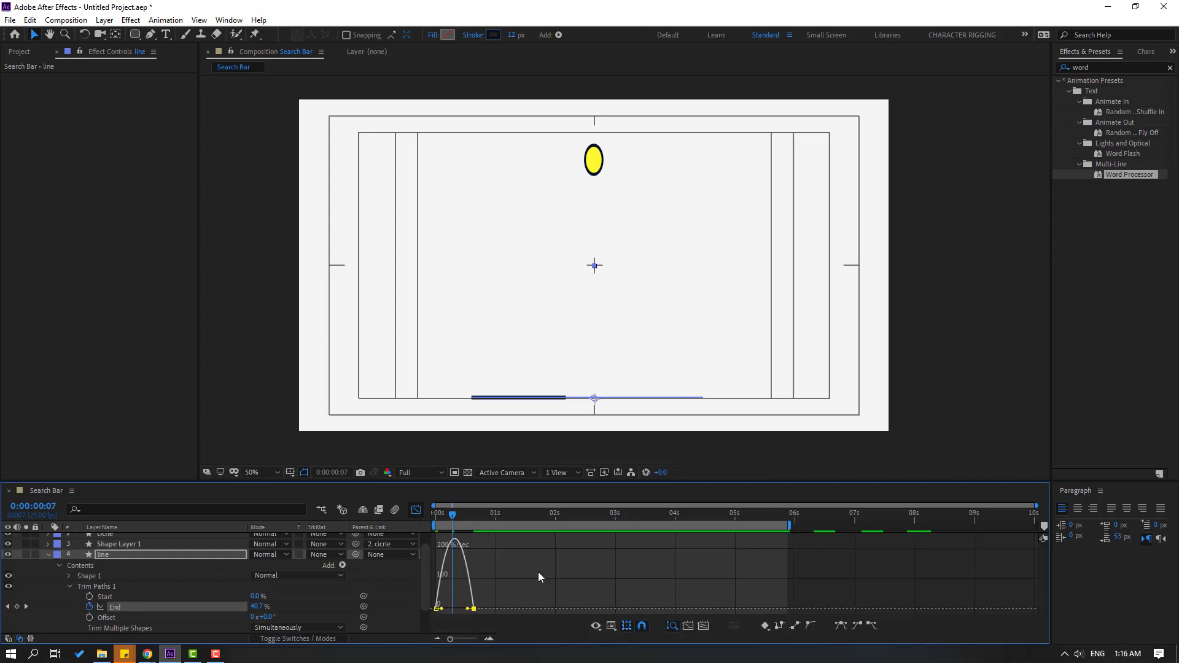
{"action": "scroll", "coordinate": [533, 577], "scroll_direction": "up", "scroll_amount": 4}
{"action": "left_click", "coordinate": [513, 591]}
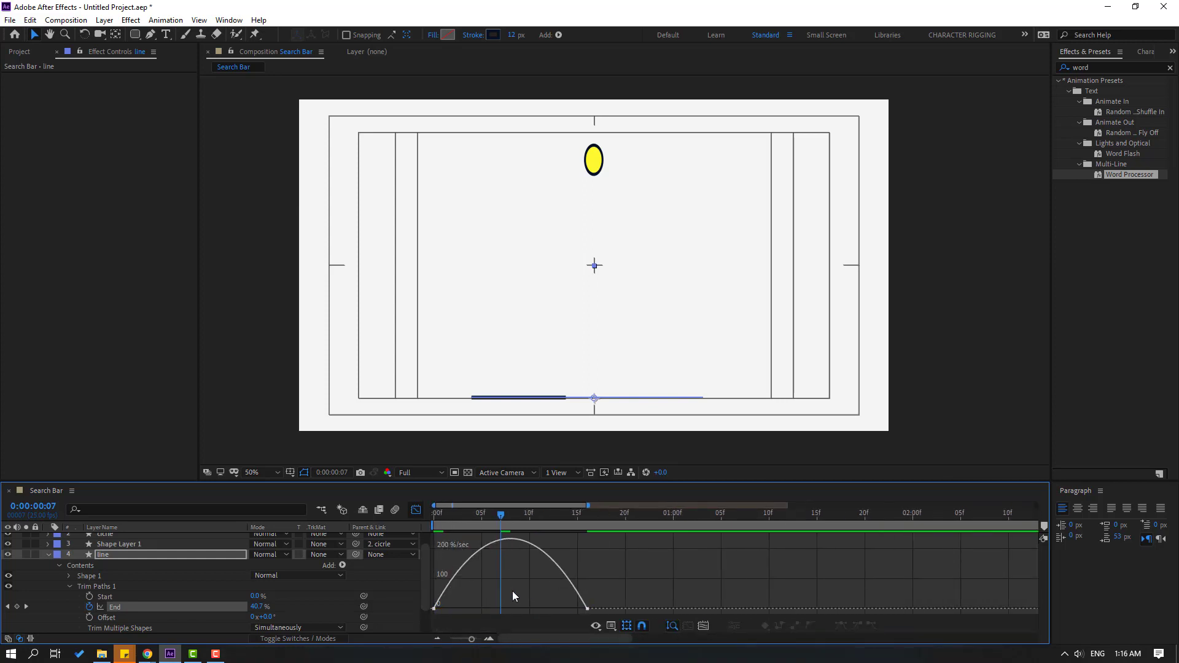
{"action": "left_click_drag", "start_coordinate": [539, 585], "coordinate": [480, 608]}
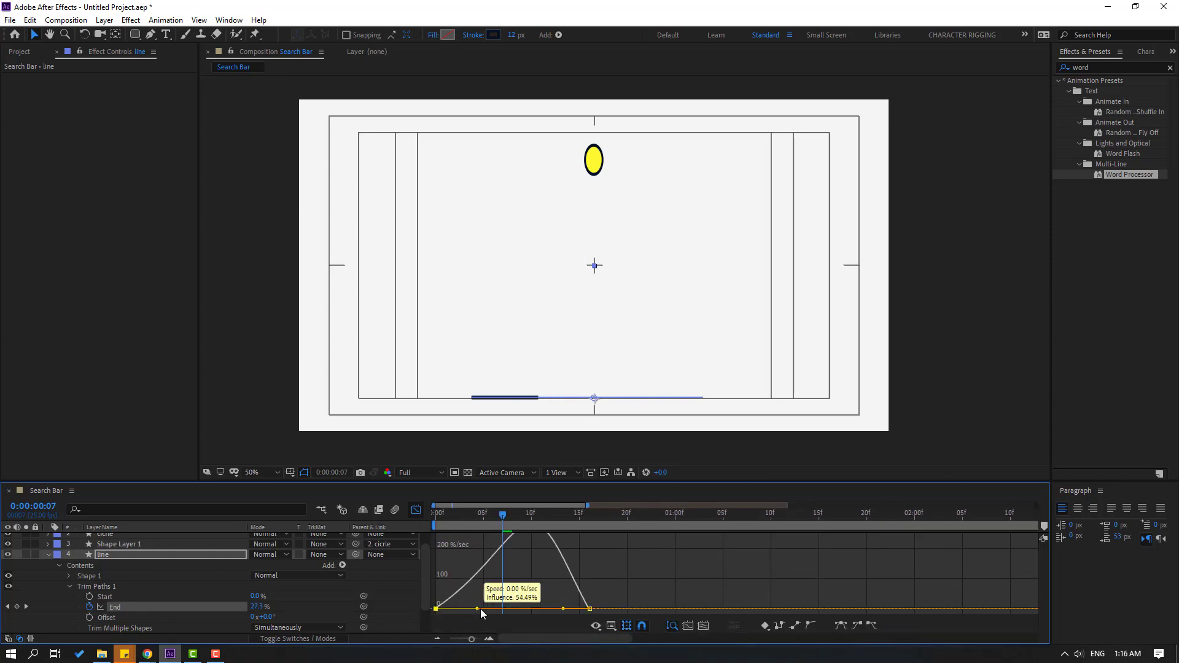
{"action": "left_click_drag", "start_coordinate": [570, 610], "coordinate": [541, 610]}
{"action": "key", "text": "space"}
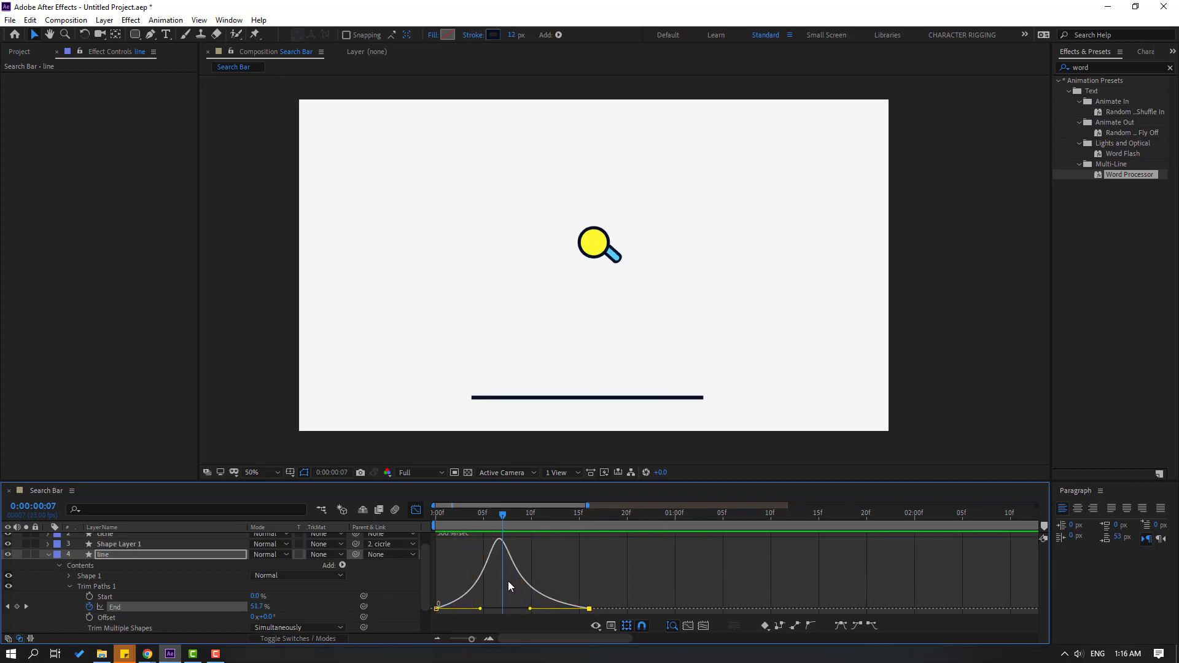
{"action": "key", "text": "space"}
{"action": "left_click", "coordinate": [418, 512]}
{"action": "left_click", "coordinate": [48, 556]}
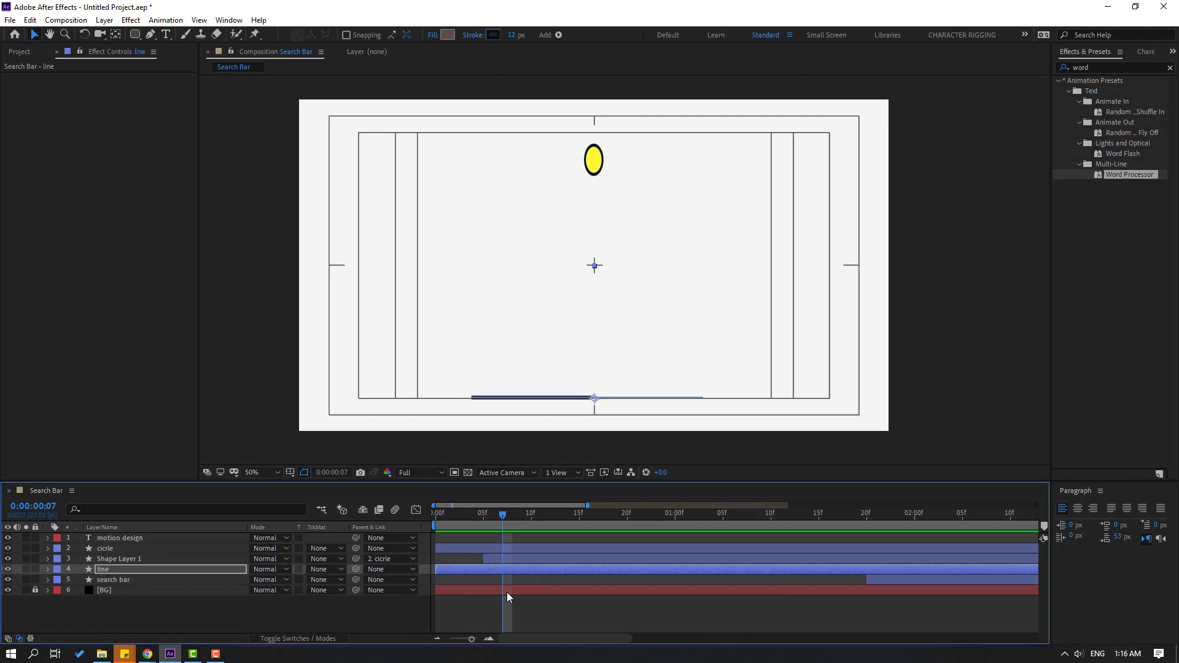
- Delay the search bar, Shape Layer 1, circle and motion design layers together so the circle starts at about 0:00:00:08
{"action": "key", "text": "minus"}
{"action": "key", "text": "minus"}
{"action": "key", "text": "minus"}
{"action": "left_click", "coordinate": [121, 577]}
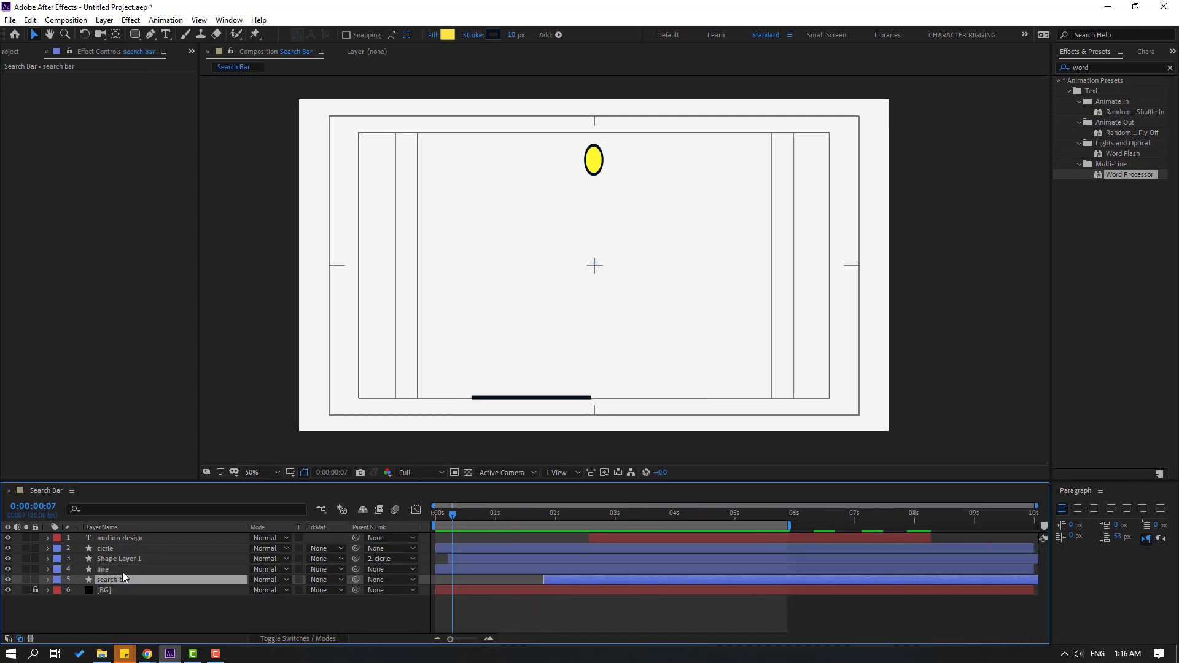
{"action": "left_click", "coordinate": [113, 561], "text": "ctrl"}
{"action": "left_click", "coordinate": [108, 549], "text": "ctrl"}
{"action": "left_click", "coordinate": [120, 540], "text": "ctrl"}
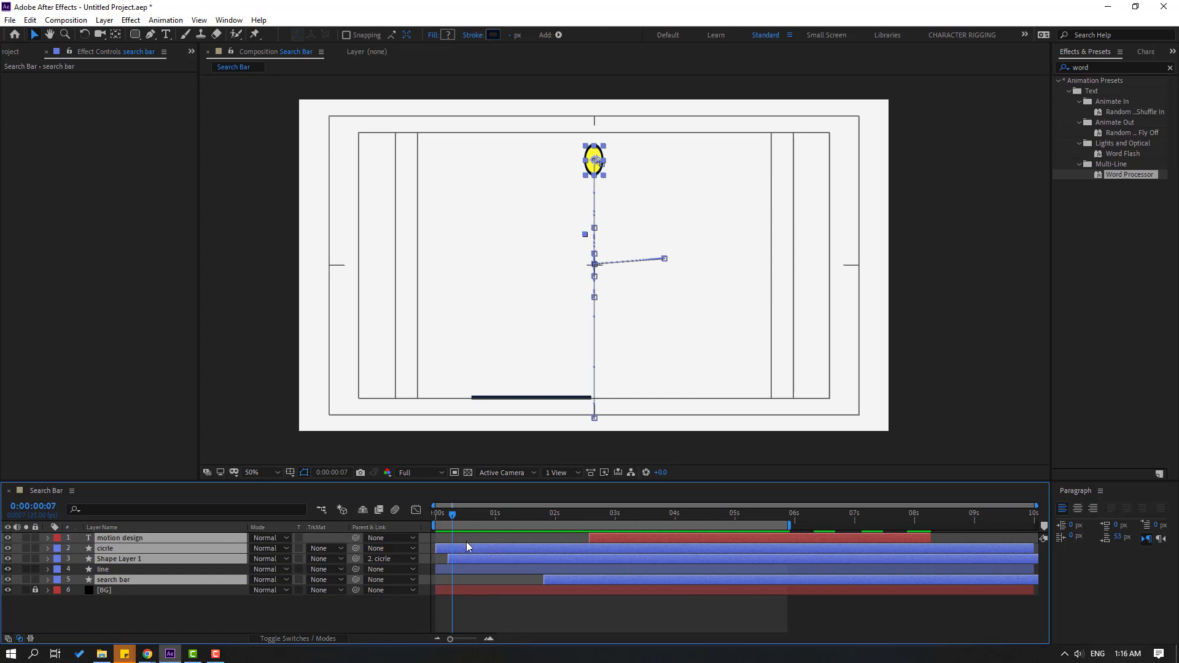
{"action": "left_click_drag", "start_coordinate": [466, 542], "coordinate": [499, 549]}
{"action": "mouse_move", "coordinate": [442, 514]}
{"action": "left_mouse_down"}
{"action": "mouse_move", "coordinate": [473, 515]}
{"action": "mouse_move", "coordinate": [493, 548]}
{"action": "mouse_move", "coordinate": [478, 546]}
{"action": "mouse_move", "coordinate": [472, 521]}
{"action": "mouse_move", "coordinate": [450, 522]}
{"action": "mouse_move", "coordinate": [479, 548]}
{"action": "mouse_move", "coordinate": [456, 521]}
{"action": "left_mouse_up"}
{"action": "left_click", "coordinate": [454, 516]}
{"action": "left_click", "coordinate": [458, 522]}
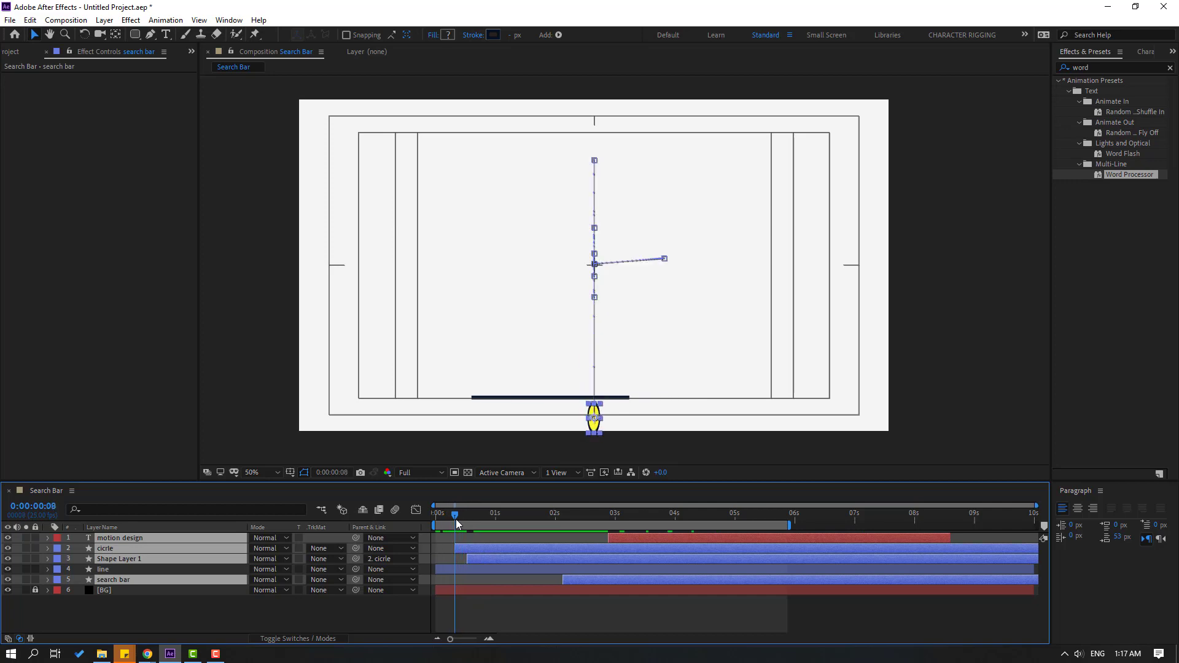
{"action": "left_click", "coordinate": [478, 607]}
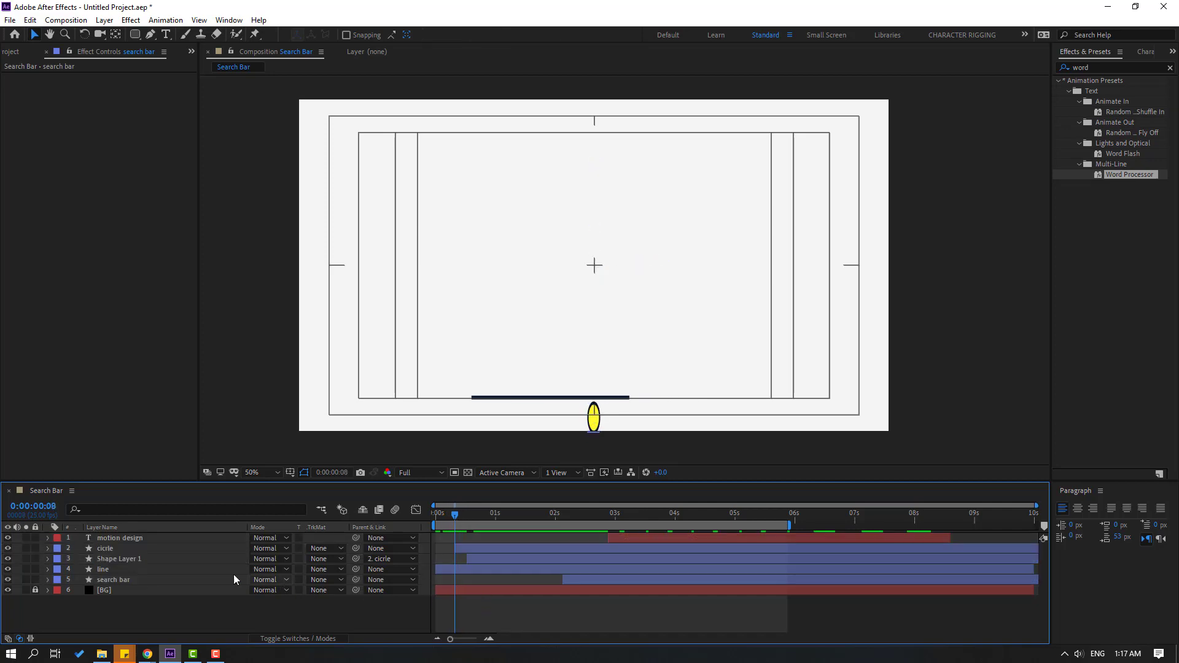
- Trim the circle layer's start to 0:00:00:09, and shift every layer except line and background earlier so the circle begins at 0:00:00:07
{"action": "left_click", "coordinate": [129, 549]}
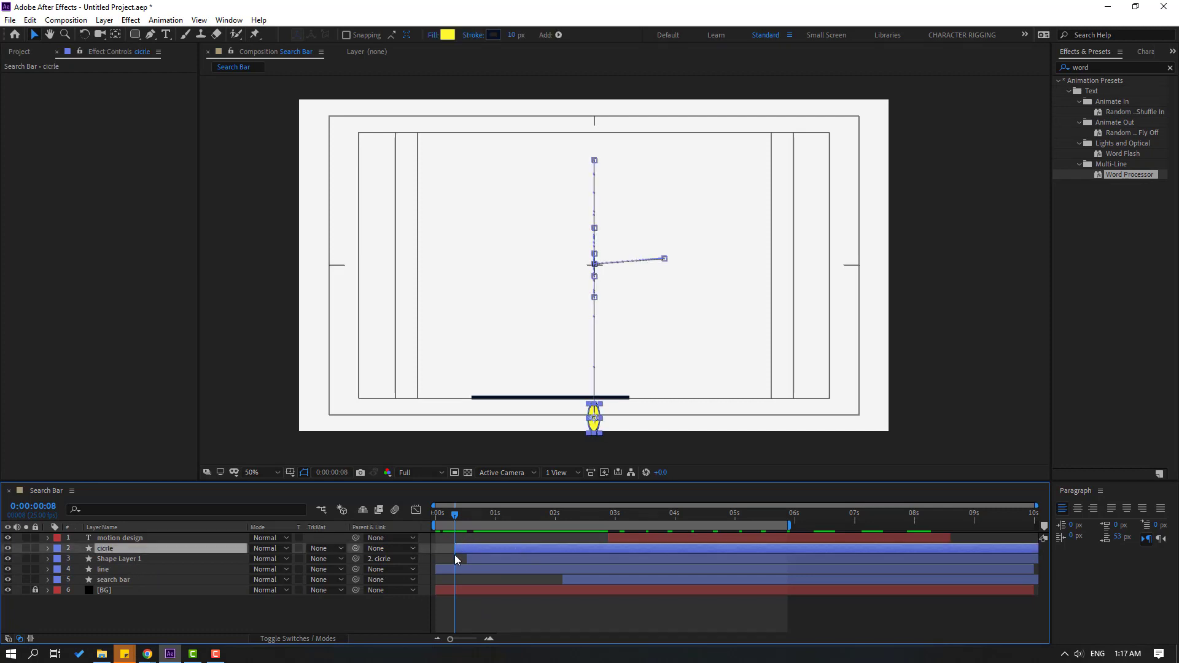
{"action": "left_click_drag", "start_coordinate": [456, 548], "coordinate": [460, 522]}
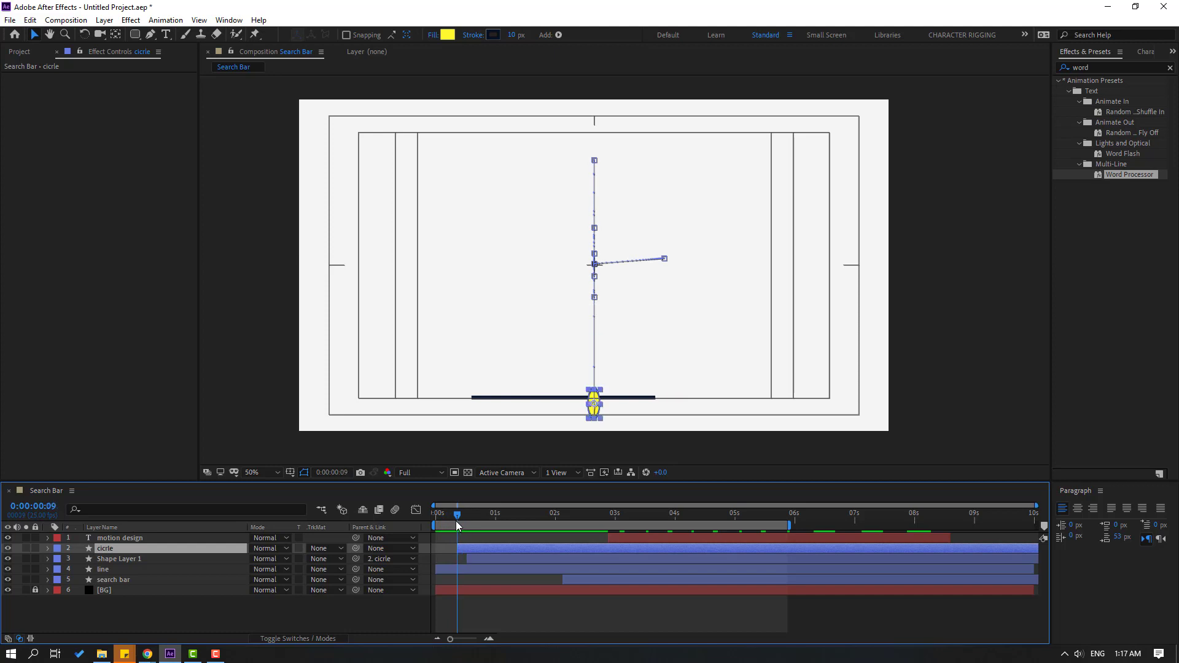
{"action": "left_click", "coordinate": [103, 580]}
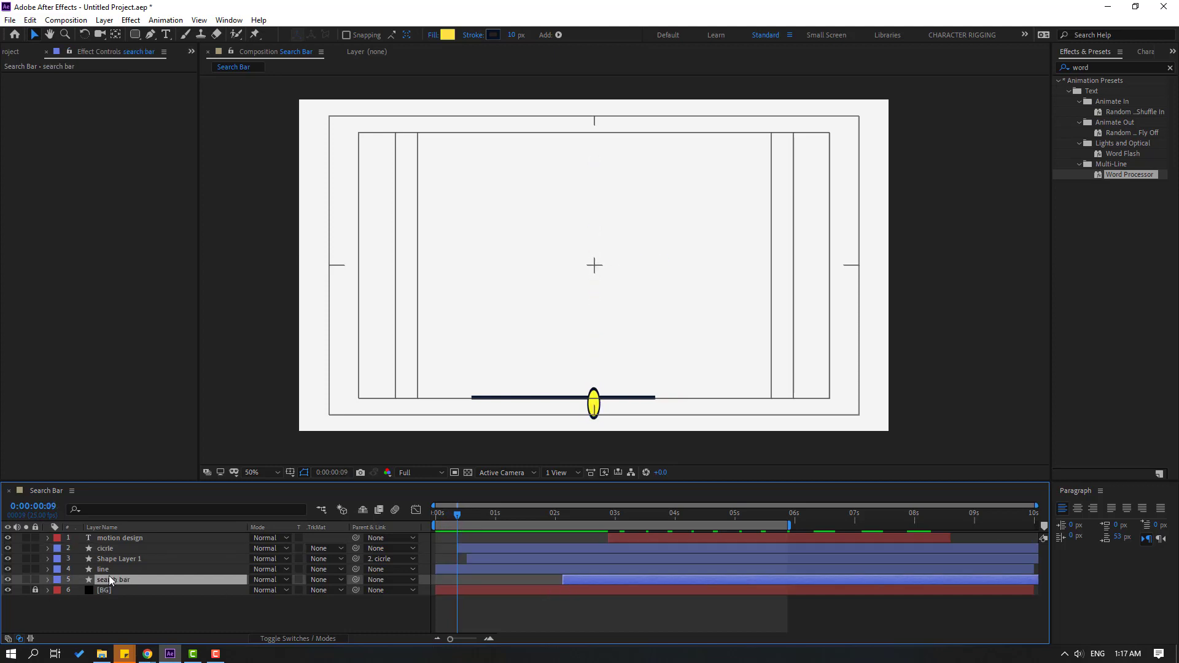
{"action": "left_click", "coordinate": [108, 558], "text": "ctrl"}
{"action": "left_click", "coordinate": [112, 548], "text": "ctrl"}
{"action": "left_click", "coordinate": [116, 538], "text": "ctrl"}
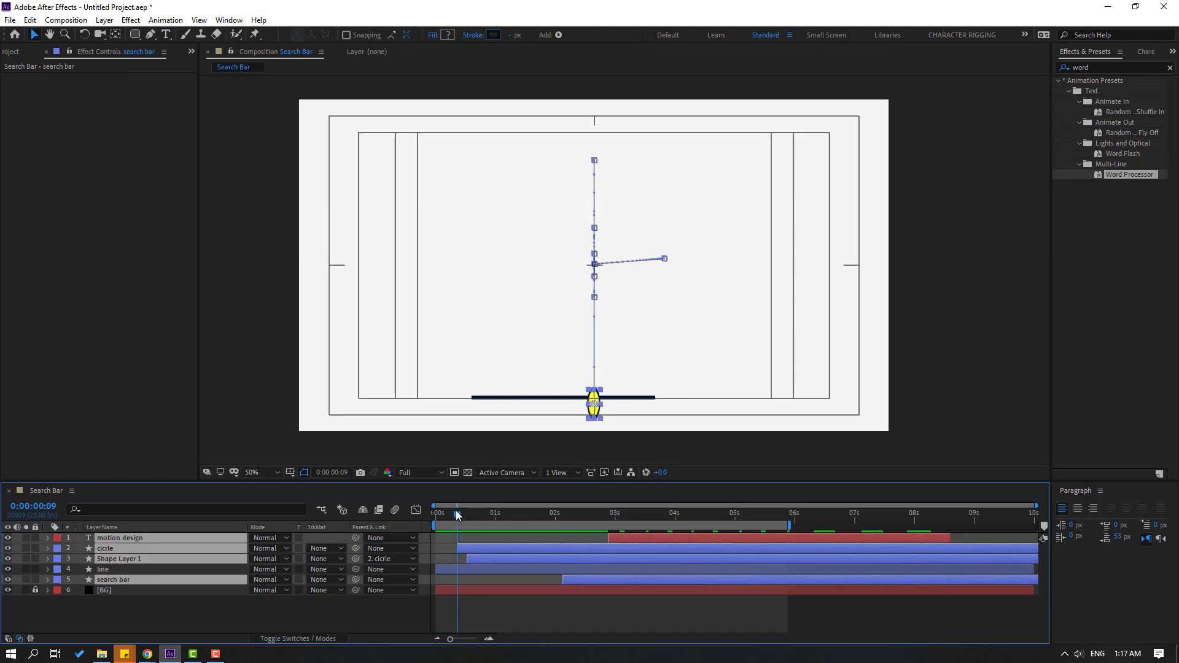
{"action": "left_click_drag", "start_coordinate": [471, 518], "coordinate": [472, 549]}
{"action": "key", "text": "space"}
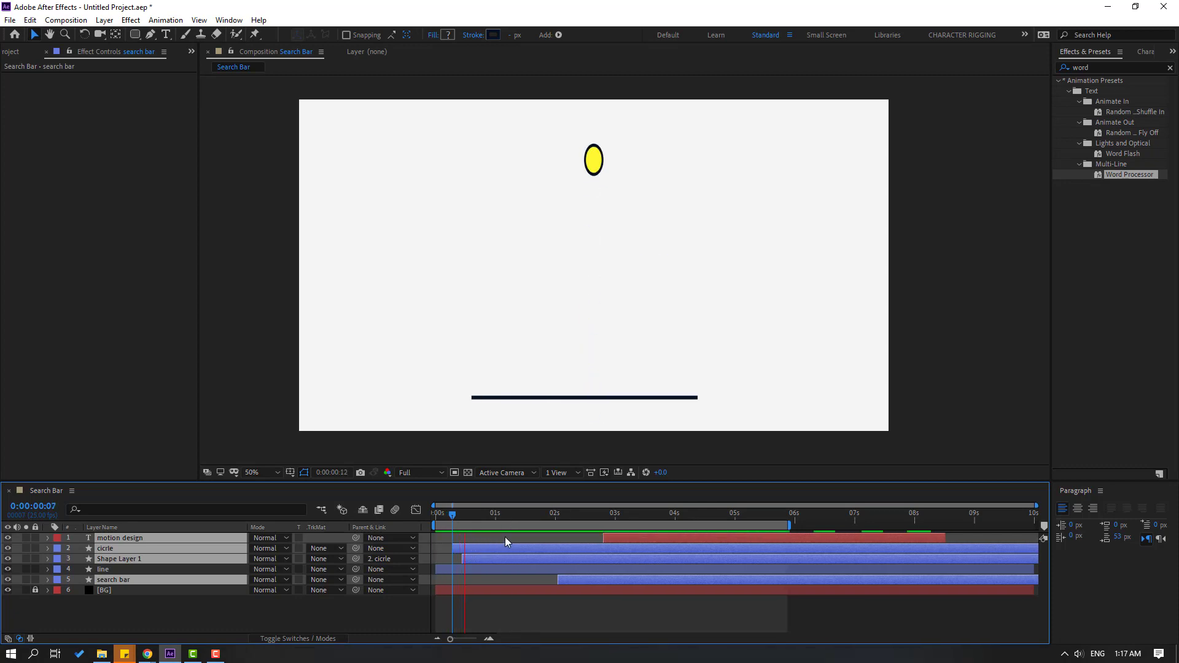
{"action": "key", "text": "comma"}
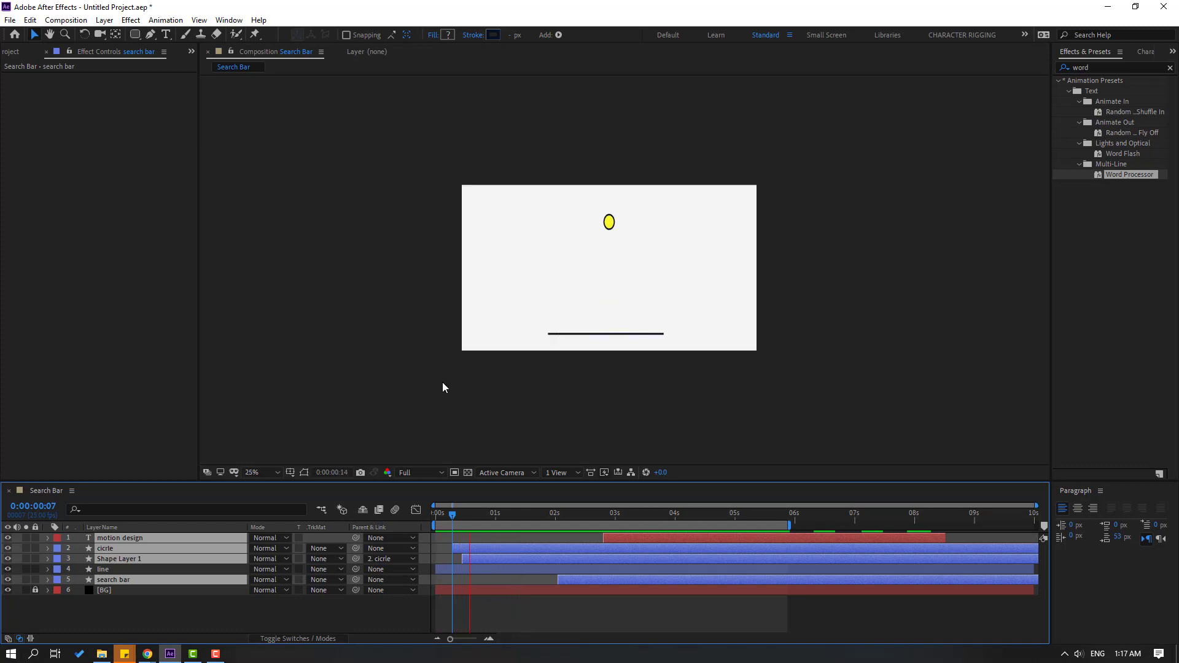
{"action": "key", "text": "period"}
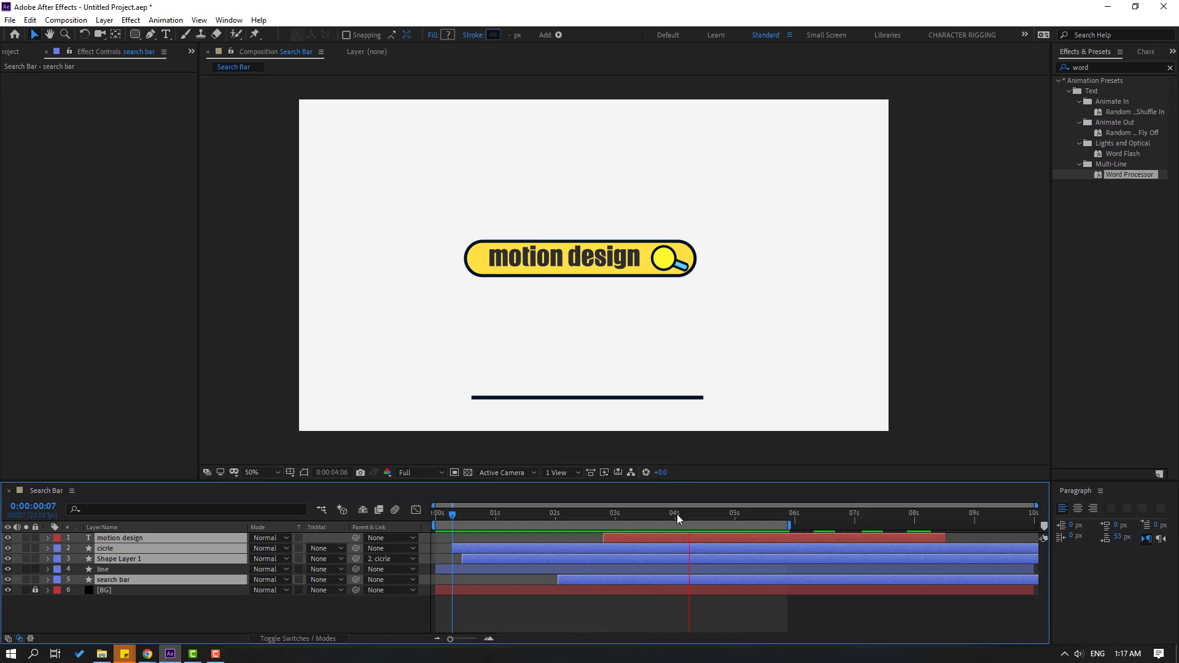
- End the work area at about 0:00:04:14 and preview the whole animation from the start
{"action": "left_click", "coordinate": [703, 515]}
{"action": "left_click", "coordinate": [707, 515]}
{"action": "key", "text": "n"}
{"action": "key", "text": "KP_4"}
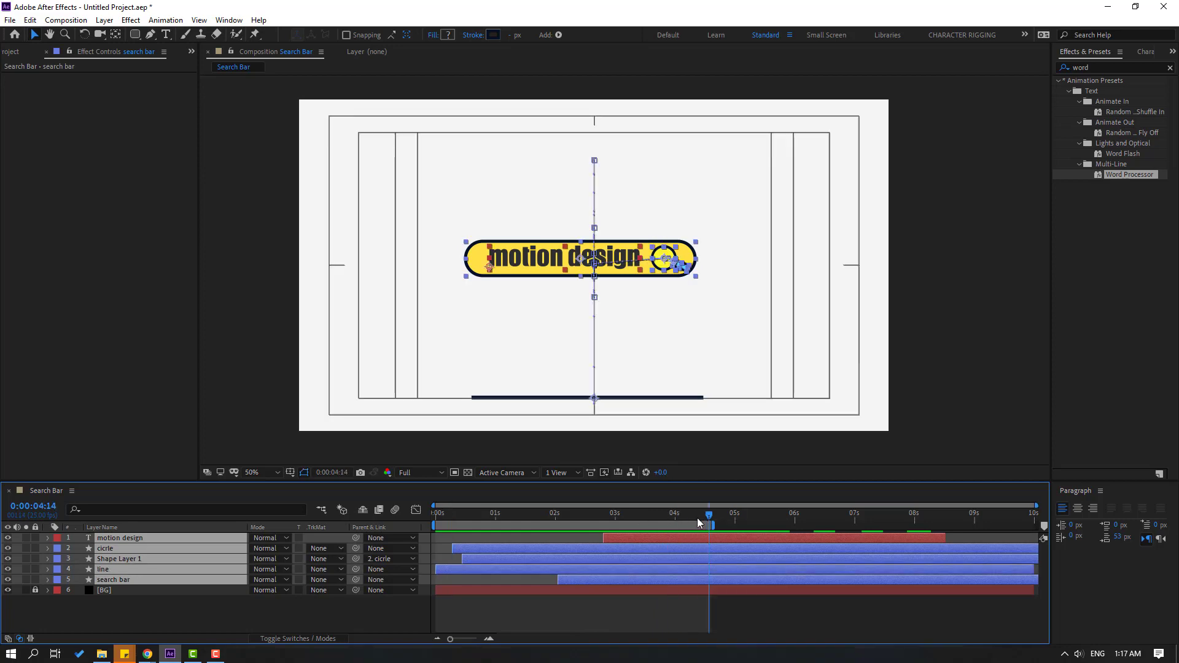
{"action": "left_click", "coordinate": [698, 518]}
{"action": "key", "text": "space"}
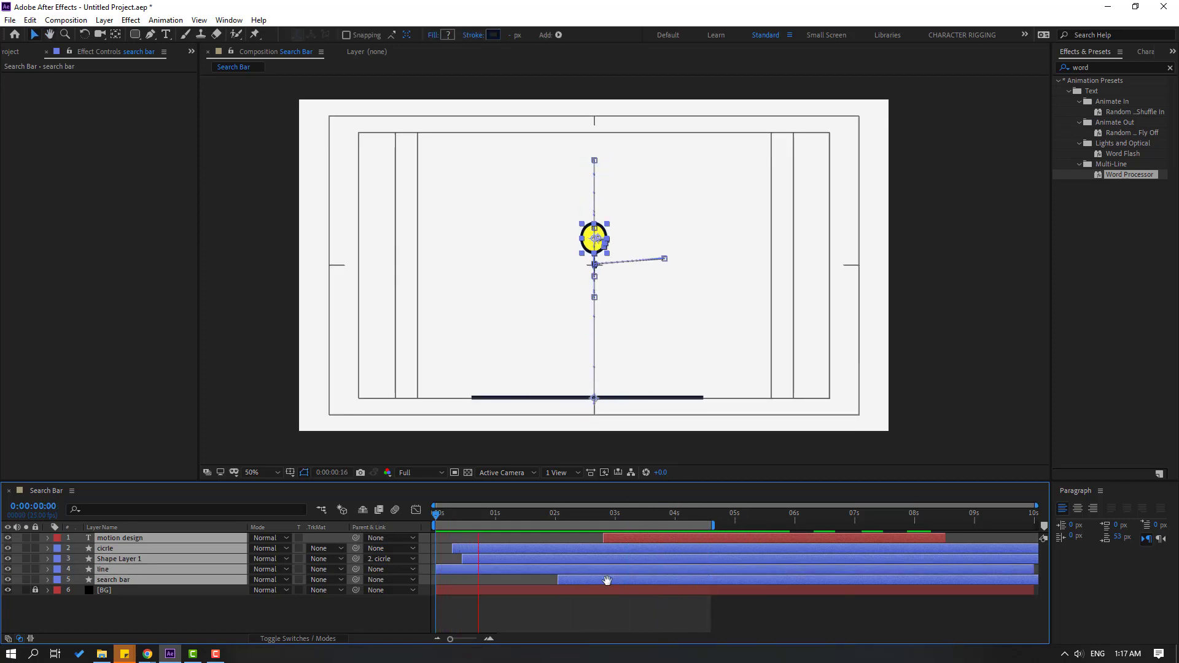